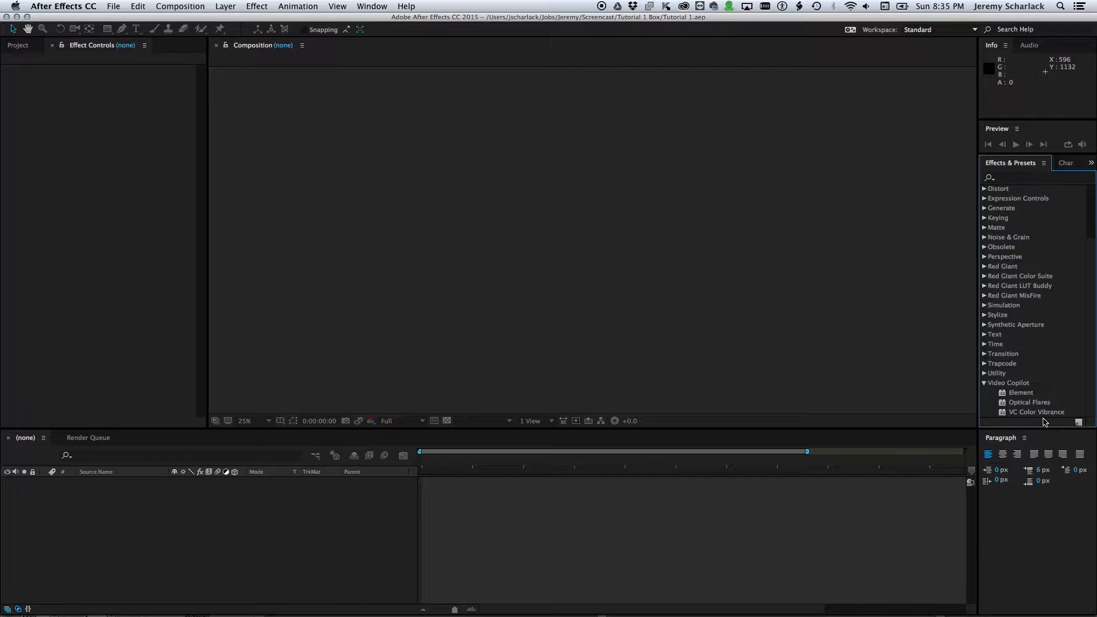
Switch to Blender and examine the Gummy Monkeys box model on its ground plane from several angles.
{"action": "left_click", "coordinate": [984, 384]}
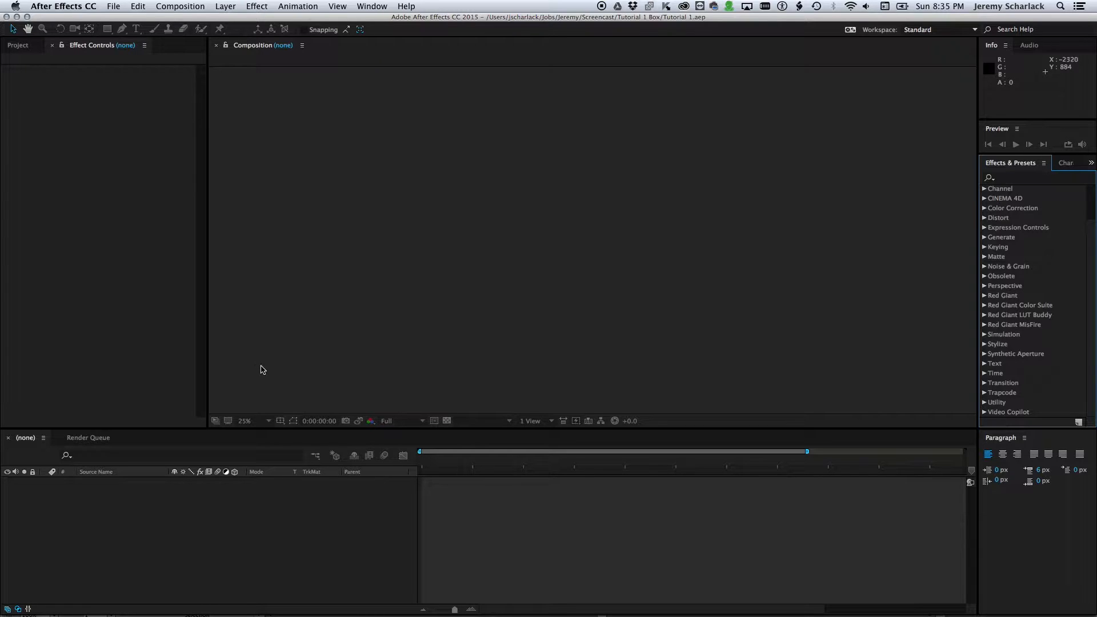
{"action": "key", "text": "super+Tab"}
{"action": "key", "text": "super+Tab"}
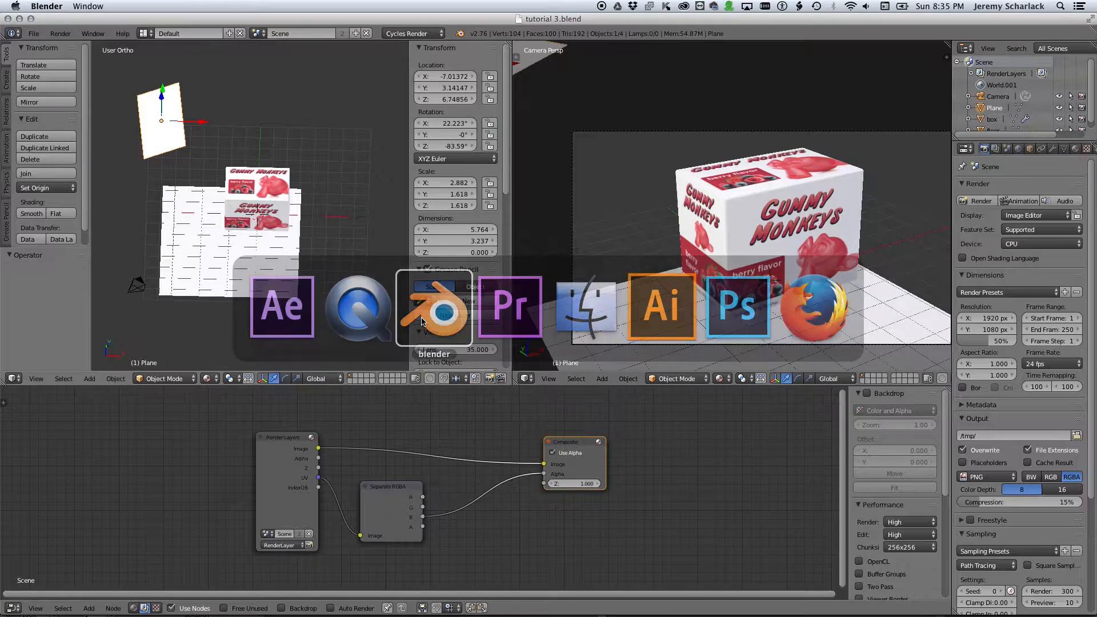
{"action": "key", "text": "shift+space"}
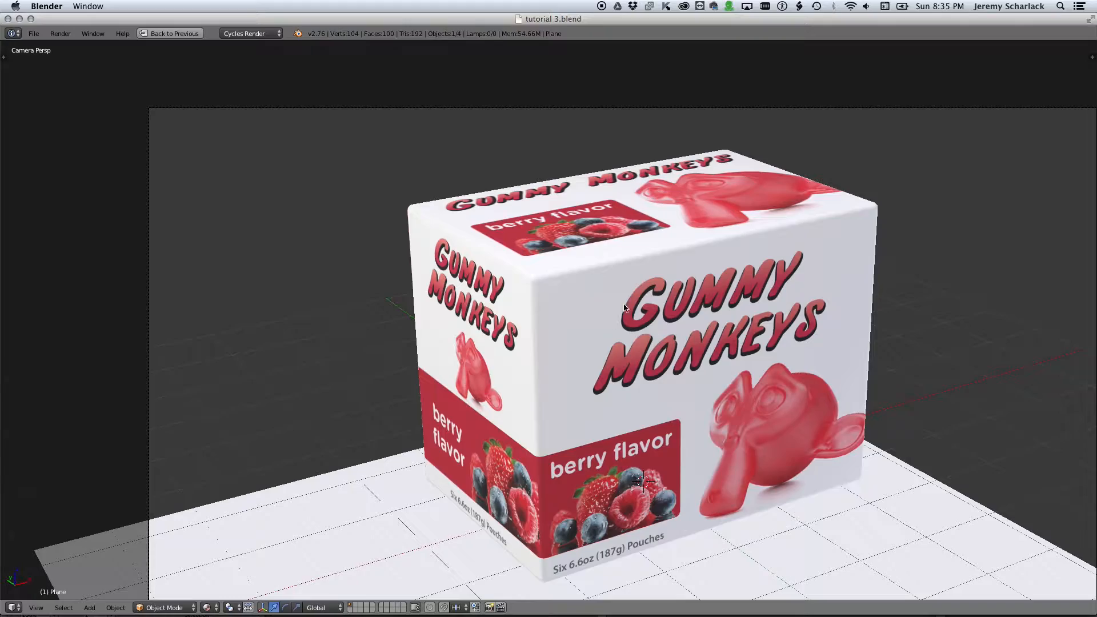
{"action": "middle_click", "coordinate": [662, 341]}
{"action": "mouse_move", "coordinate": [662, 341]}
{"action": "left_mouse_down"}
{"action": "mouse_move", "coordinate": [627, 321]}
{"action": "mouse_move", "coordinate": [634, 352]}
{"action": "mouse_move", "coordinate": [701, 343]}
{"action": "mouse_move", "coordinate": [579, 330]}
{"action": "mouse_move", "coordinate": [682, 337]}
{"action": "left_mouse_up"}
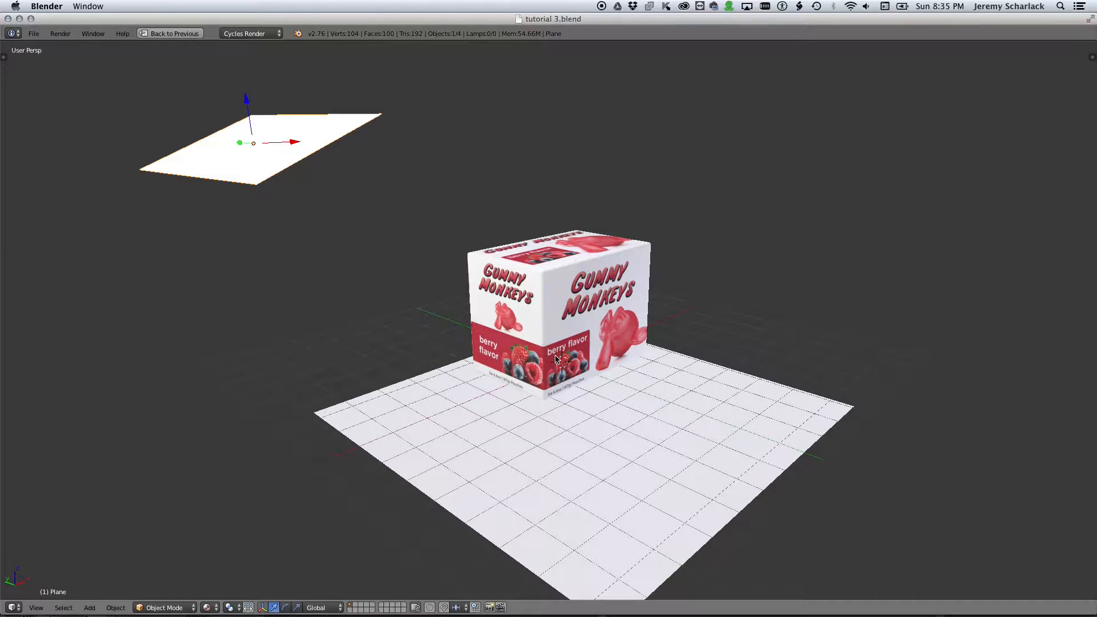
{"action": "key", "text": "ctrl+Up"}
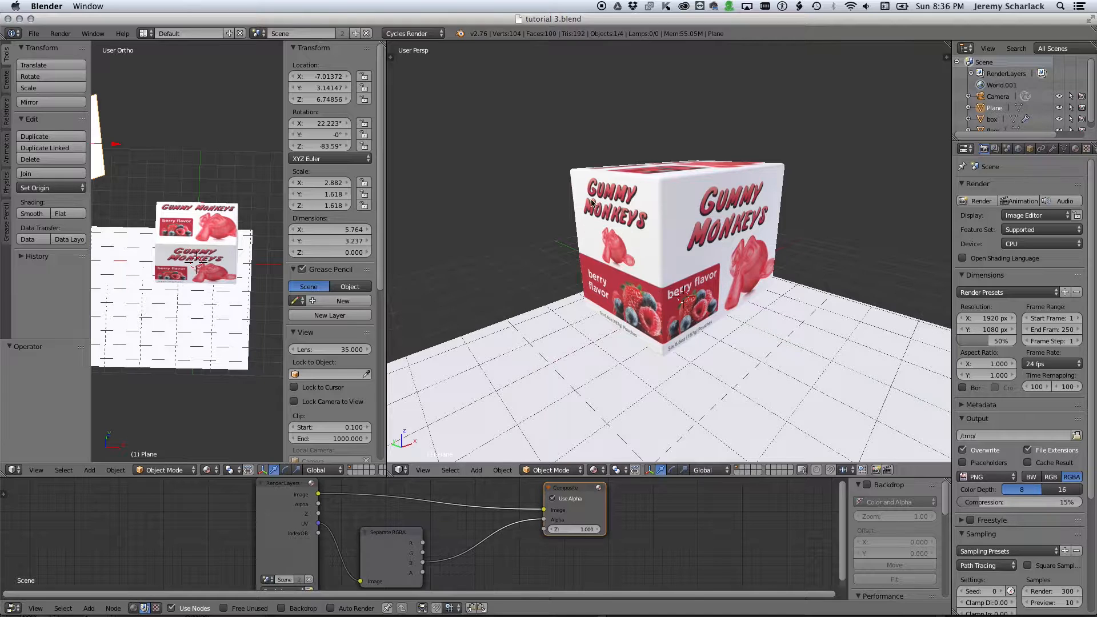
{"action": "scroll", "coordinate": [575, 284], "scroll_direction": "up", "scroll_amount": 2}
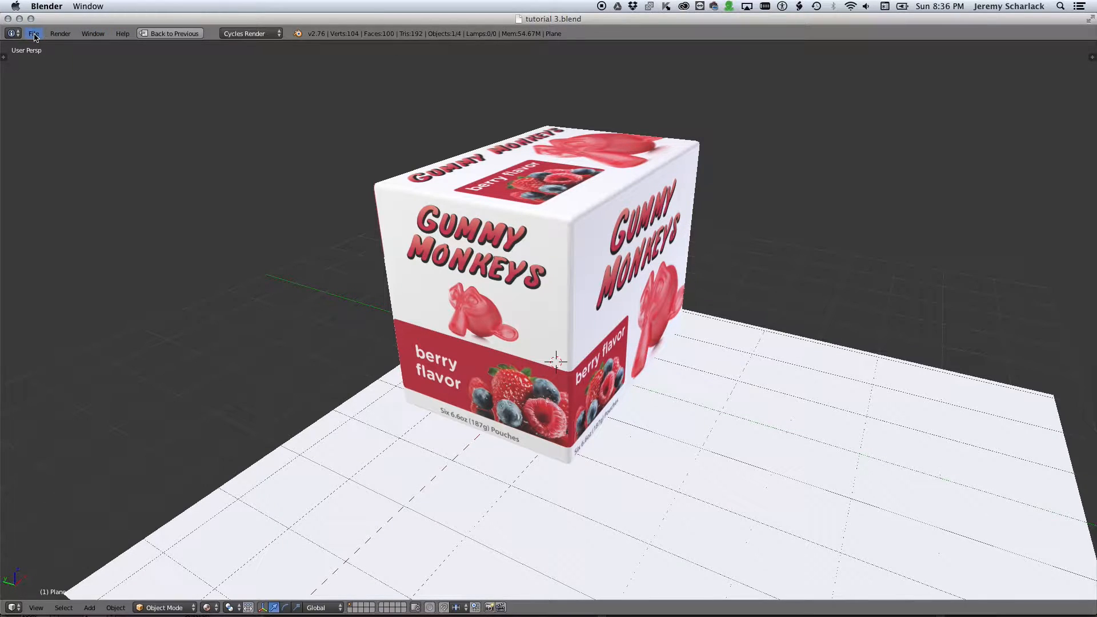
{"action": "key", "text": "ctrl+Up"}
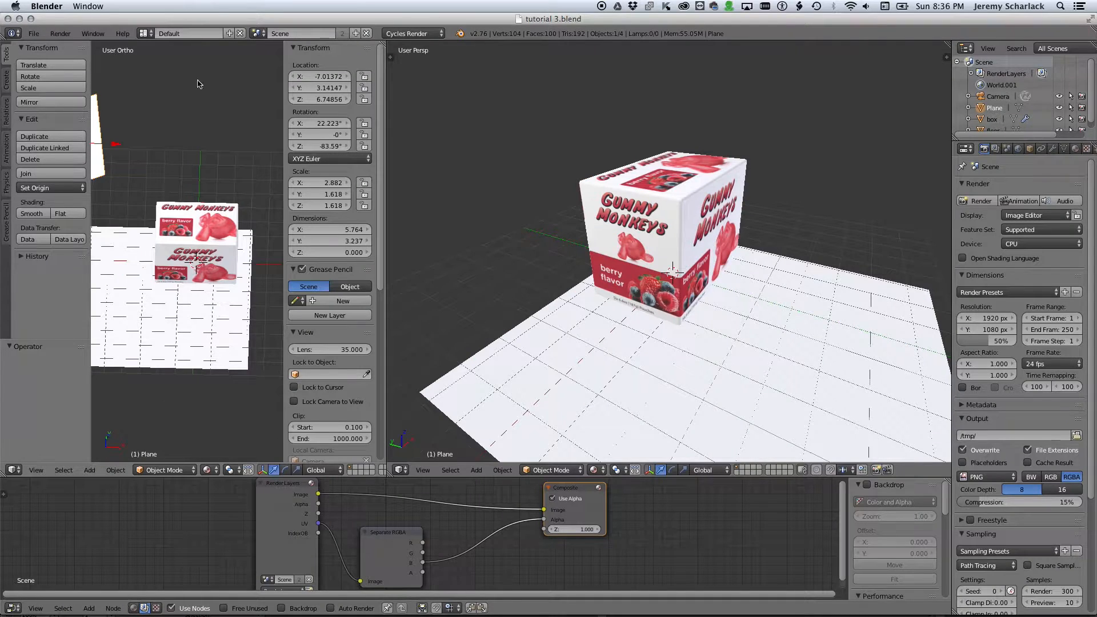
Select the Gummy Monkeys box and start a Wavefront OBJ export.
{"action": "right_click", "coordinate": [618, 214]}
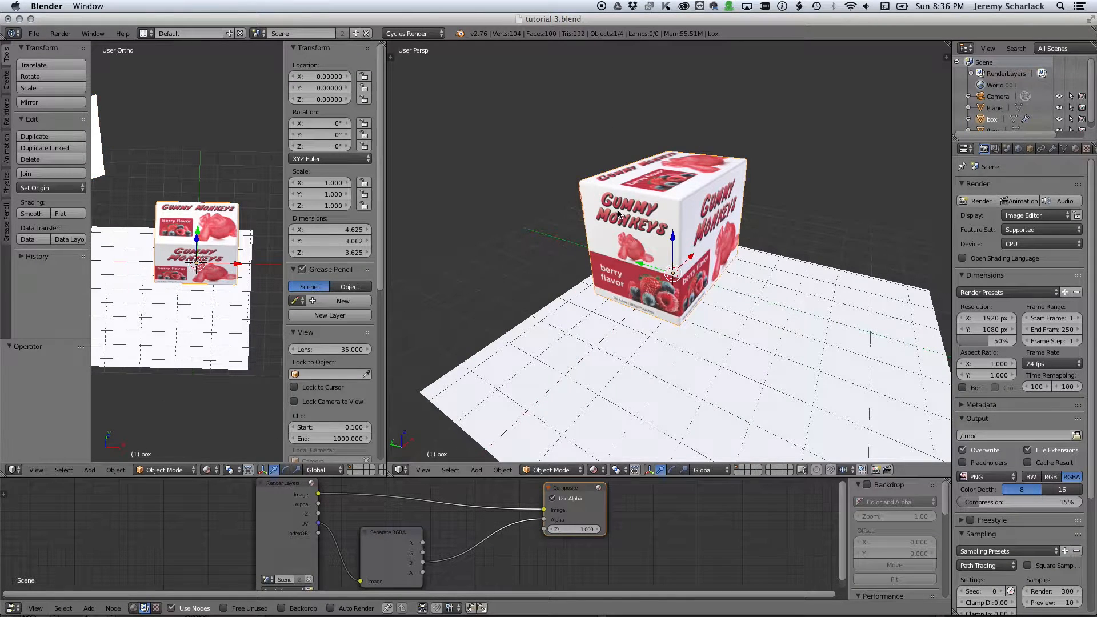
{"action": "left_click", "coordinate": [34, 36]}
{"action": "mouse_move", "coordinate": [88, 256]}
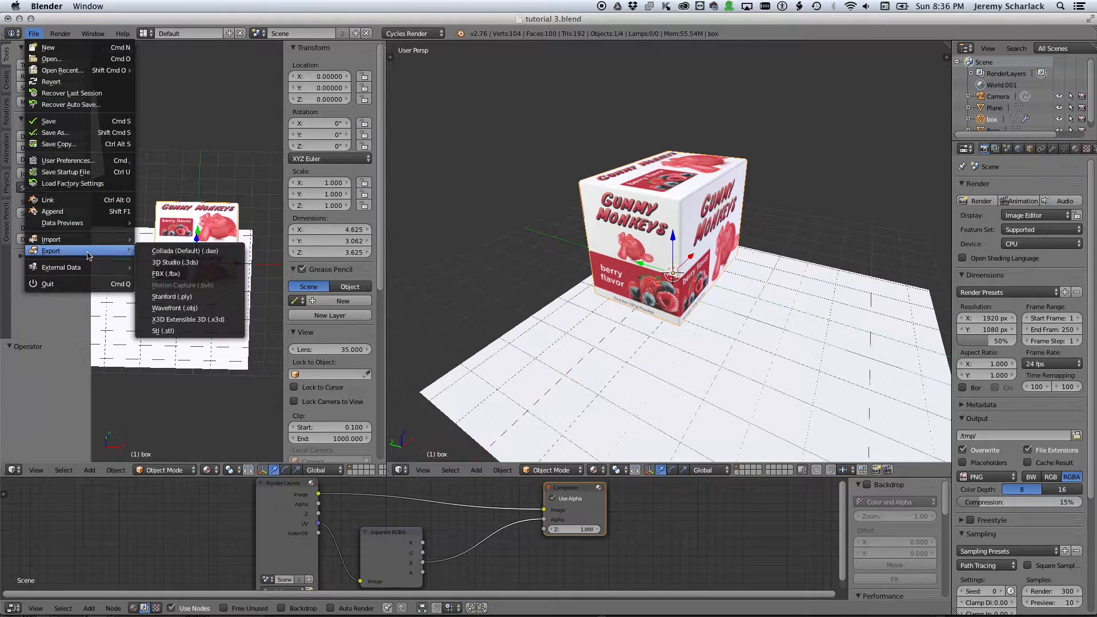
{"action": "left_click", "coordinate": [198, 312]}
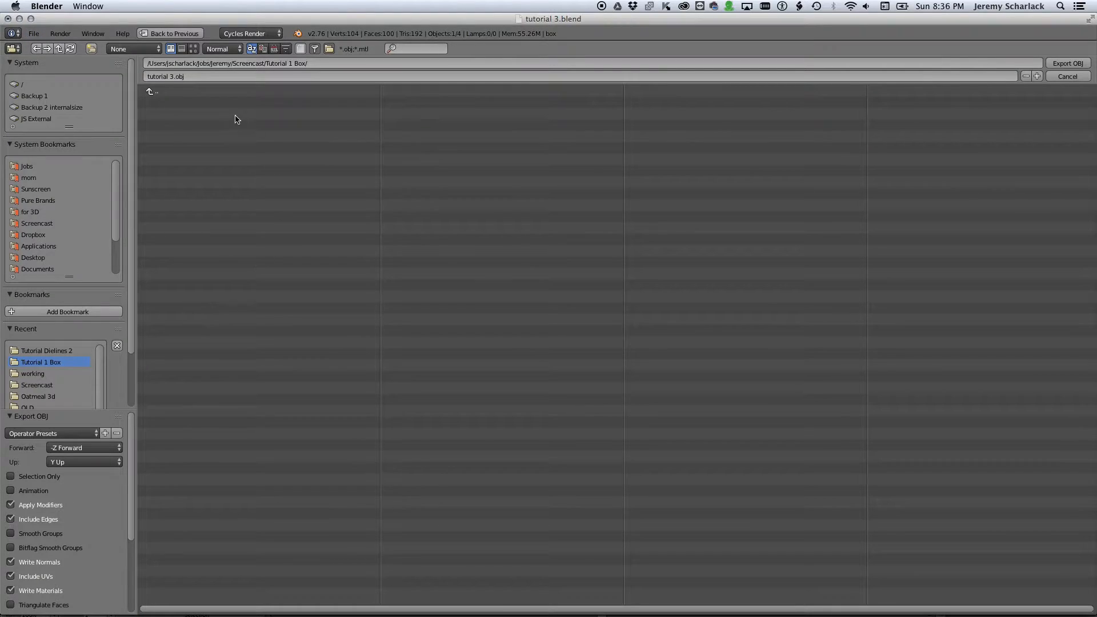
Name the export file basic box 1.obj and restrict the export to the selection only.
{"action": "left_click", "coordinate": [165, 78]}
{"action": "left_click_drag", "start_coordinate": [174, 77], "coordinate": [107, 80]}
{"action": "type", "text": "box"}
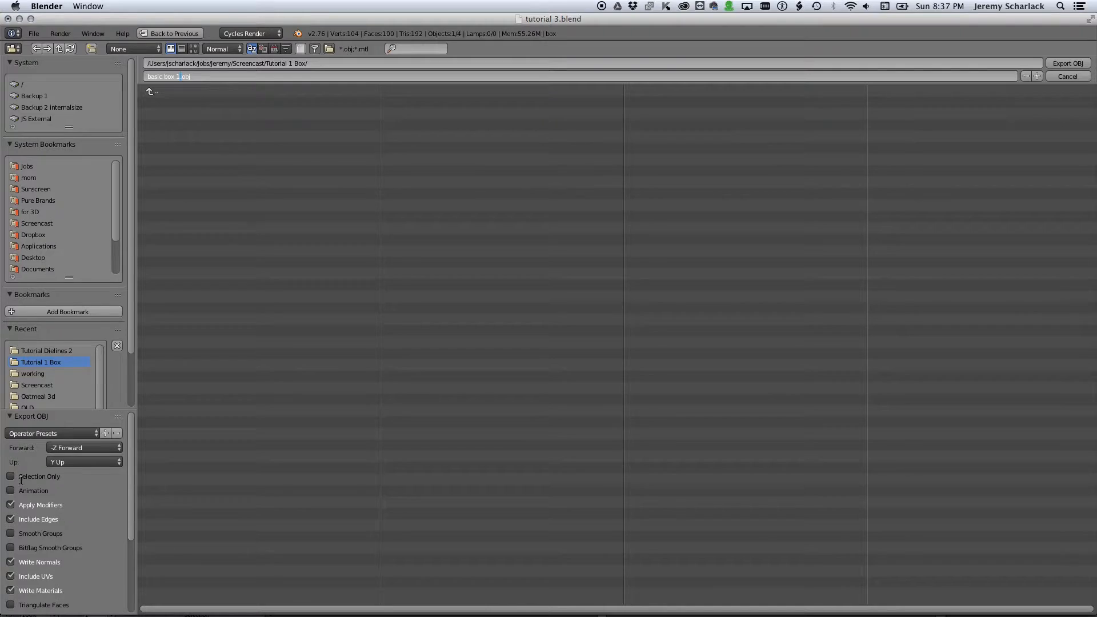
{"action": "left_click", "coordinate": [11, 477]}
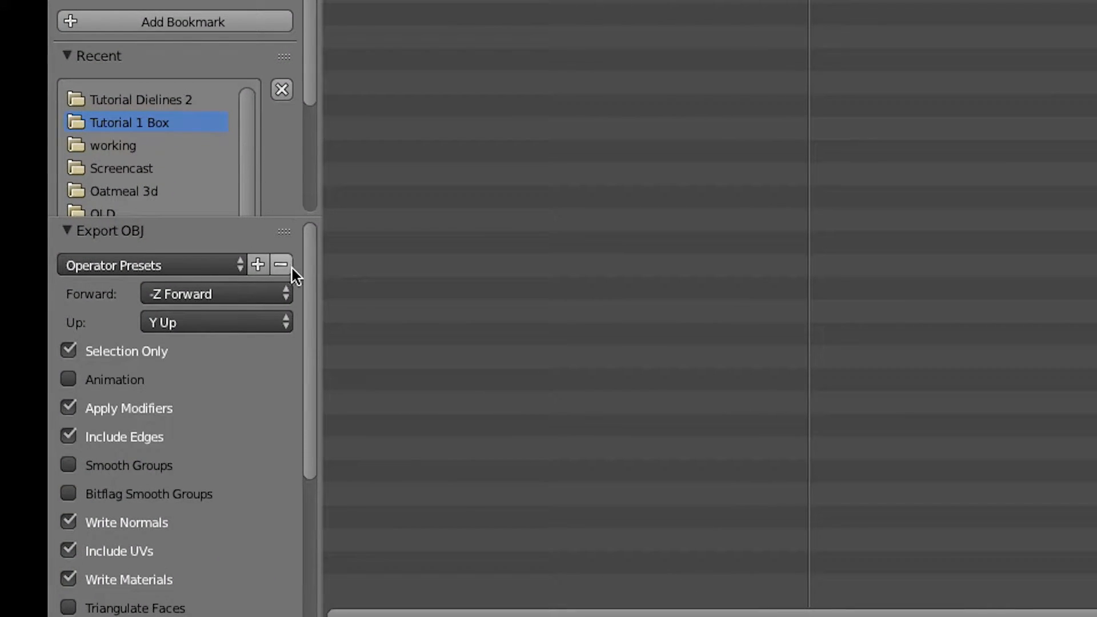
Set the export scale to 100 and export the OBJ file into the Tutorial 1 Box folder.
{"action": "left_click_drag", "start_coordinate": [301, 216], "coordinate": [309, 120]}
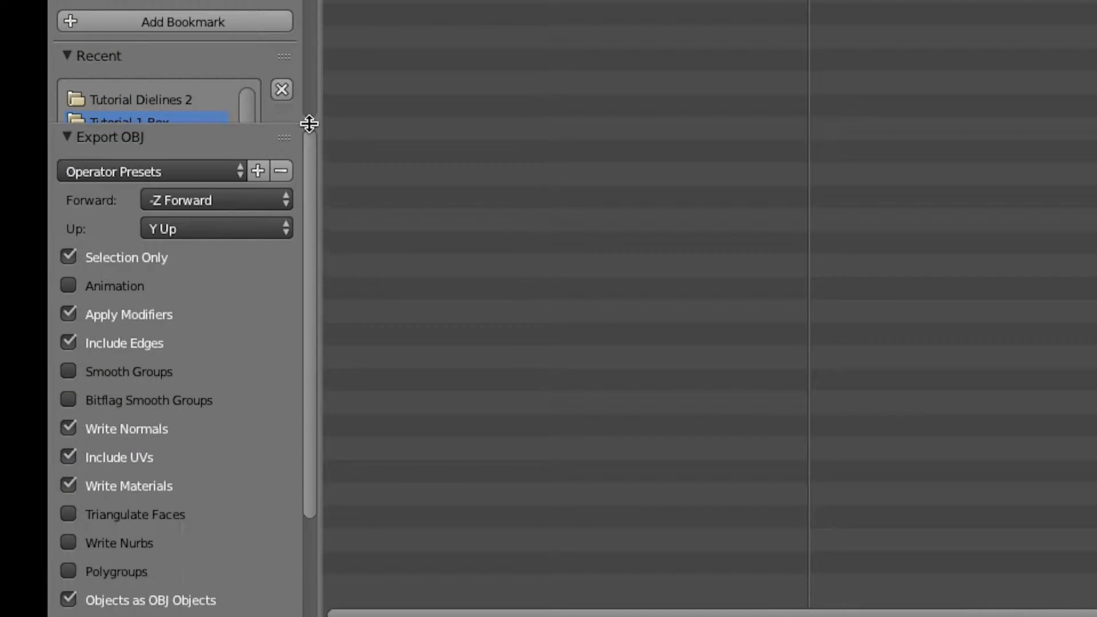
{"action": "scroll", "coordinate": [222, 320], "scroll_direction": "down", "scroll_amount": 4}
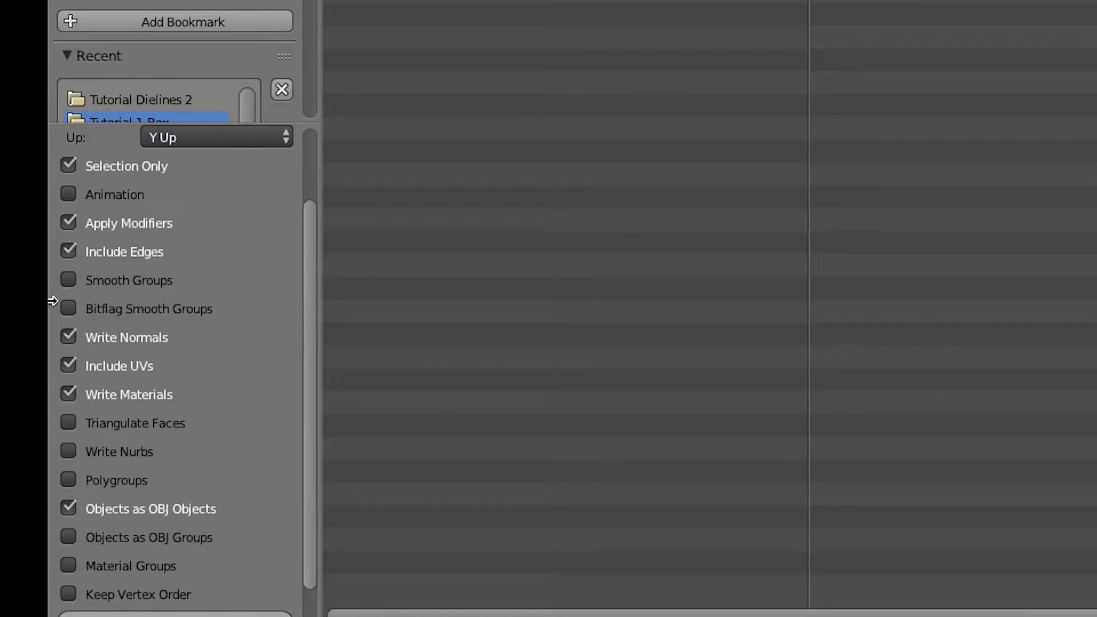
{"action": "scroll", "coordinate": [311, 399], "scroll_direction": "down", "scroll_amount": 2}
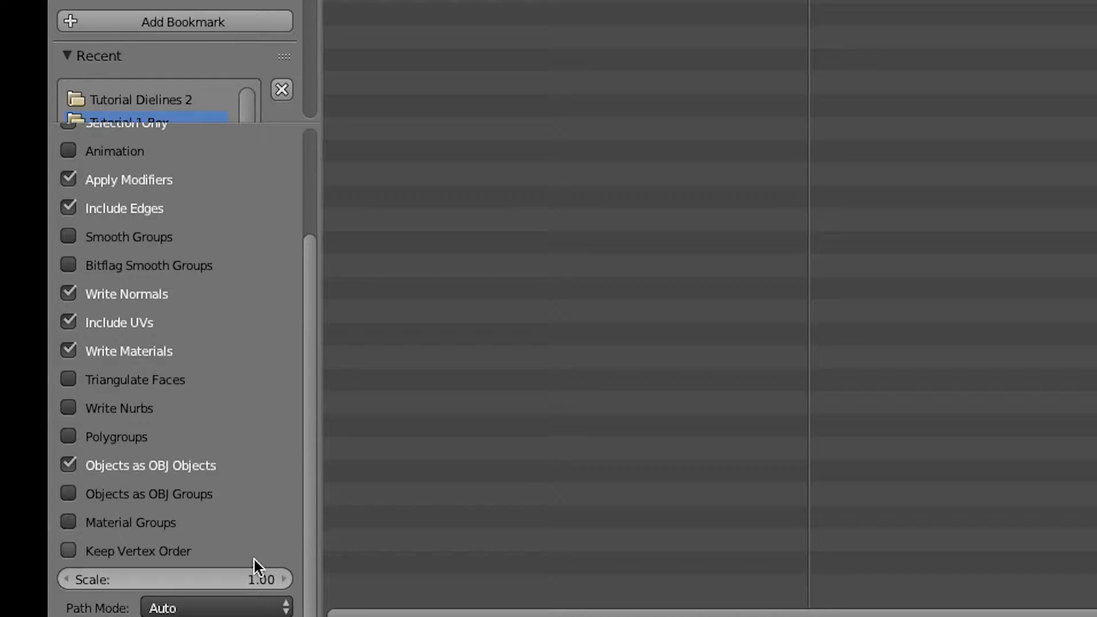
{"action": "left_click", "coordinate": [245, 571]}
{"action": "type", "text": "5"}
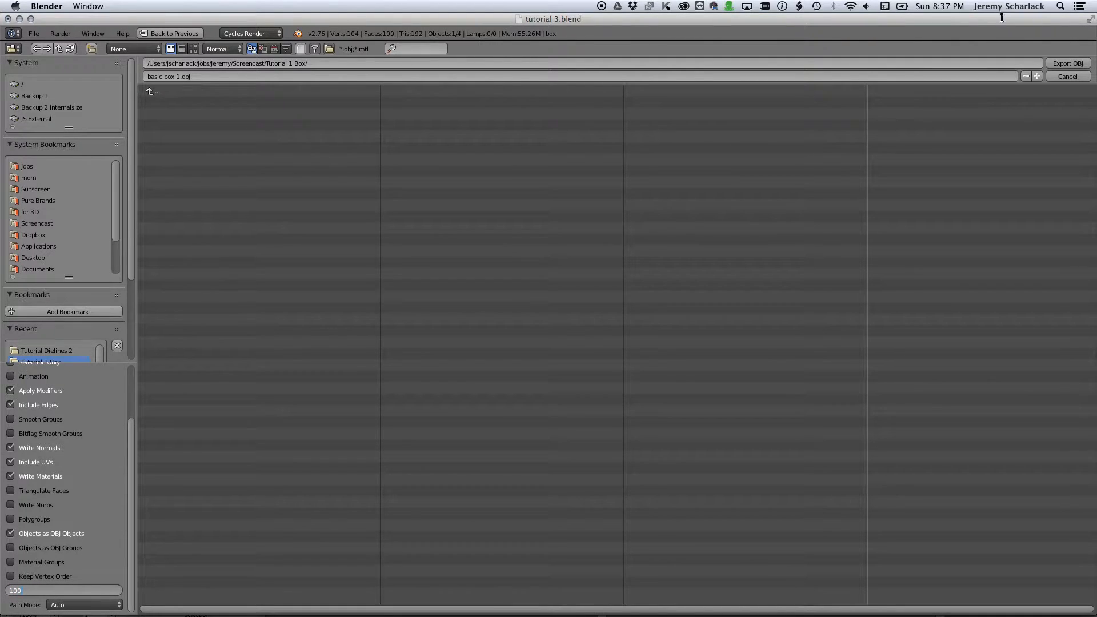
{"action": "key", "text": "Return"}
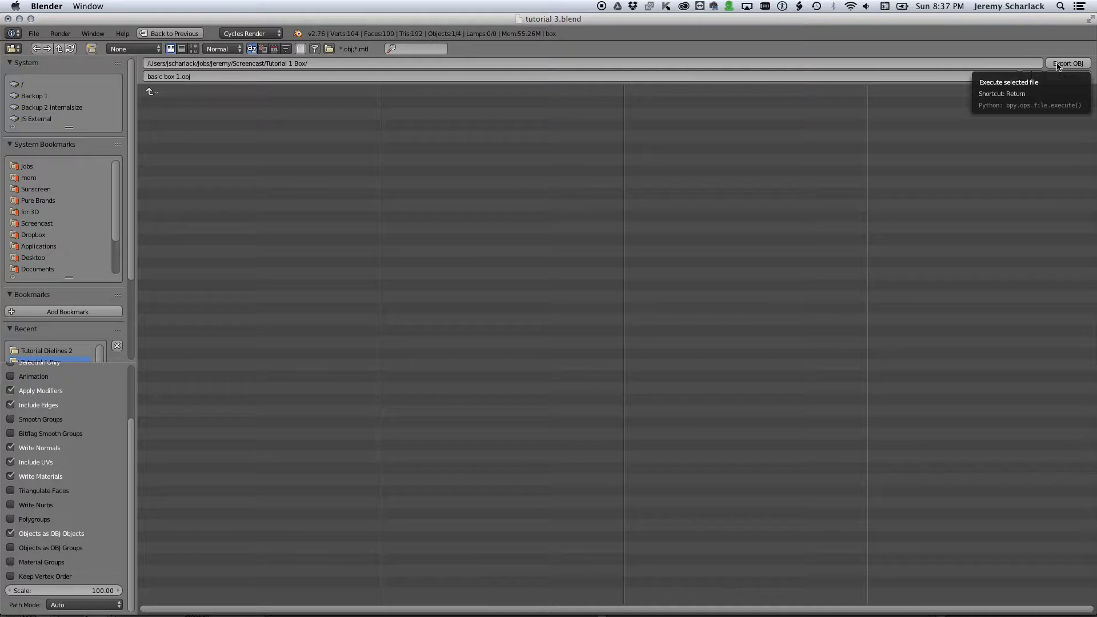
{"action": "left_click", "coordinate": [1057, 64]}
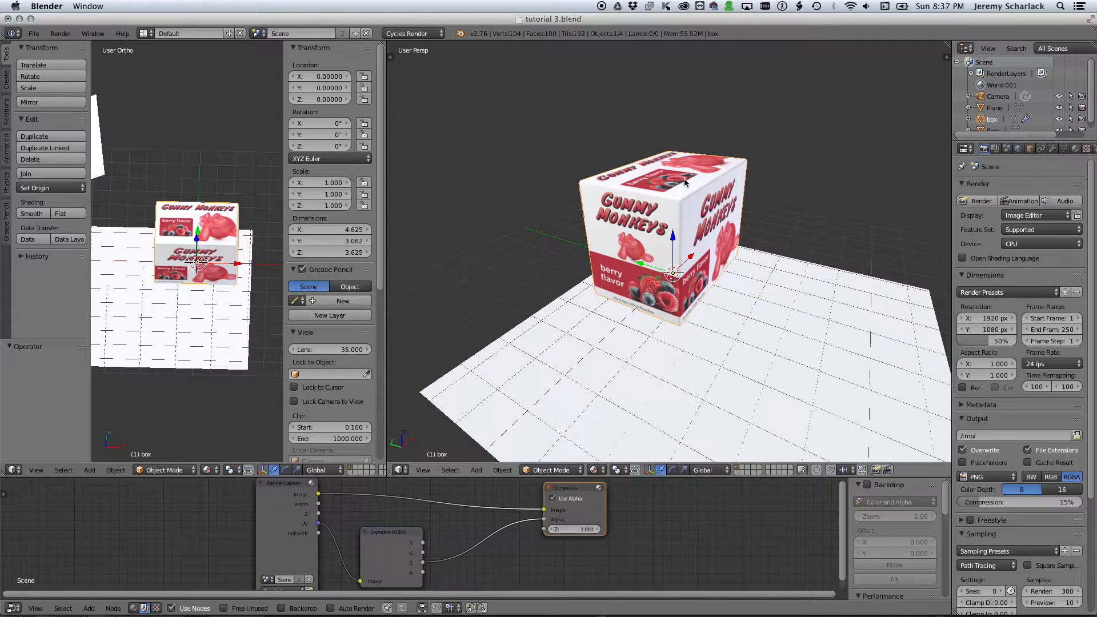
Switch back to After Effects and bring the project's item list into view.
{"action": "left_click", "coordinate": [63, 5]}
{"action": "left_click", "coordinate": [63, 4]}
{"action": "key", "text": "super+Tab"}
{"action": "key", "text": "super+Tab"}
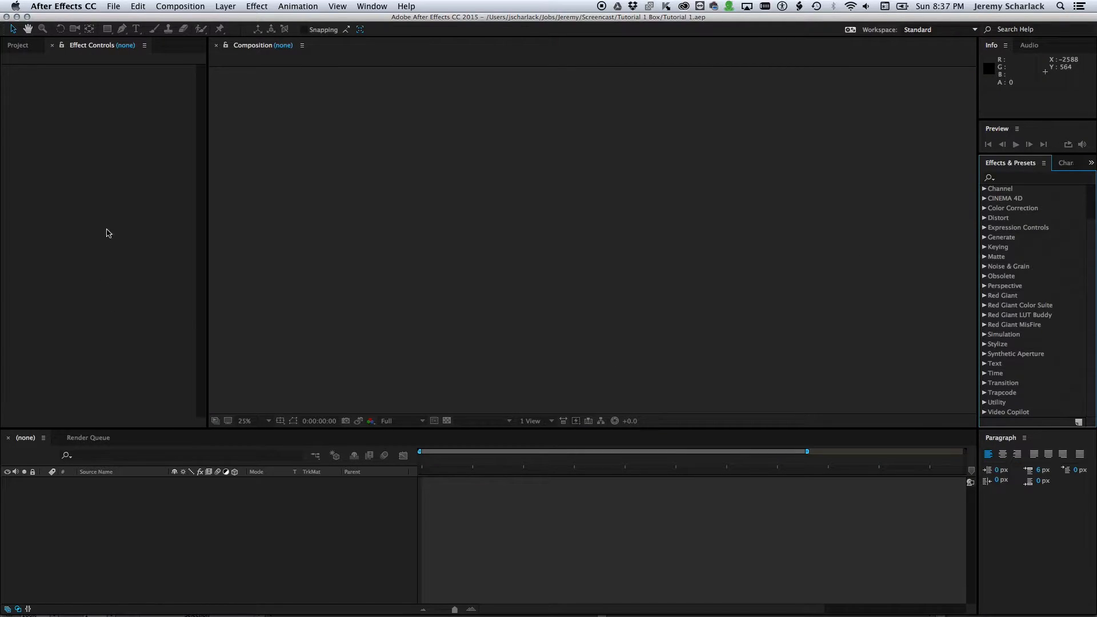
{"action": "left_click", "coordinate": [22, 50]}
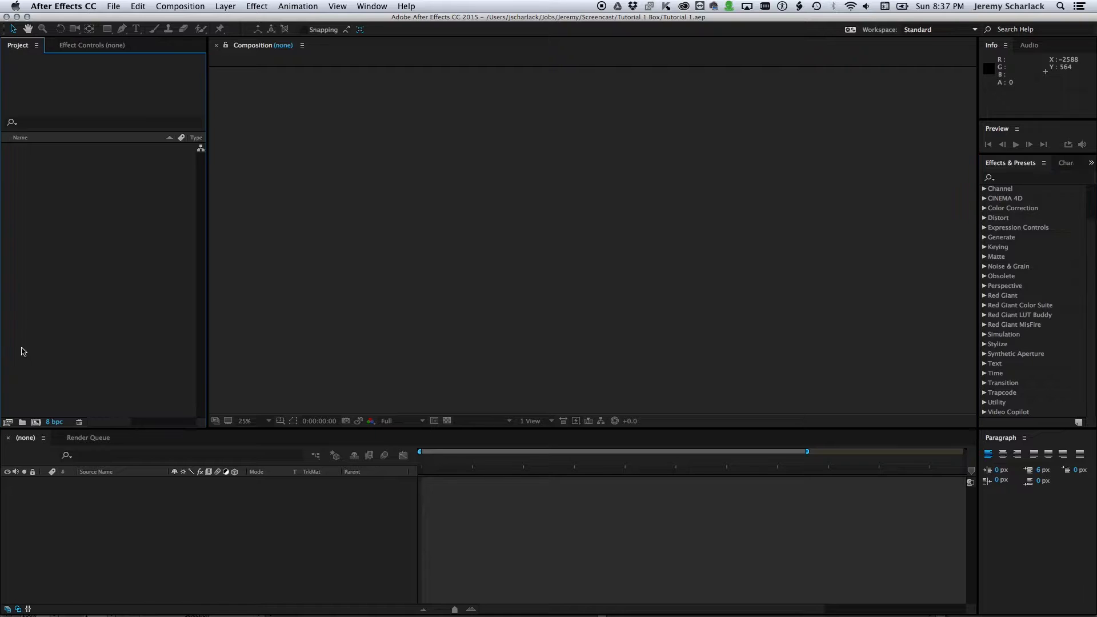
Create a new composition 1920 px wide and 1080 px high.
{"action": "left_click", "coordinate": [35, 421]}
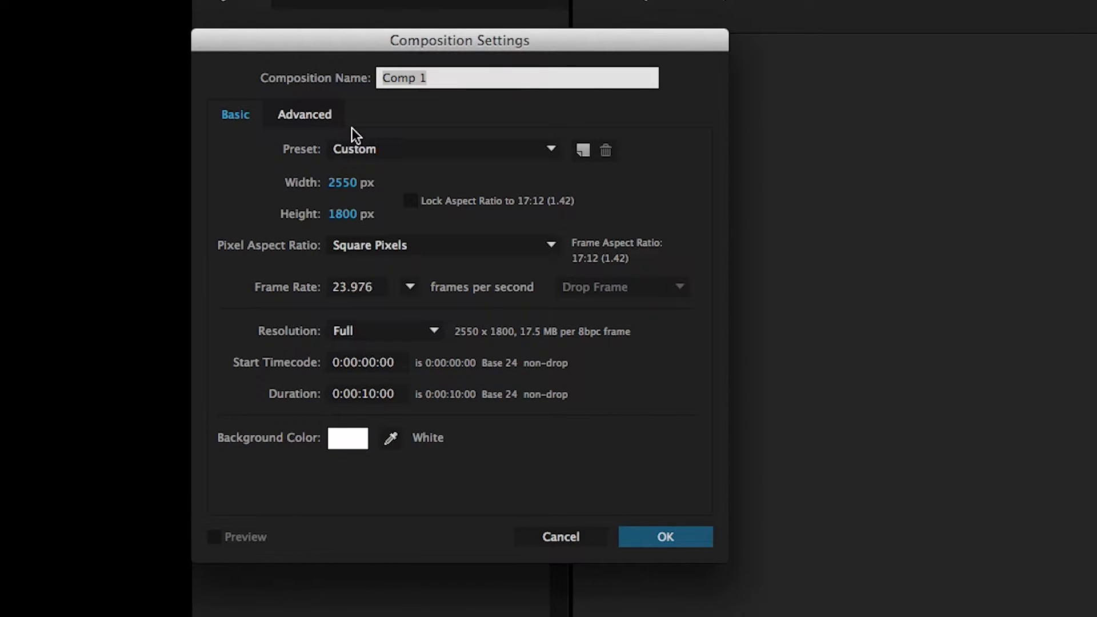
{"action": "left_click", "coordinate": [351, 183]}
{"action": "type", "text": "1920"}
{"action": "key", "text": "Tab"}
{"action": "type", "text": "1080"}
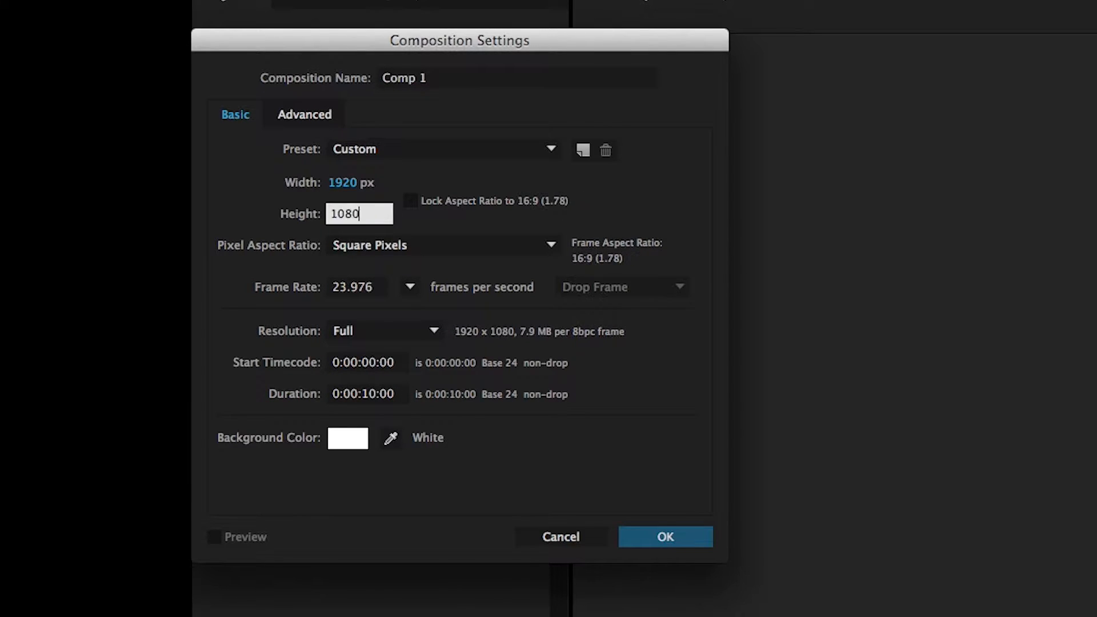
{"action": "key", "text": "Tab"}
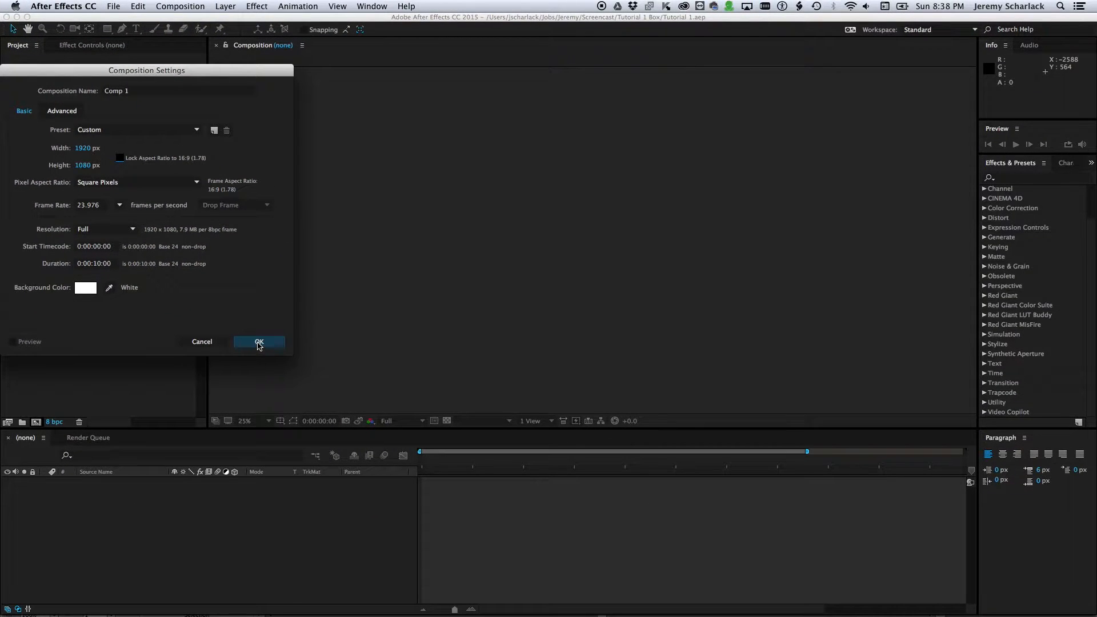
{"action": "left_click", "coordinate": [259, 341]}
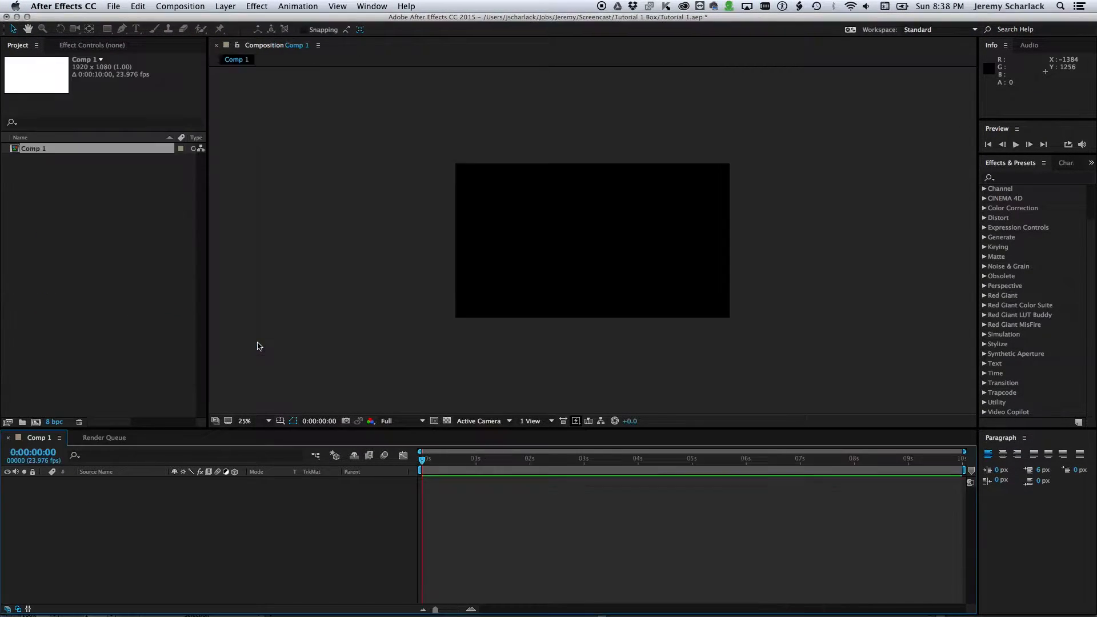
{"action": "key", "text": "period"}
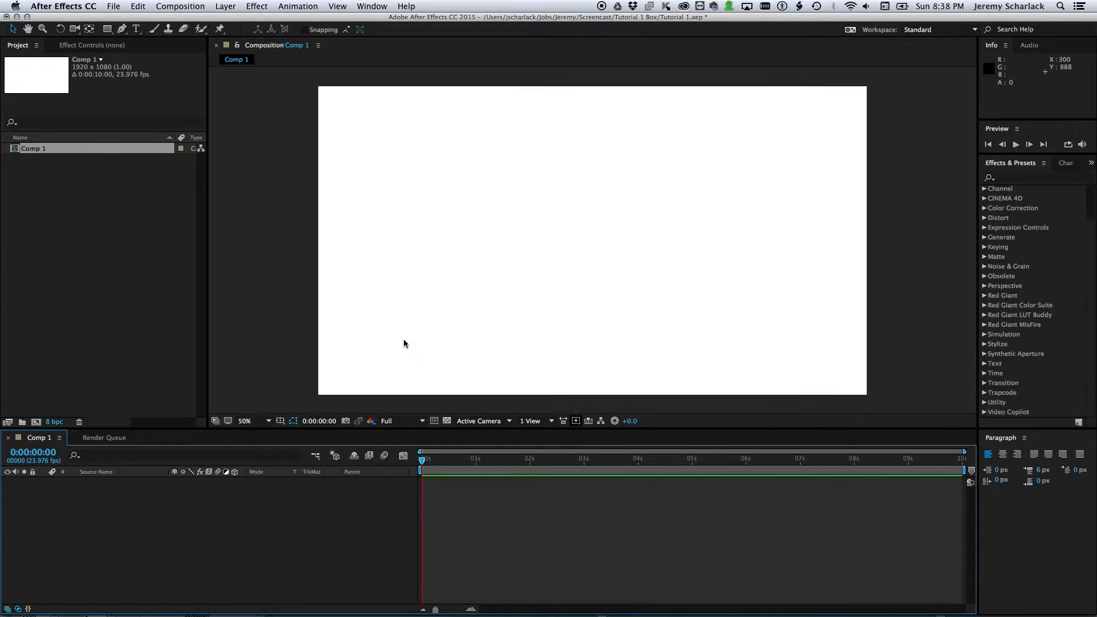
Add a white comp-sized solid named e3d and give its layer the Fuchsia label colour.
{"action": "left_click", "coordinate": [224, 7]}
{"action": "mouse_move", "coordinate": [234, 20]}
{"action": "left_click", "coordinate": [393, 34]}
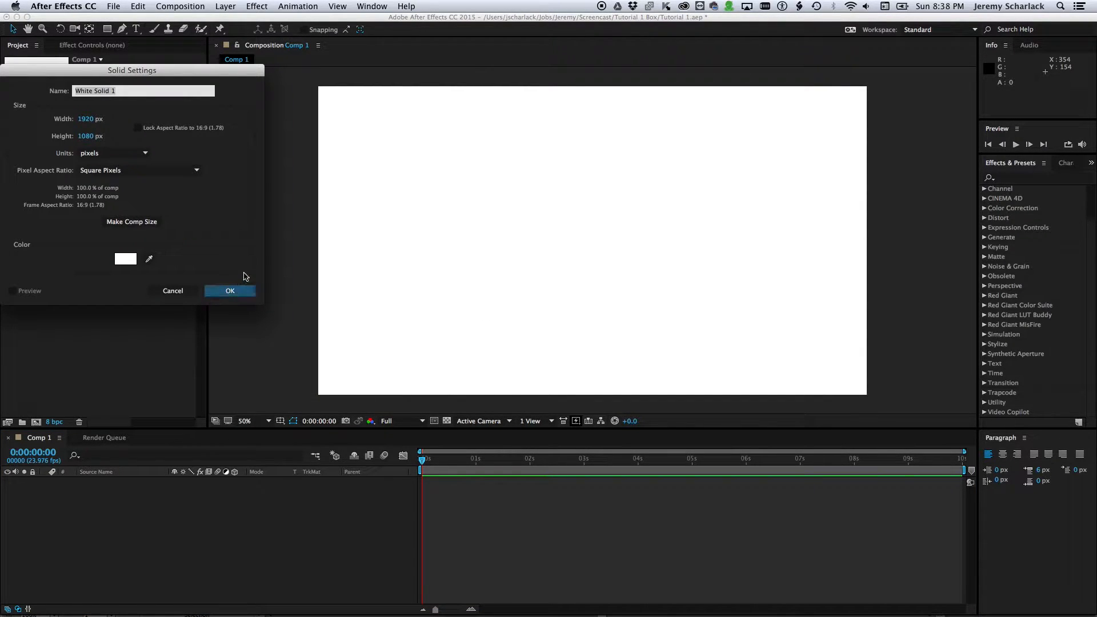
{"action": "type", "text": "e3d"}
{"action": "key", "text": "Return"}
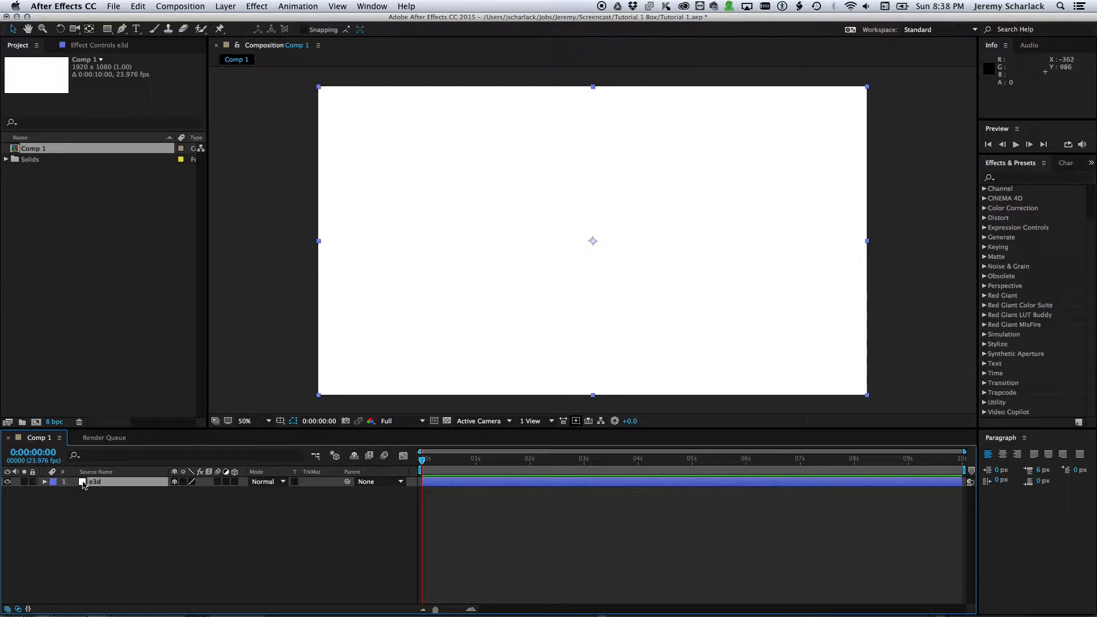
{"action": "left_click", "coordinate": [52, 481]}
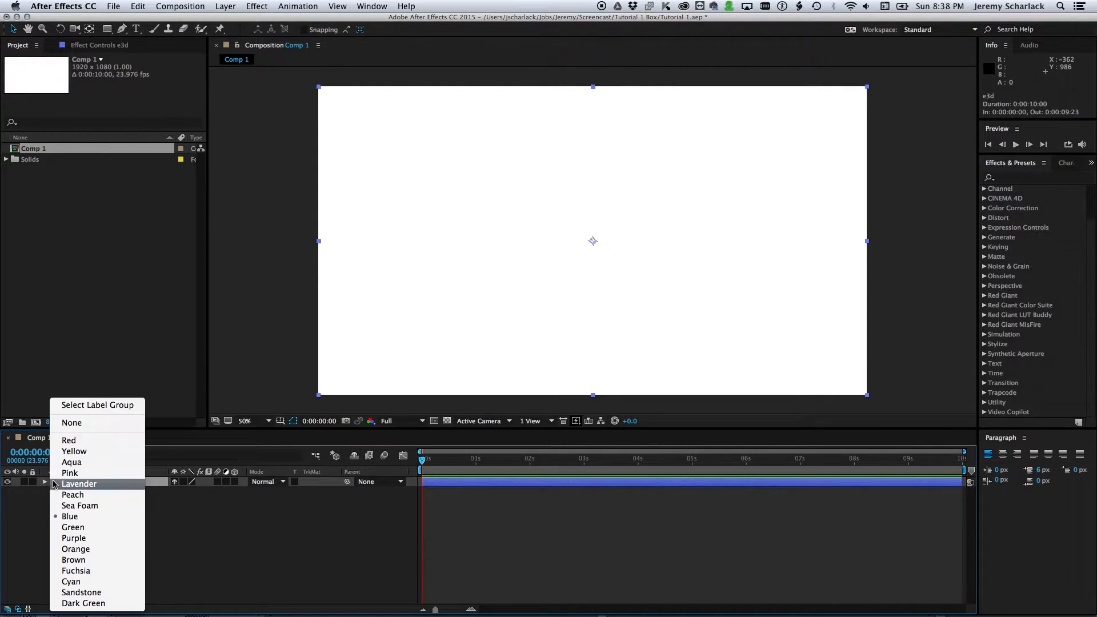
{"action": "left_click", "coordinate": [112, 572]}
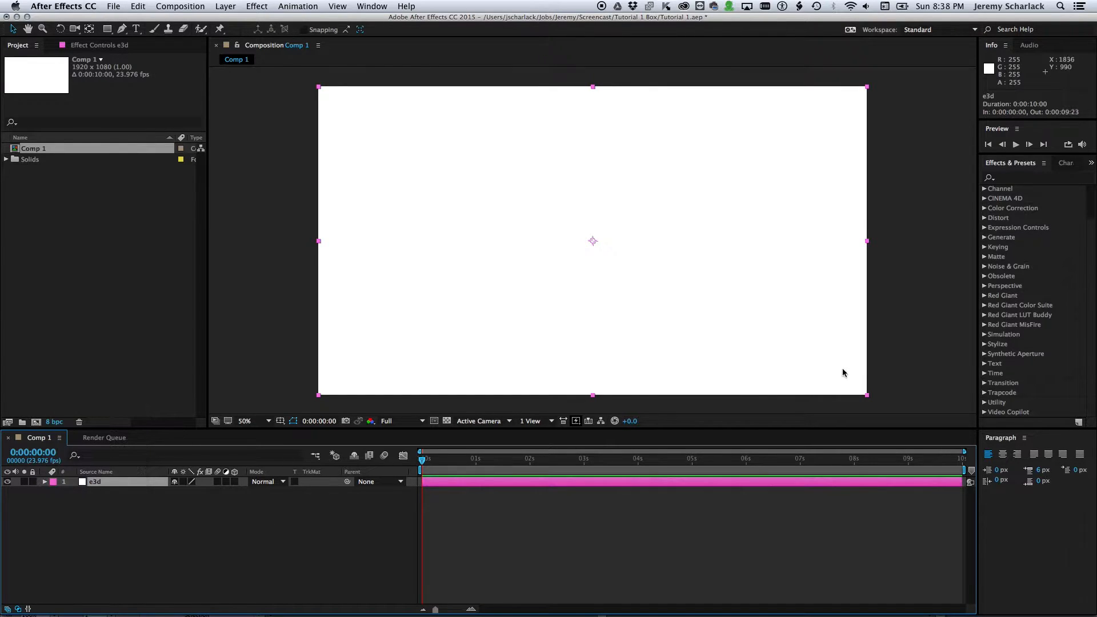
Apply the Video Copilot Element effect to the e3d layer and open its Scene Setup.
{"action": "left_click", "coordinate": [983, 412]}
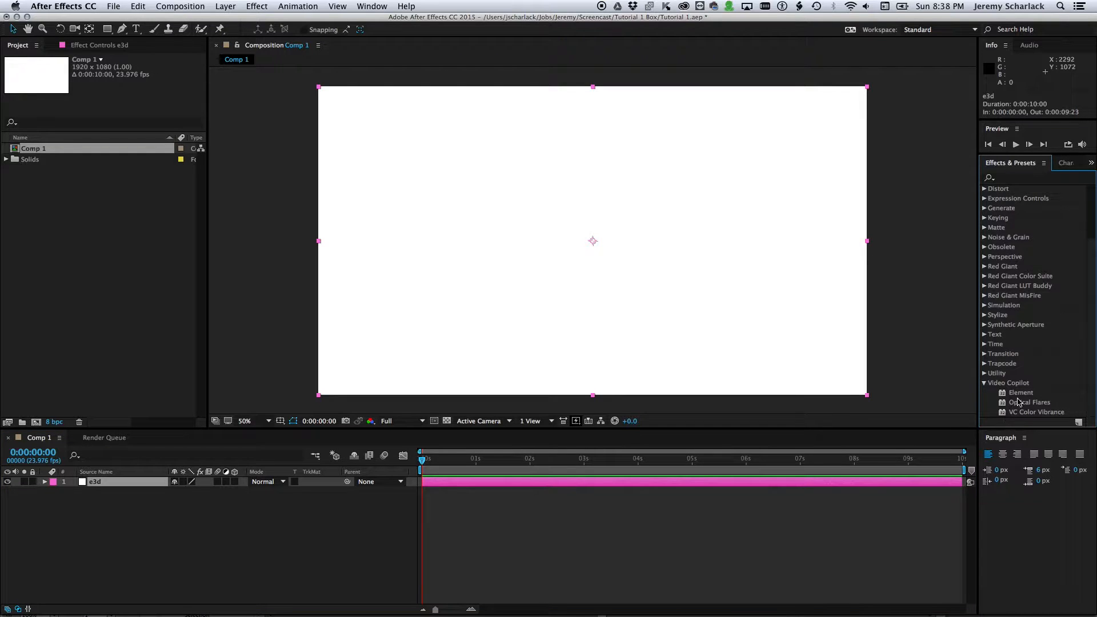
{"action": "left_click_drag", "start_coordinate": [1021, 393], "coordinate": [869, 488]}
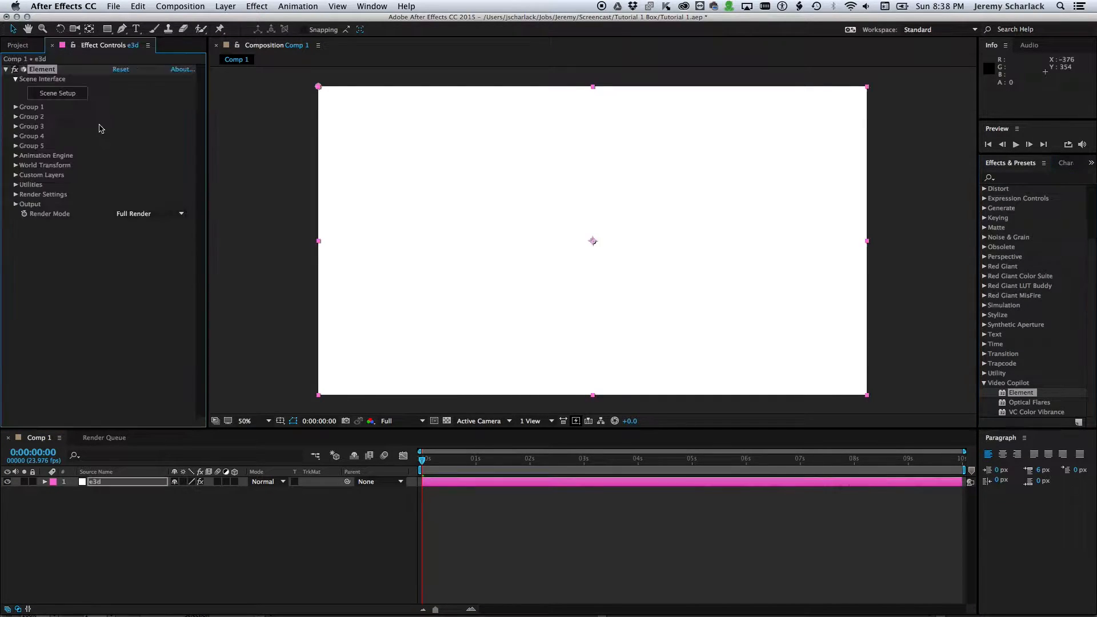
{"action": "left_click", "coordinate": [56, 94]}
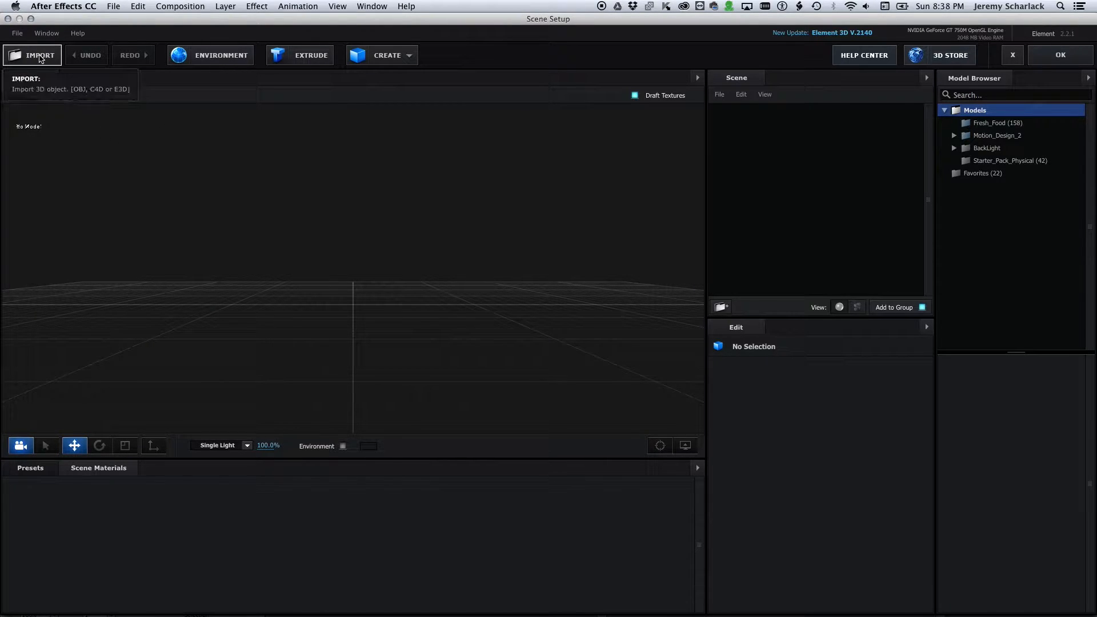
Import basic box 1.obj into the scene with Load Material turned off and Force Alignment set to Bottom.
{"action": "left_click", "coordinate": [40, 56]}
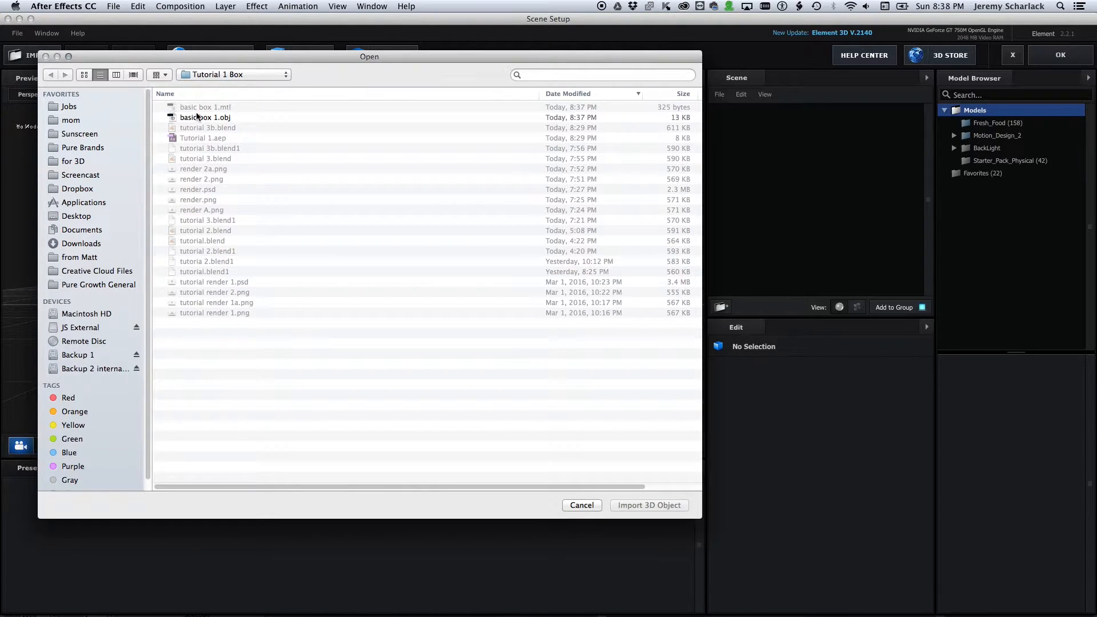
{"action": "left_click", "coordinate": [197, 117]}
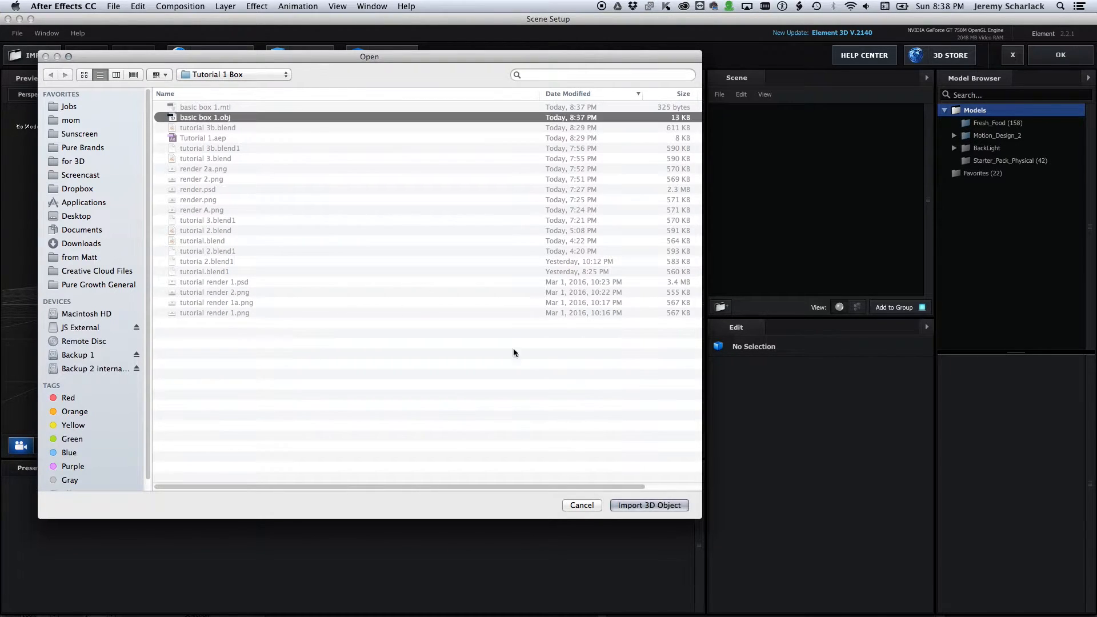
{"action": "left_click", "coordinate": [663, 505]}
{"action": "left_click", "coordinate": [453, 146]}
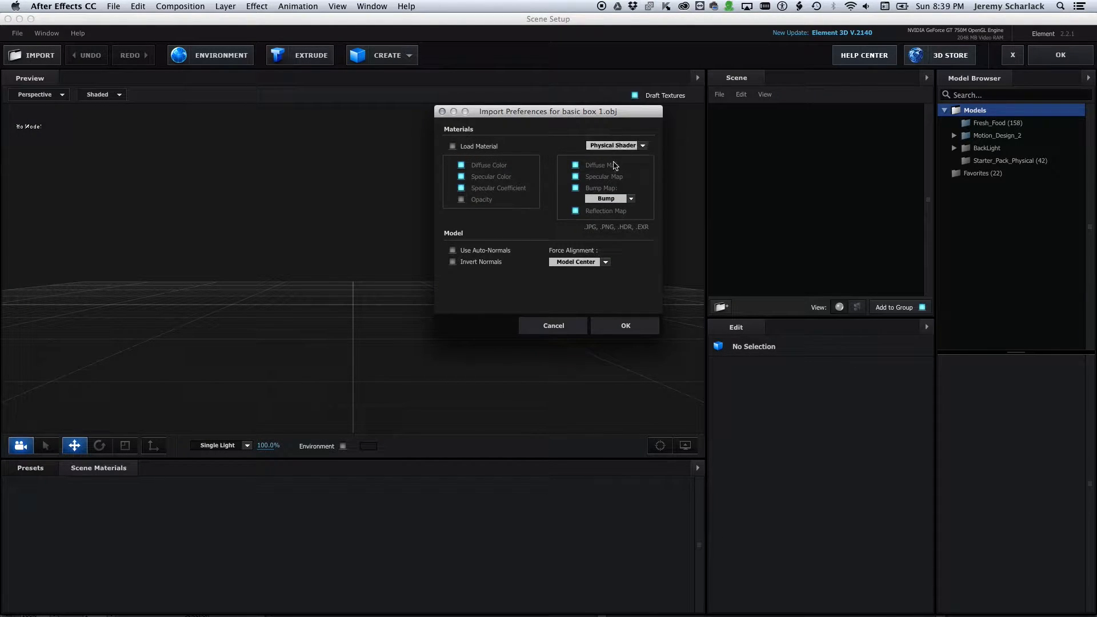
{"action": "left_click", "coordinate": [576, 264]}
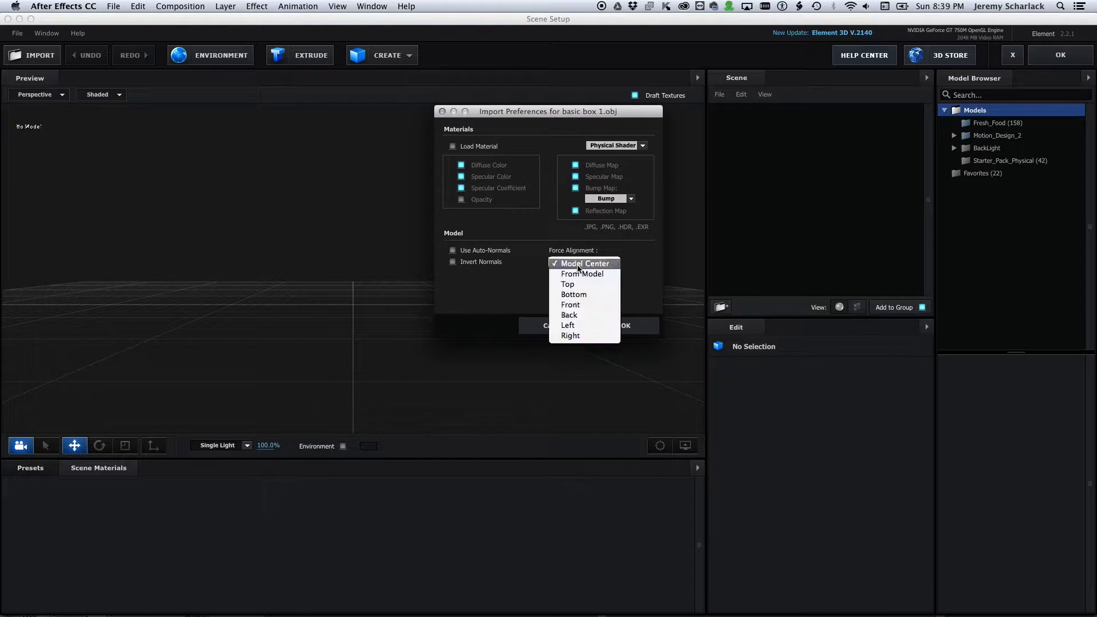
{"action": "left_click", "coordinate": [594, 295]}
{"action": "left_click", "coordinate": [627, 327]}
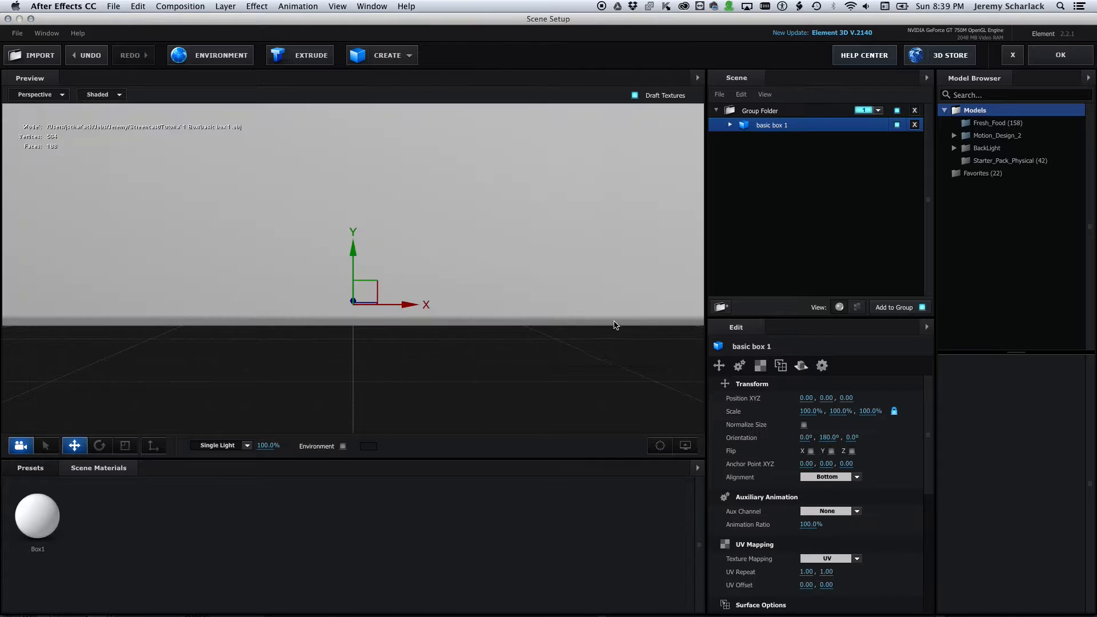
Inspect the imported box from several angles and preview the Gummy Monkeys no dies-01.png artwork in Finder.
{"action": "scroll", "coordinate": [502, 333], "scroll_direction": "down", "scroll_amount": 5}
{"action": "left_click_drag", "start_coordinate": [512, 293], "coordinate": [441, 323]}
{"action": "key", "text": "super+z"}
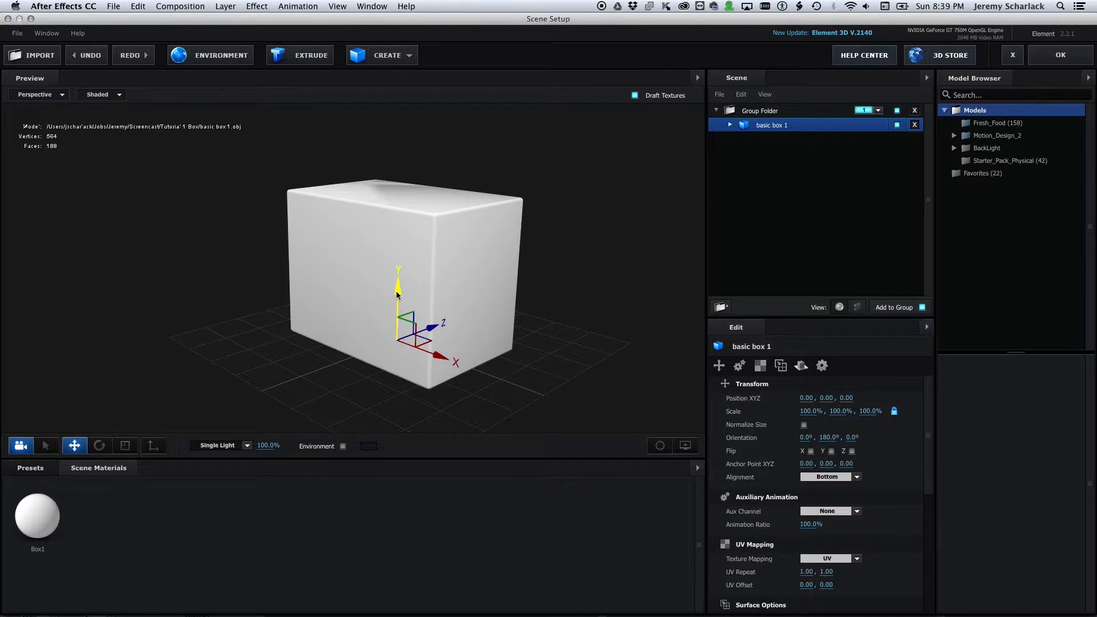
{"action": "left_click_drag", "start_coordinate": [355, 420], "coordinate": [370, 394]}
{"action": "key", "text": "super+Tab"}
{"action": "left_click", "coordinate": [605, 176]}
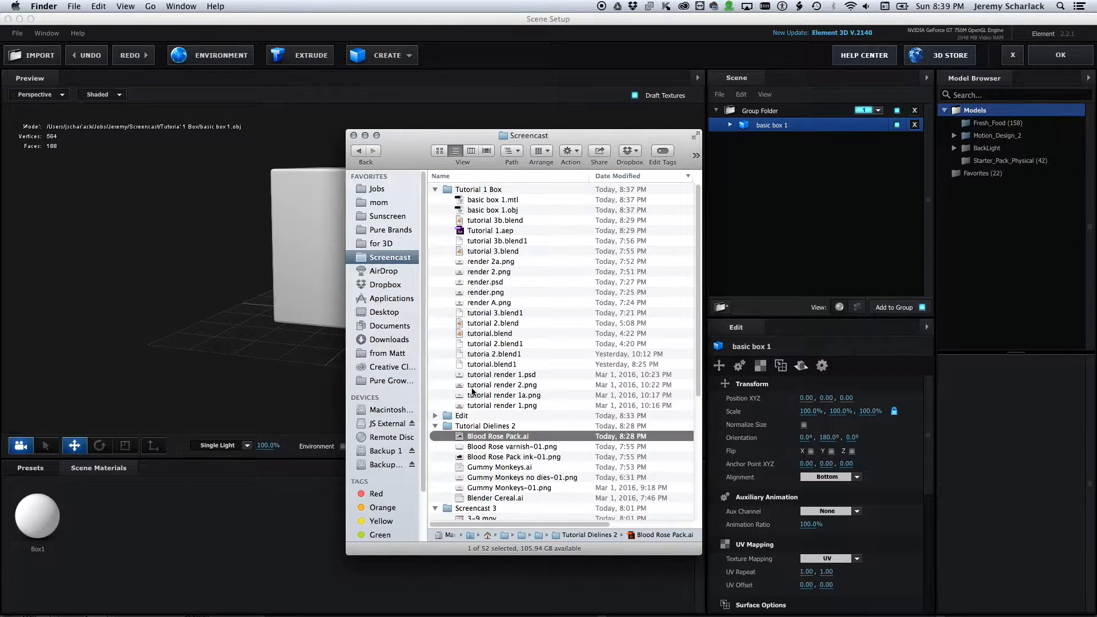
{"action": "left_click", "coordinate": [560, 480]}
{"action": "key", "text": "space"}
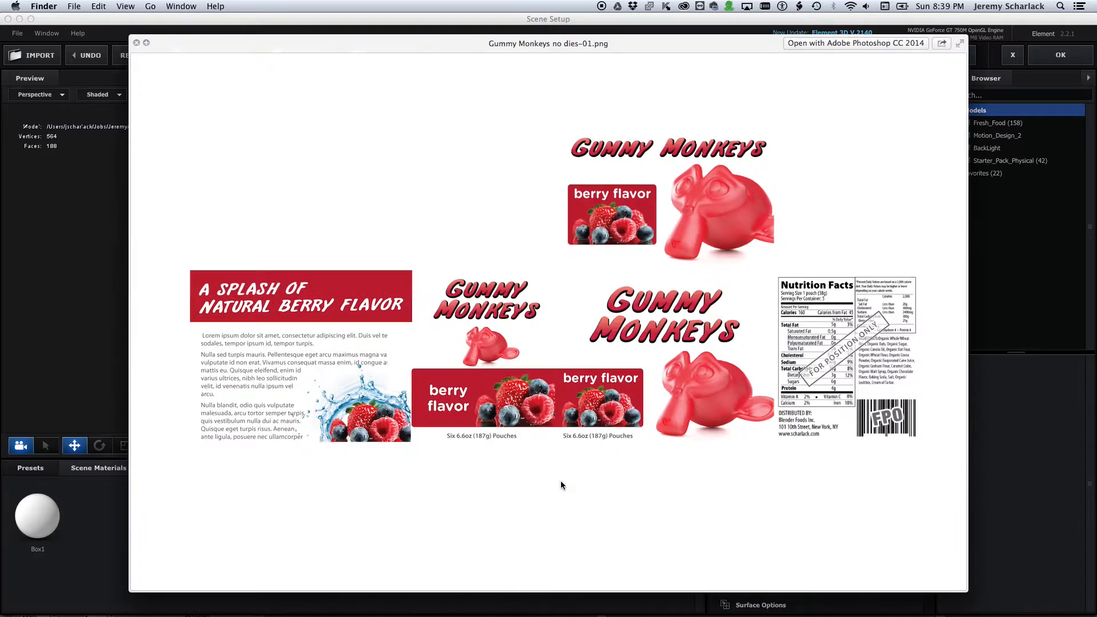
{"action": "key", "text": "space"}
{"action": "key", "text": "super+Tab"}
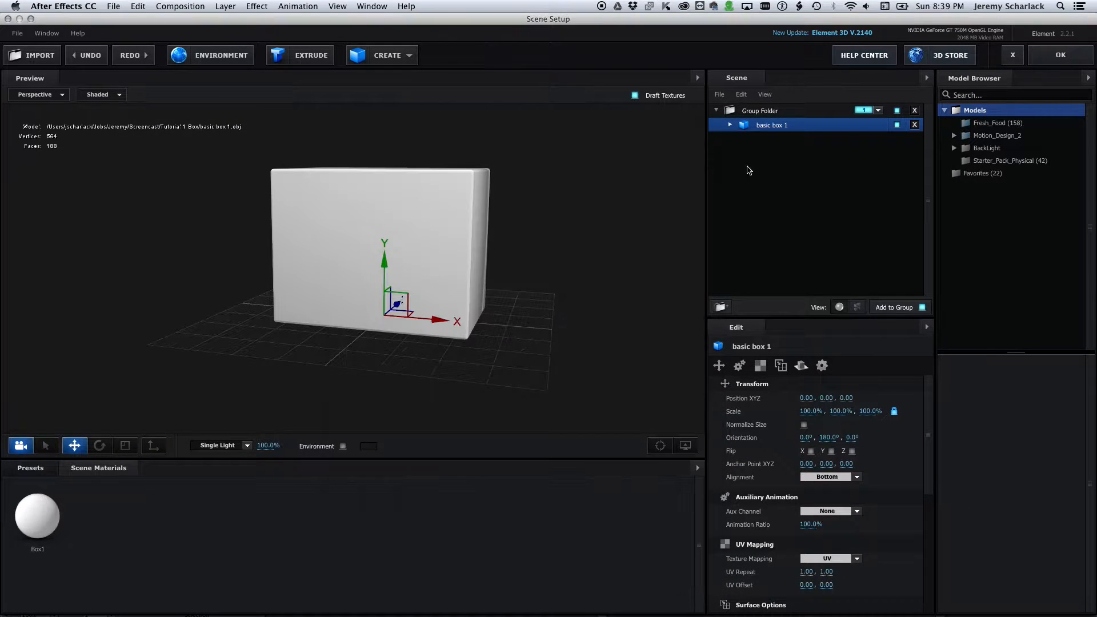
Assign Gummy Monkeys no dies-01.png from Finder as the Diffuse texture of the Box1 material.
{"action": "left_click", "coordinate": [730, 125]}
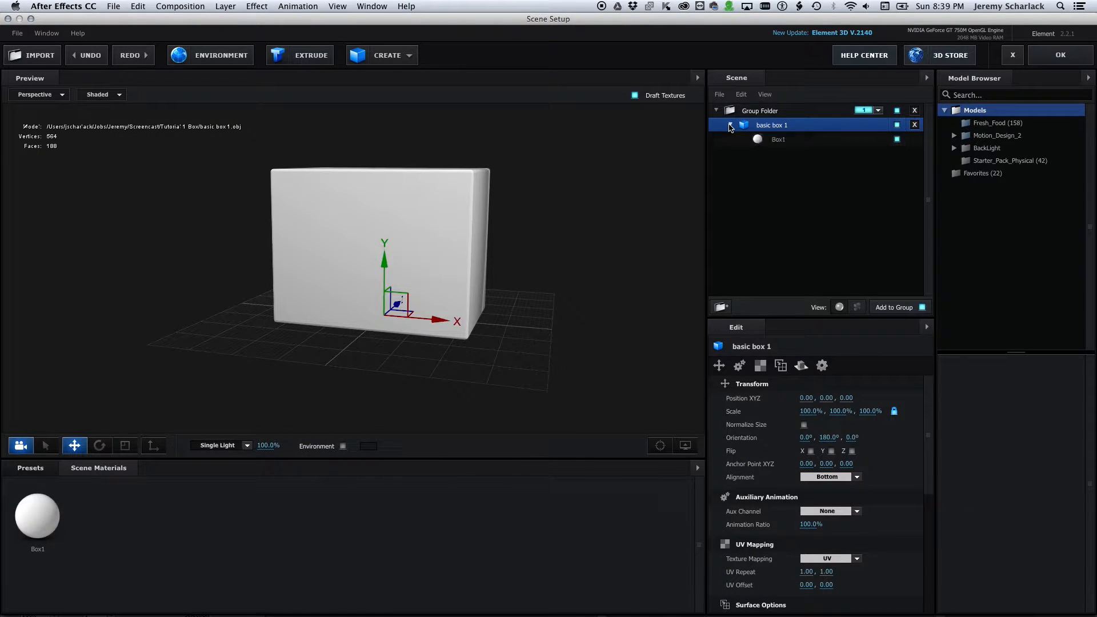
{"action": "left_click", "coordinate": [780, 142]}
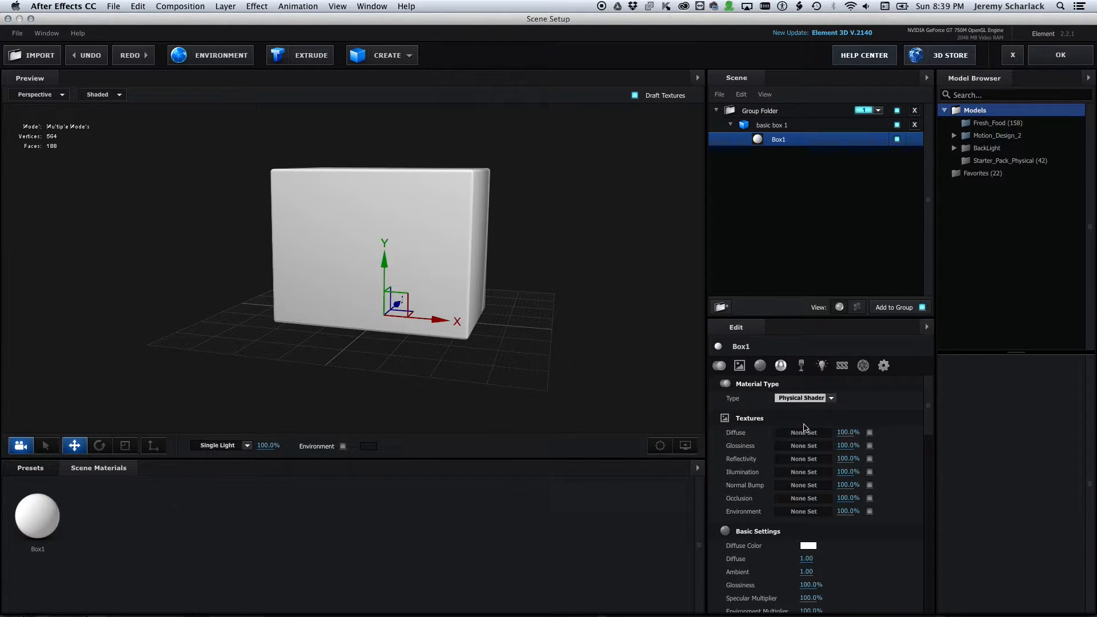
{"action": "key", "text": "super+Tab"}
{"action": "left_click_drag", "start_coordinate": [508, 479], "coordinate": [800, 435]}
{"action": "key", "text": "super+Tab"}
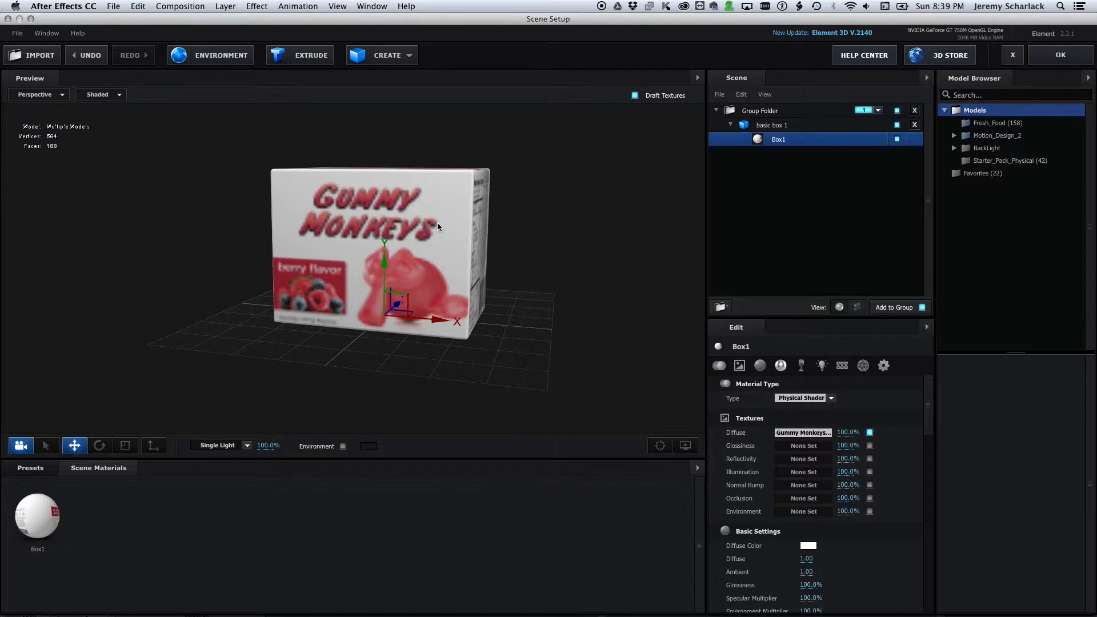
Set the Box1 material's Glossiness to 60% after trying 75%.
{"action": "left_click_drag", "start_coordinate": [446, 351], "coordinate": [423, 326]}
{"action": "key", "text": "super+z"}
{"action": "mouse_move", "coordinate": [492, 358]}
{"action": "left_mouse_down"}
{"action": "mouse_move", "coordinate": [470, 372]}
{"action": "mouse_move", "coordinate": [502, 338]}
{"action": "mouse_move", "coordinate": [440, 367]}
{"action": "mouse_move", "coordinate": [492, 363]}
{"action": "left_mouse_up"}
{"action": "scroll", "coordinate": [810, 546], "scroll_direction": "down", "scroll_amount": 1}
{"action": "scroll", "coordinate": [810, 545], "scroll_direction": "down", "scroll_amount": 6}
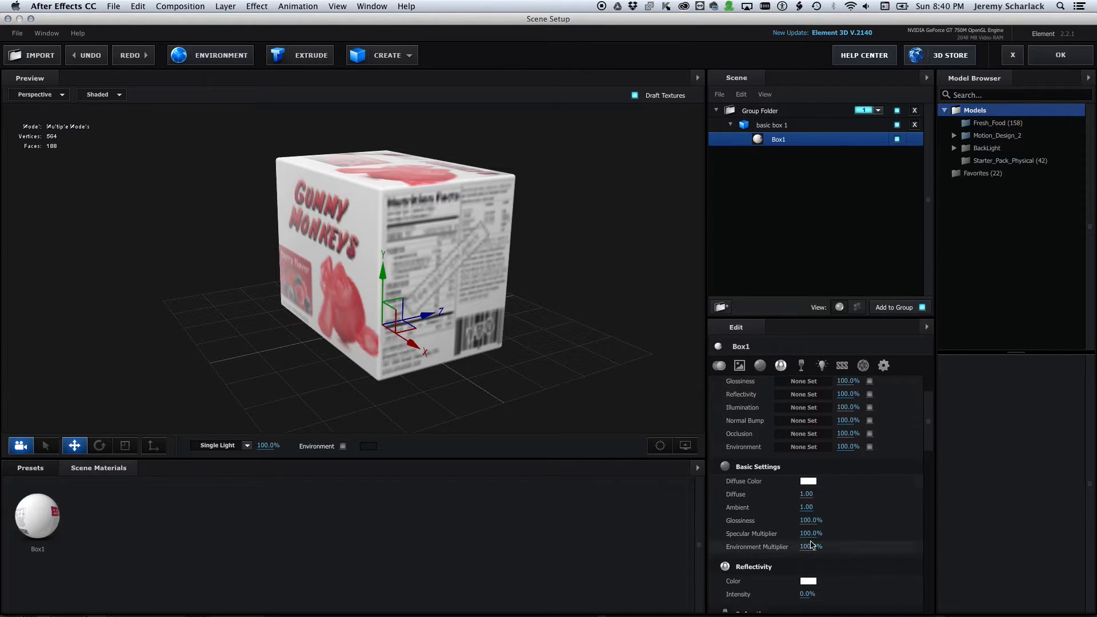
{"action": "scroll", "coordinate": [832, 536], "scroll_direction": "down", "scroll_amount": 3}
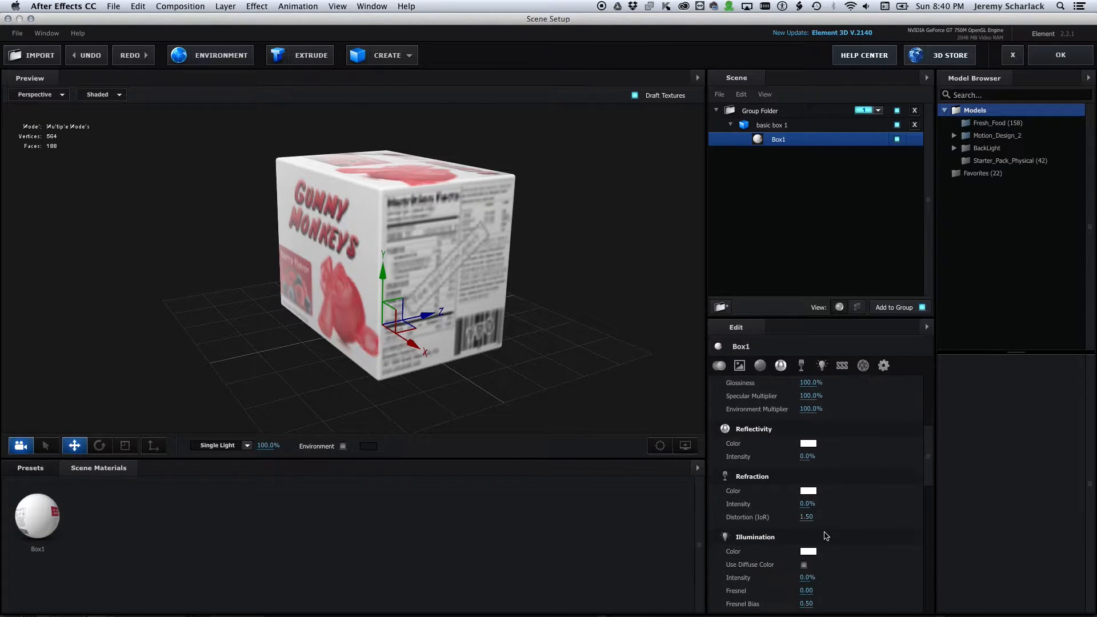
{"action": "scroll", "coordinate": [830, 547], "scroll_direction": "down", "scroll_amount": 1}
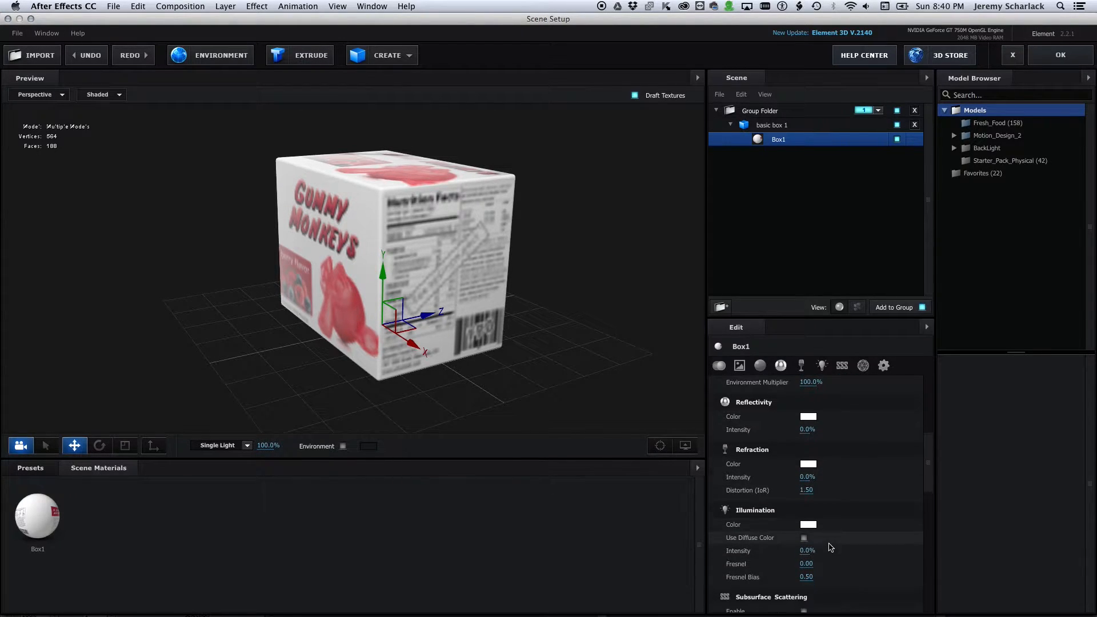
{"action": "scroll", "coordinate": [830, 540], "scroll_direction": "up", "scroll_amount": 4}
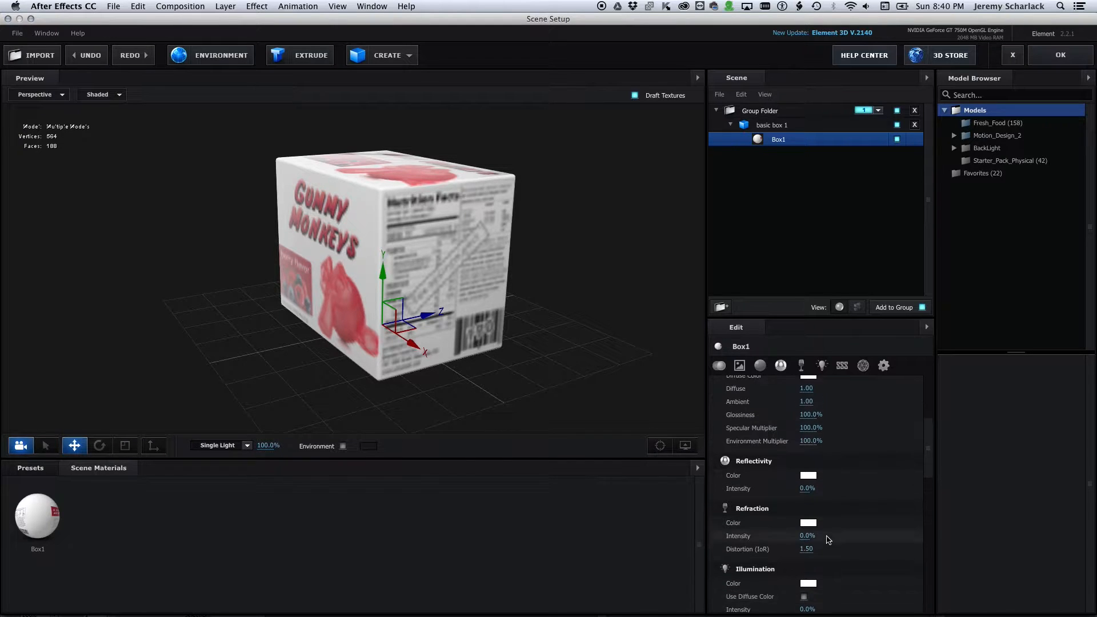
{"action": "left_click", "coordinate": [809, 445]}
{"action": "type", "text": "75"}
{"action": "key", "text": "Return"}
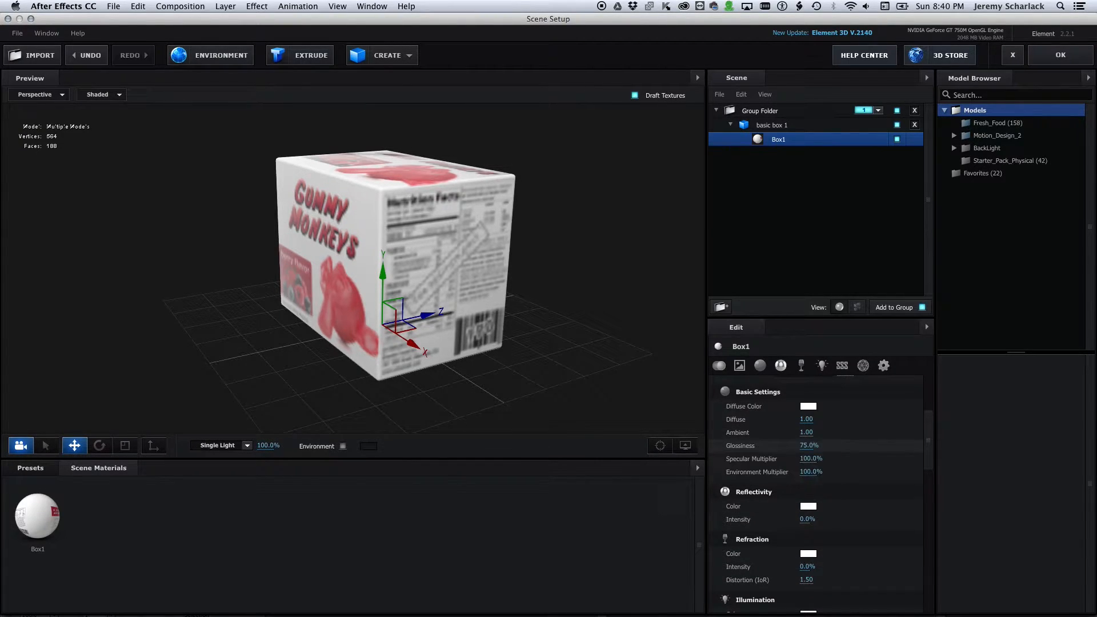
{"action": "left_click", "coordinate": [807, 447]}
{"action": "key", "text": "Return"}
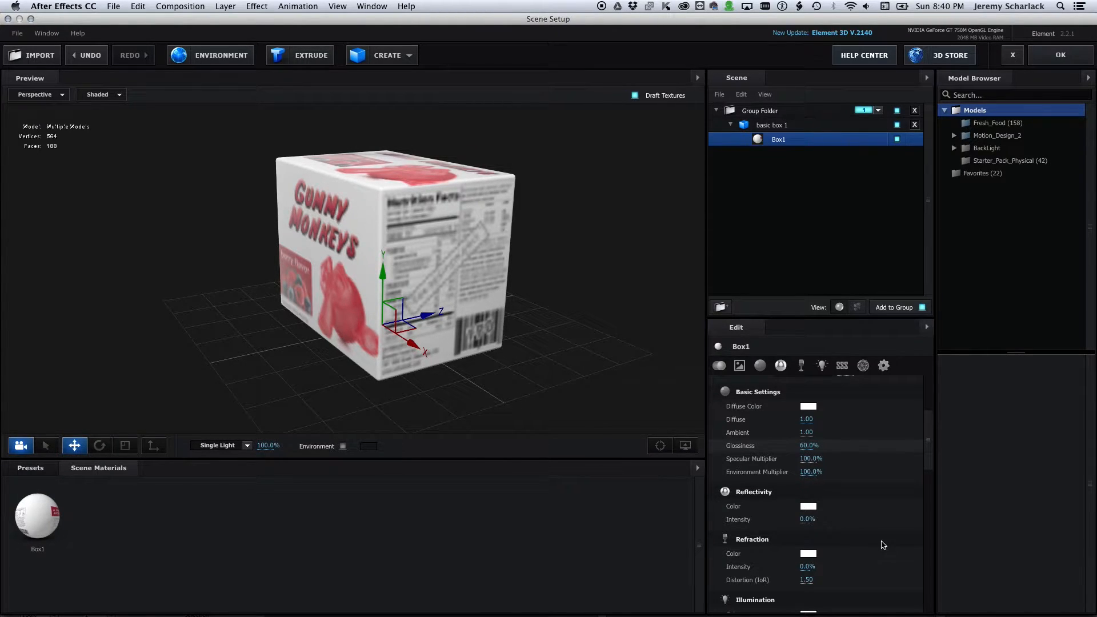
Set the Reflectivity Intensity of the Box1 material to 3%.
{"action": "scroll", "coordinate": [880, 542], "scroll_direction": "down", "scroll_amount": 1}
{"action": "left_click", "coordinate": [805, 513]}
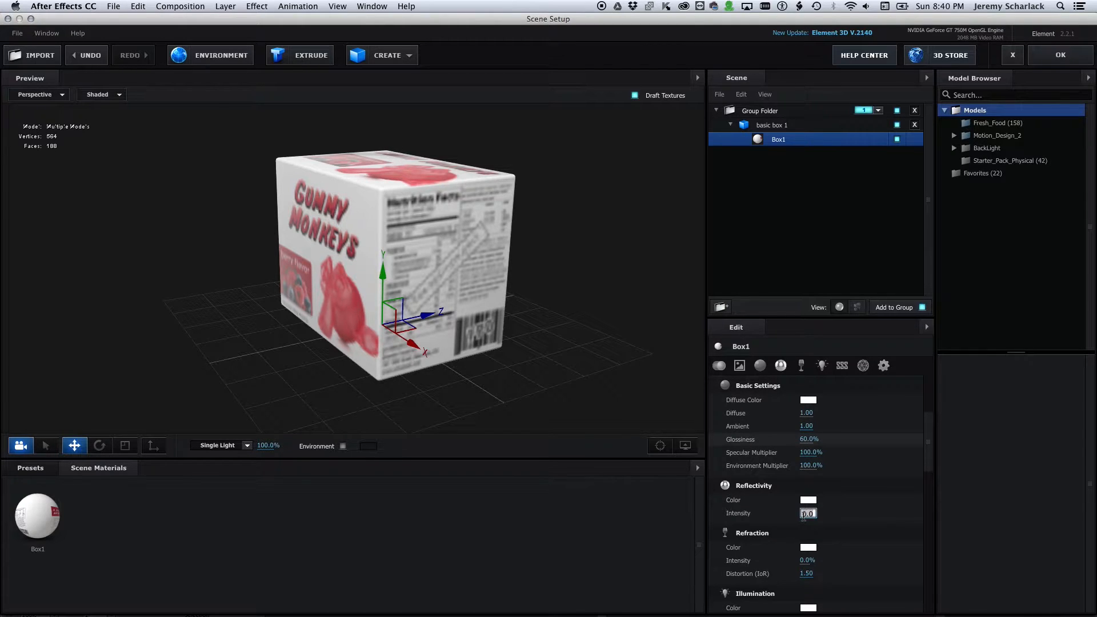
{"action": "key", "text": "Return"}
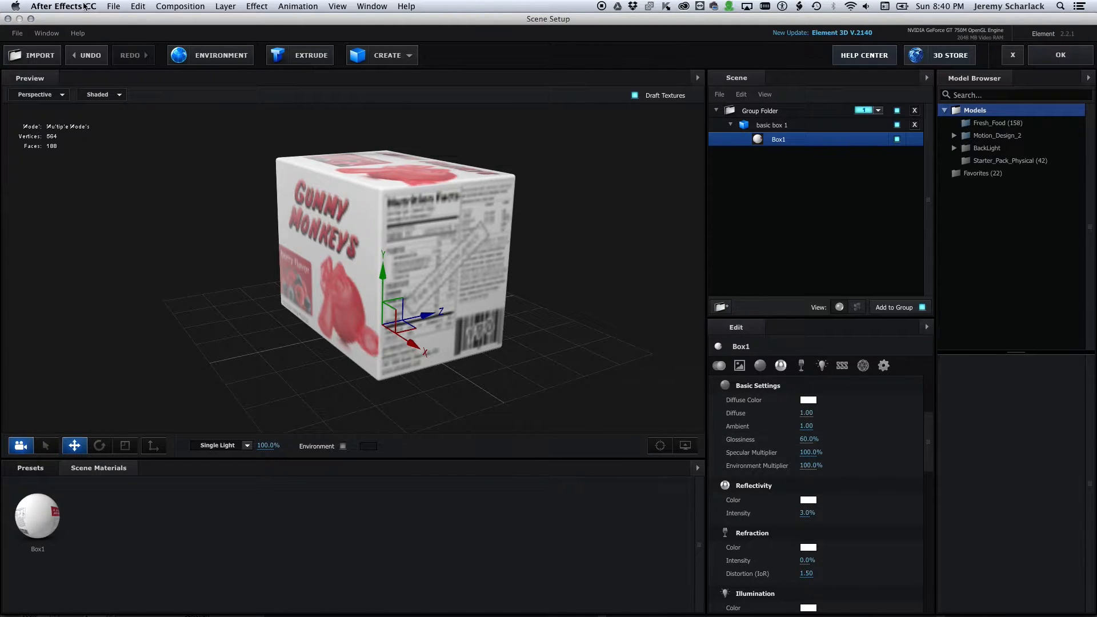
Replace the scene's environment texture with BackLight_2K_31.jpg from the BackLight_2K folder.
{"action": "left_click", "coordinate": [213, 60]}
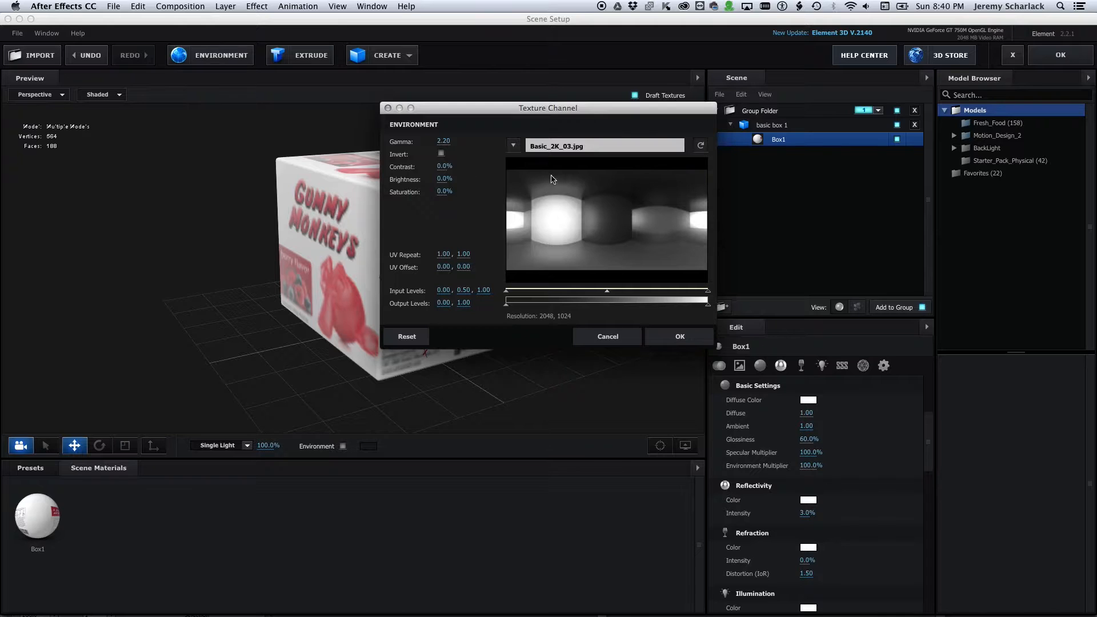
{"action": "left_click", "coordinate": [578, 149]}
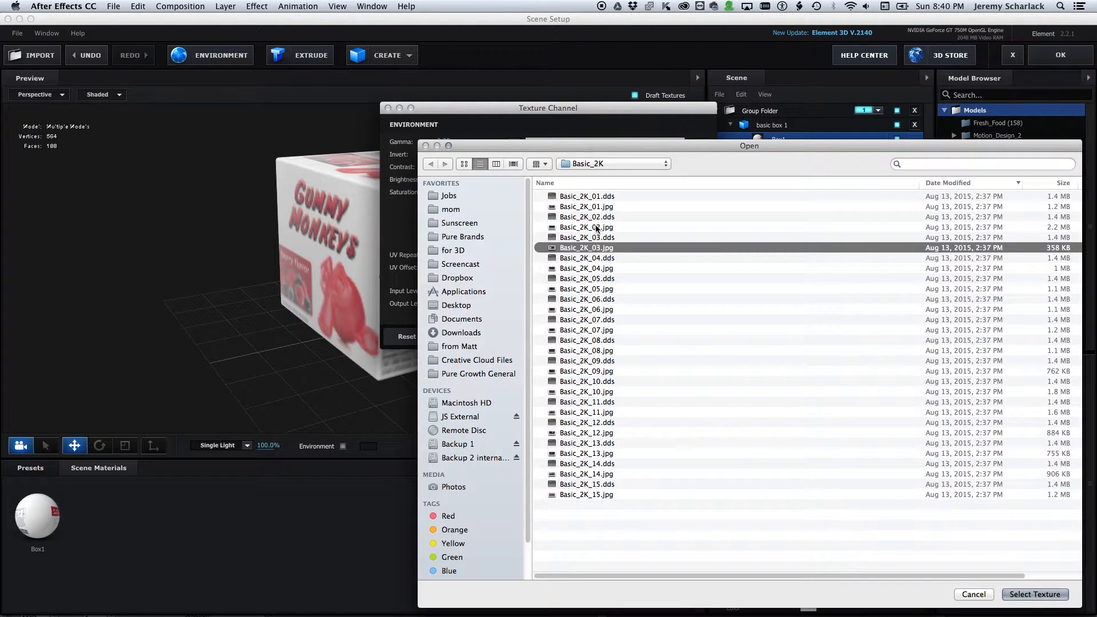
{"action": "double_click", "coordinate": [606, 218]}
{"action": "left_click", "coordinate": [464, 164]}
{"action": "left_click", "coordinate": [569, 202]}
{"action": "double_click", "coordinate": [568, 202]}
{"action": "scroll", "coordinate": [800, 371], "scroll_direction": "down", "scroll_amount": 10}
{"action": "scroll", "coordinate": [860, 457], "scroll_direction": "up", "scroll_amount": 8}
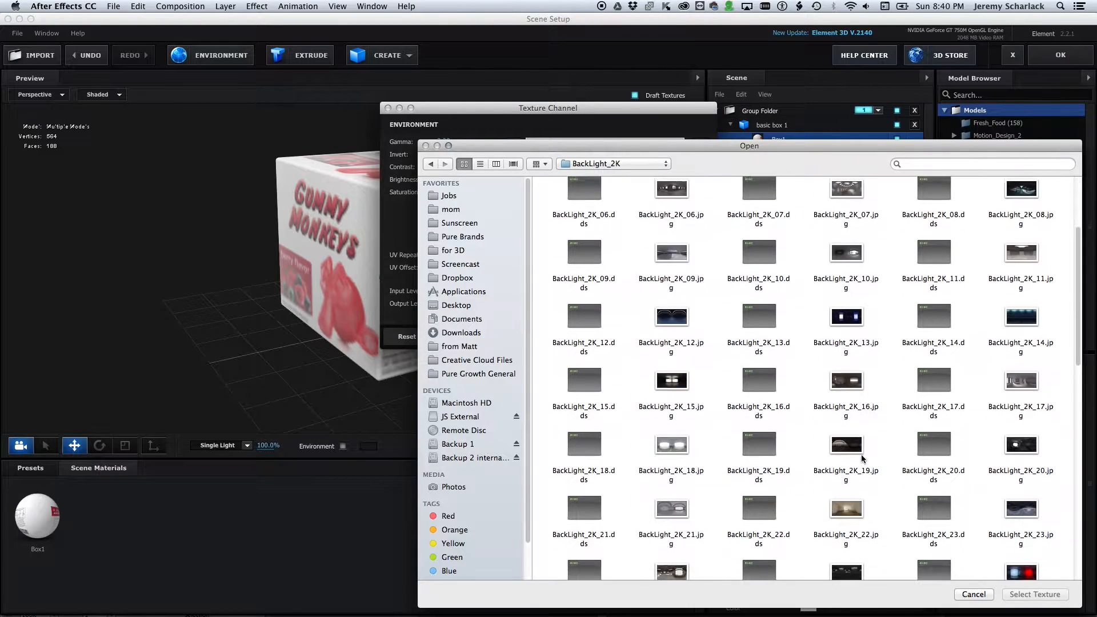
{"action": "left_click", "coordinate": [840, 335]}
{"action": "double_click", "coordinate": [840, 335]}
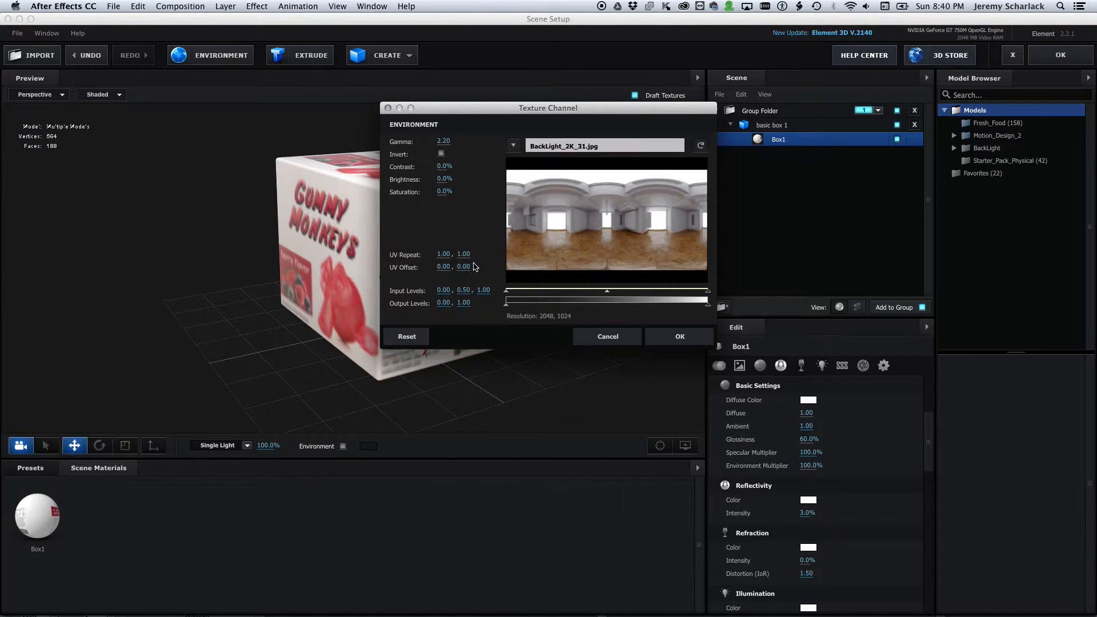
Lower the environment texture's Saturation and apply the finished Scene Setup to the composition.
{"action": "left_click_drag", "start_coordinate": [445, 193], "coordinate": [427, 196]}
{"action": "left_click", "coordinate": [678, 337]}
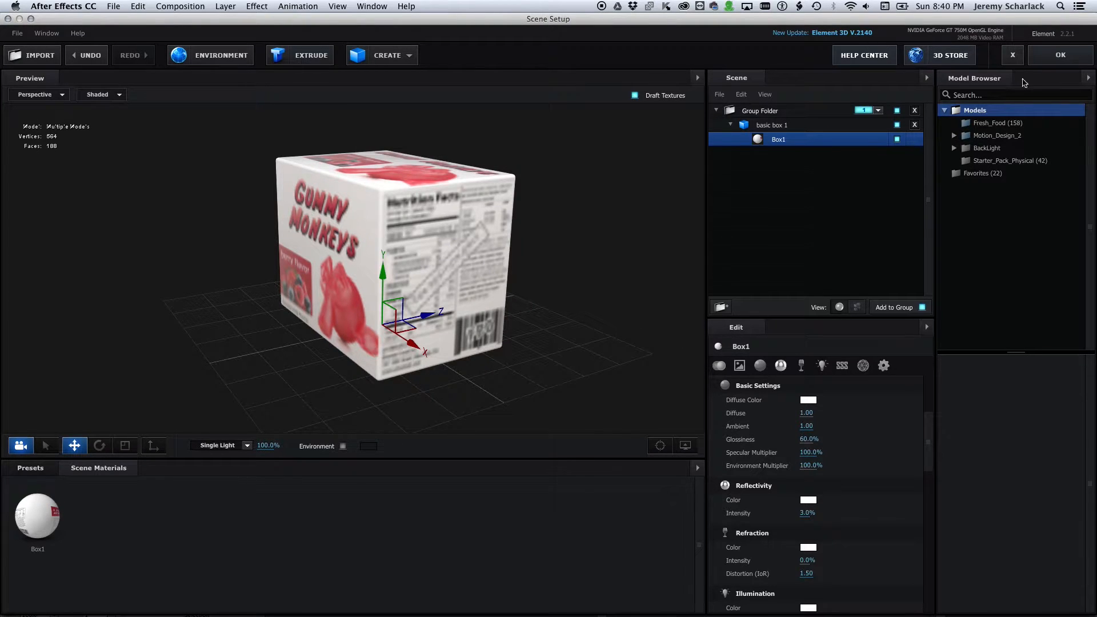
{"action": "left_click", "coordinate": [1049, 56]}
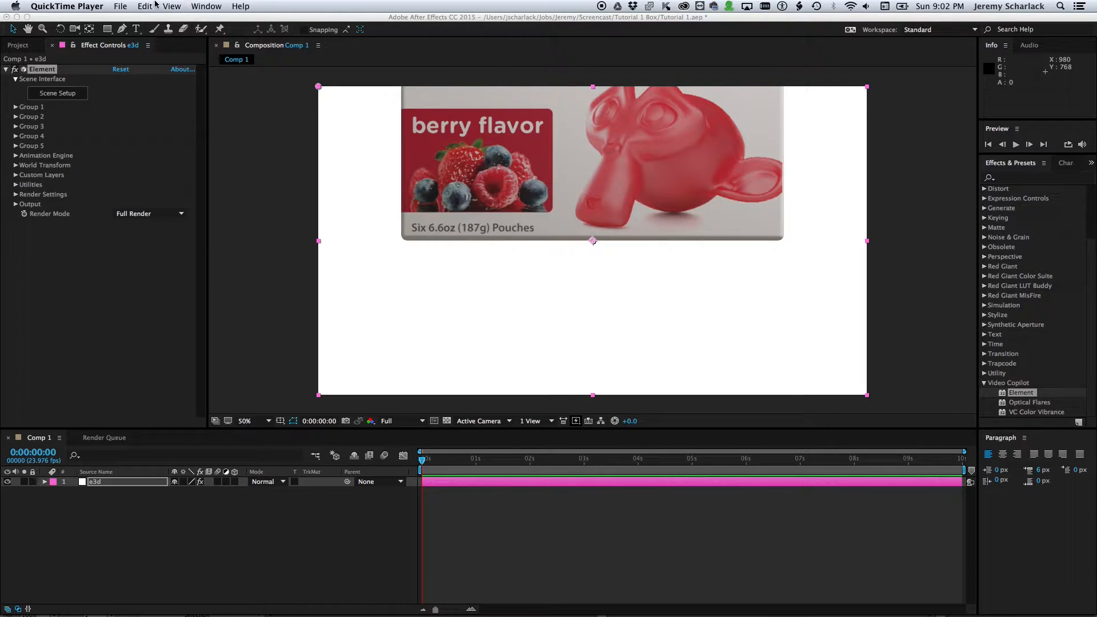
Add a two-node camera named Camera 1 to the composition, using one of the lens presets.
{"action": "left_click", "coordinate": [194, 17]}
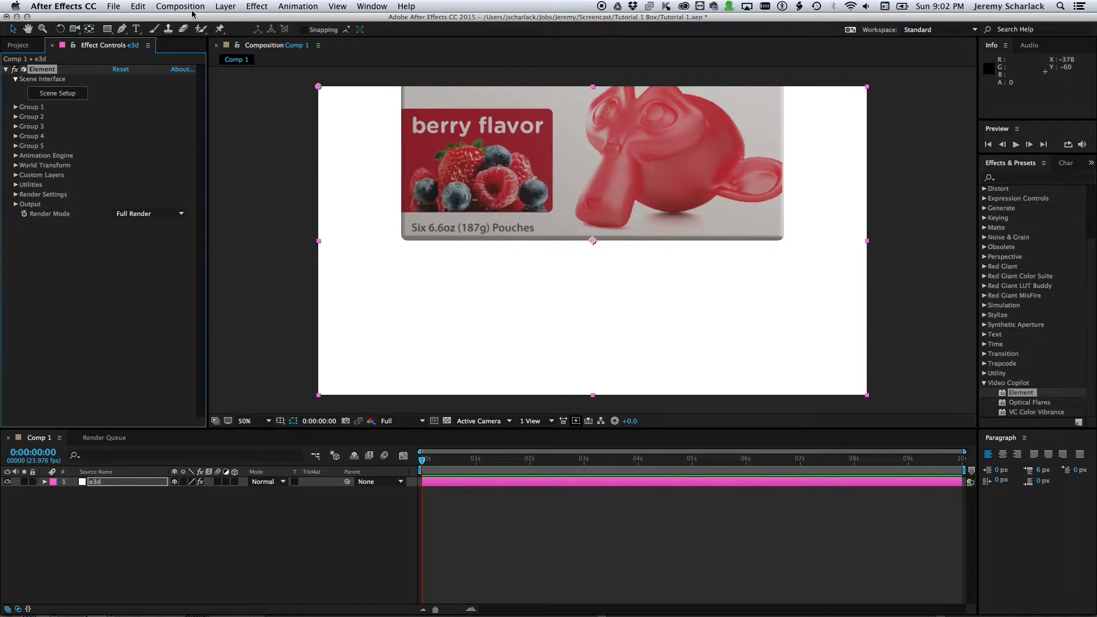
{"action": "left_click", "coordinate": [227, 6]}
{"action": "mouse_move", "coordinate": [254, 23]}
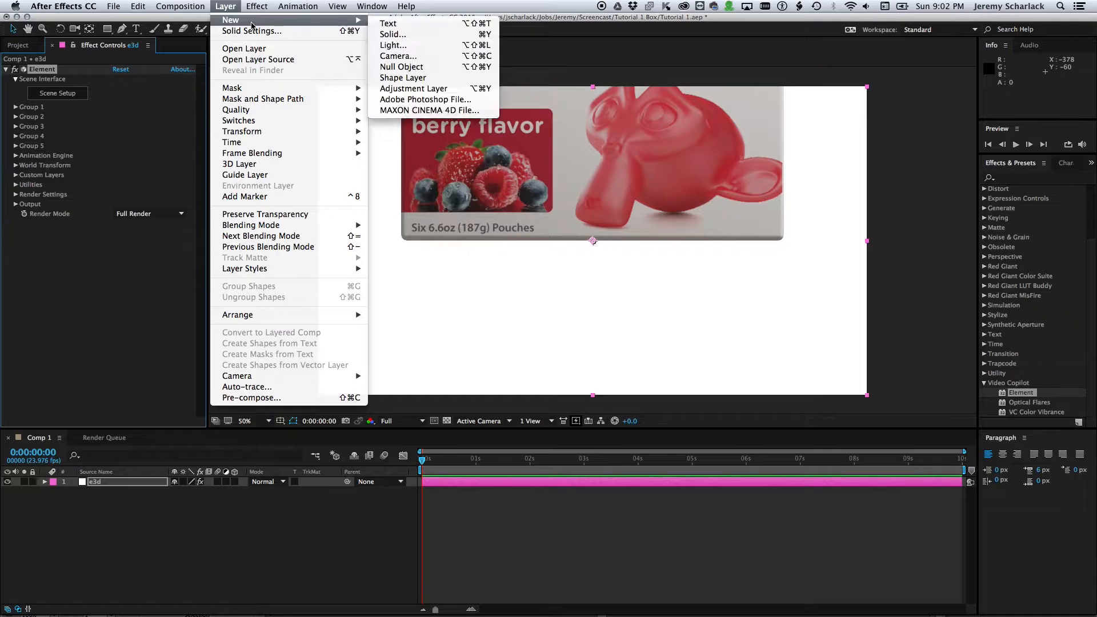
{"action": "left_click", "coordinate": [400, 56]}
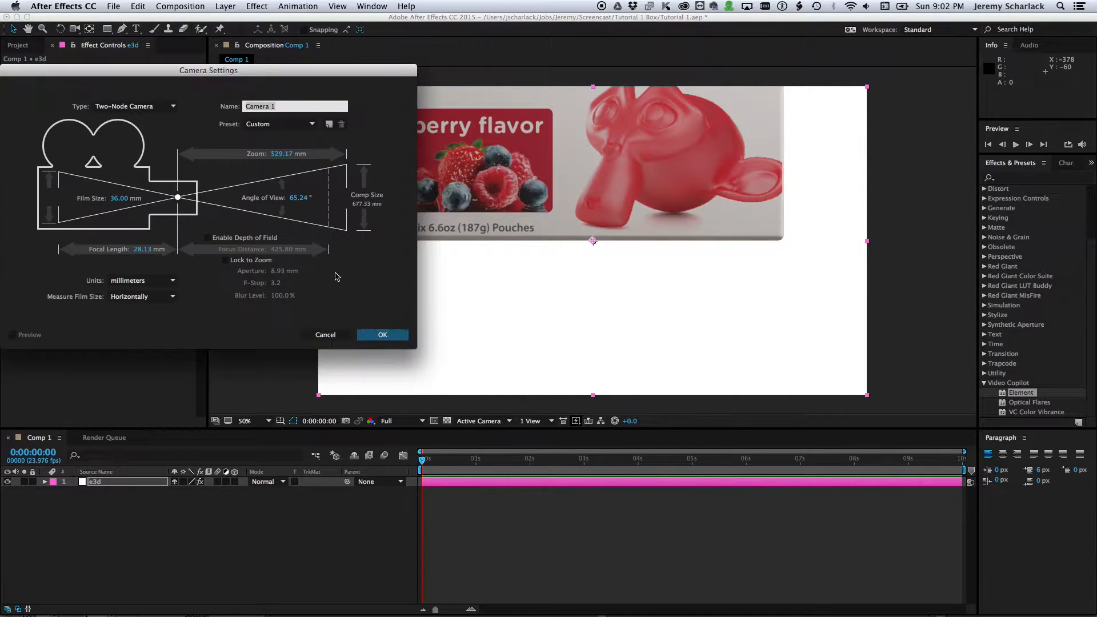
{"action": "left_click", "coordinate": [291, 124]}
{"action": "left_click", "coordinate": [279, 208]}
{"action": "left_click", "coordinate": [383, 335]}
Orbit and reposition Camera 1 to frame the whole box from a slightly raised corner angle showing its front and narrow side.
{"action": "key", "text": "c"}
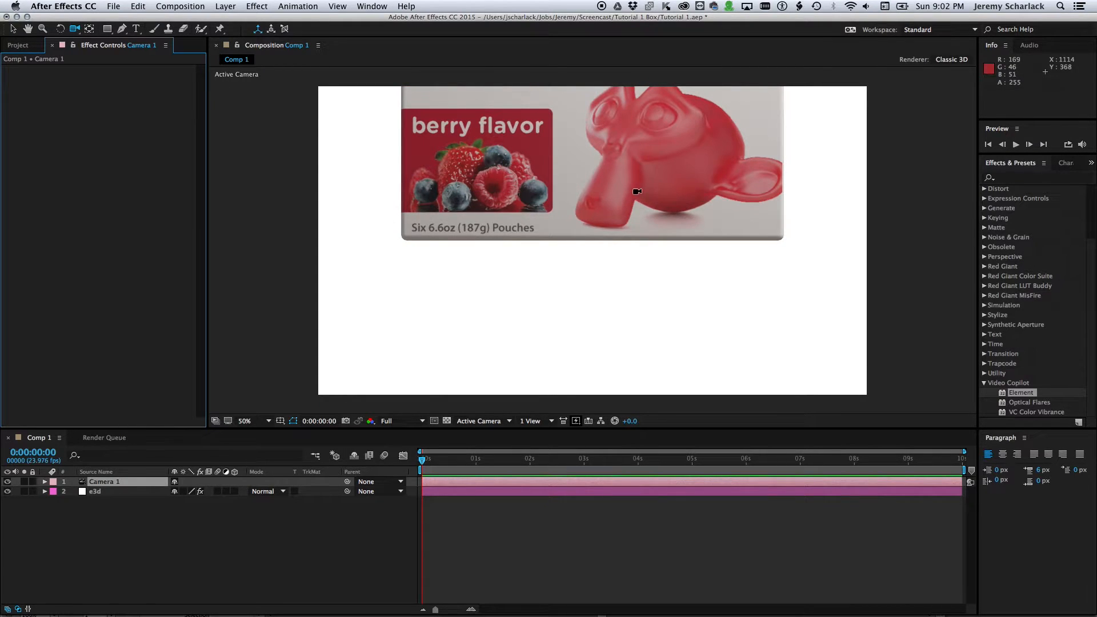
{"action": "left_click_drag", "start_coordinate": [632, 165], "coordinate": [633, 343]}
{"action": "left_click_drag", "start_coordinate": [529, 286], "coordinate": [571, 257]}
{"action": "key", "text": "comma"}
{"action": "key", "text": "period"}
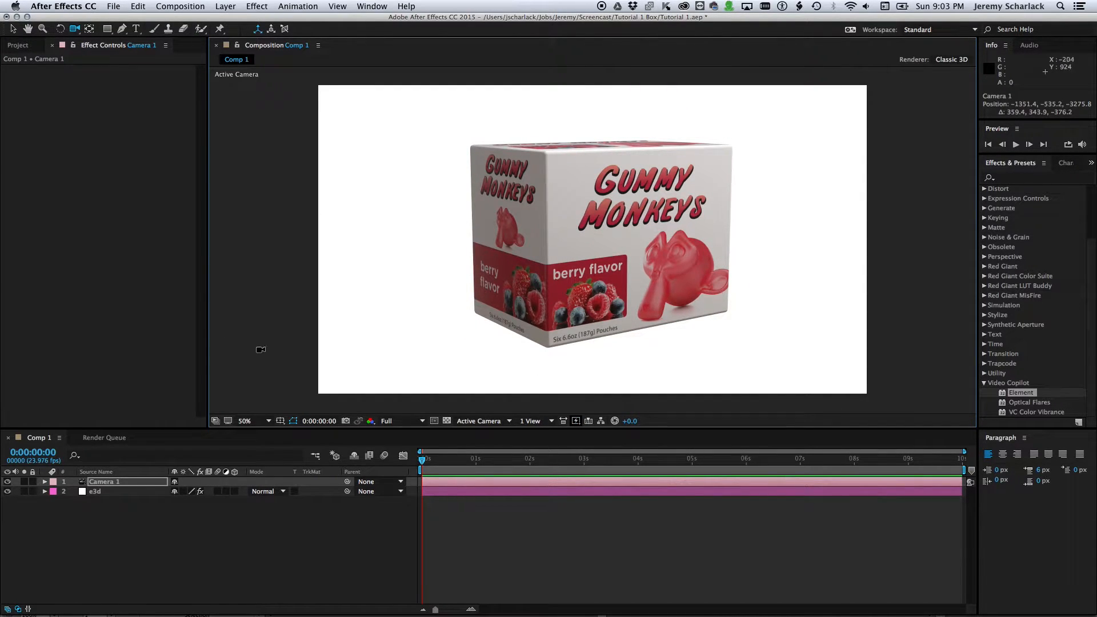
Set the Physical Environment Exposure to 1.13 and Gamma to 0.95 in the e3d layer's Element render settings.
{"action": "left_click", "coordinate": [19, 46]}
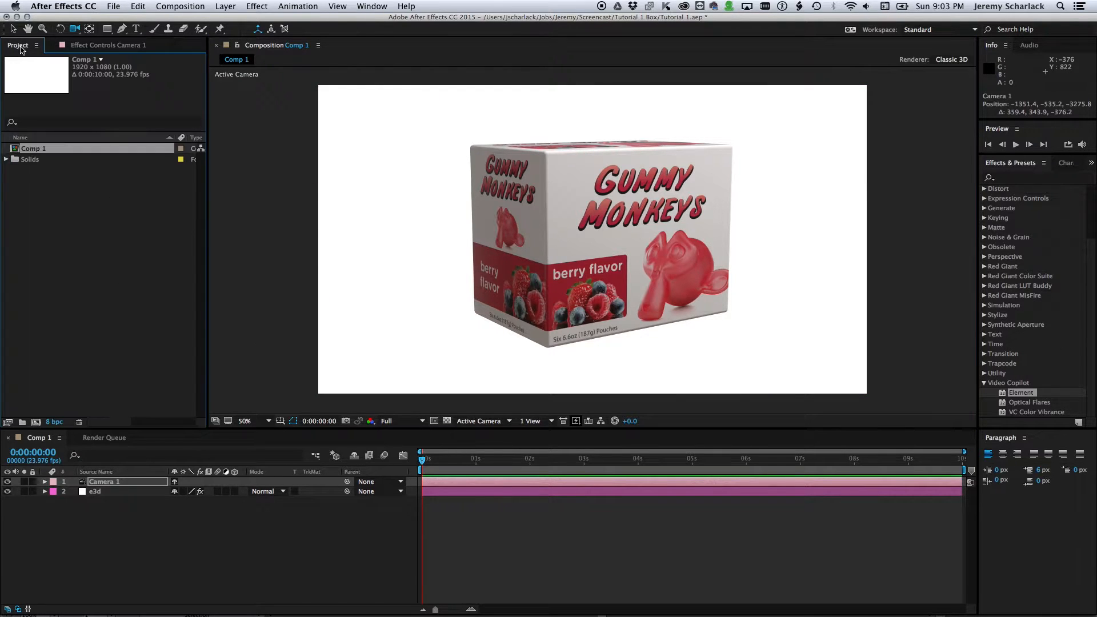
{"action": "left_click", "coordinate": [95, 46]}
{"action": "left_click", "coordinate": [96, 491]}
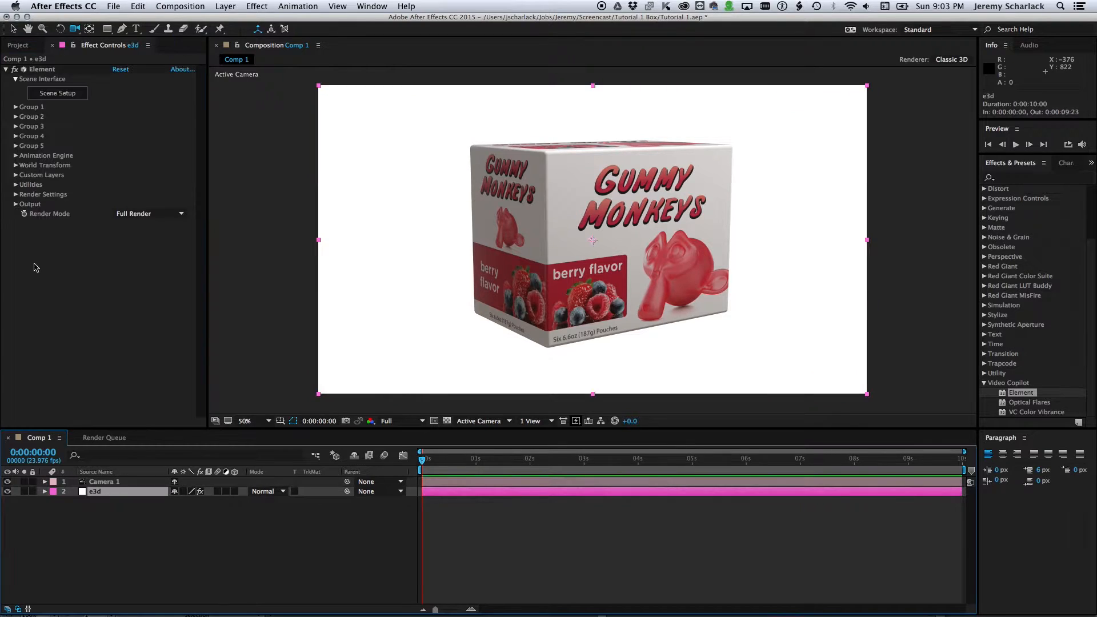
{"action": "left_click", "coordinate": [15, 194]}
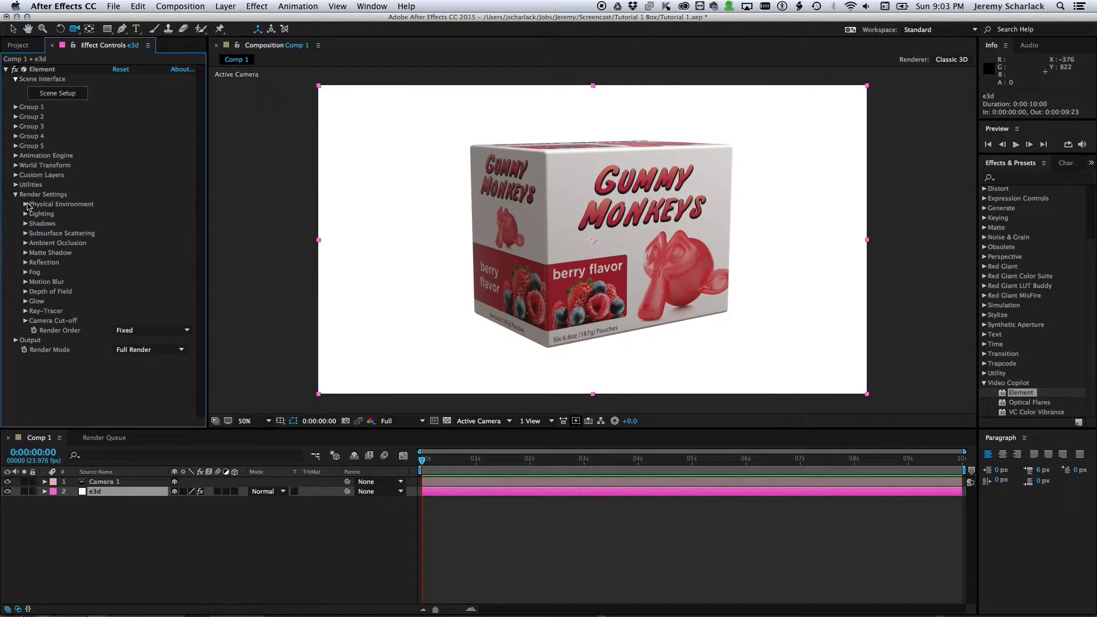
{"action": "left_click", "coordinate": [25, 204]}
{"action": "left_click", "coordinate": [25, 282]}
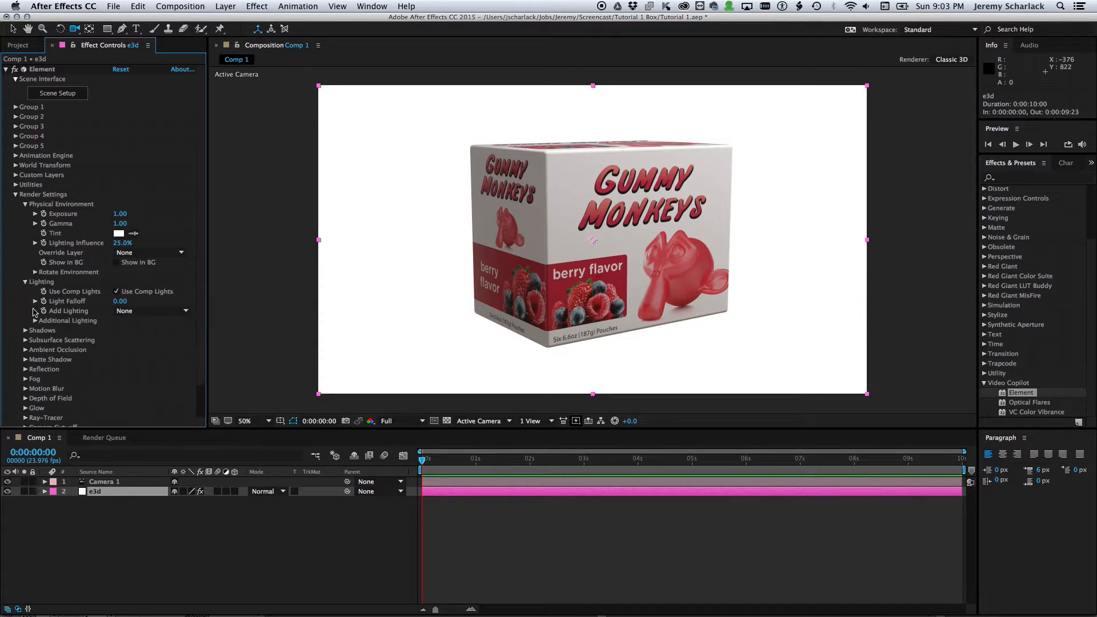
{"action": "left_click", "coordinate": [35, 272]}
{"action": "left_click", "coordinate": [35, 350]}
{"action": "left_click", "coordinate": [45, 370]}
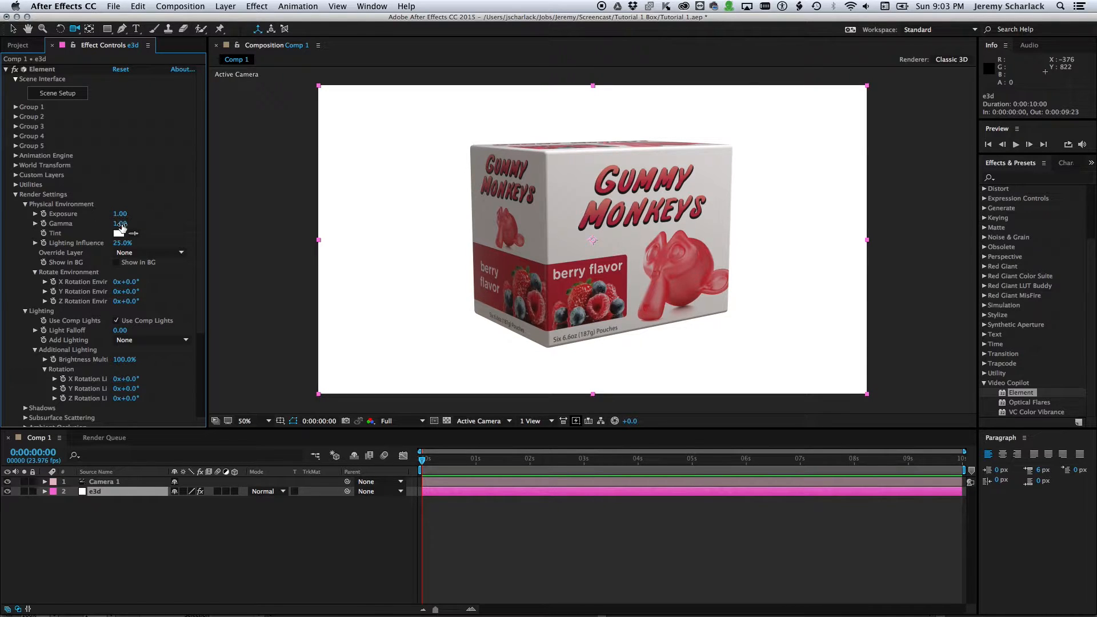
{"action": "left_click_drag", "start_coordinate": [119, 223], "coordinate": [131, 214]}
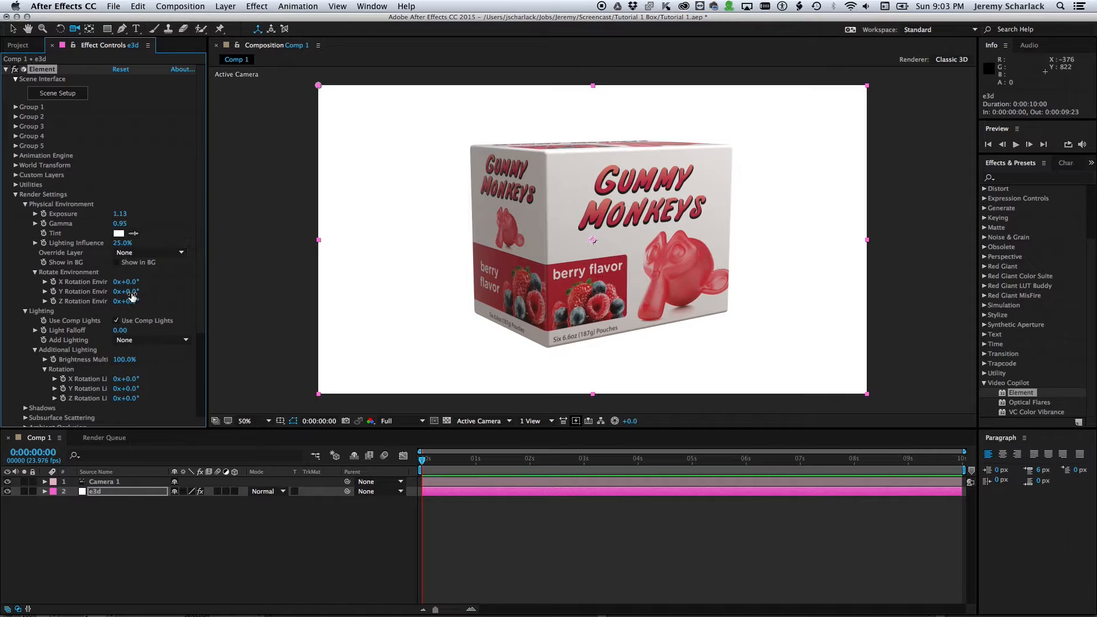
Set the environment's Y rotation to 32° and orbit Camera 1 higher and farther back to show the box's top.
{"action": "left_click_drag", "start_coordinate": [132, 292], "coordinate": [148, 291]}
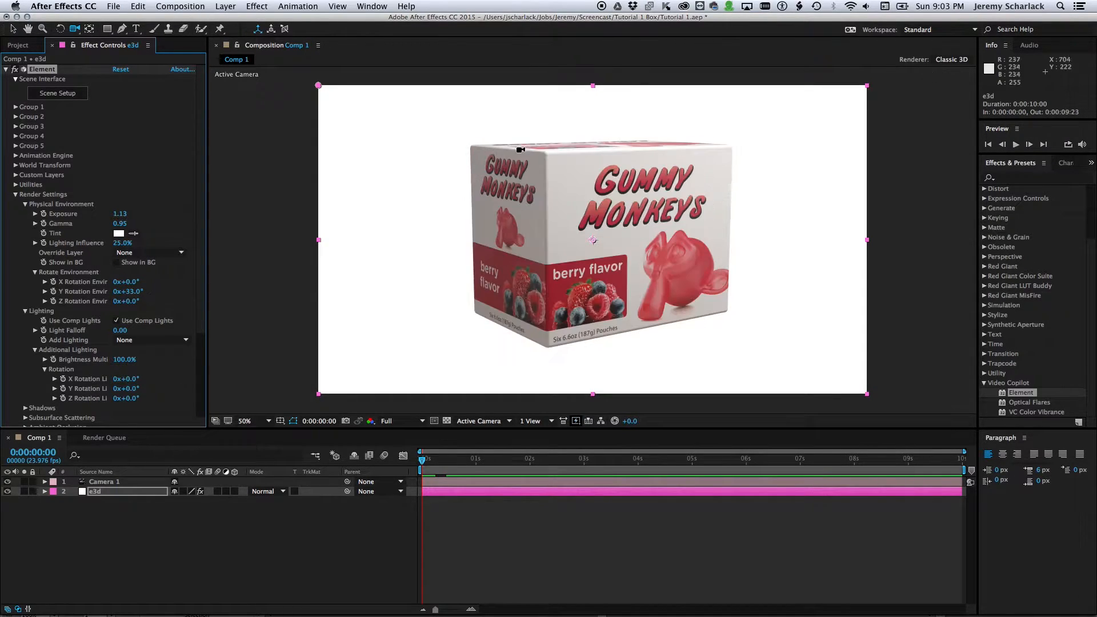
{"action": "left_click_drag", "start_coordinate": [559, 184], "coordinate": [571, 197]}
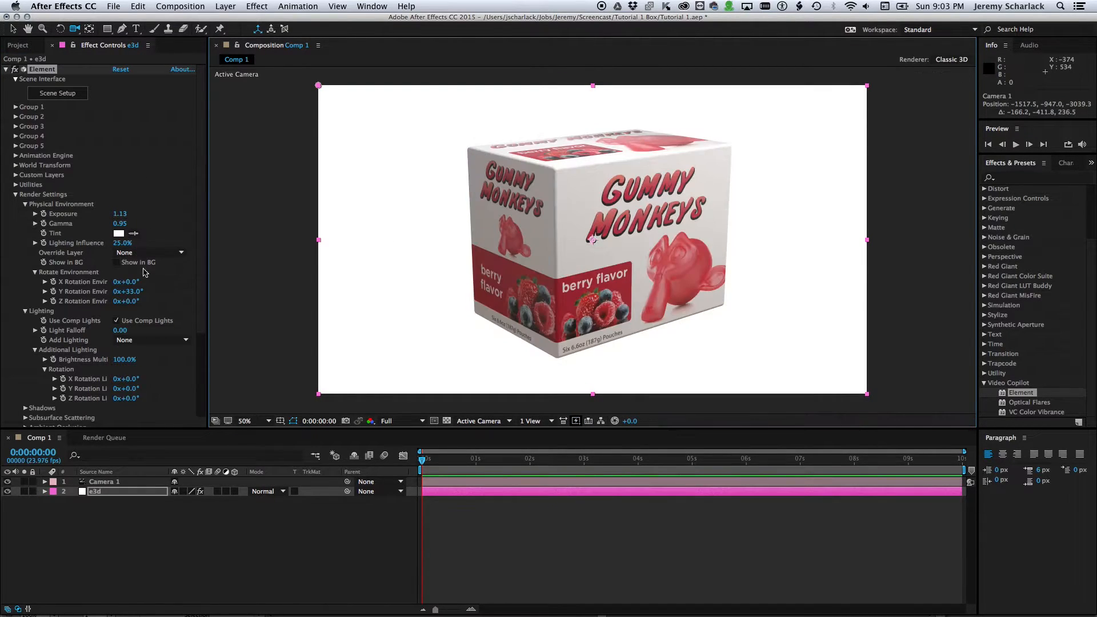
{"action": "left_click_drag", "start_coordinate": [136, 293], "coordinate": [140, 292]}
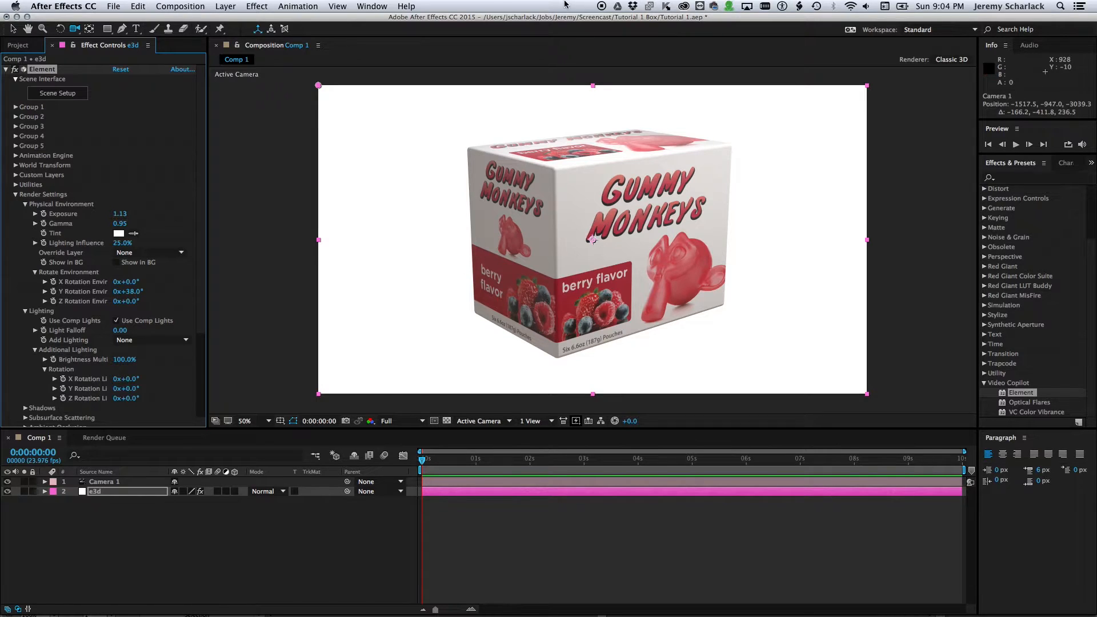
{"action": "left_click_drag", "start_coordinate": [610, 328], "coordinate": [595, 279]}
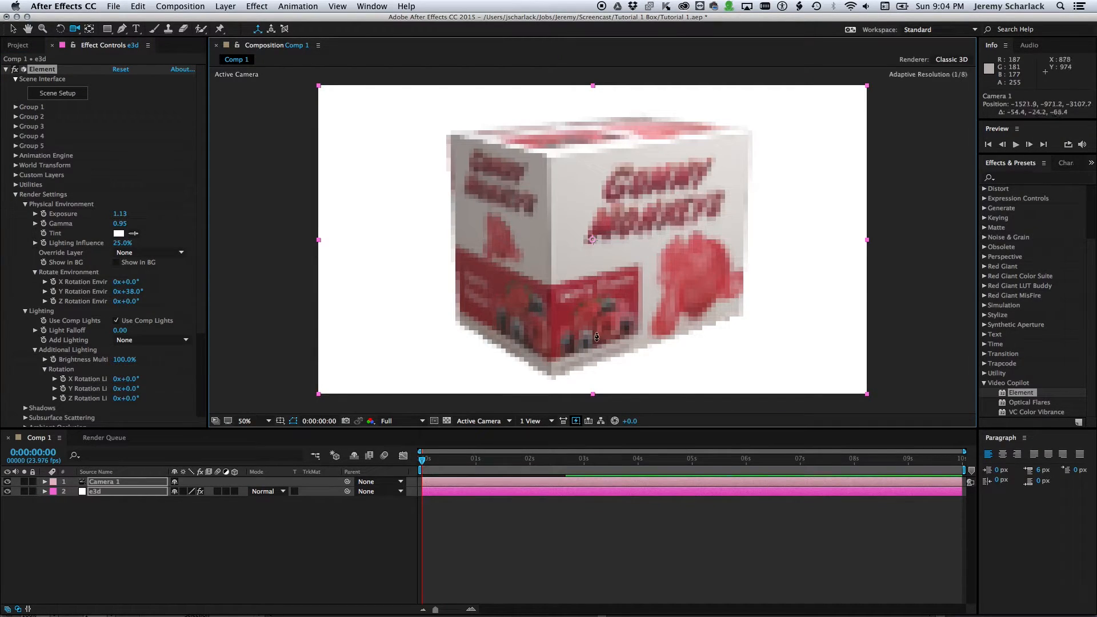
{"action": "scroll", "coordinate": [595, 354], "scroll_direction": "down", "scroll_amount": 3}
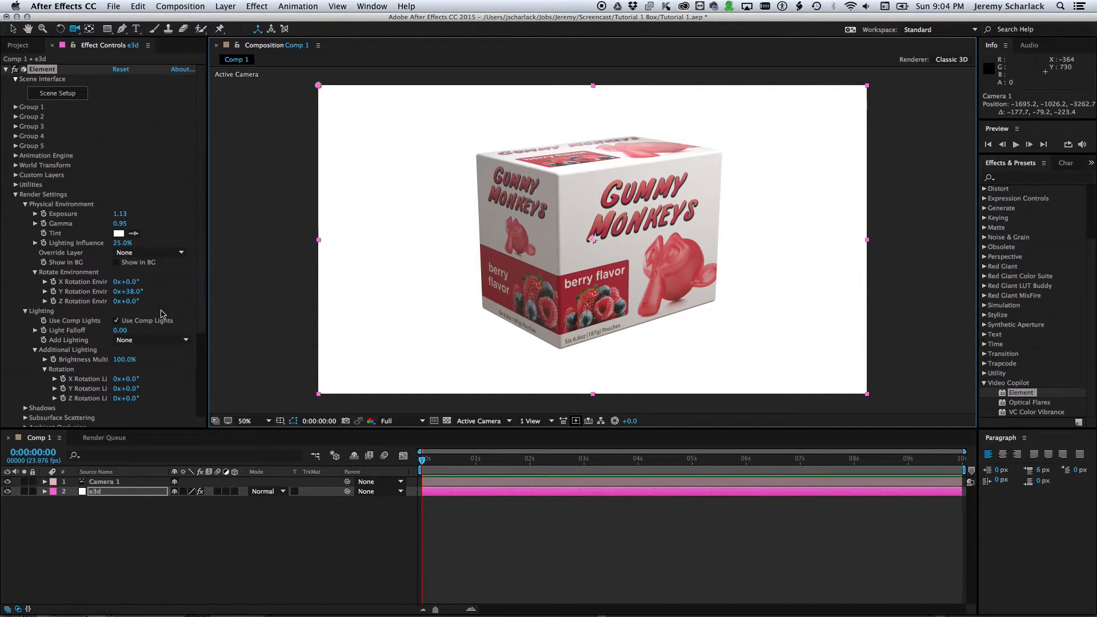
{"action": "mouse_move", "coordinate": [135, 295]}
{"action": "left_mouse_down"}
{"action": "mouse_move", "coordinate": [145, 291]}
{"action": "mouse_move", "coordinate": [129, 291]}
{"action": "left_mouse_up"}
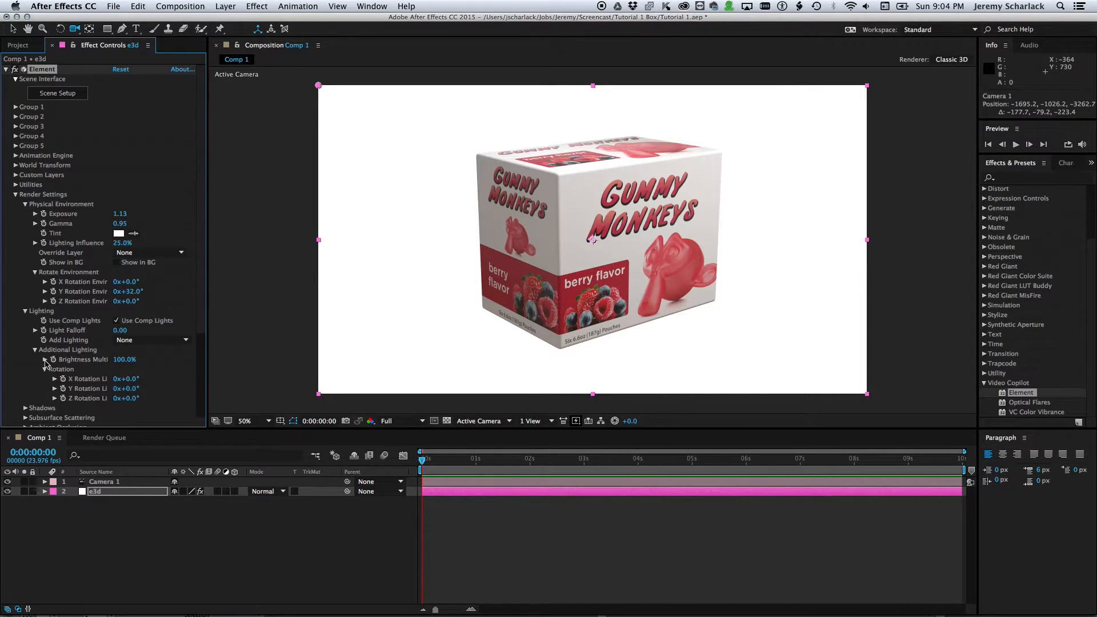
Rotate the additional lighting to 50° in X and 186° in Y, and lower Camera 1 toward the box's front.
{"action": "left_click_drag", "start_coordinate": [133, 389], "coordinate": [194, 385]}
{"action": "left_click_drag", "start_coordinate": [127, 379], "coordinate": [150, 376]}
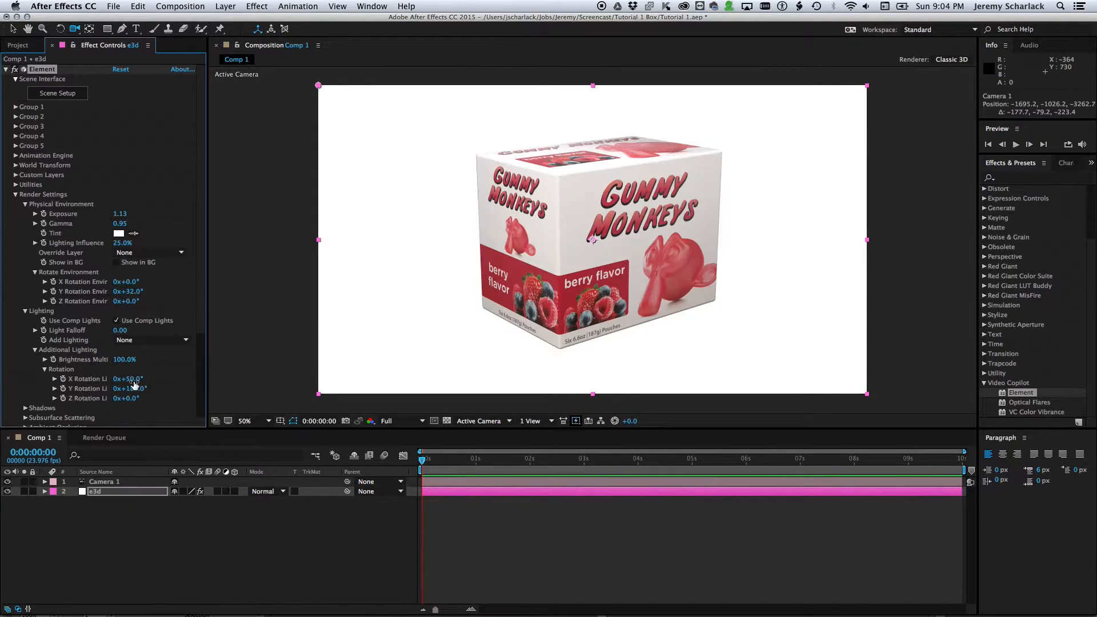
{"action": "left_click_drag", "start_coordinate": [622, 261], "coordinate": [621, 253]}
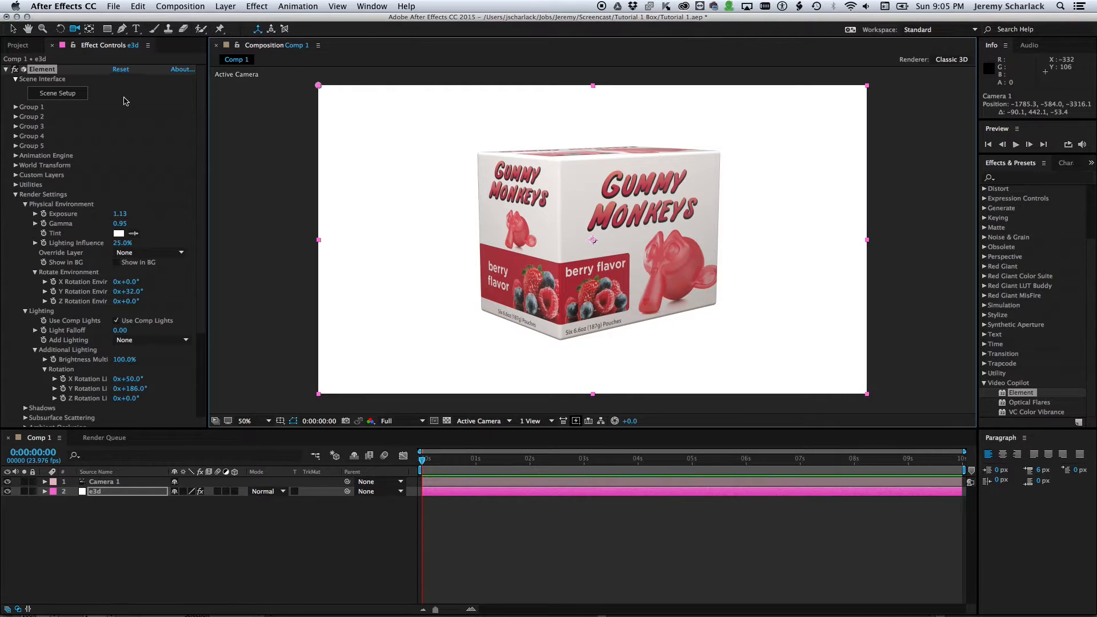
Add a plane model beneath the box in the Element Scene Setup and scale it uniformly to 2000%.
{"action": "left_click", "coordinate": [58, 93]}
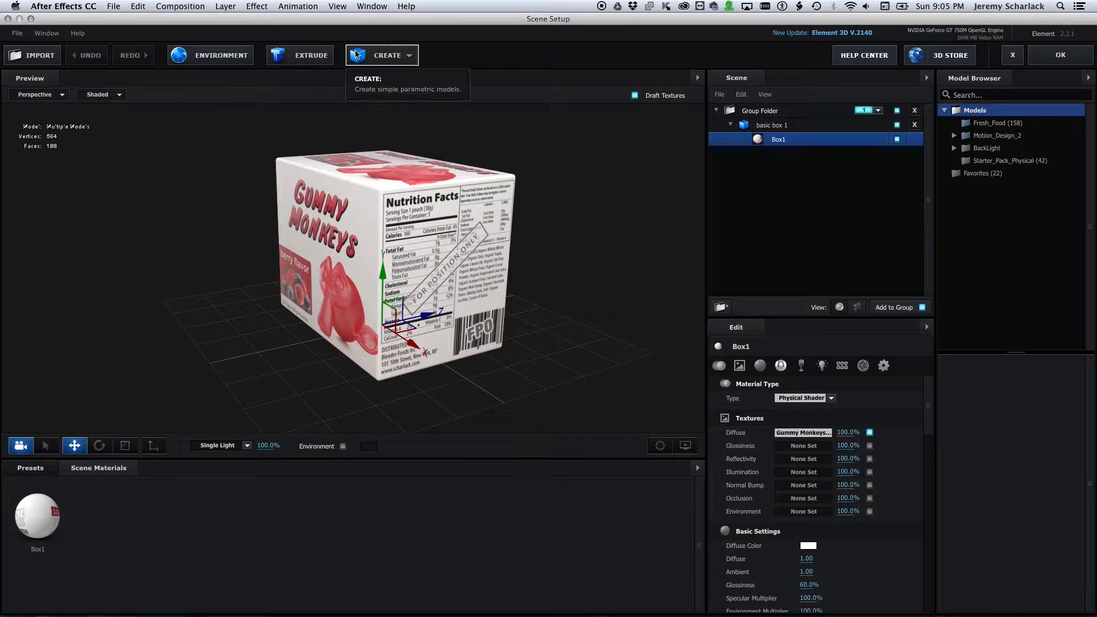
{"action": "left_click", "coordinate": [382, 56]}
{"action": "left_click", "coordinate": [533, 82]}
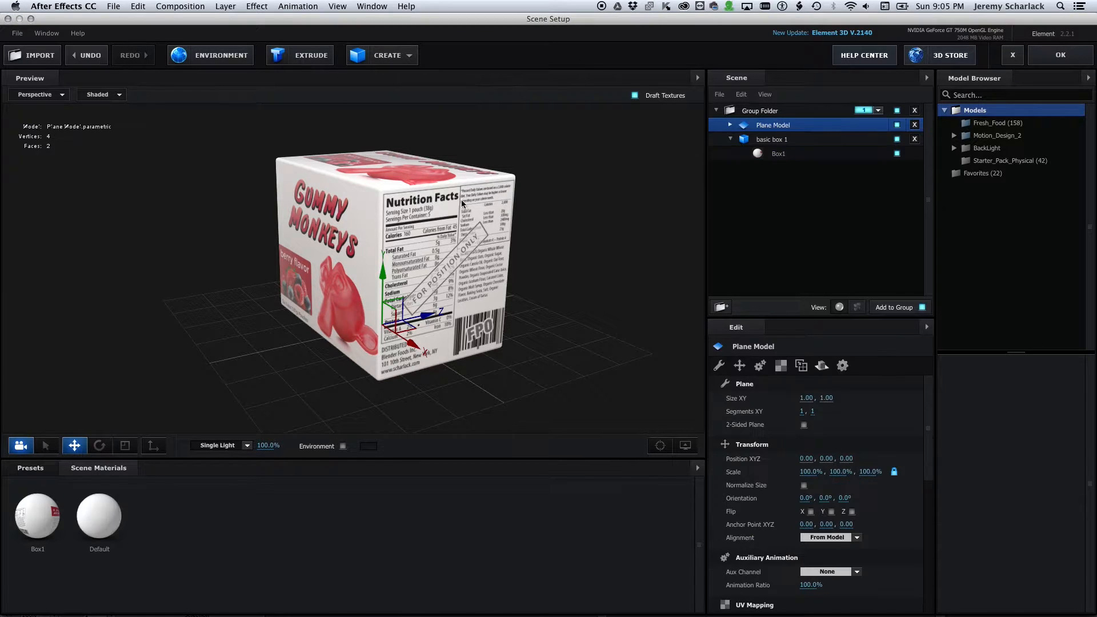
{"action": "left_click", "coordinate": [838, 471]}
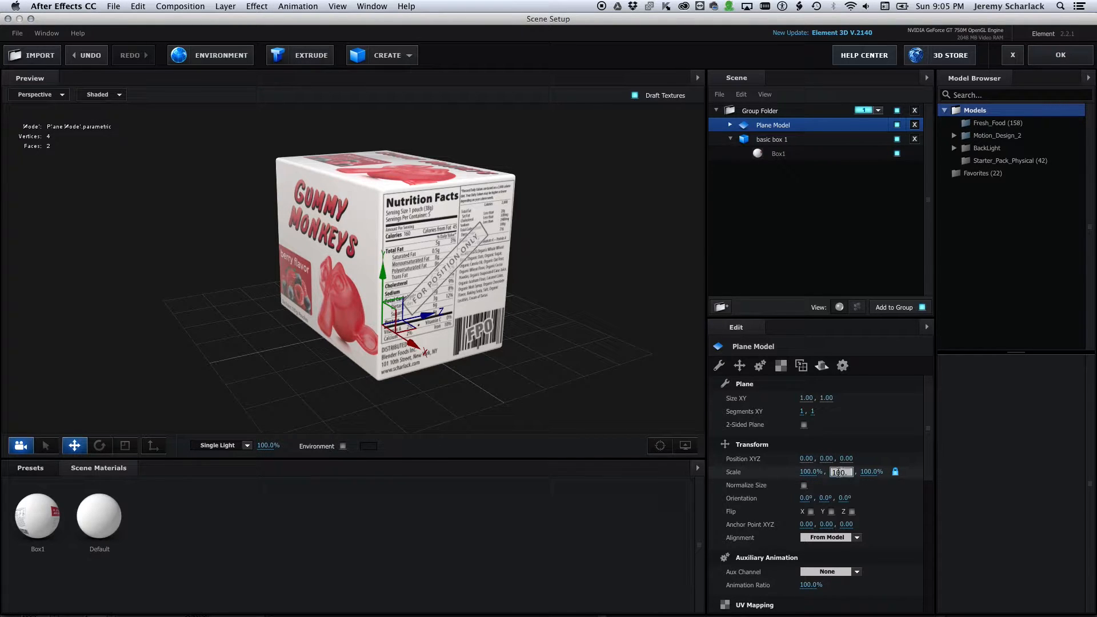
{"action": "type", "text": "100"}
{"action": "key", "text": "Return"}
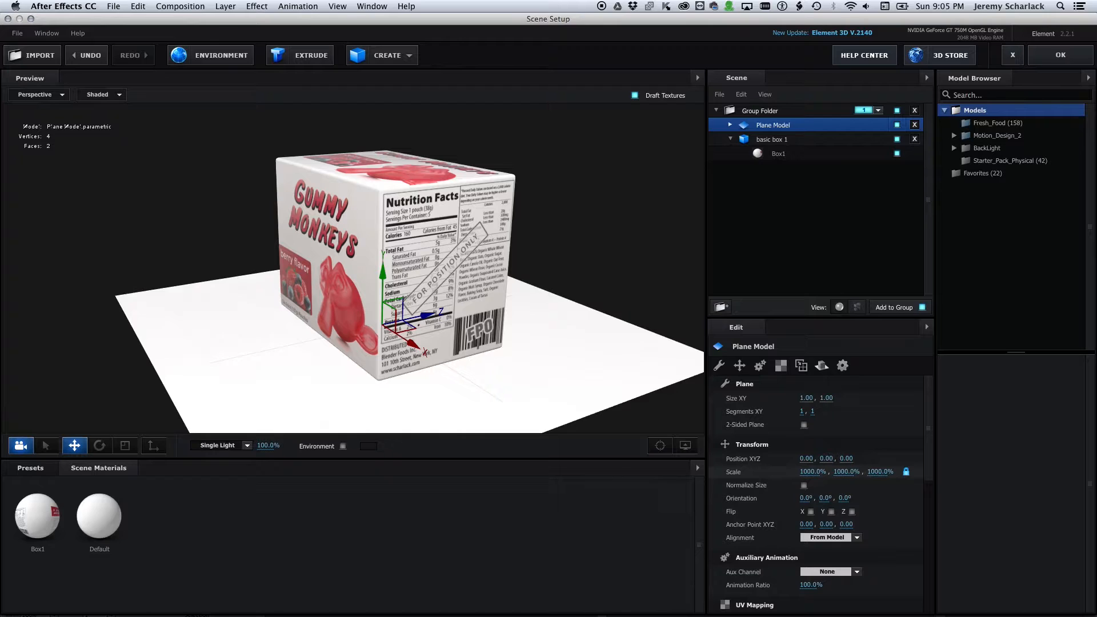
{"action": "left_click", "coordinate": [847, 472]}
{"action": "type", "text": "2000"}
{"action": "key", "text": "Return"}
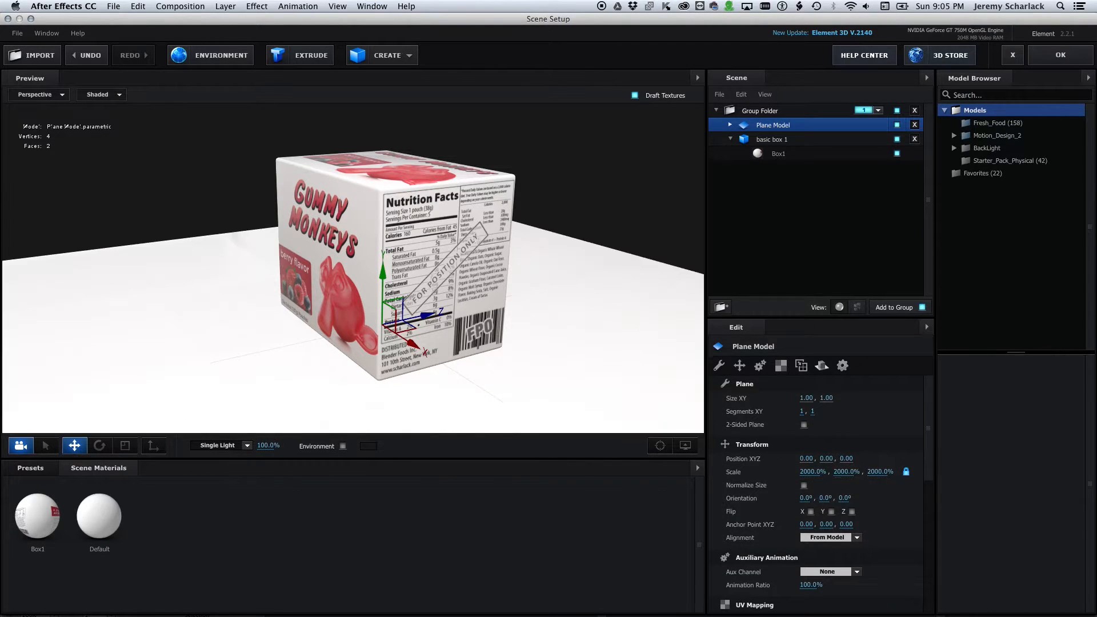
Set the Plane Model's Reflect Mode to Mirror Surface.
{"action": "left_click", "coordinate": [729, 125]}
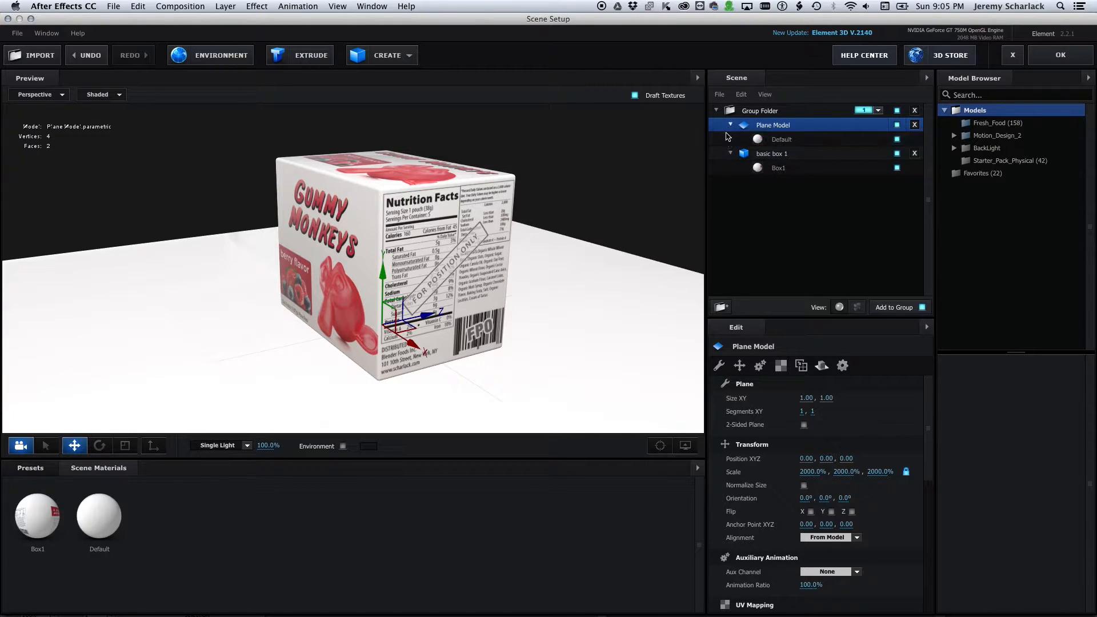
{"action": "left_click", "coordinate": [782, 138]}
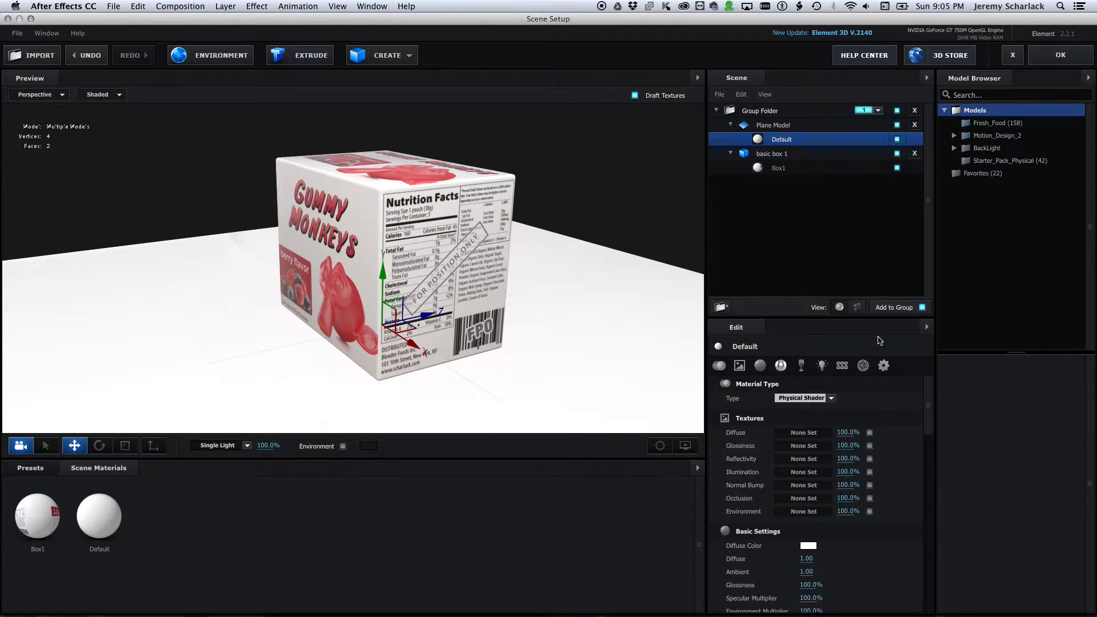
{"action": "left_click", "coordinate": [782, 127]}
{"action": "left_click", "coordinate": [822, 366]}
{"action": "left_click", "coordinate": [828, 398]}
{"action": "left_click", "coordinate": [836, 422]}
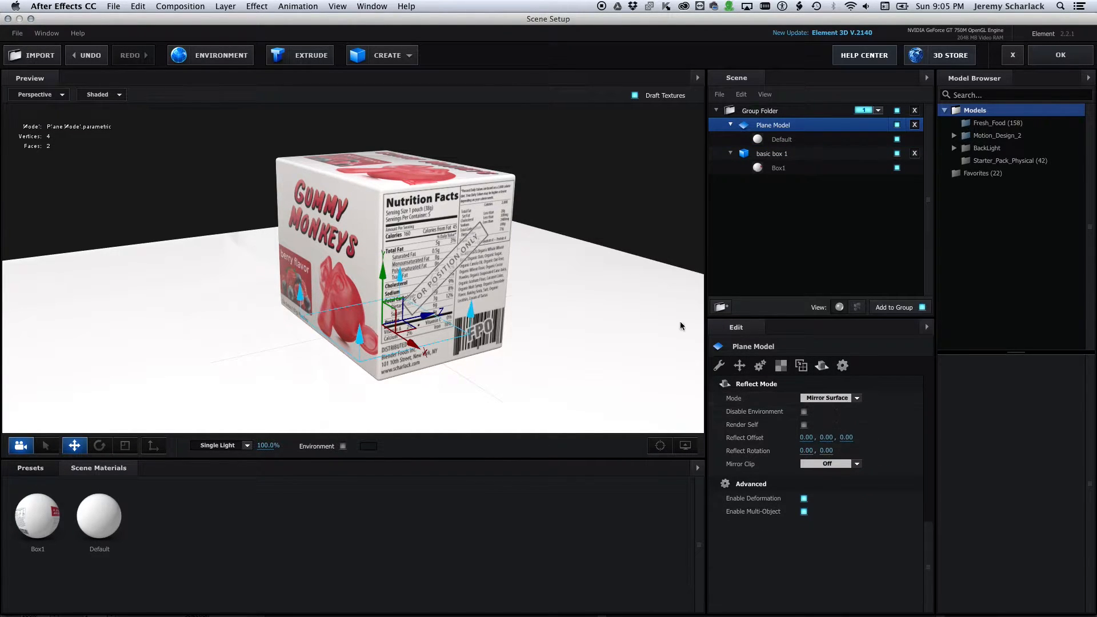
Set the plane's Default material to a Reflectivity Intensity of 30% and a Glossiness of 84%.
{"action": "left_click", "coordinate": [818, 139]}
{"action": "scroll", "coordinate": [837, 500], "scroll_direction": "down", "scroll_amount": 5}
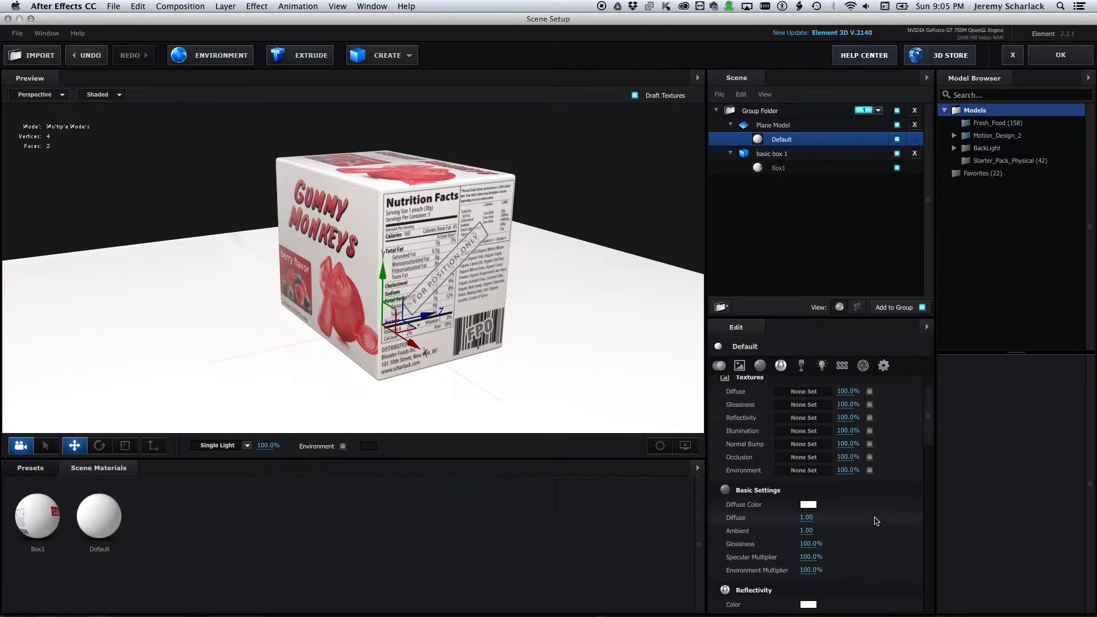
{"action": "left_click_drag", "start_coordinate": [806, 508], "coordinate": [831, 505]}
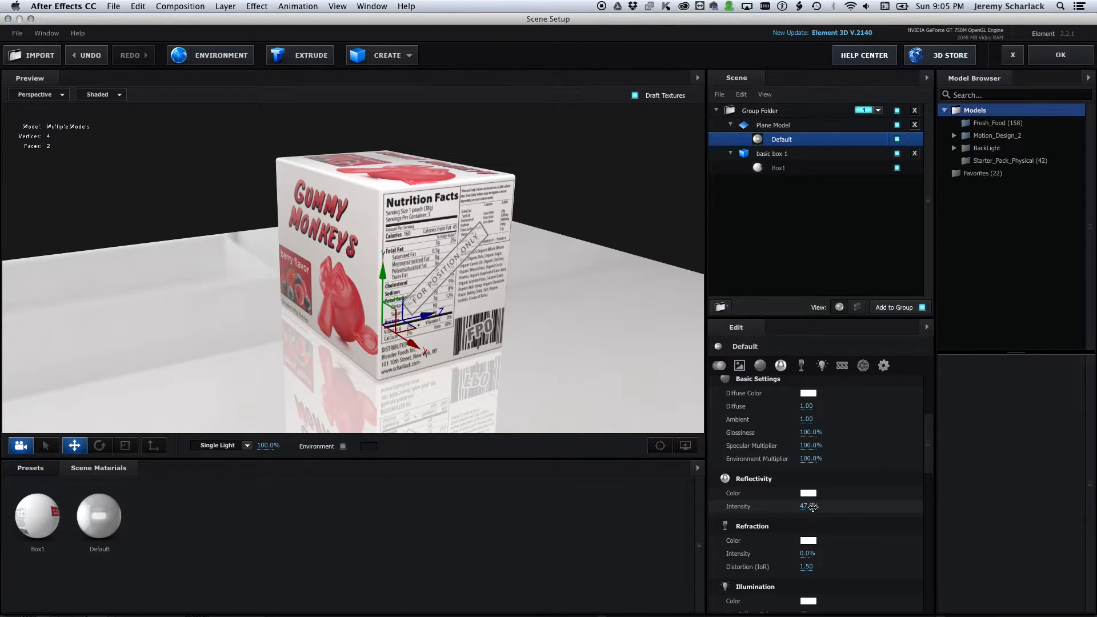
{"action": "left_click_drag", "start_coordinate": [807, 507], "coordinate": [805, 515]}
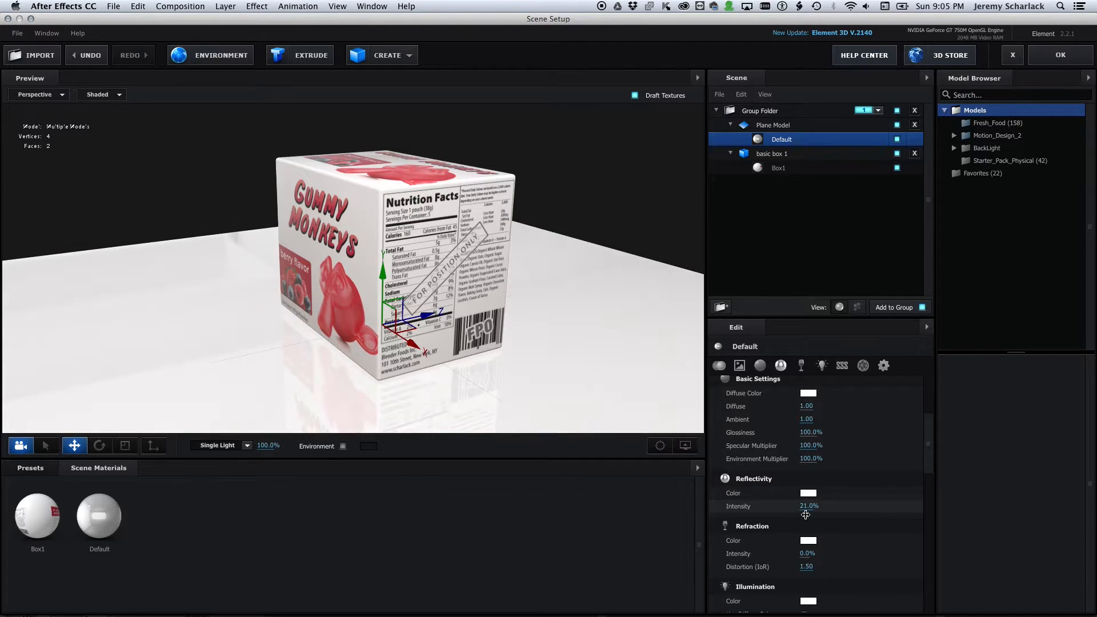
{"action": "left_click", "coordinate": [808, 507]}
{"action": "type", "text": "30"}
{"action": "key", "text": "Return"}
{"action": "left_click_drag", "start_coordinate": [810, 432], "coordinate": [811, 431]}
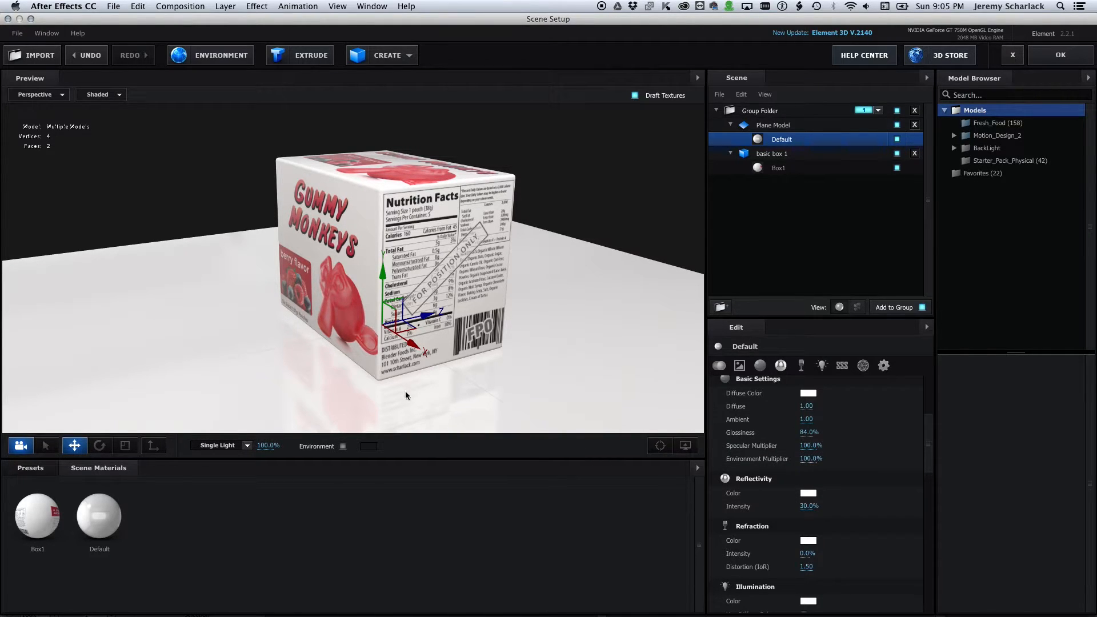
Enable Matte Reflection and Matte Shadow on the plane's Default material, apply the Scene Setup and raise Camera 1 slightly.
{"action": "left_click_drag", "start_coordinate": [370, 394], "coordinate": [395, 390]}
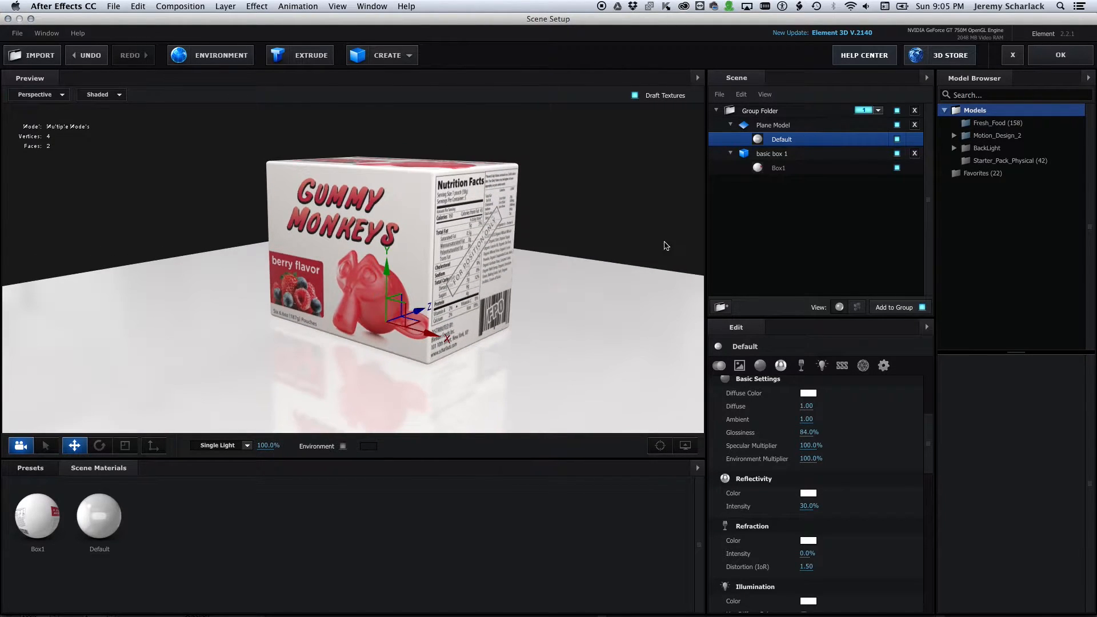
{"action": "left_click", "coordinate": [884, 364]}
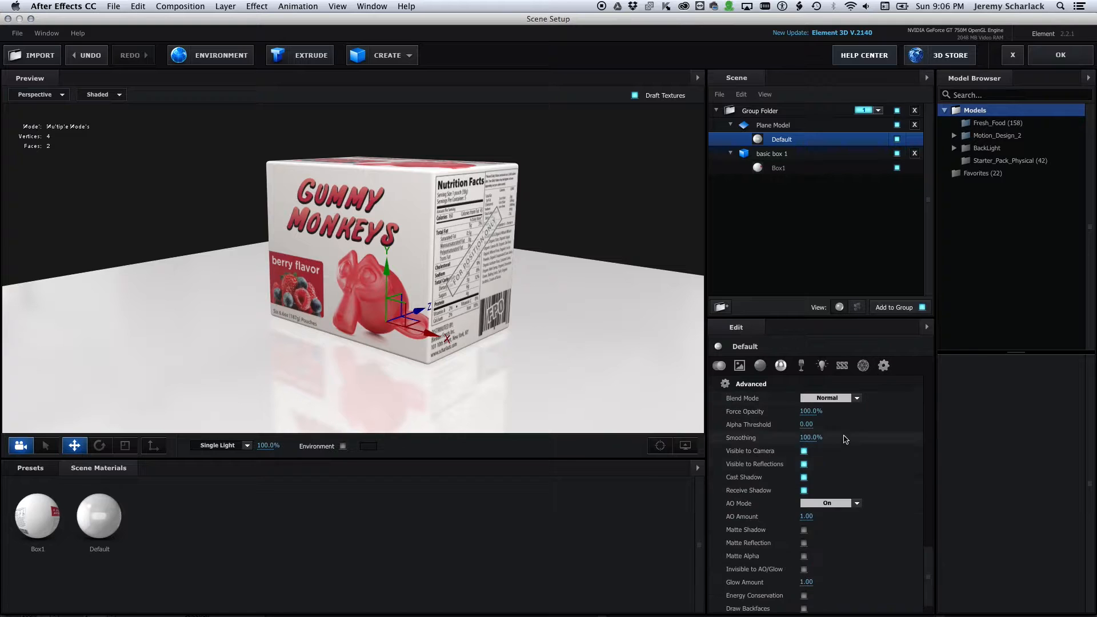
{"action": "left_click", "coordinate": [804, 542]}
{"action": "left_click", "coordinate": [804, 529]}
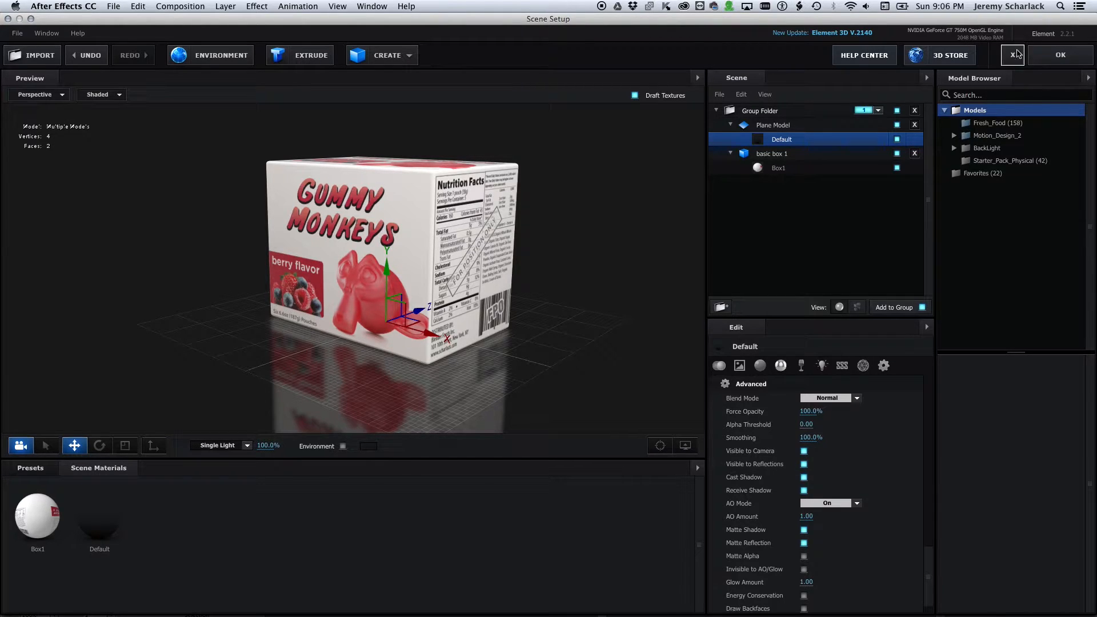
{"action": "left_click", "coordinate": [1058, 58]}
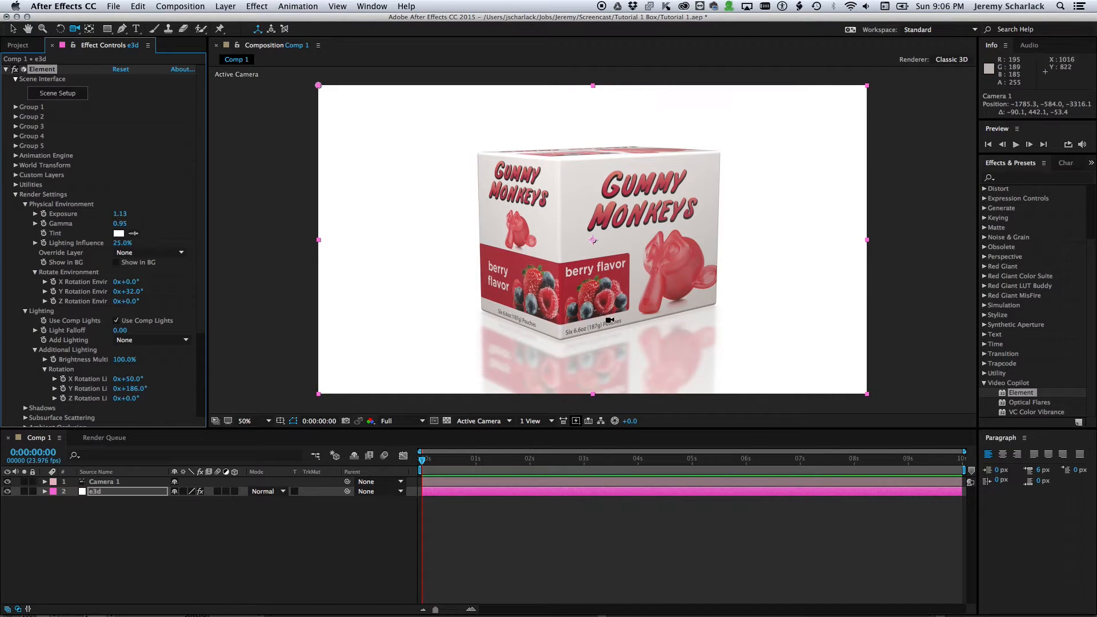
{"action": "left_click_drag", "start_coordinate": [628, 320], "coordinate": [624, 326]}
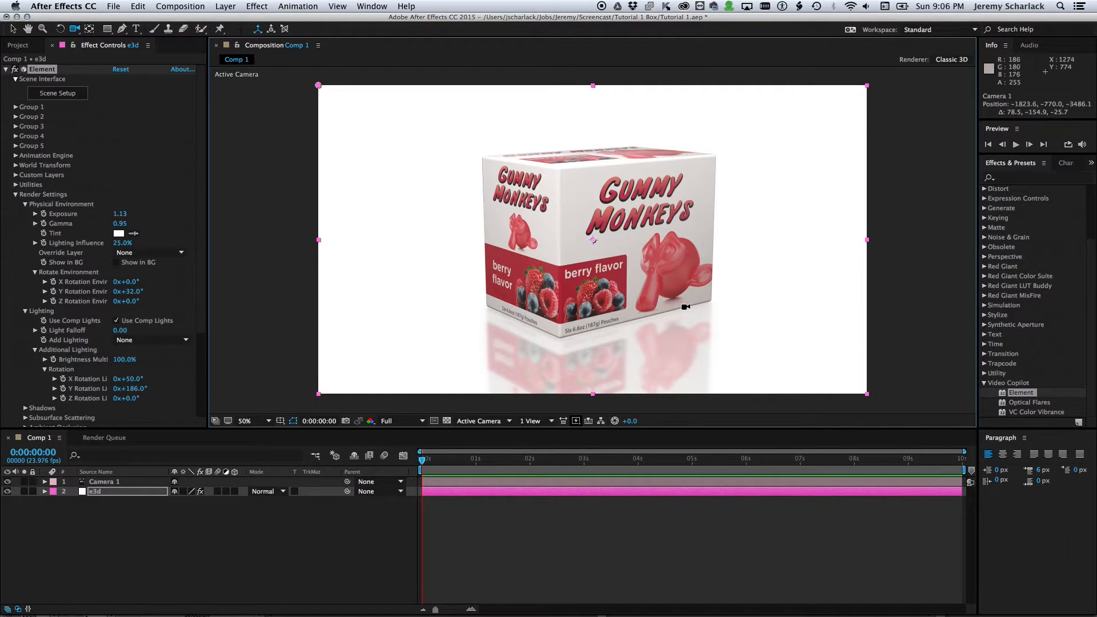
Enable ambient occlusion in the Element effect's render settings on the e3d layer.
{"action": "scroll", "coordinate": [55, 239], "scroll_direction": "down", "scroll_amount": 5}
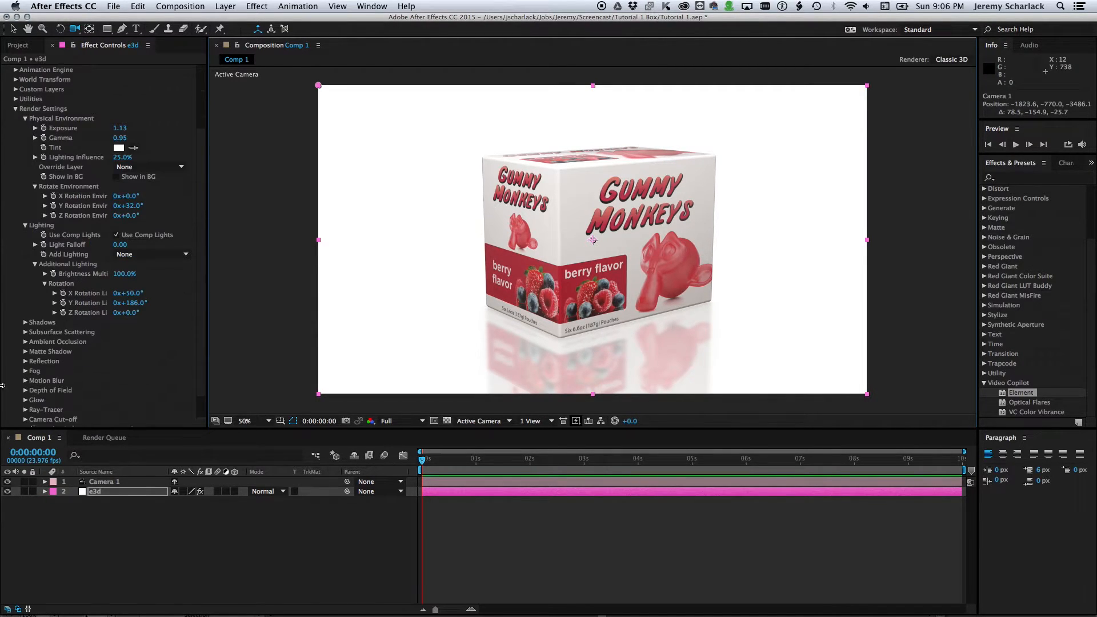
{"action": "left_click", "coordinate": [25, 342]}
{"action": "scroll", "coordinate": [28, 348], "scroll_direction": "down", "scroll_amount": 4}
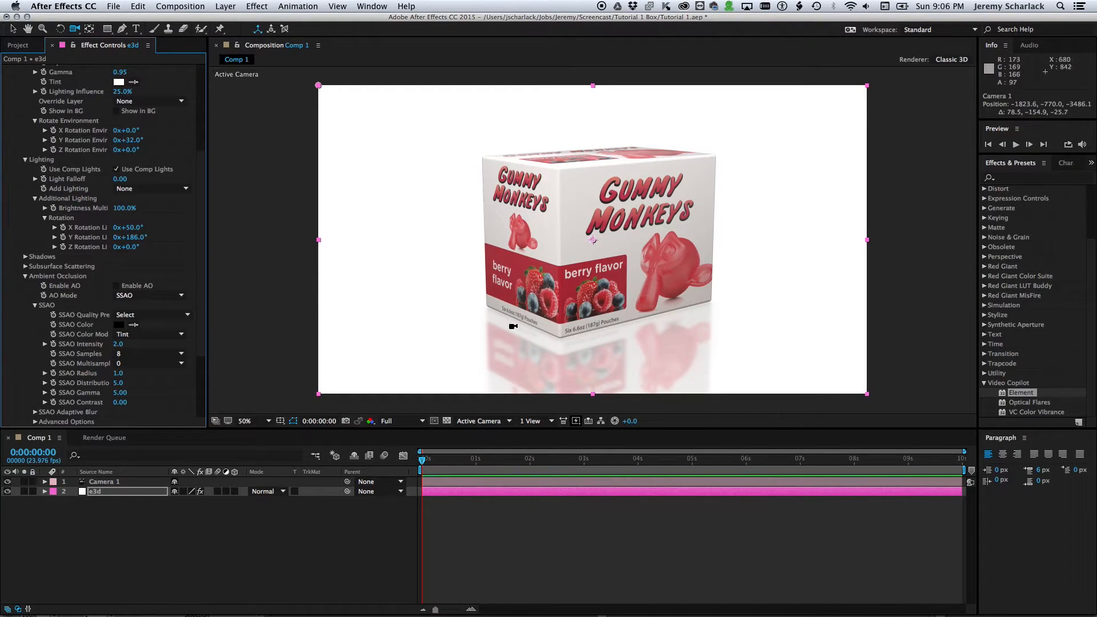
{"action": "left_click", "coordinate": [116, 285]}
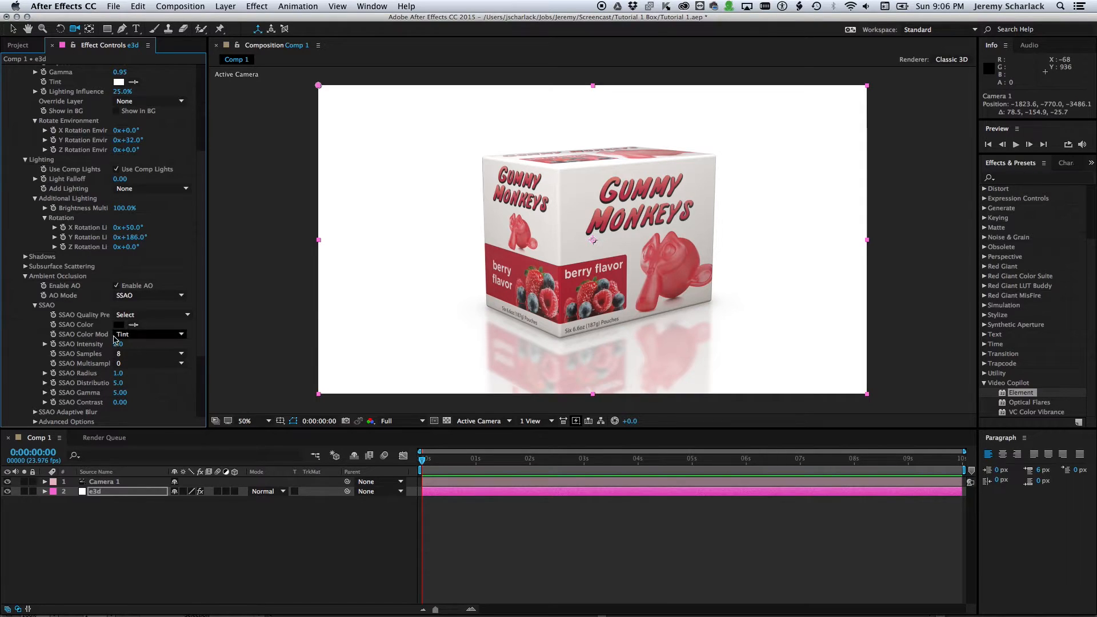
Set the SSAO Intensity to 1.5 and the SSAO Radius to 0.4.
{"action": "left_click", "coordinate": [117, 344]}
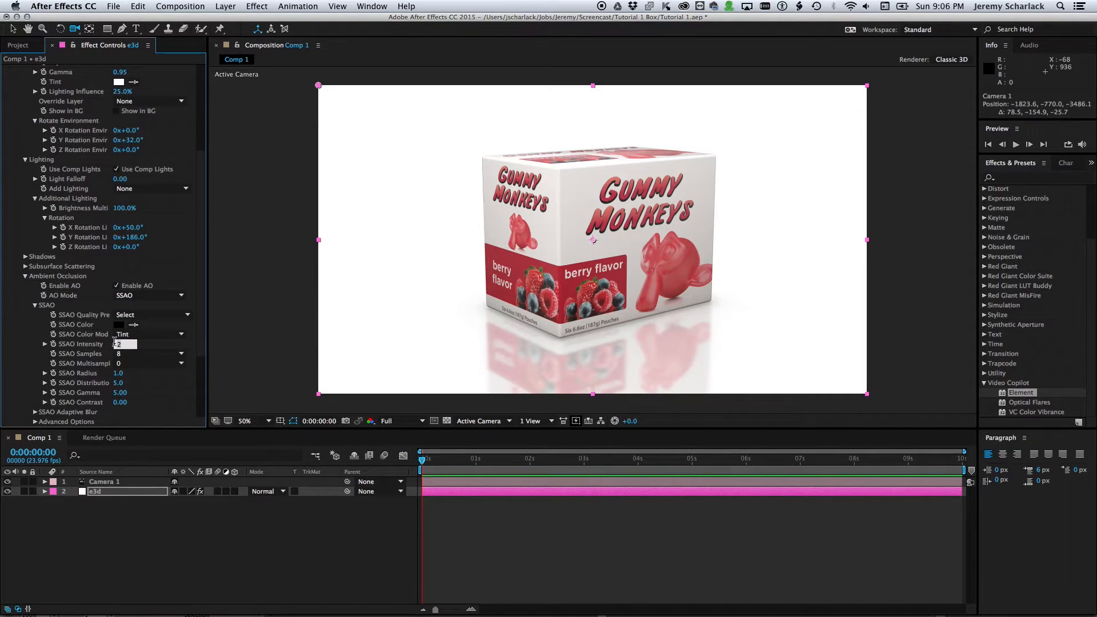
{"action": "type", "text": "1.5"}
{"action": "key", "text": "Return"}
{"action": "left_click", "coordinate": [45, 373]}
{"action": "left_click", "coordinate": [118, 373]}
{"action": "type", "text": "0.4"}
{"action": "key", "text": "Return"}
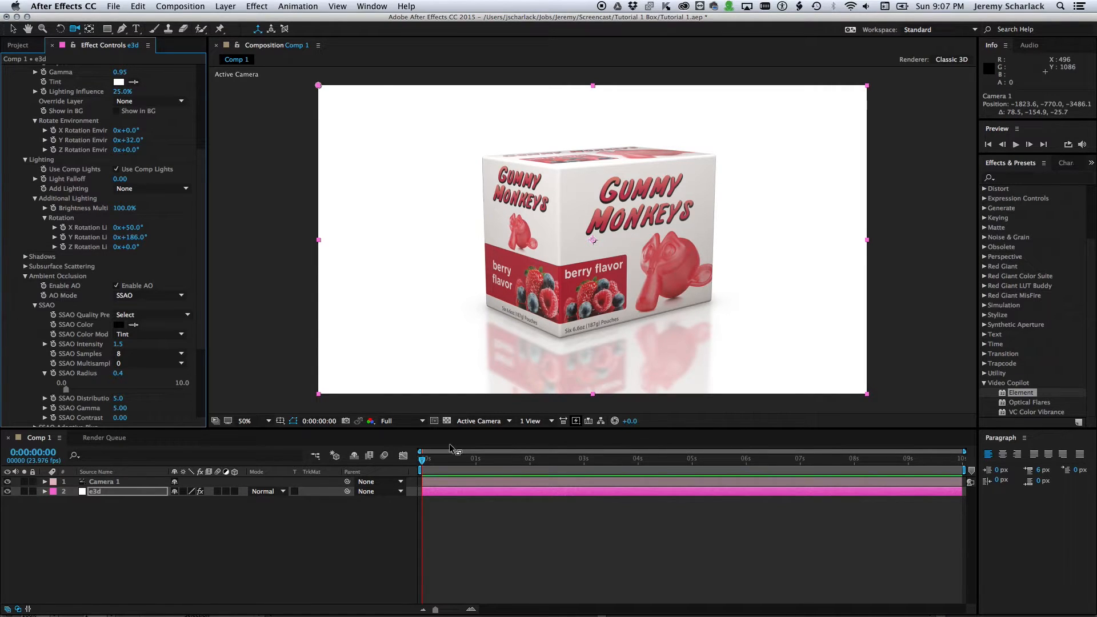
Save the project and queue the current frame of Comp 1 for rendering as a PNG still.
{"action": "key", "text": "v"}
{"action": "key", "text": "super+s"}
{"action": "key", "text": "super+m"}
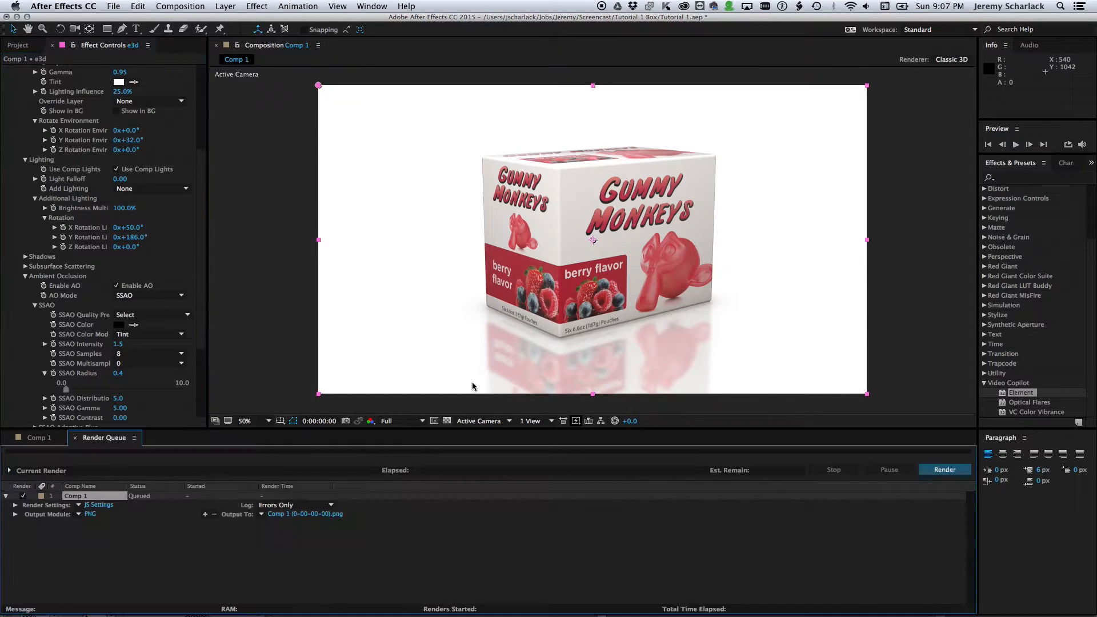
Name the output file "box export 1.png" in the Tutorial 1 Box folder and render the queued frame.
{"action": "left_click", "coordinate": [307, 514]}
{"action": "left_click", "coordinate": [339, 234]}
{"action": "double_click", "coordinate": [427, 166]}
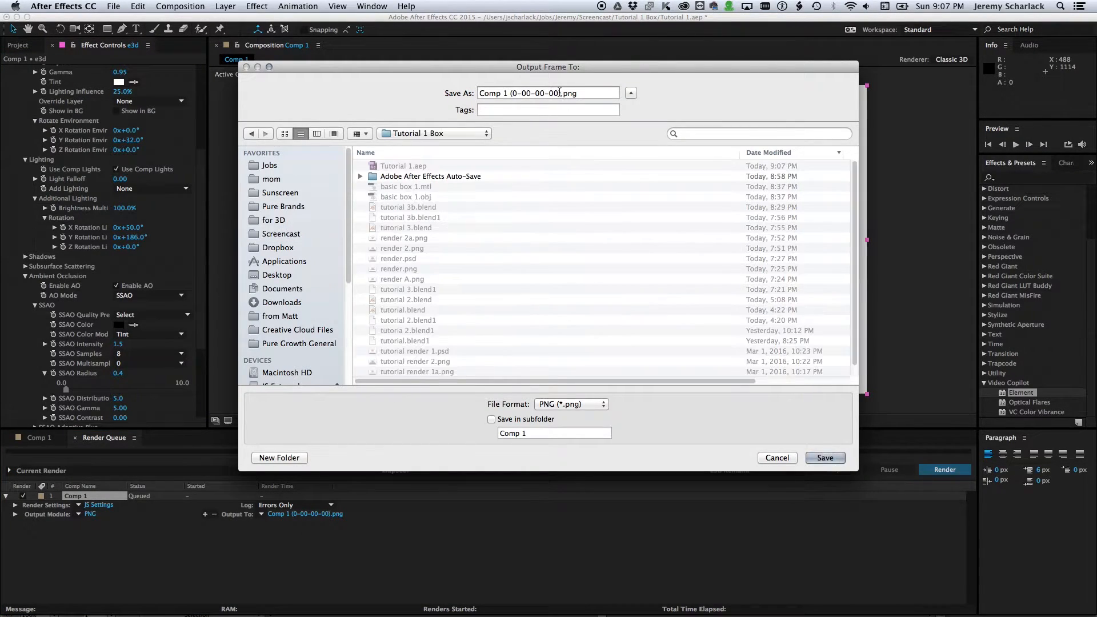
{"action": "left_click_drag", "start_coordinate": [560, 93], "coordinate": [479, 93]}
{"action": "type", "text": "box"}
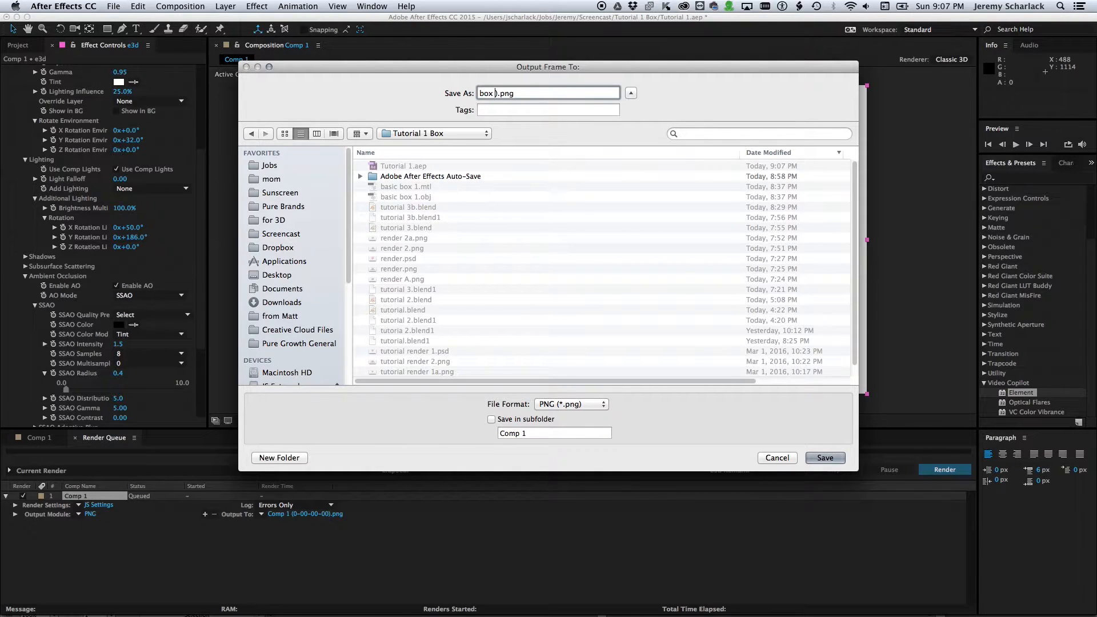
{"action": "key", "text": "Delete"}
{"action": "type", "text": "export 1"}
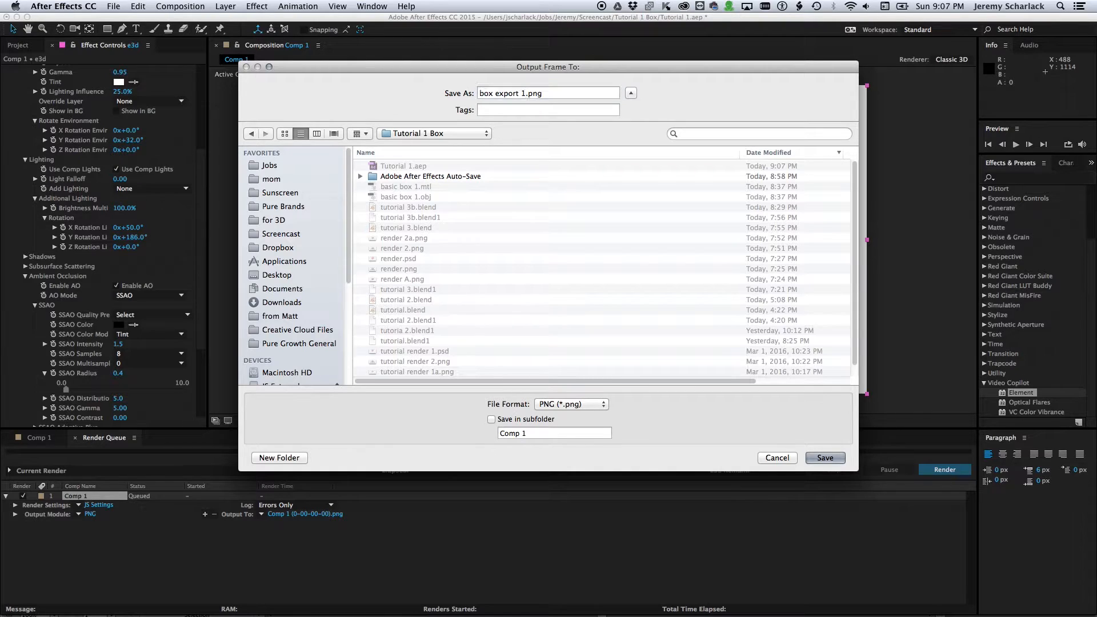
{"action": "key", "text": "Return"}
{"action": "key", "text": "Return"}
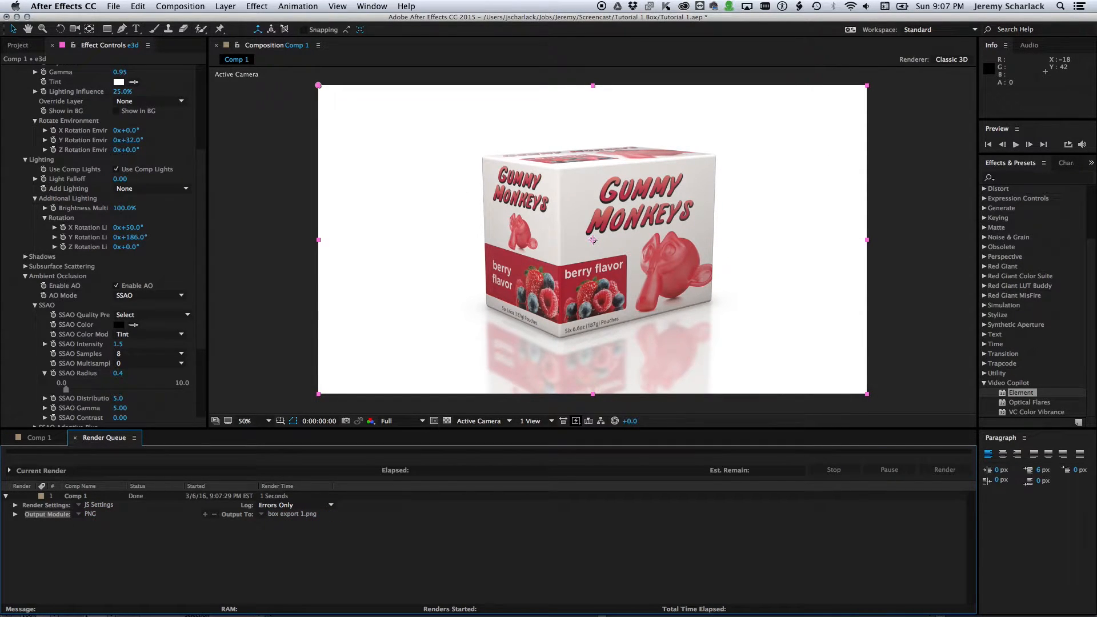
Import "Gummy Monkeys no dies-01.png" from the Tutorial Dielines 2 folder in Finder into the project.
{"action": "left_click", "coordinate": [38, 438]}
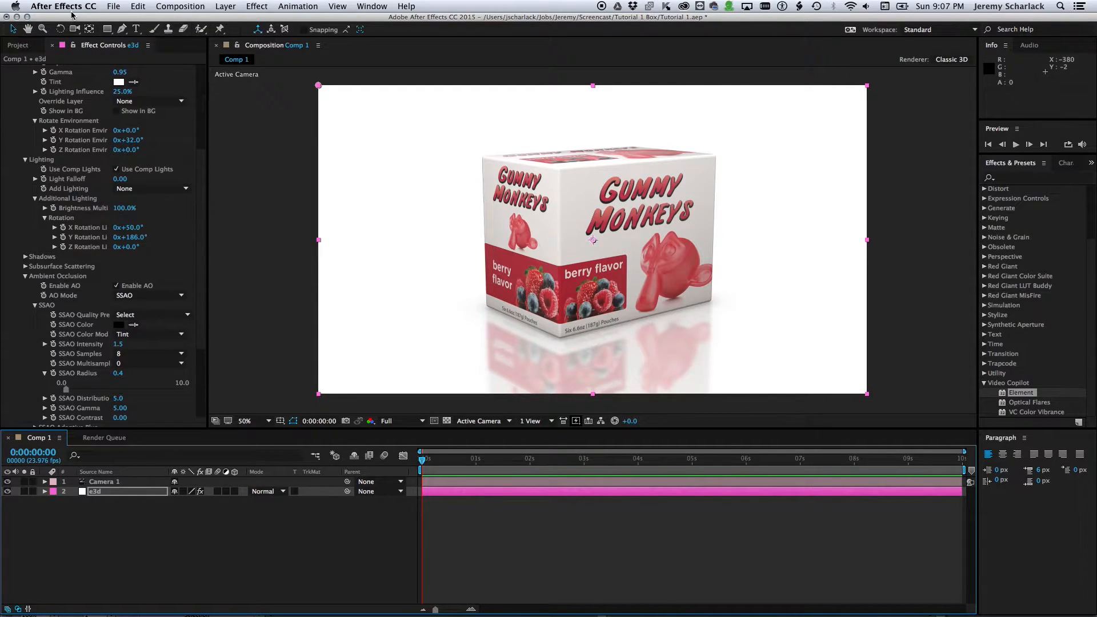
{"action": "left_click", "coordinate": [20, 45]}
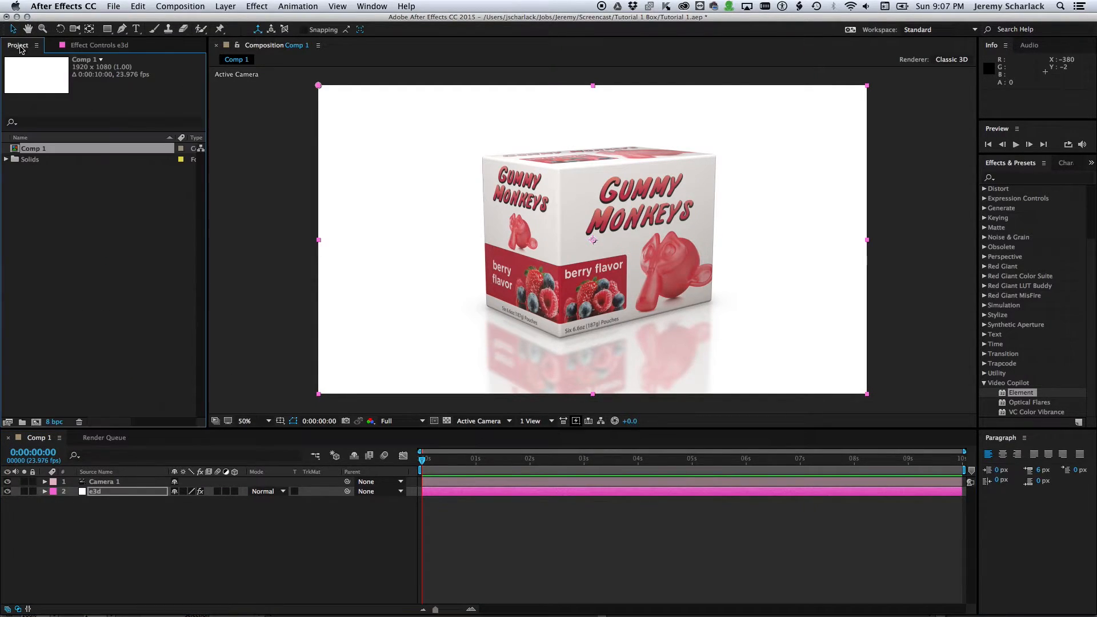
{"action": "left_click", "coordinate": [634, 394]}
{"action": "key", "text": "super+Tab"}
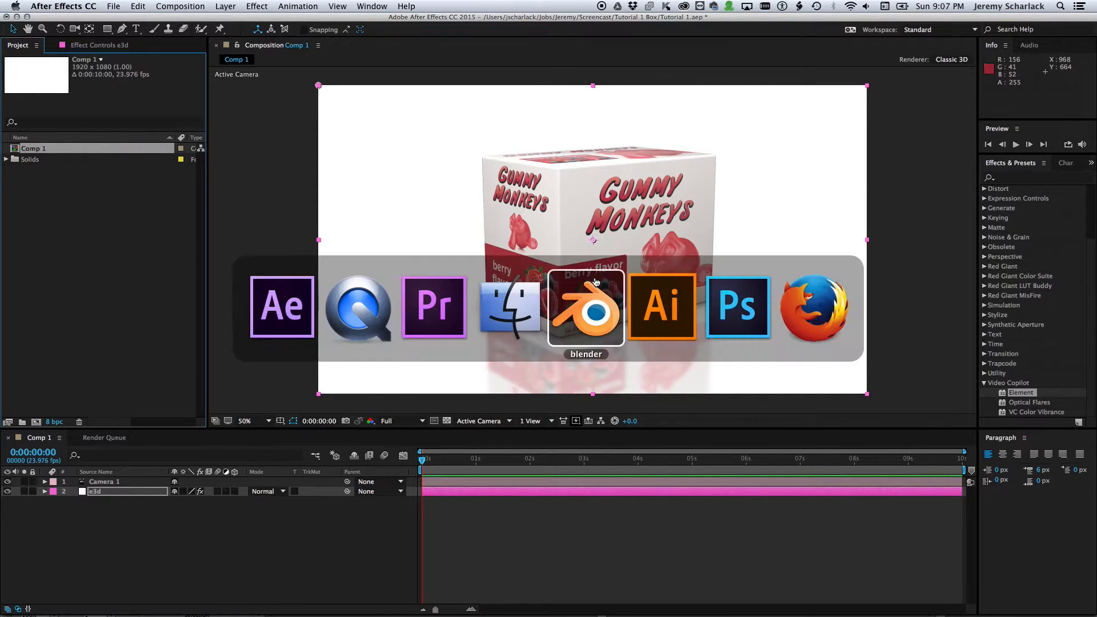
{"action": "scroll", "coordinate": [459, 494], "scroll_direction": "down", "scroll_amount": 3}
{"action": "scroll", "coordinate": [459, 495], "scroll_direction": "down", "scroll_amount": 3}
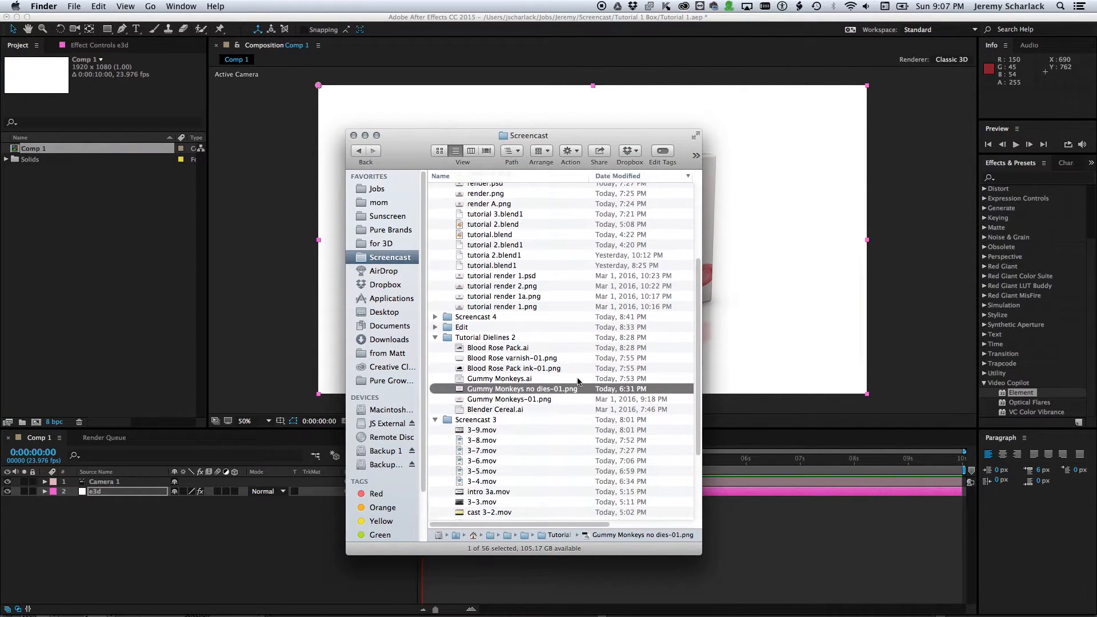
{"action": "left_click_drag", "start_coordinate": [508, 392], "coordinate": [123, 308]}
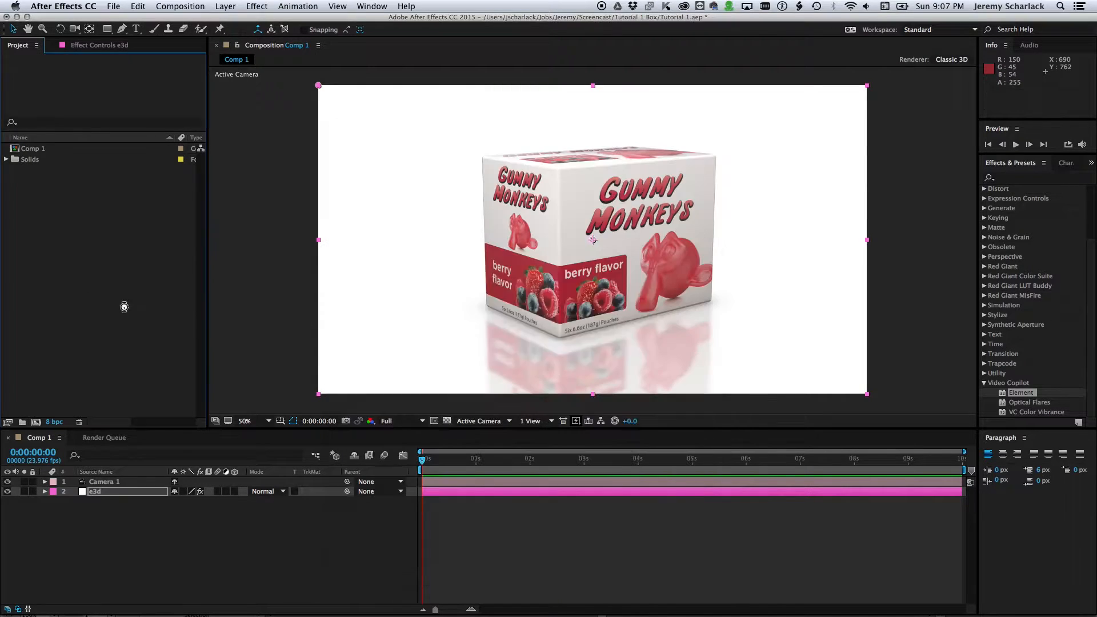
{"action": "left_click", "coordinate": [78, 162]}
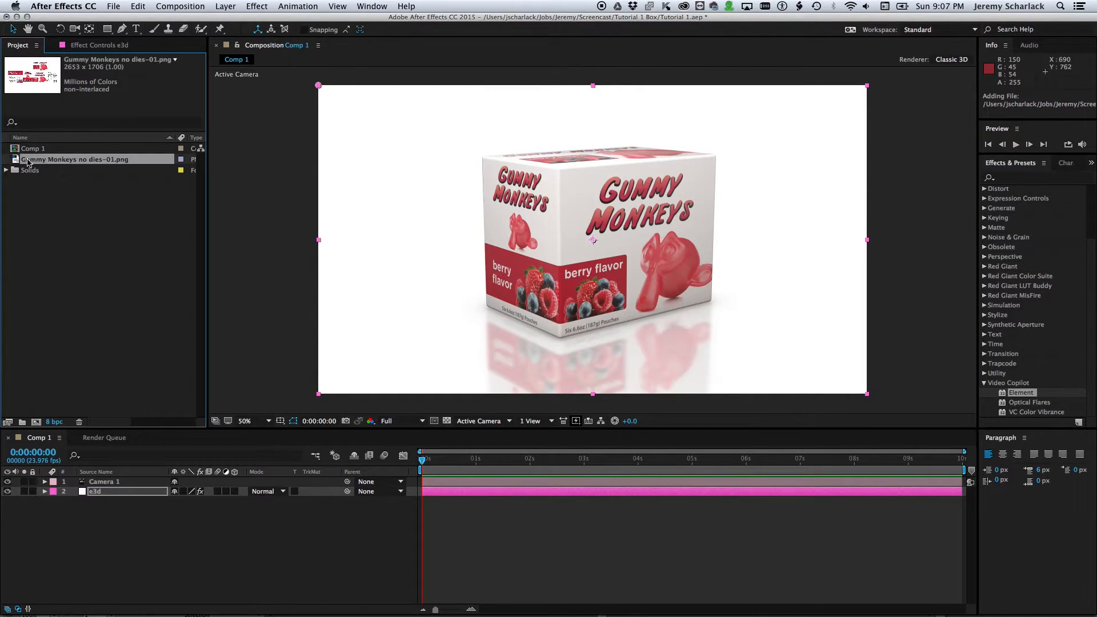
Create a composition from the imported Gummy Monkeys PNG and rename it "Dieline".
{"action": "left_click_drag", "start_coordinate": [41, 166], "coordinate": [35, 426]}
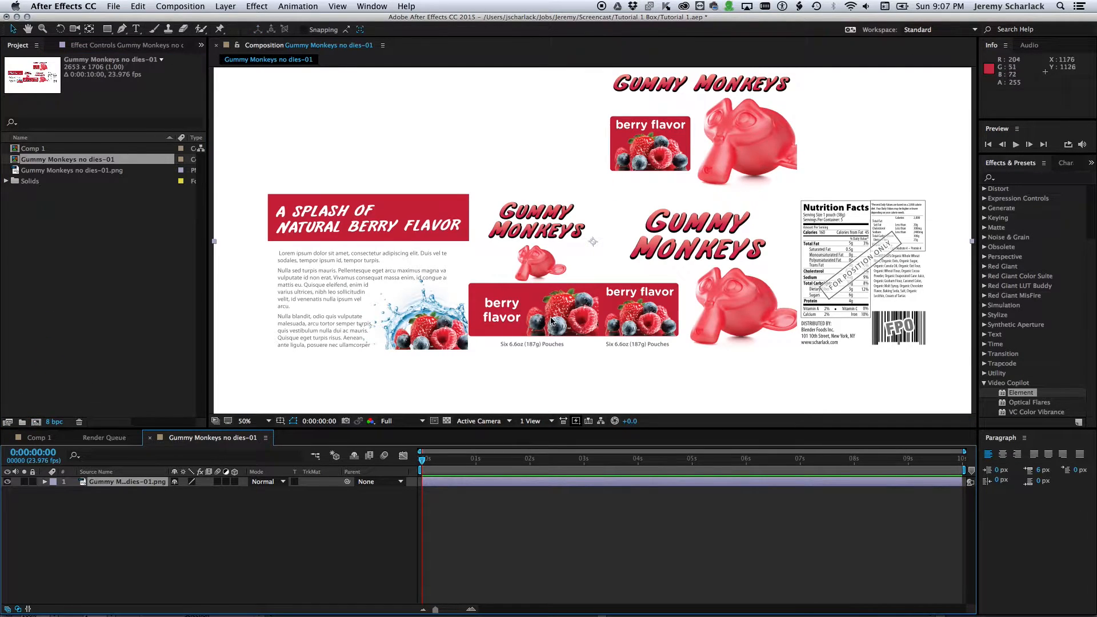
{"action": "key", "text": "comma"}
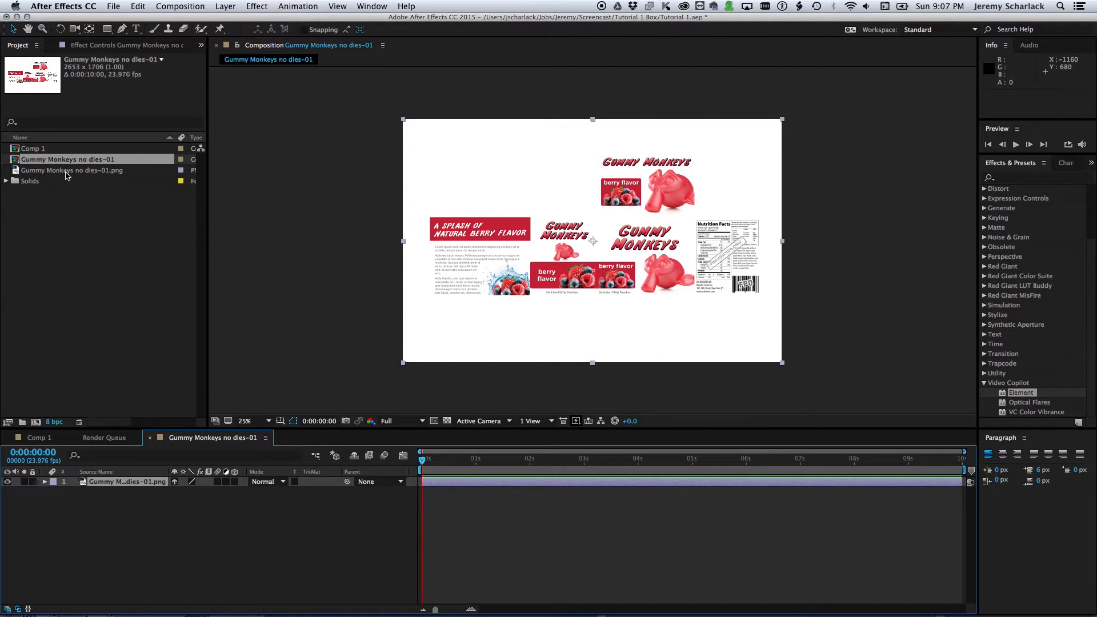
{"action": "left_click", "coordinate": [41, 166]}
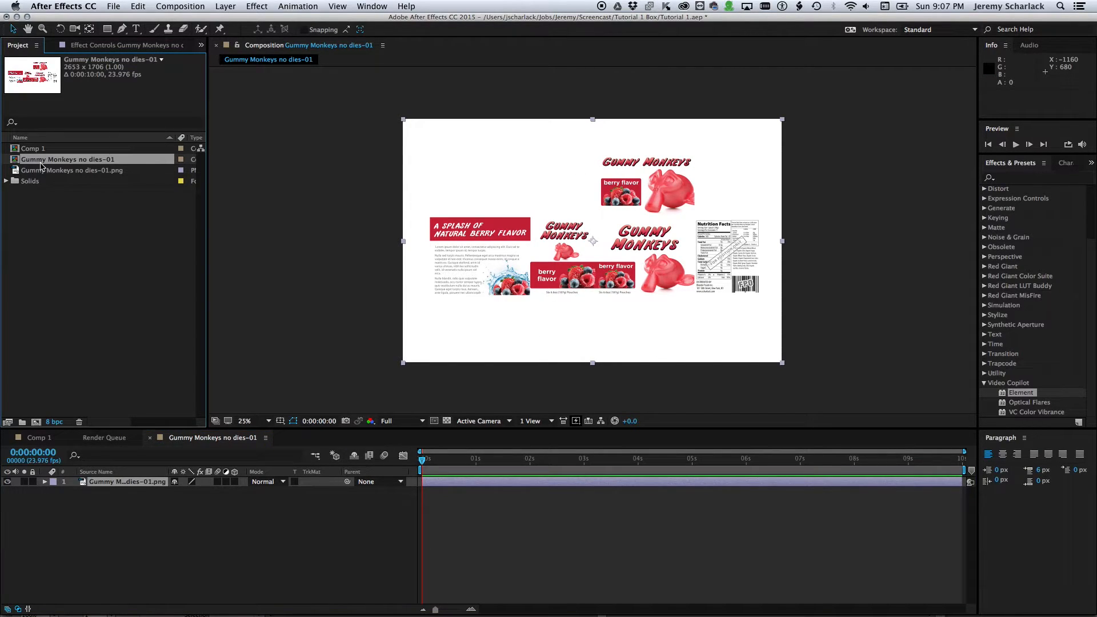
{"action": "key", "text": "Return"}
{"action": "type", "text": "D"}
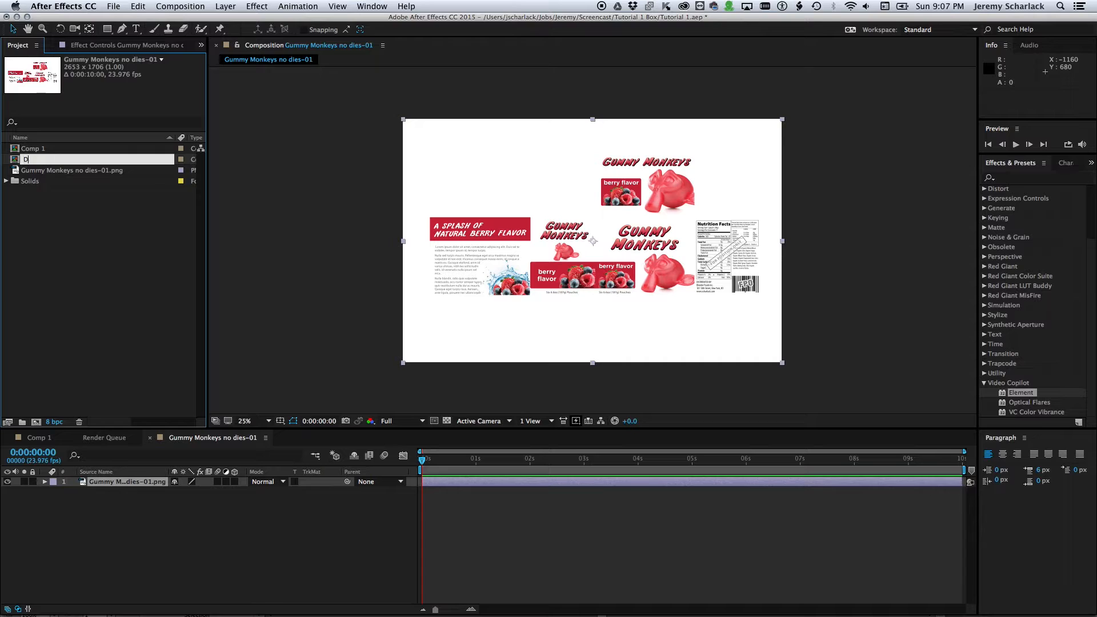
{"action": "type", "text": "ieline"}
{"action": "key", "text": "Return"}
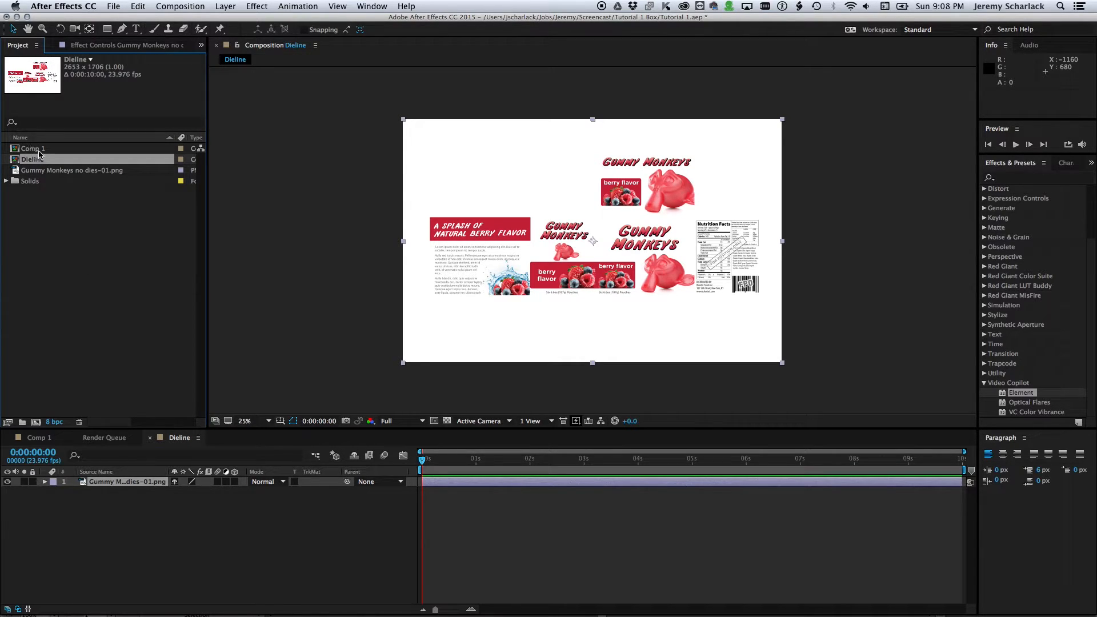
Add the Dieline composition to Comp 1 beneath the e3d layer and hide it.
{"action": "double_click", "coordinate": [23, 148]}
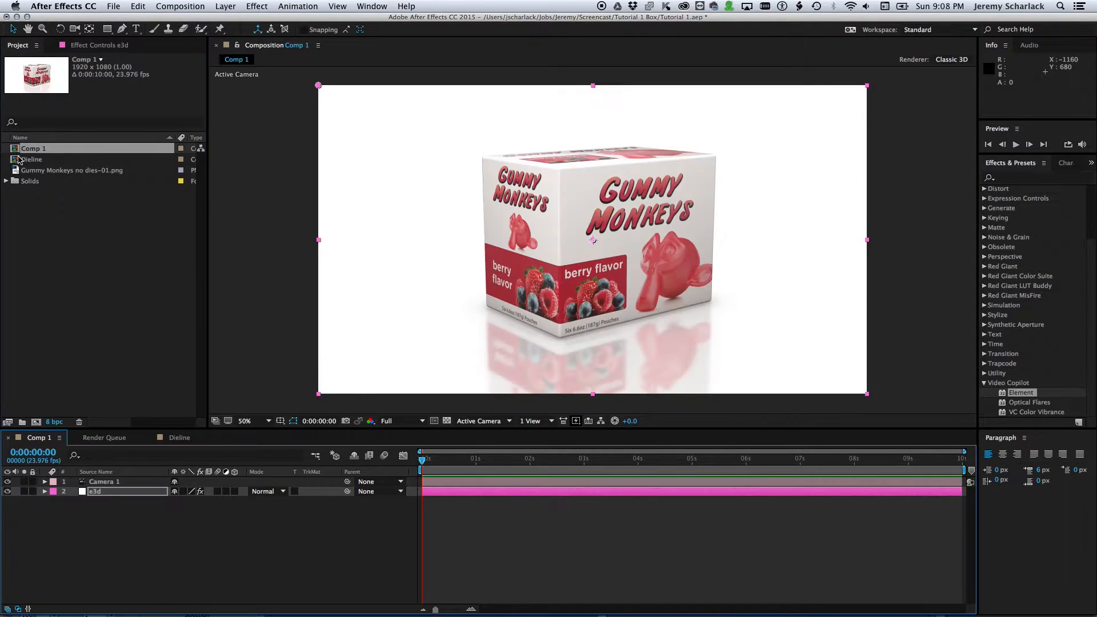
{"action": "left_click_drag", "start_coordinate": [17, 169], "coordinate": [437, 504]}
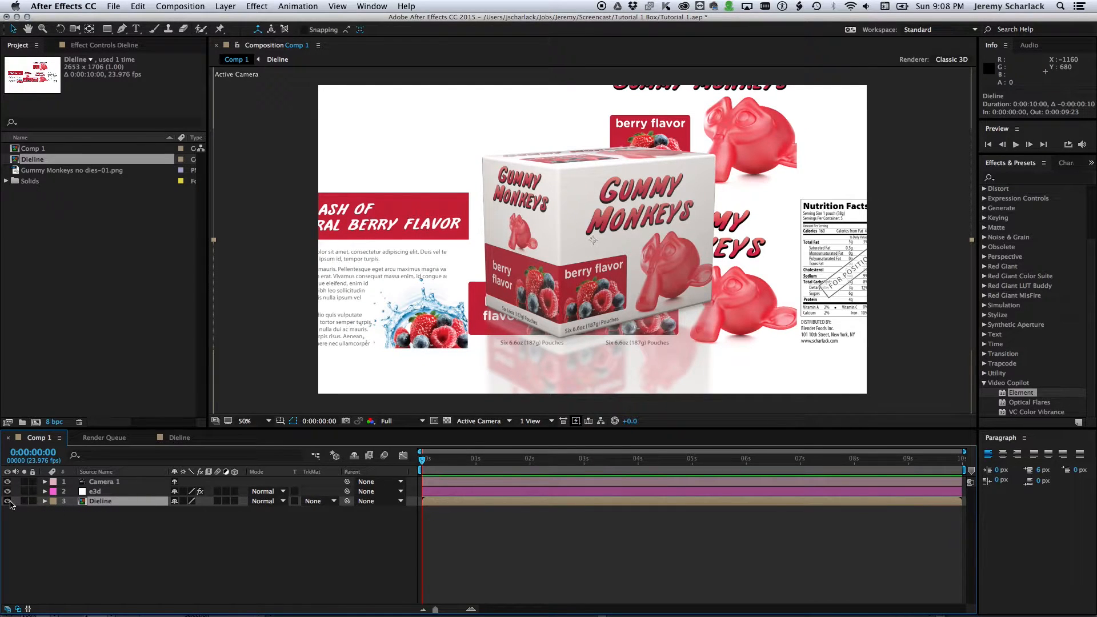
{"action": "left_click", "coordinate": [8, 502]}
{"action": "left_click", "coordinate": [8, 501]}
{"action": "left_click", "coordinate": [8, 502]}
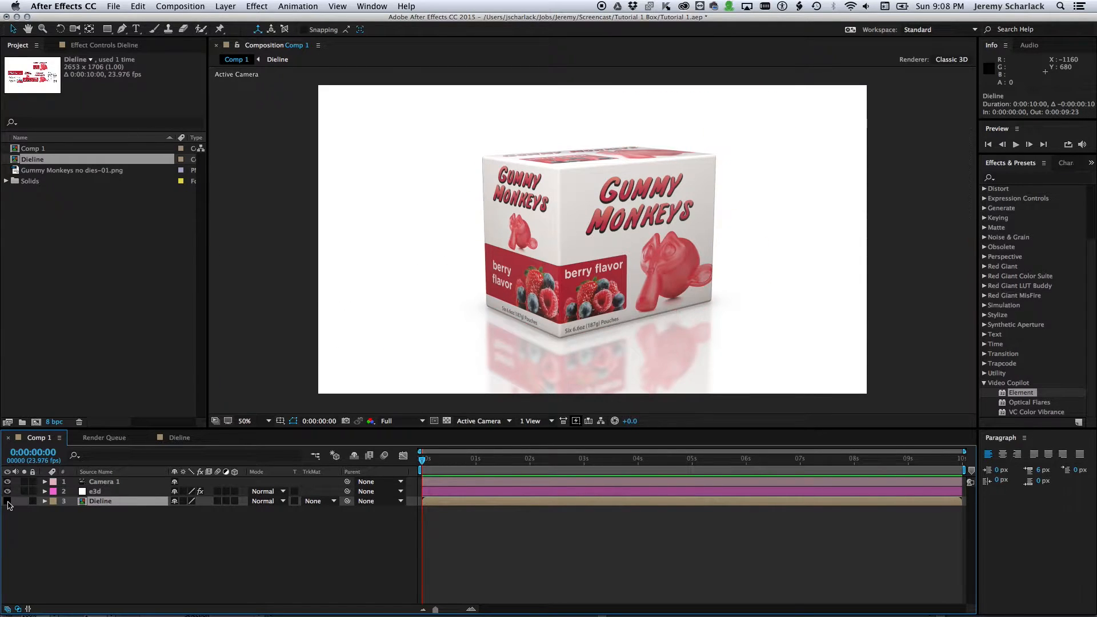
{"action": "left_click", "coordinate": [446, 421]}
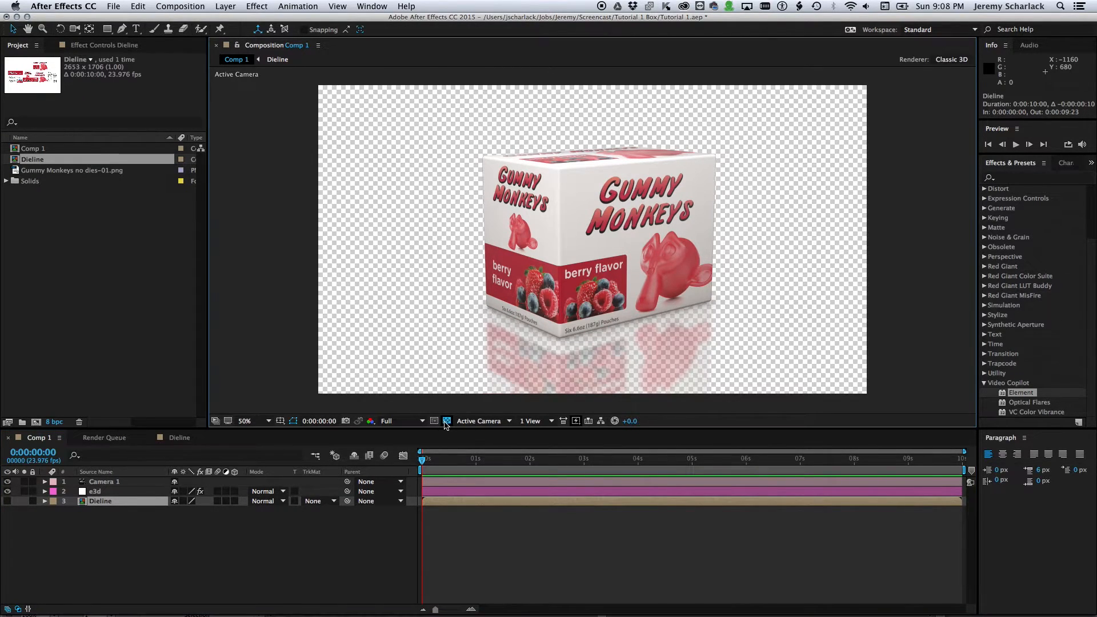
{"action": "left_click", "coordinate": [446, 421]}
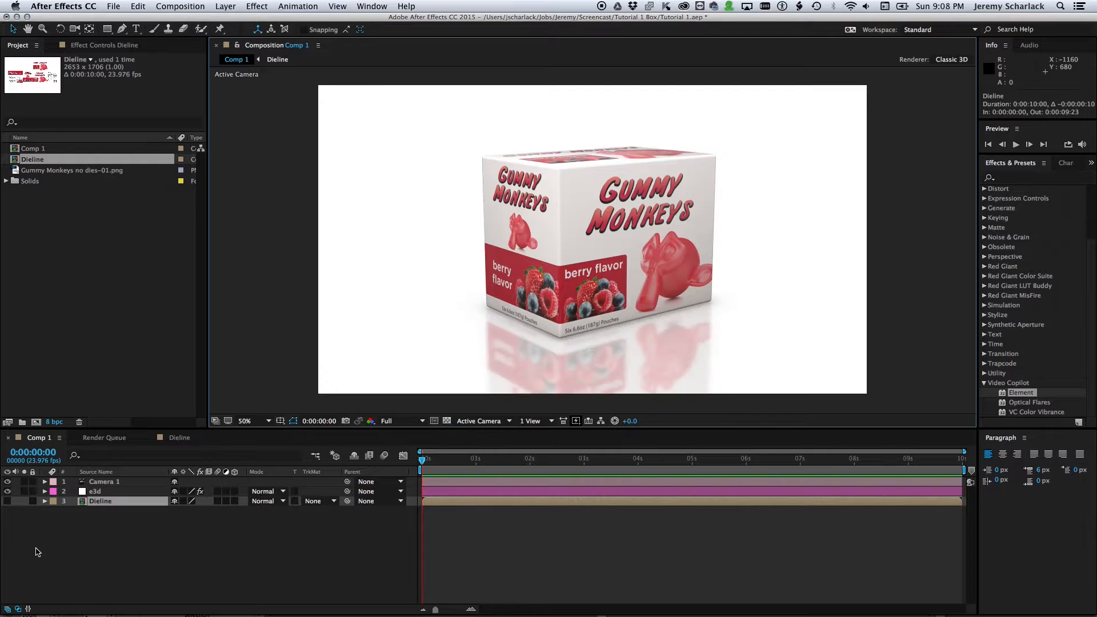
Assign the Dieline layer as Layer 1 of the custom texture maps in e3d's Element effect.
{"action": "left_click", "coordinate": [105, 484]}
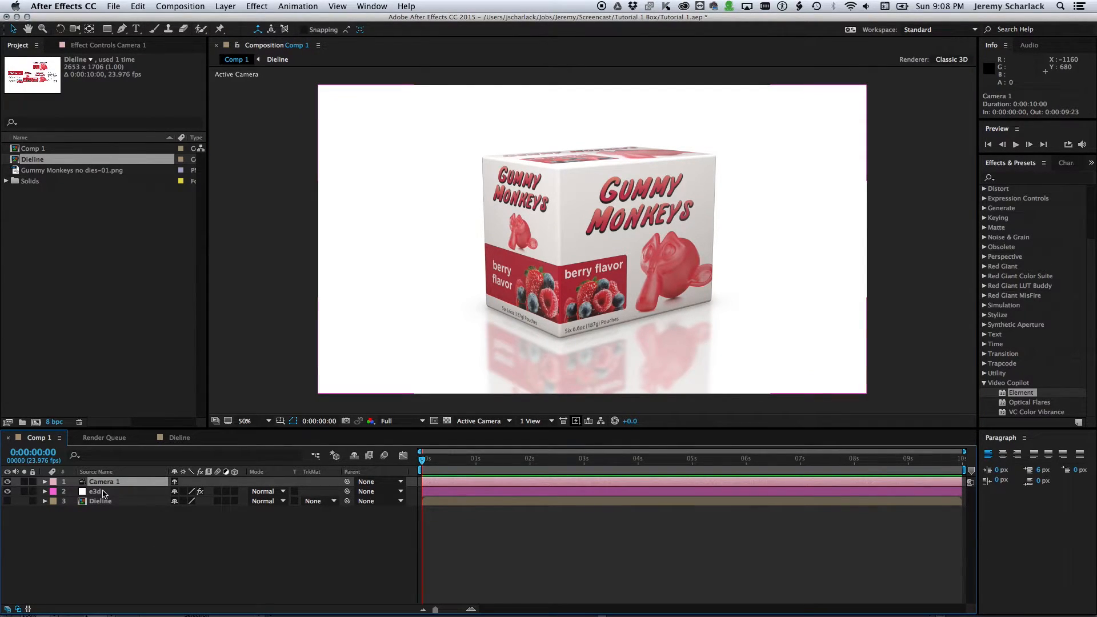
{"action": "left_click", "coordinate": [100, 492]}
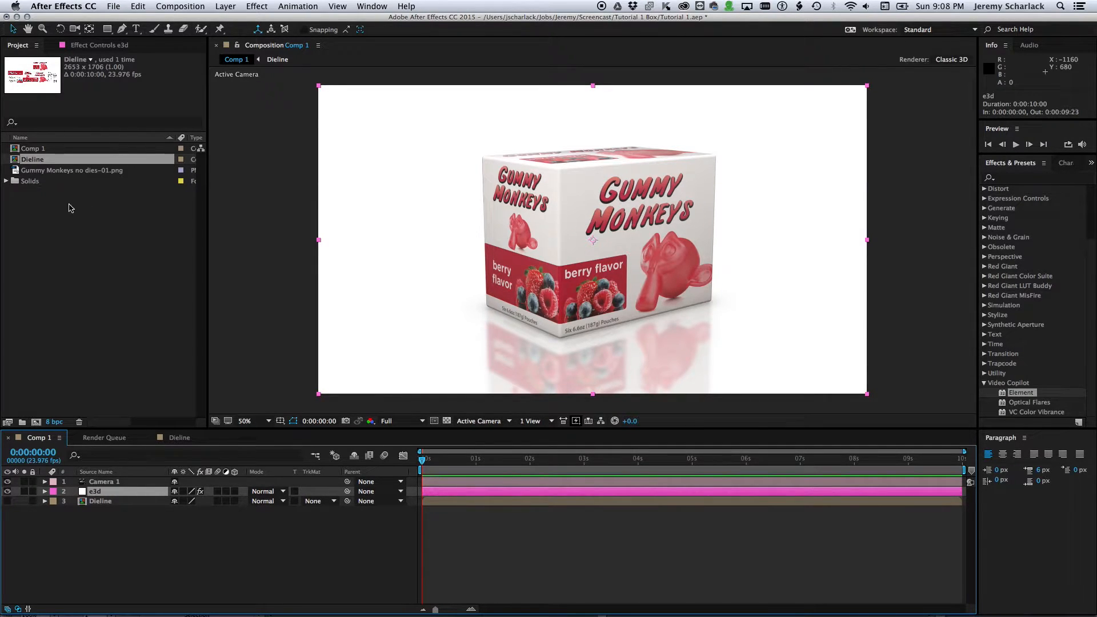
{"action": "left_click", "coordinate": [79, 47]}
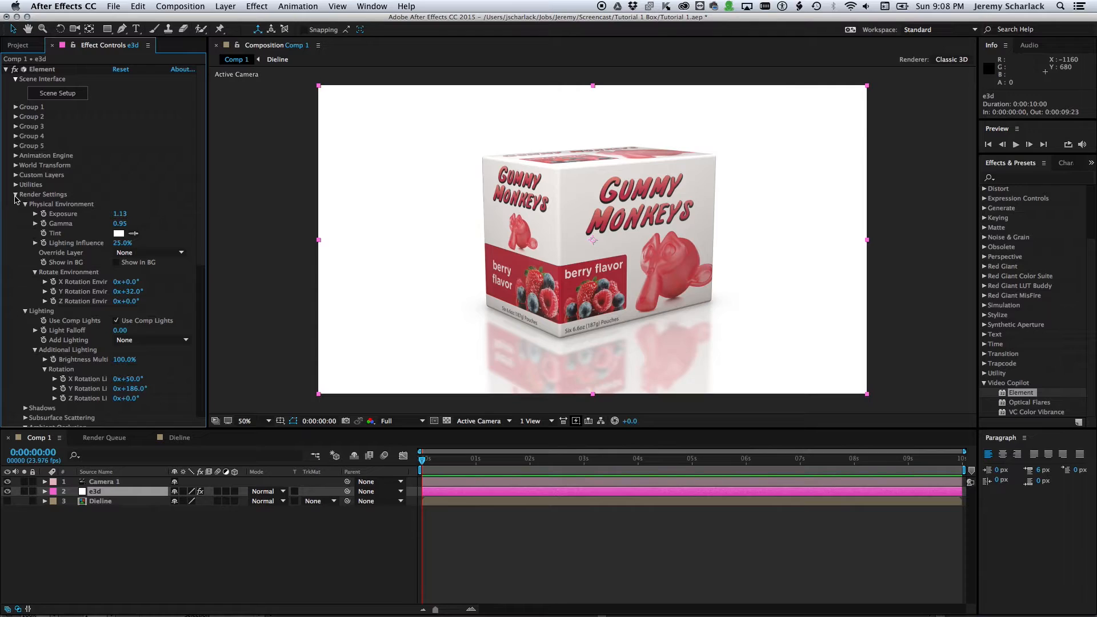
{"action": "left_click", "coordinate": [15, 195]}
{"action": "left_click", "coordinate": [16, 175]}
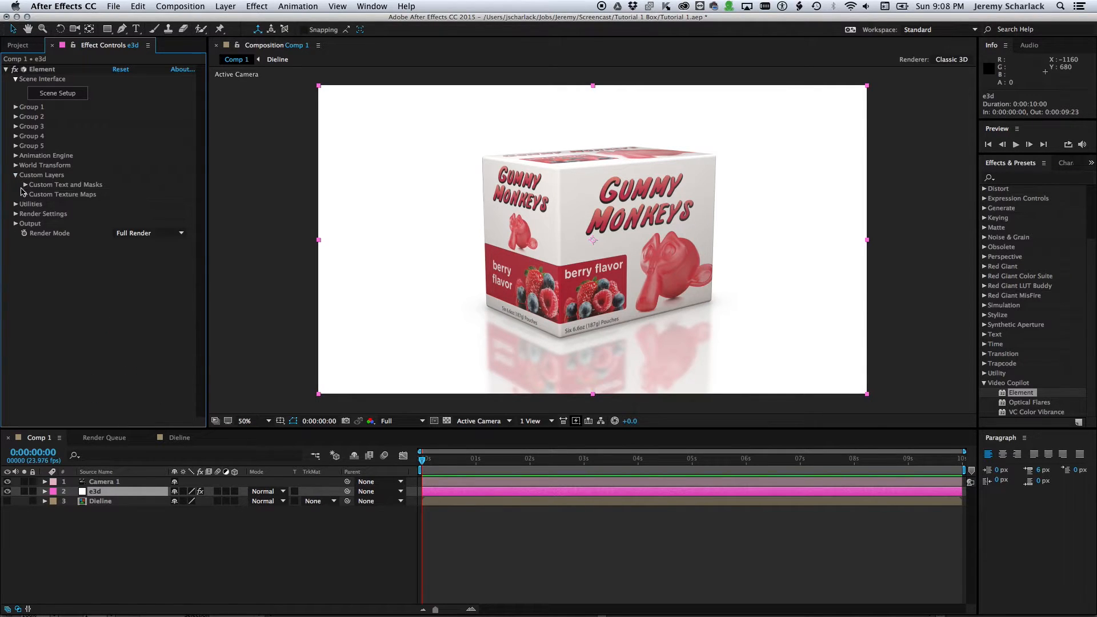
{"action": "left_click", "coordinate": [25, 195]}
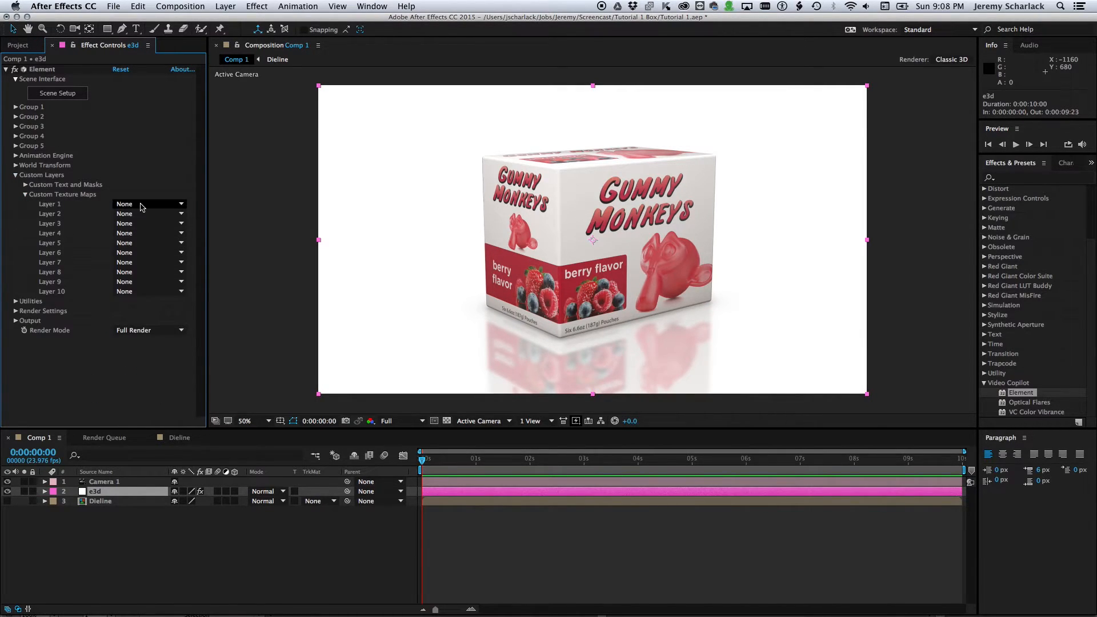
{"action": "left_click", "coordinate": [141, 205]}
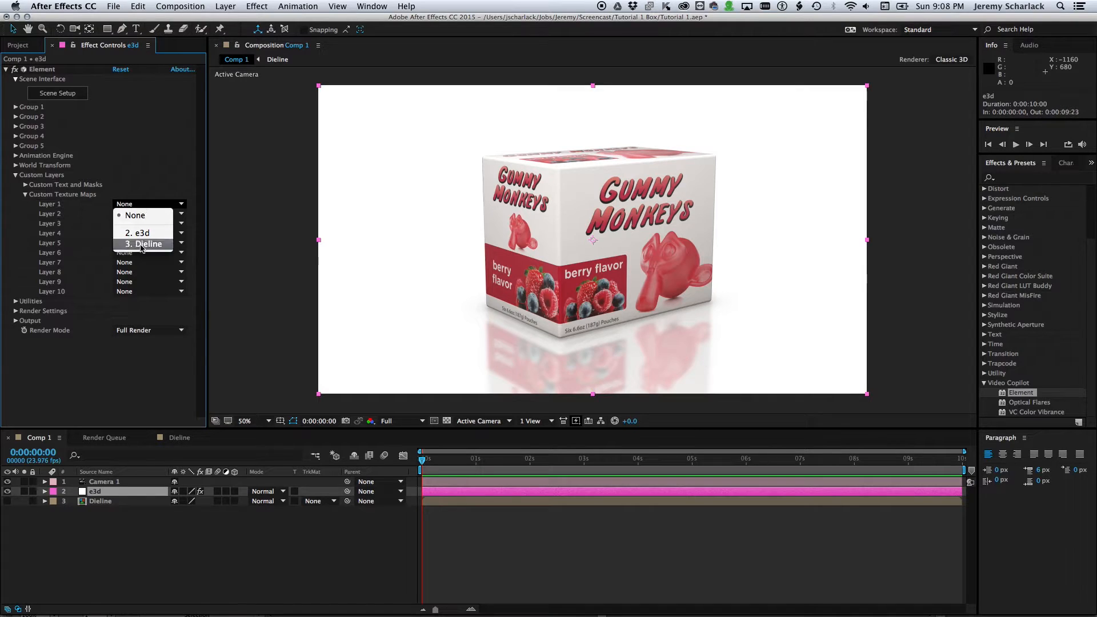
{"action": "left_click", "coordinate": [143, 245]}
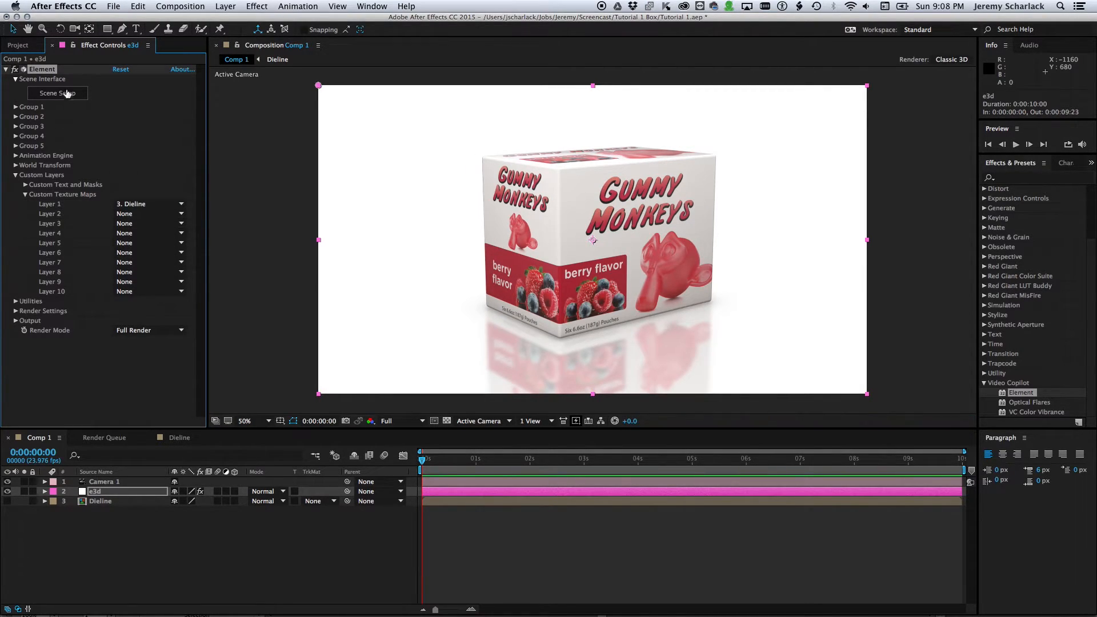
In e3d's scene setup, set the Box1 material's diffuse texture to Custom Layer 1 and apply the scene changes.
{"action": "left_click", "coordinate": [65, 94]}
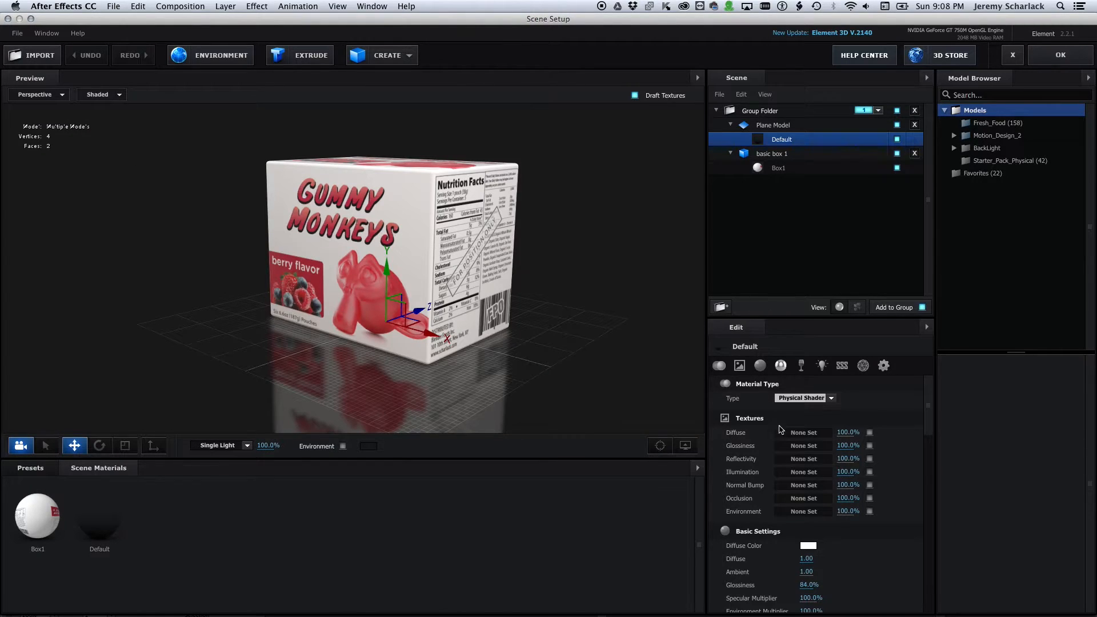
{"action": "left_click", "coordinate": [792, 170]}
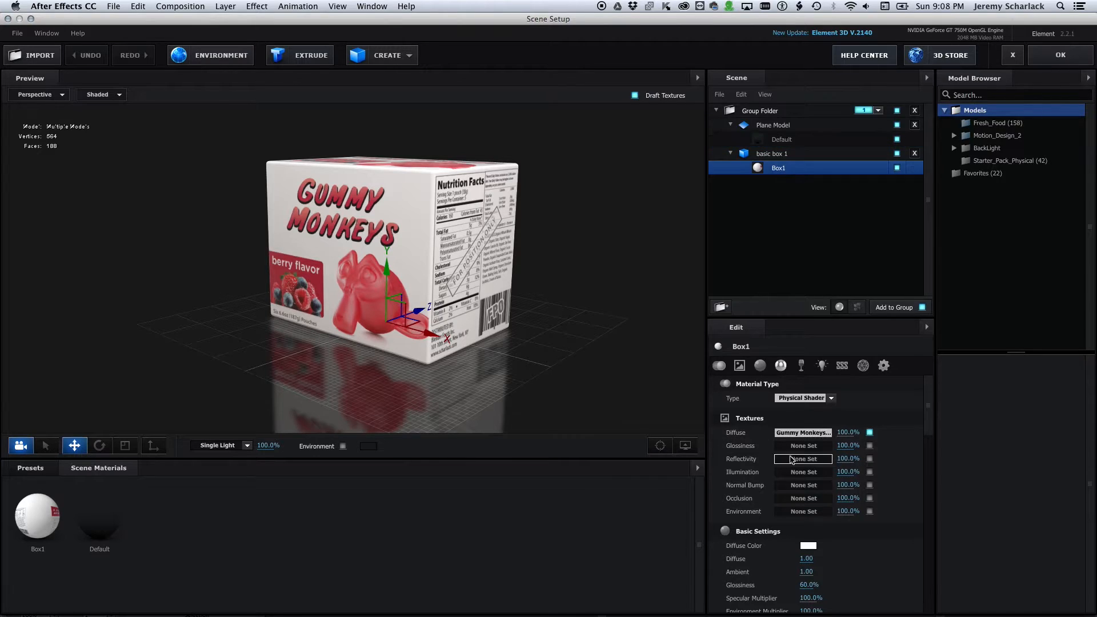
{"action": "left_click", "coordinate": [805, 434]}
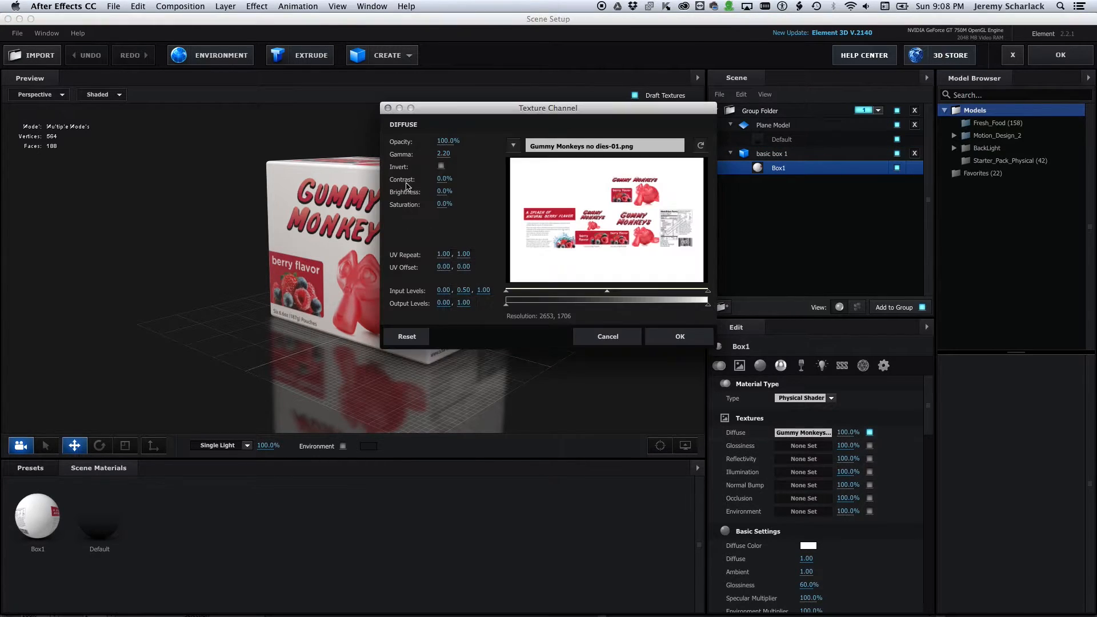
{"action": "left_click", "coordinate": [546, 147]}
{"action": "left_click", "coordinate": [546, 162]}
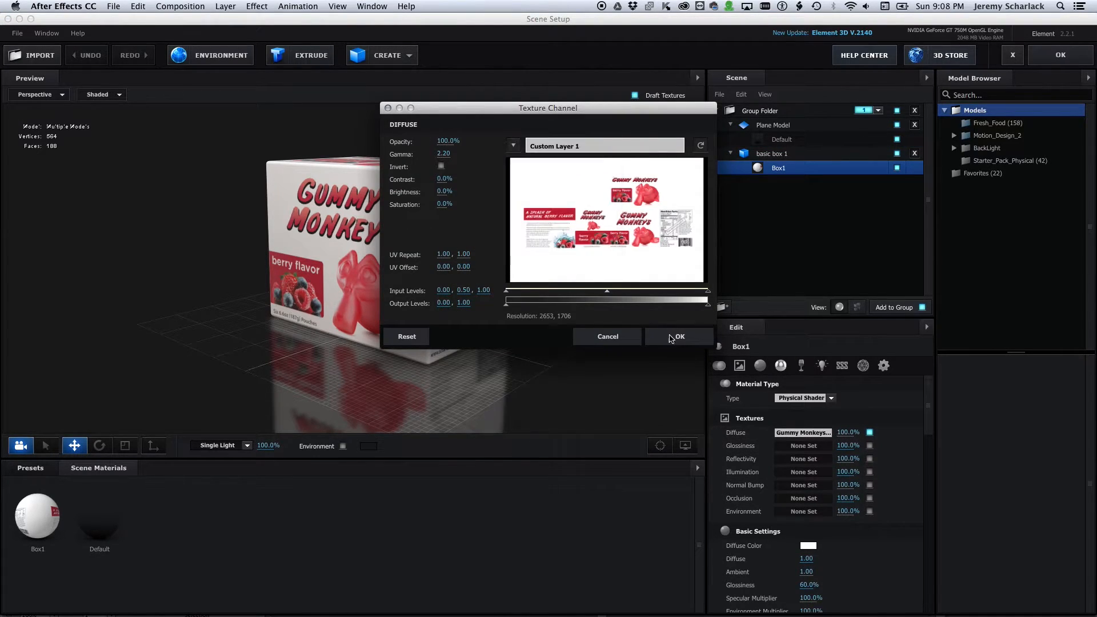
{"action": "left_click", "coordinate": [671, 337]}
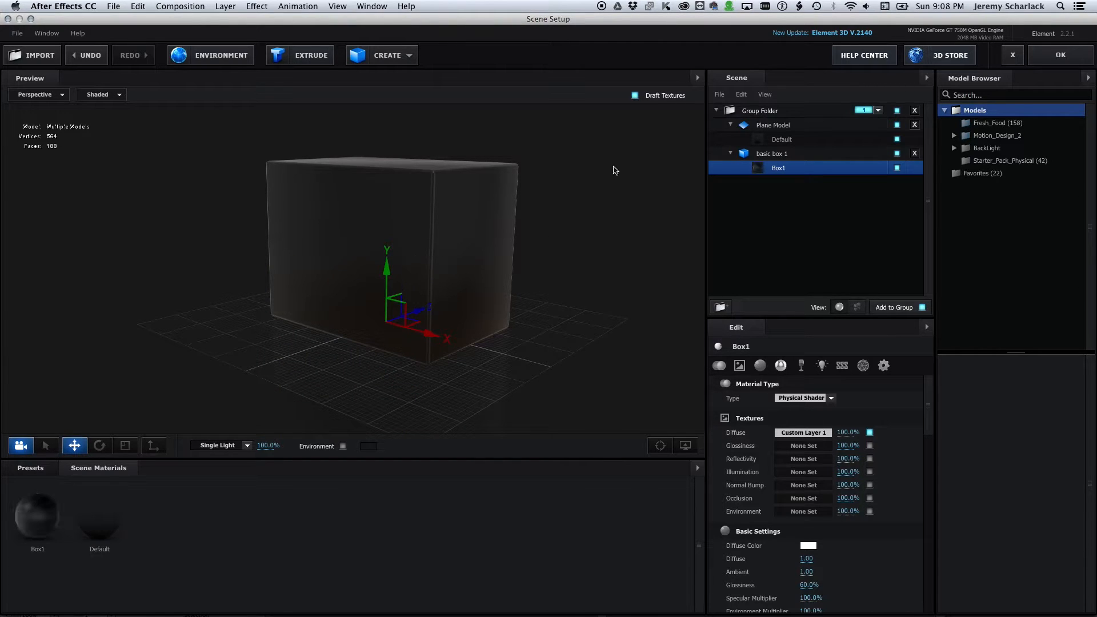
{"action": "left_click", "coordinate": [1060, 54]}
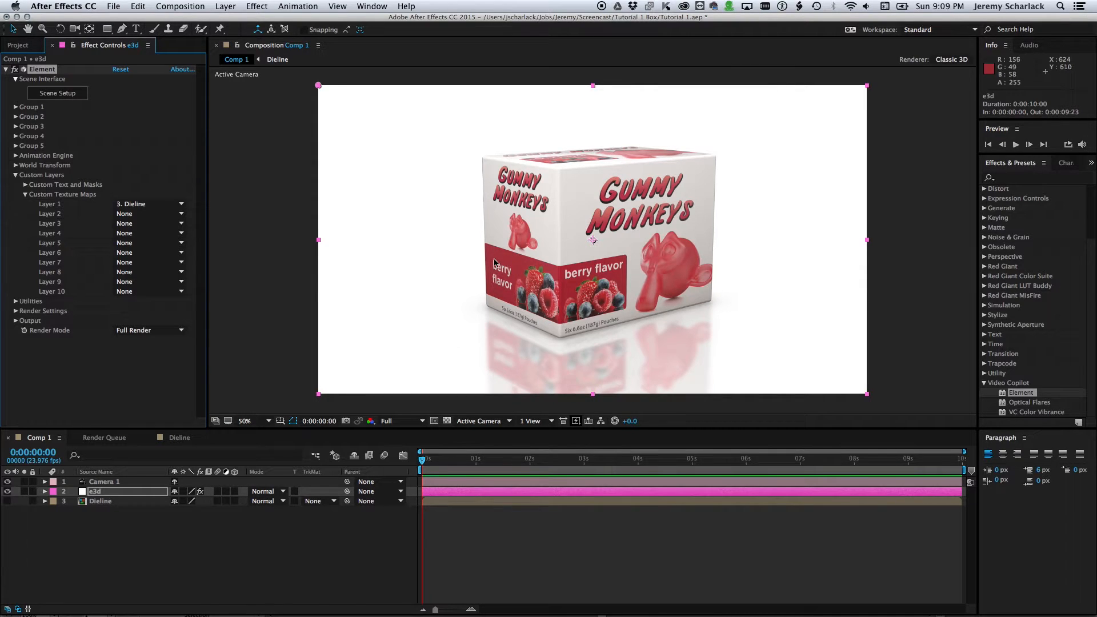
Open a second composition viewer showing Dieline beside Comp 1, and resize the viewers to fit both.
{"action": "right_click", "coordinate": [270, 184]}
{"action": "mouse_move", "coordinate": [296, 194]}
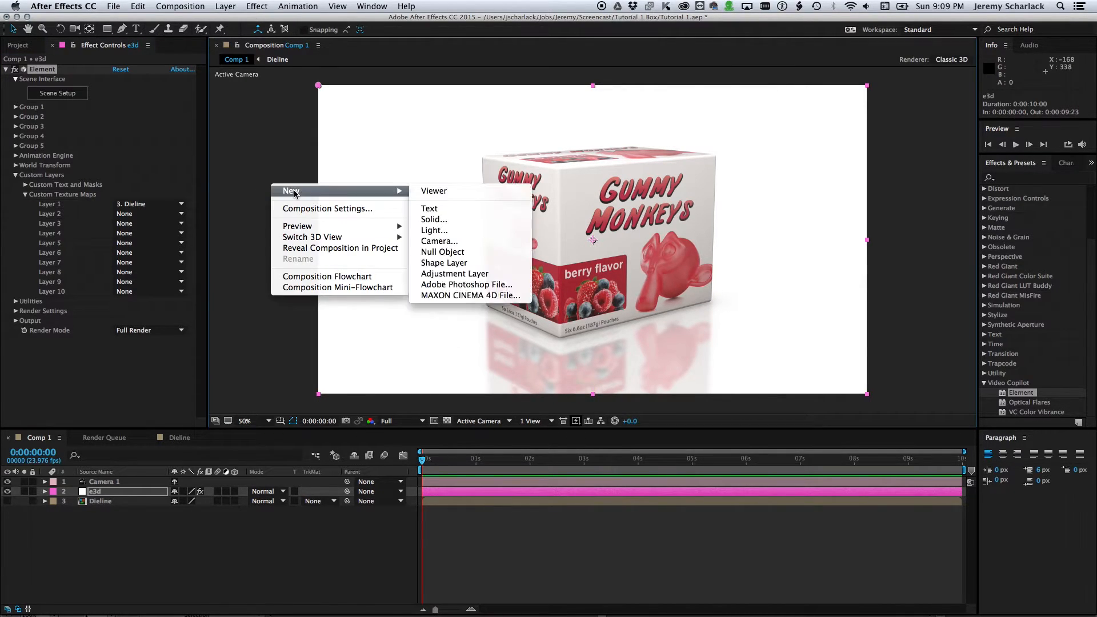
{"action": "left_click", "coordinate": [438, 192]}
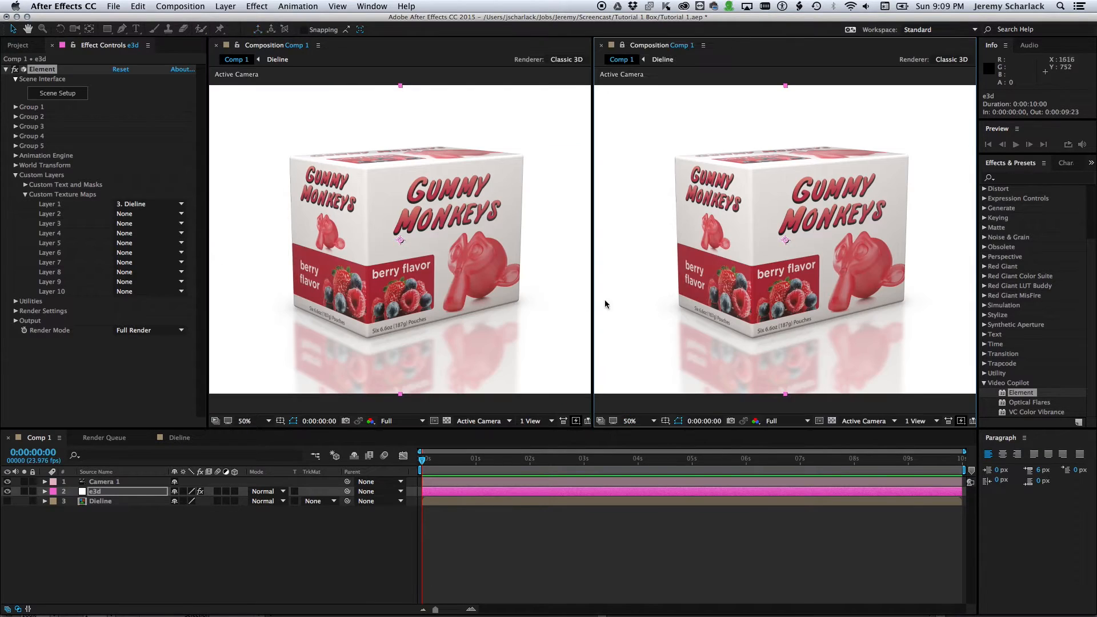
{"action": "left_click", "coordinate": [178, 438]}
{"action": "left_click_drag", "start_coordinate": [592, 335], "coordinate": [625, 336]}
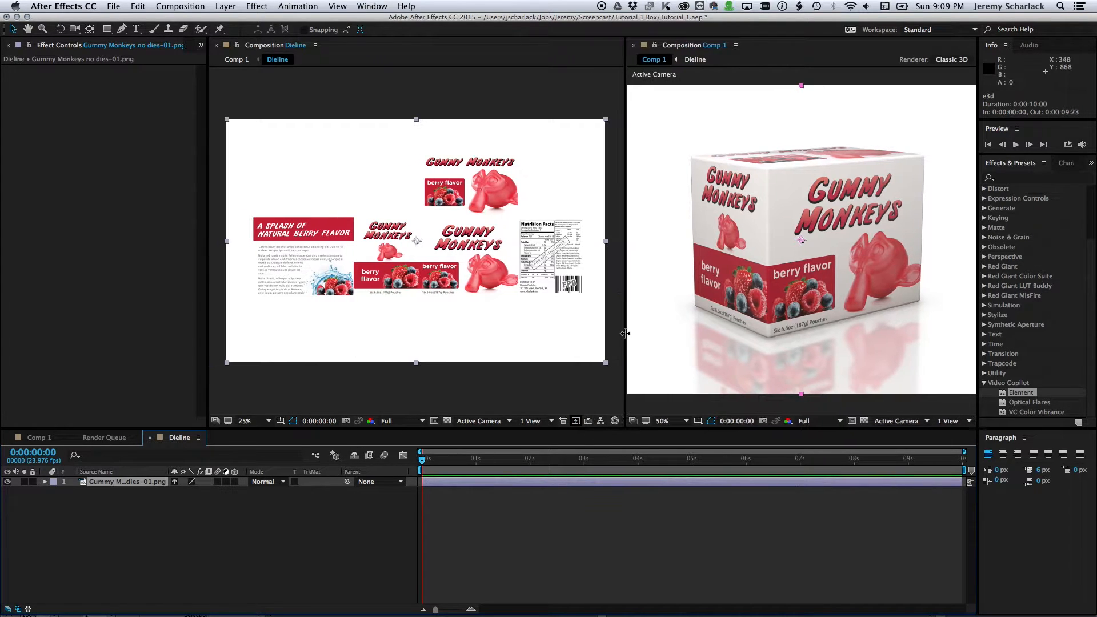
{"action": "left_click_drag", "start_coordinate": [579, 428], "coordinate": [579, 450]}
Add a comp-size white solid, 2653 by 1706 px, above the artwork in the Dieline composition.
{"action": "scroll", "coordinate": [344, 307], "scroll_direction": "up", "scroll_amount": 2}
{"action": "scroll", "coordinate": [343, 307], "scroll_direction": "down", "scroll_amount": 1}
{"action": "left_click_drag", "start_coordinate": [425, 323], "coordinate": [374, 275]}
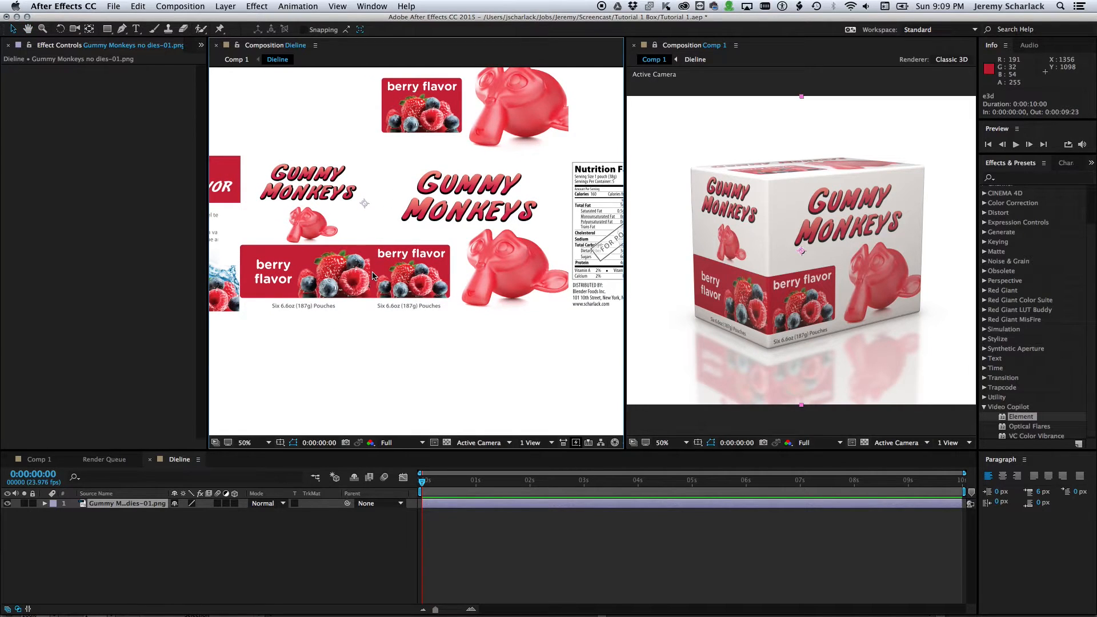
{"action": "key", "text": "super+y"}
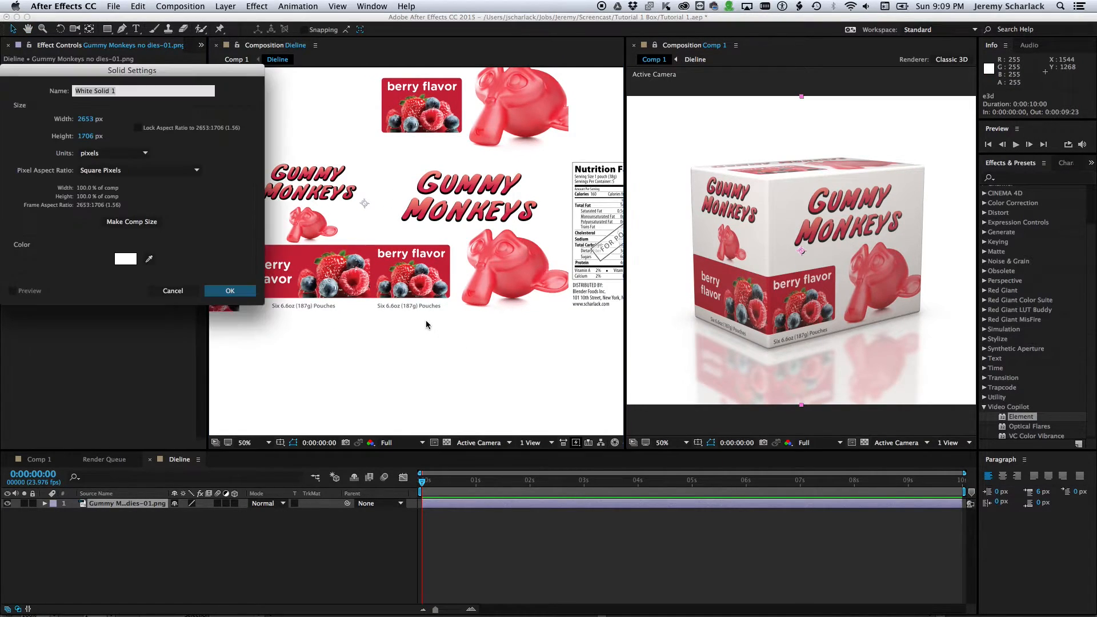
{"action": "key", "text": "Return"}
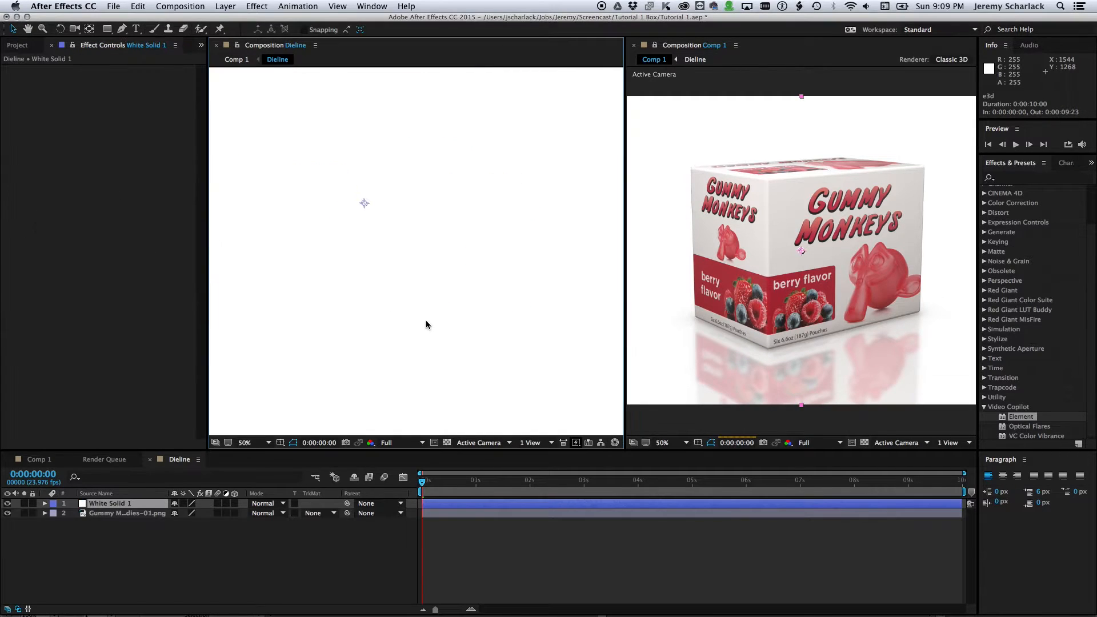
Mask the white solid with a rectangle covering the red berry flavor banners on the side and front panels.
{"action": "key", "text": "q"}
{"action": "mouse_move", "coordinate": [463, 278]}
{"action": "left_mouse_down"}
{"action": "mouse_move", "coordinate": [443, 311]}
{"action": "mouse_move", "coordinate": [388, 331]}
{"action": "mouse_move", "coordinate": [238, 339]}
{"action": "left_mouse_up"}
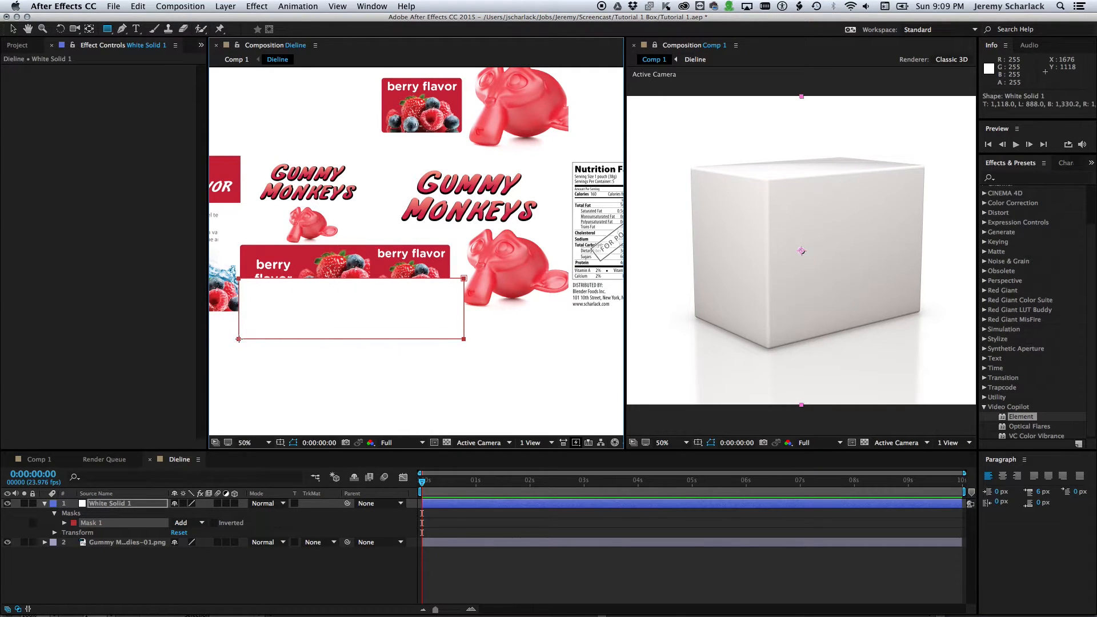
{"action": "key", "text": "v"}
{"action": "left_click_drag", "start_coordinate": [413, 321], "coordinate": [397, 284]}
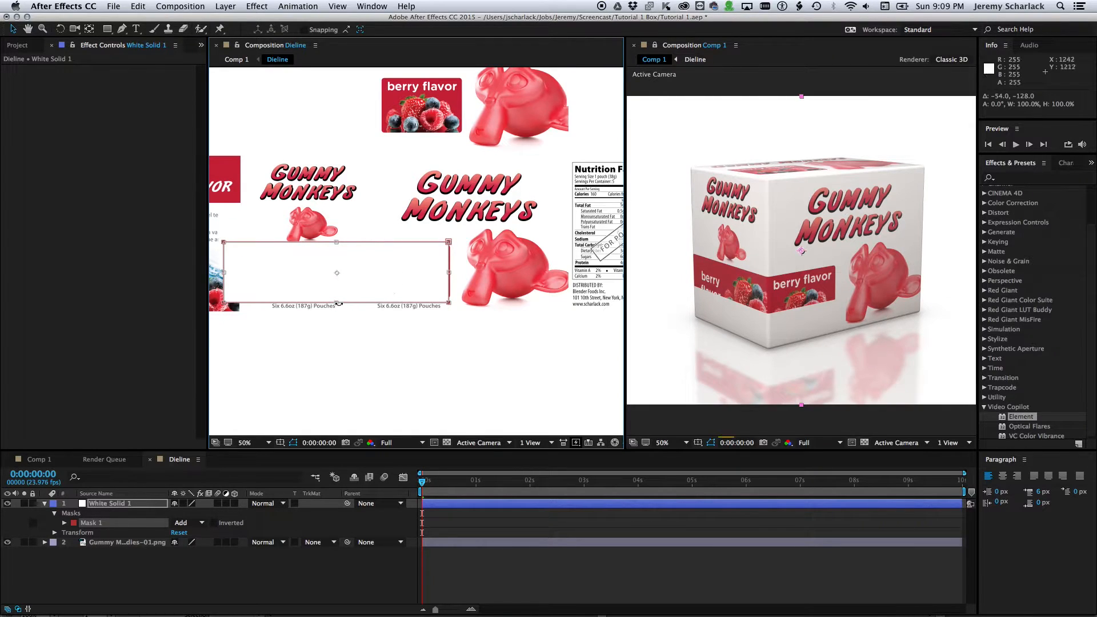
{"action": "left_click_drag", "start_coordinate": [337, 301], "coordinate": [341, 301]}
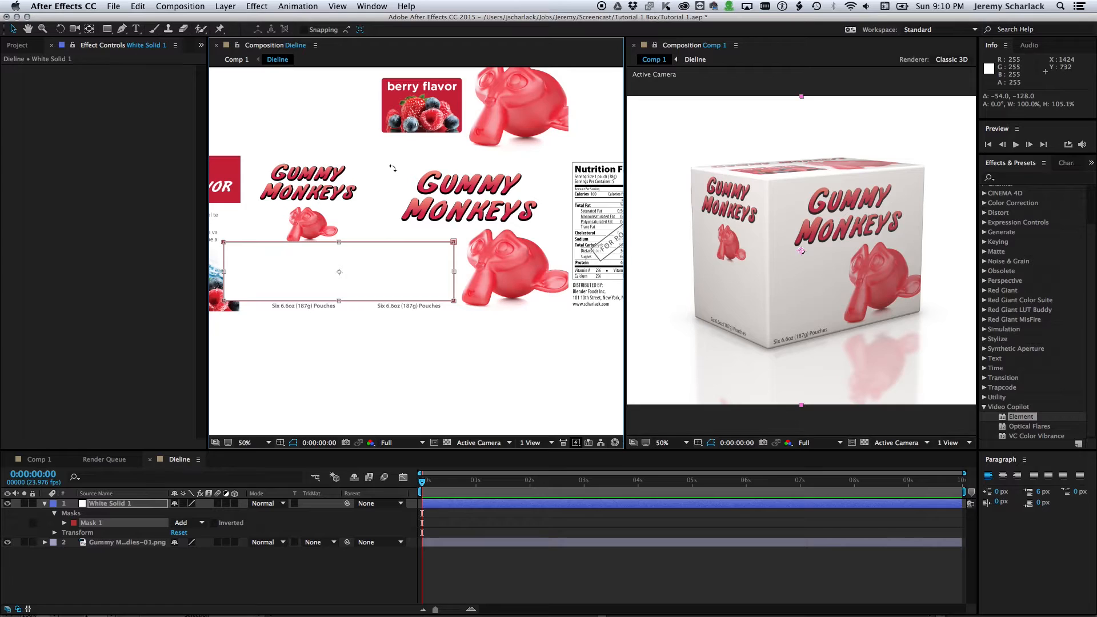
Add a "berry flavor" text layer and place it beside the monkey on the front panel.
{"action": "key", "text": "ctrl+t"}
{"action": "left_click", "coordinate": [376, 220]}
{"action": "type", "text": "Be"}
{"action": "key", "text": "BackSpace"}
{"action": "key", "text": "BackSpace"}
{"action": "type", "text": "berry flavor"}
{"action": "key", "text": "super+Return"}
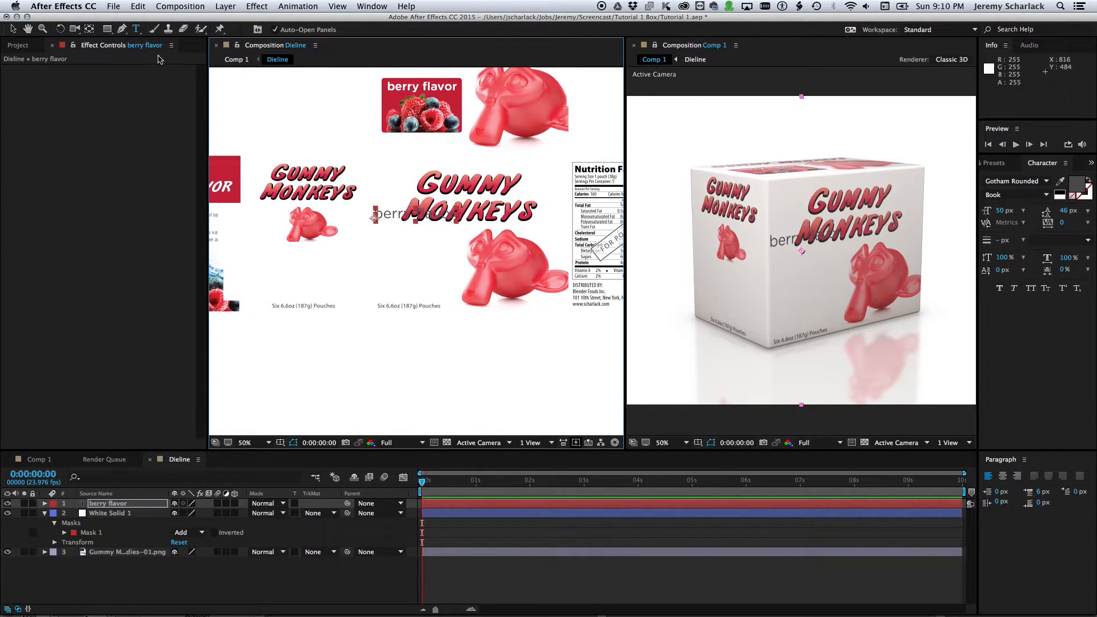
{"action": "key", "text": "v"}
{"action": "left_click_drag", "start_coordinate": [410, 221], "coordinate": [424, 271]}
Break the "berry flavor" text onto two lines and center its alignment.
{"action": "key", "text": "t"}
{"action": "key", "text": "super+t"}
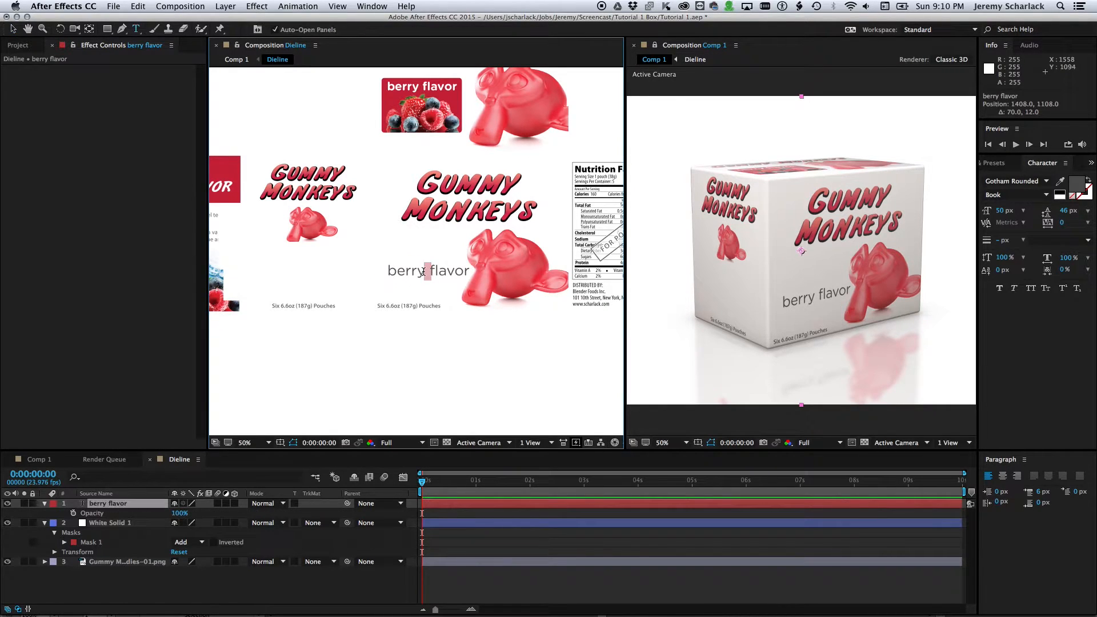
{"action": "key", "text": "Return"}
{"action": "key", "text": "super+Return"}
{"action": "left_click", "coordinate": [1009, 165]}
{"action": "left_click", "coordinate": [1065, 163]}
{"action": "left_click", "coordinate": [1002, 476]}
{"action": "key", "text": "v"}
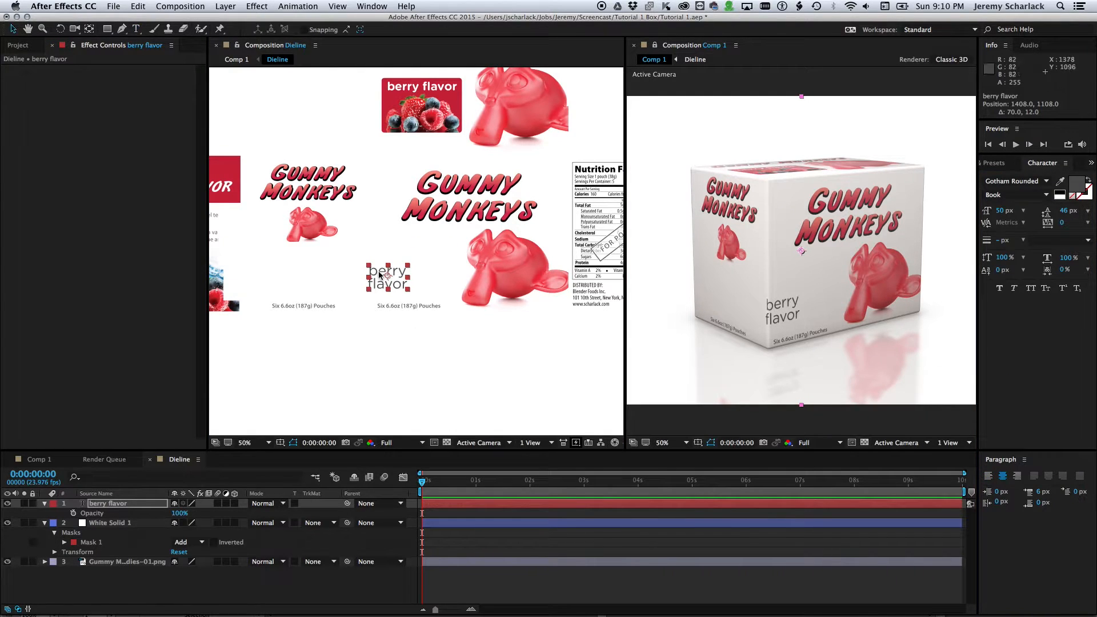
Color the front panel text with the banner's sampled red, enlarge it and reposition it beside the monkey.
{"action": "left_click_drag", "start_coordinate": [379, 272], "coordinate": [401, 268]}
{"action": "left_click", "coordinate": [1060, 181]}
{"action": "left_click", "coordinate": [395, 102]}
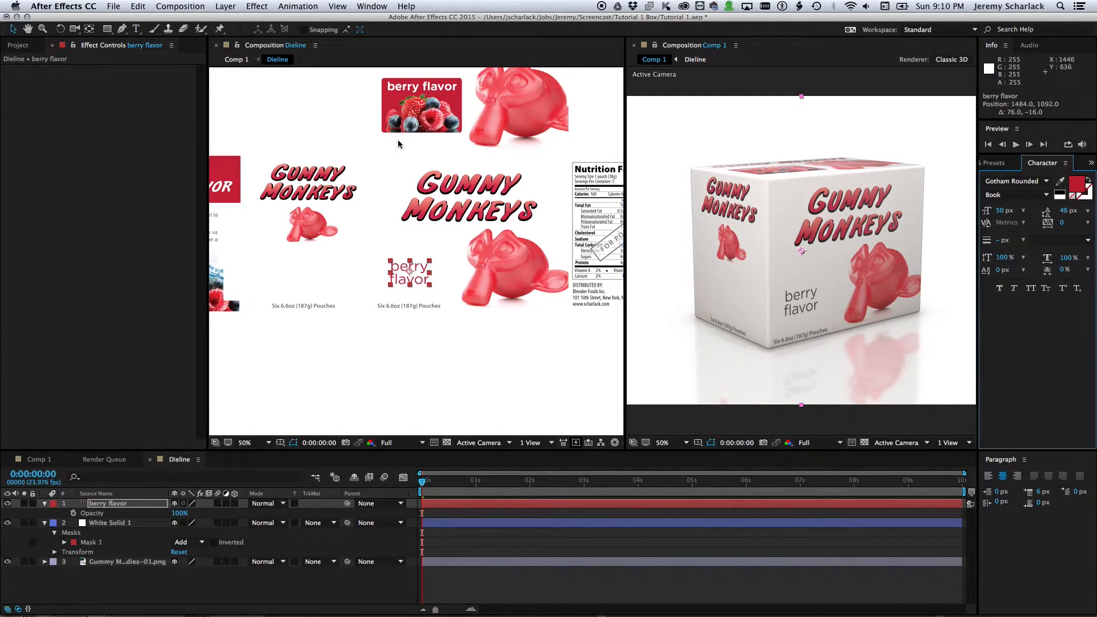
{"action": "left_click", "coordinate": [431, 260]}
{"action": "left_click_drag", "start_coordinate": [431, 263], "coordinate": [437, 265]}
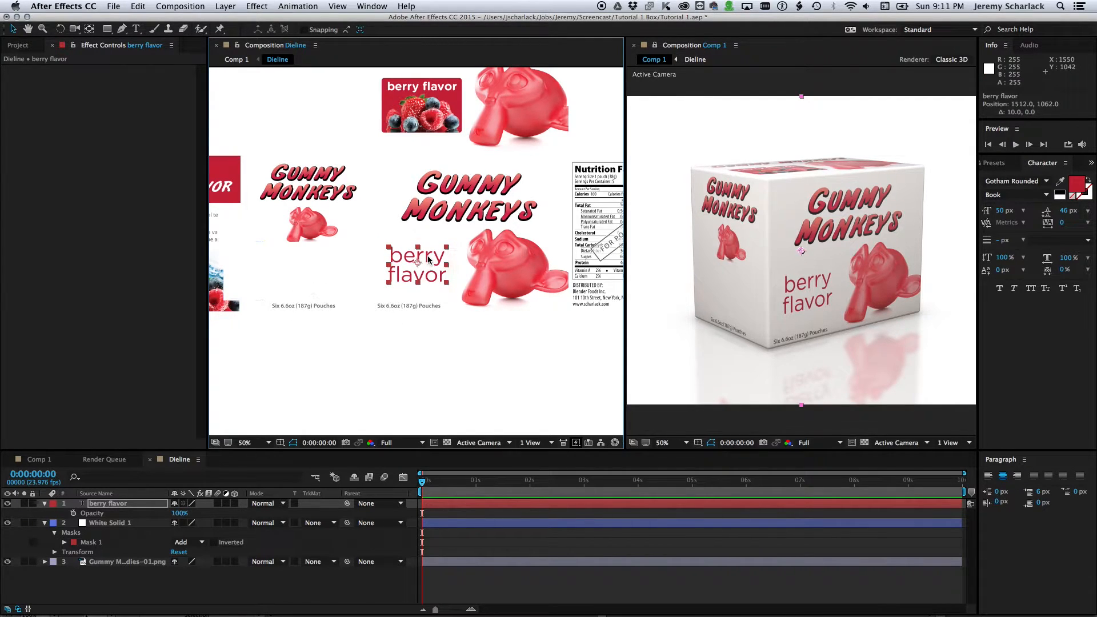
Duplicate the berry flavor text onto the side panel, join it into one line and center it below the monkey.
{"action": "key", "text": "super+d"}
{"action": "left_click_drag", "start_coordinate": [428, 260], "coordinate": [315, 271]}
{"action": "key", "text": "t"}
{"action": "double_click", "coordinate": [325, 264]}
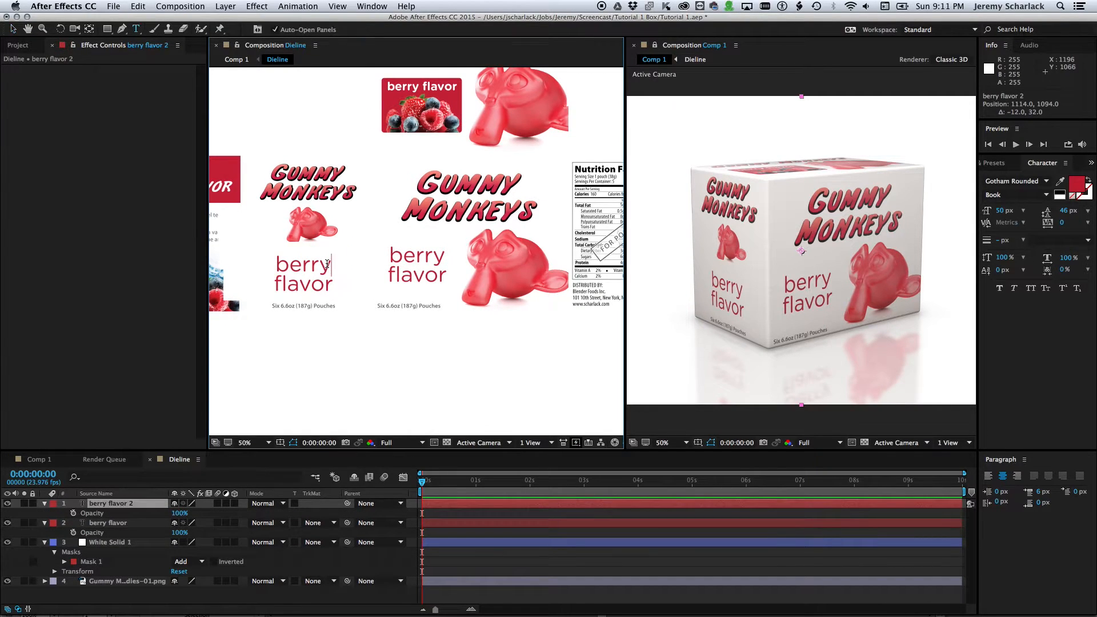
{"action": "key", "text": "Delete"}
{"action": "key", "text": "super+Return"}
{"action": "key", "text": "v"}
{"action": "left_click_drag", "start_coordinate": [365, 255], "coordinate": [342, 277]}
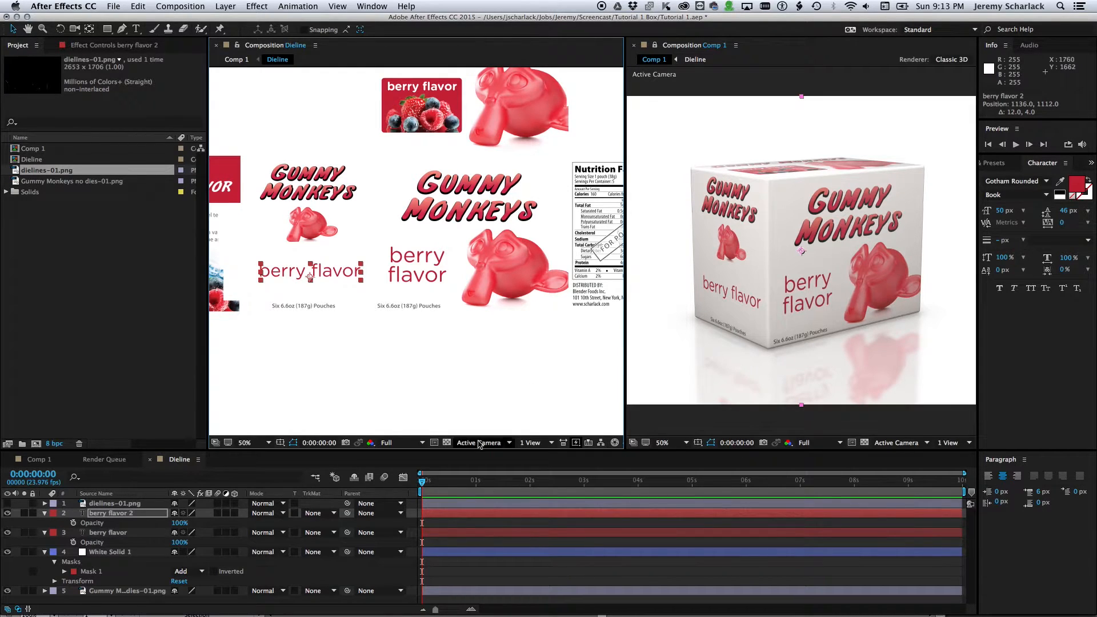
Collapse the expanded properties of all layers in the Dieline timeline.
{"action": "left_click", "coordinate": [460, 574]}
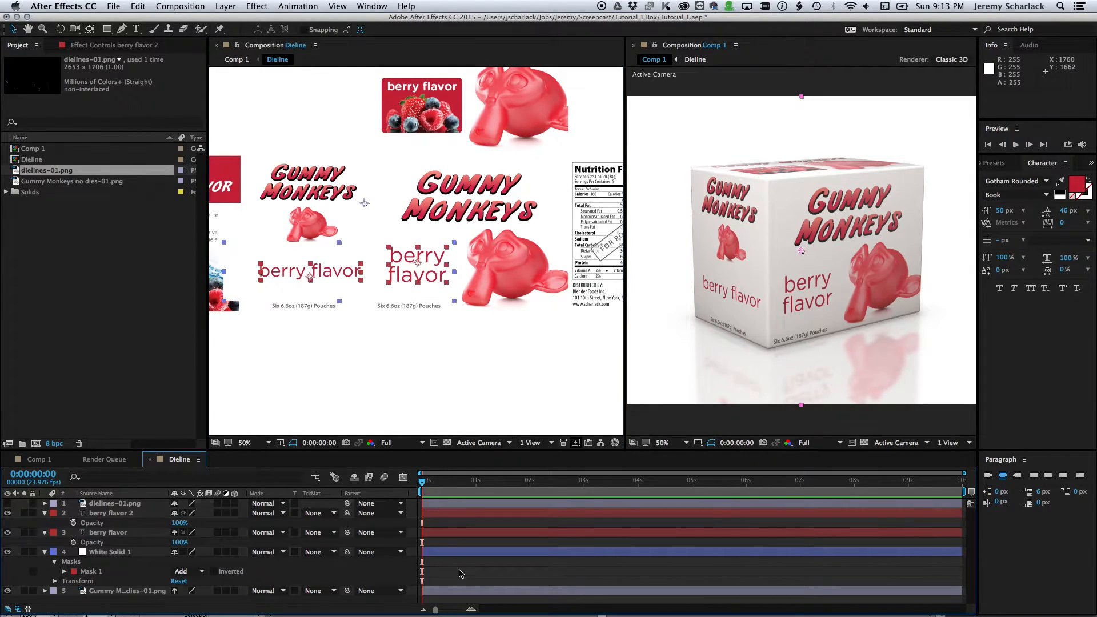
{"action": "key", "text": "super+a"}
{"action": "key", "text": "u"}
{"action": "left_click", "coordinate": [470, 574]}
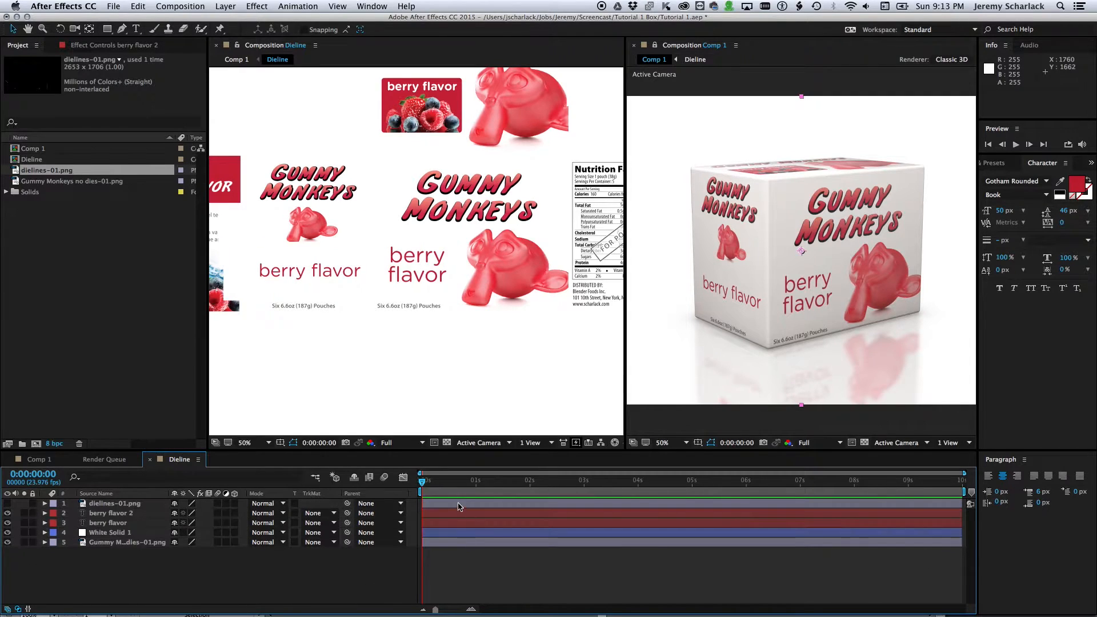
Trim the two berry flavor text layers and White Solid 1 to last only the first frame.
{"action": "left_click", "coordinate": [432, 532]}
{"action": "left_click", "coordinate": [433, 534]}
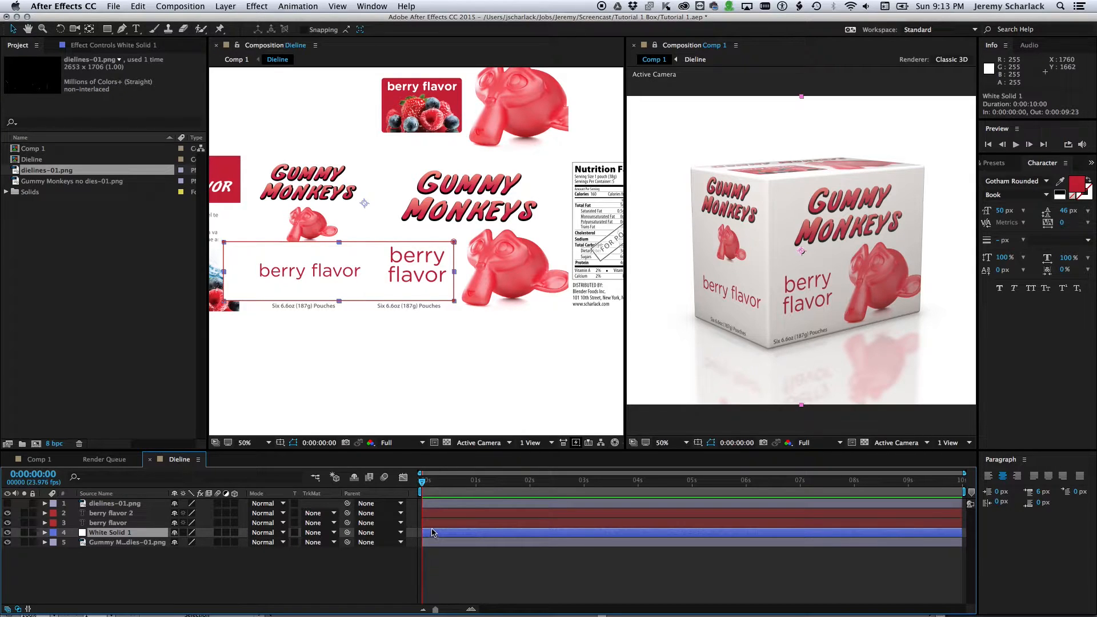
{"action": "left_click", "coordinate": [432, 514], "text": "shift"}
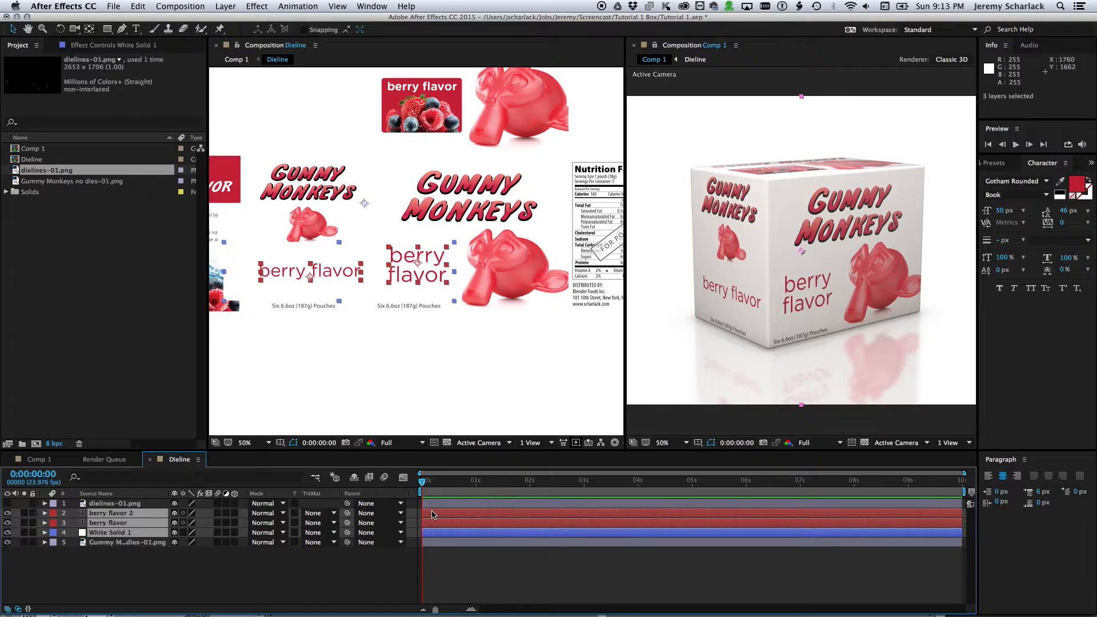
{"action": "left_click", "coordinate": [432, 514]}
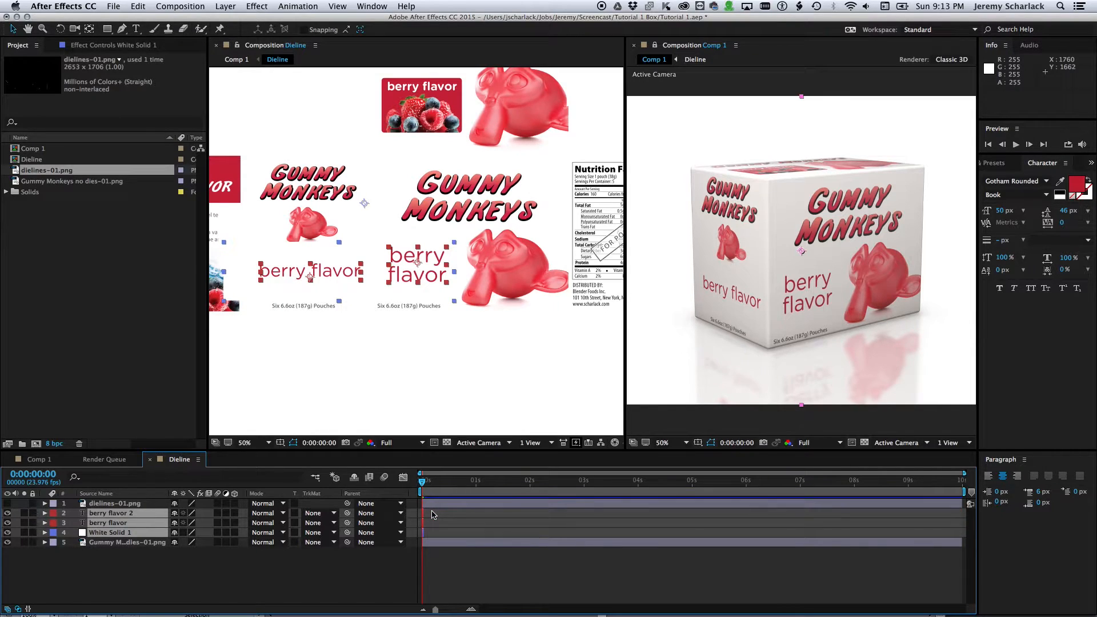
Step back and forth between the first two frames to compare the revised and original box artwork.
{"action": "key", "text": "Page_Down"}
{"action": "key", "text": "Page_Up"}
{"action": "key", "text": "Page_Down"}
{"action": "key", "text": "Page_Up"}
{"action": "key", "text": "Page_Down"}
{"action": "key", "text": "Page_Up"}
{"action": "key", "text": "Page_Down"}
{"action": "key", "text": "Page_Up"}
{"action": "key", "text": "Page_Down"}
{"action": "key", "text": "Page_Up"}
{"action": "key", "text": "Page_Down"}
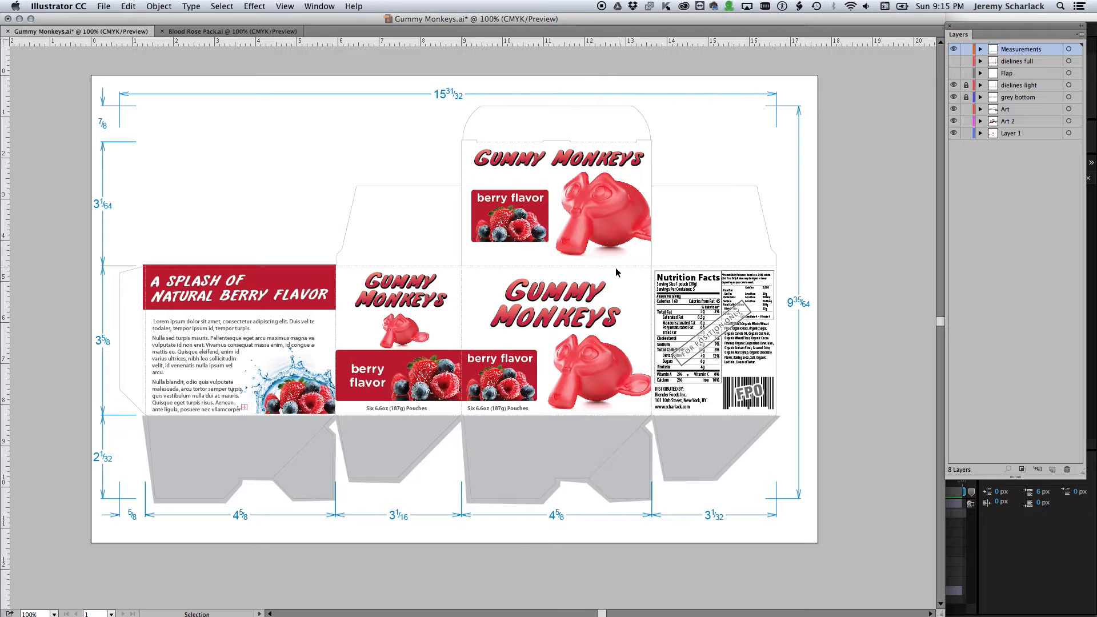
In Illustrator's Gummy Monkeys.ai, move all artwork from the Art layer to the Art 2 layer.
{"action": "left_click", "coordinate": [1068, 109]}
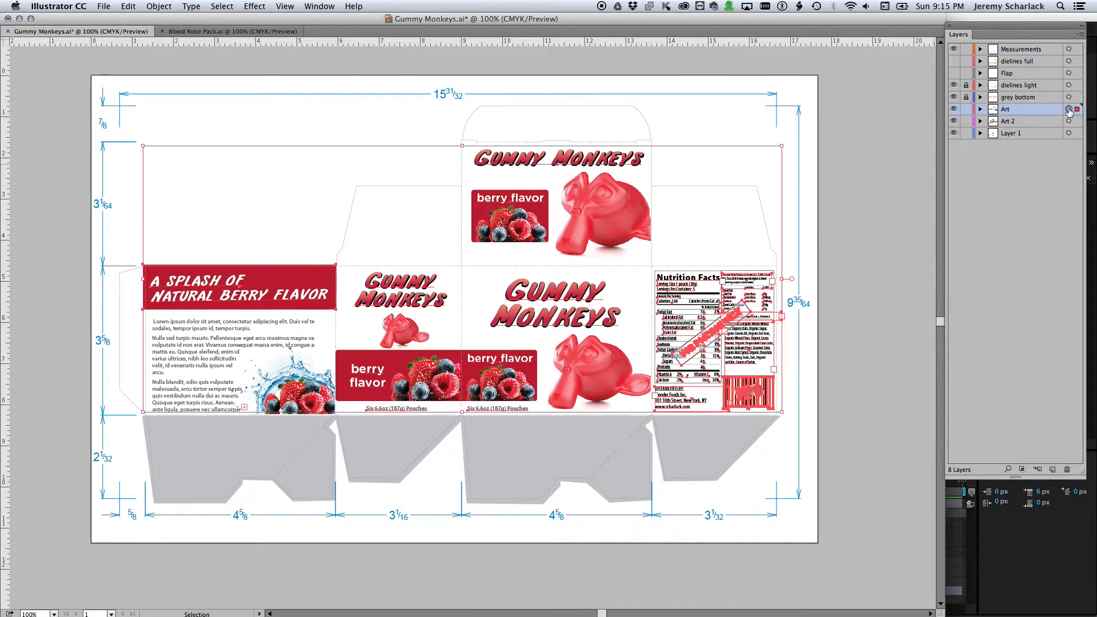
{"action": "left_click_drag", "start_coordinate": [1078, 120], "coordinate": [1079, 120]}
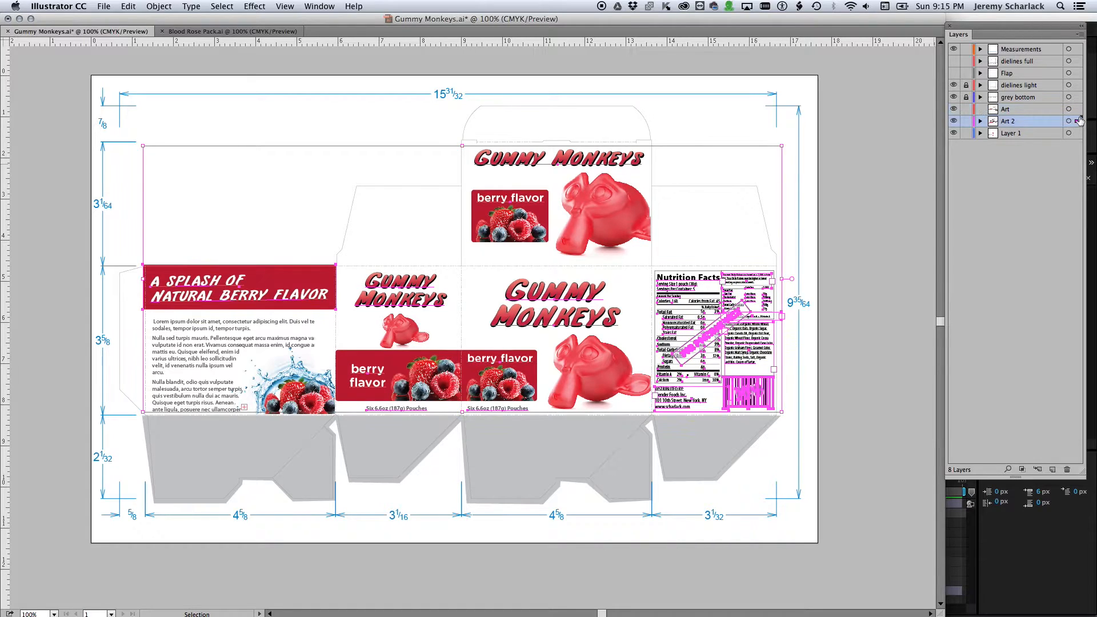
{"action": "left_click", "coordinate": [1006, 189]}
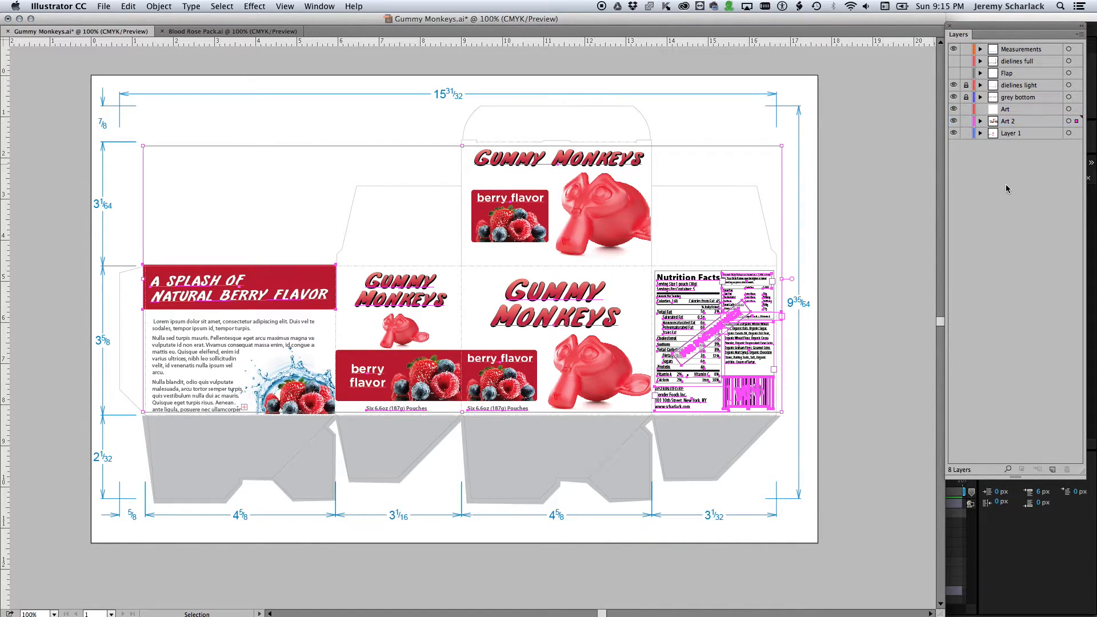
Save the Illustrator document as "Gummy Monkeys 2.ai" with the default Illustrator CC options.
{"action": "key", "text": "super+shift+s"}
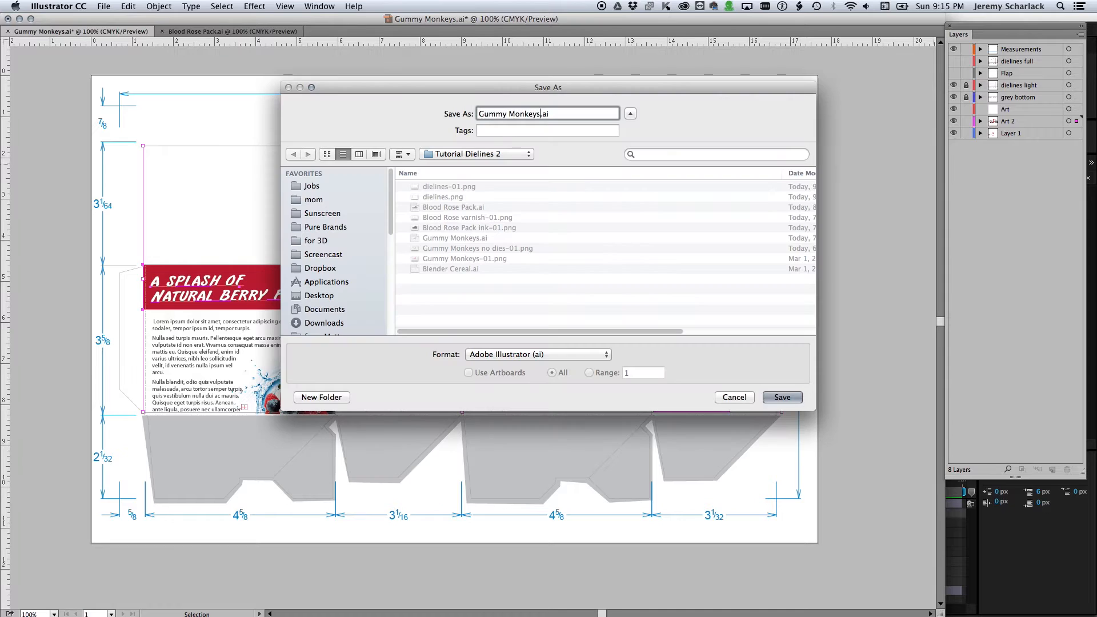
{"action": "key", "text": "Return"}
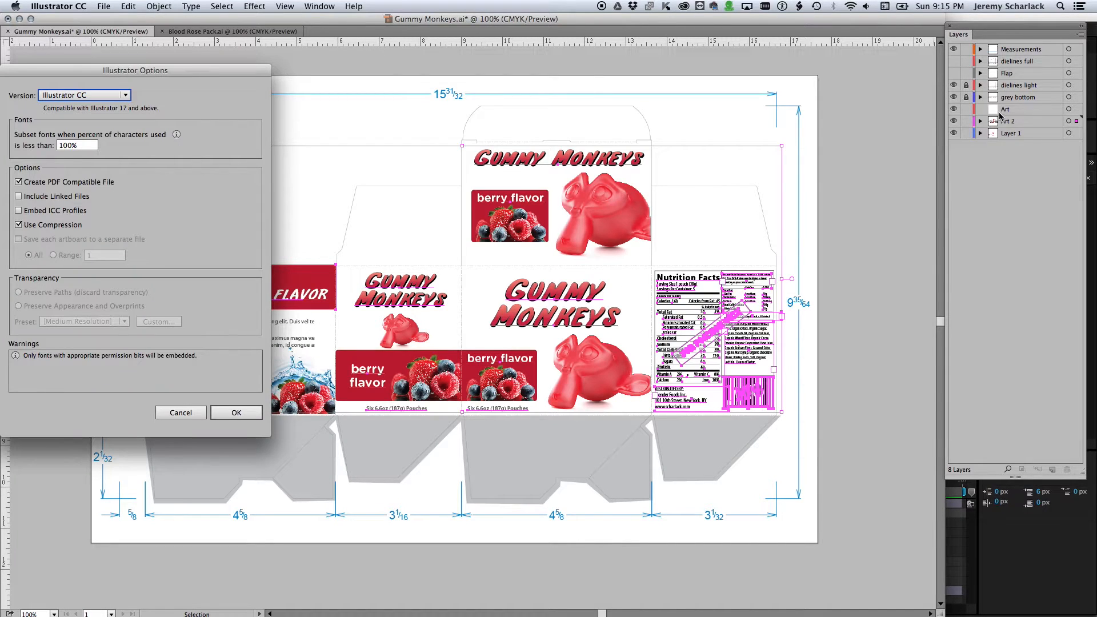
{"action": "left_click", "coordinate": [257, 411]}
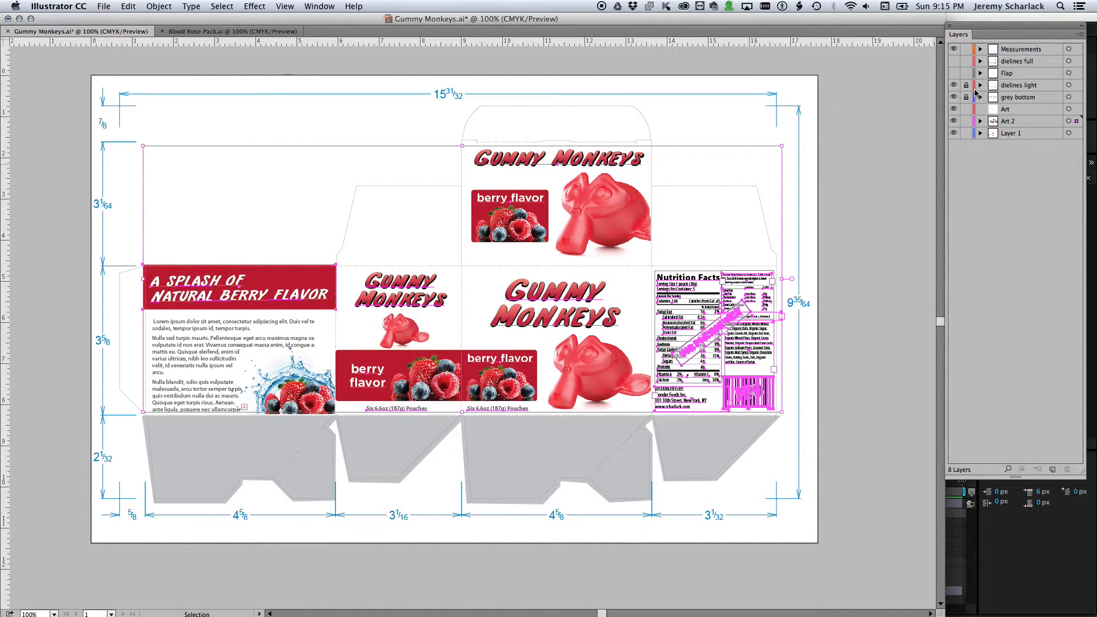
Unlock the grey bottom layer and delete it along with its artwork.
{"action": "left_click", "coordinate": [965, 97]}
{"action": "left_click", "coordinate": [1016, 98]}
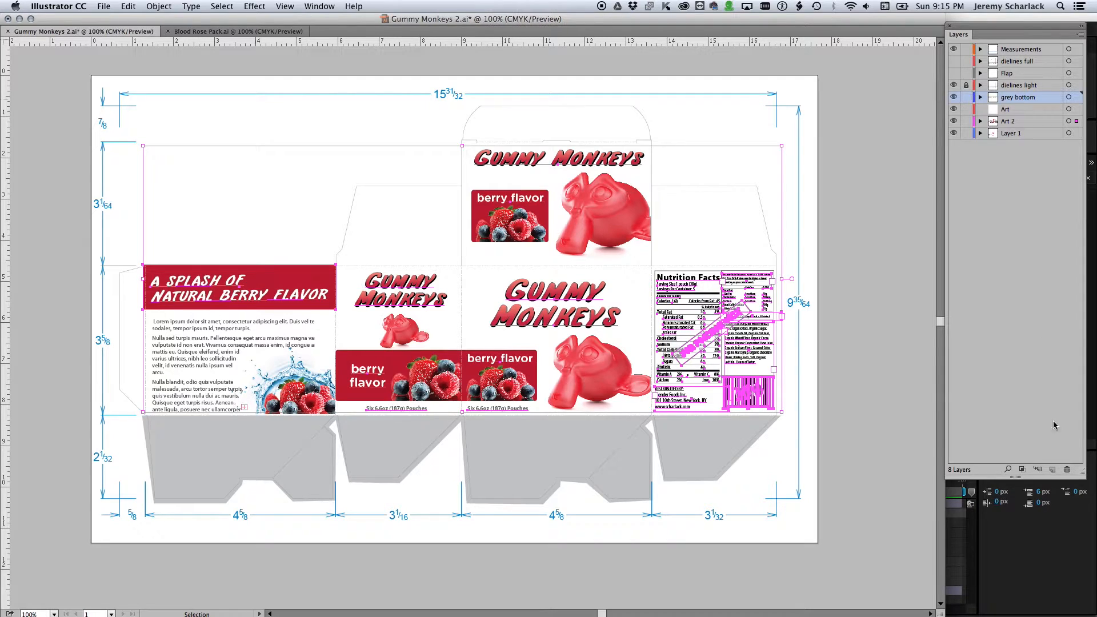
{"action": "left_click", "coordinate": [1066, 470]}
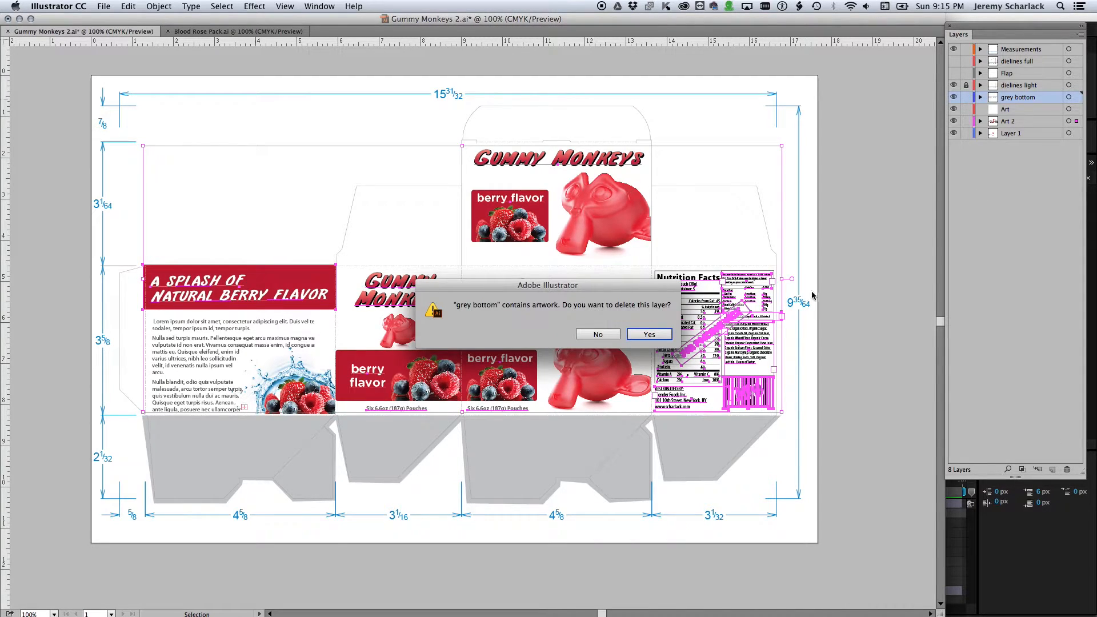
{"action": "left_click", "coordinate": [652, 333]}
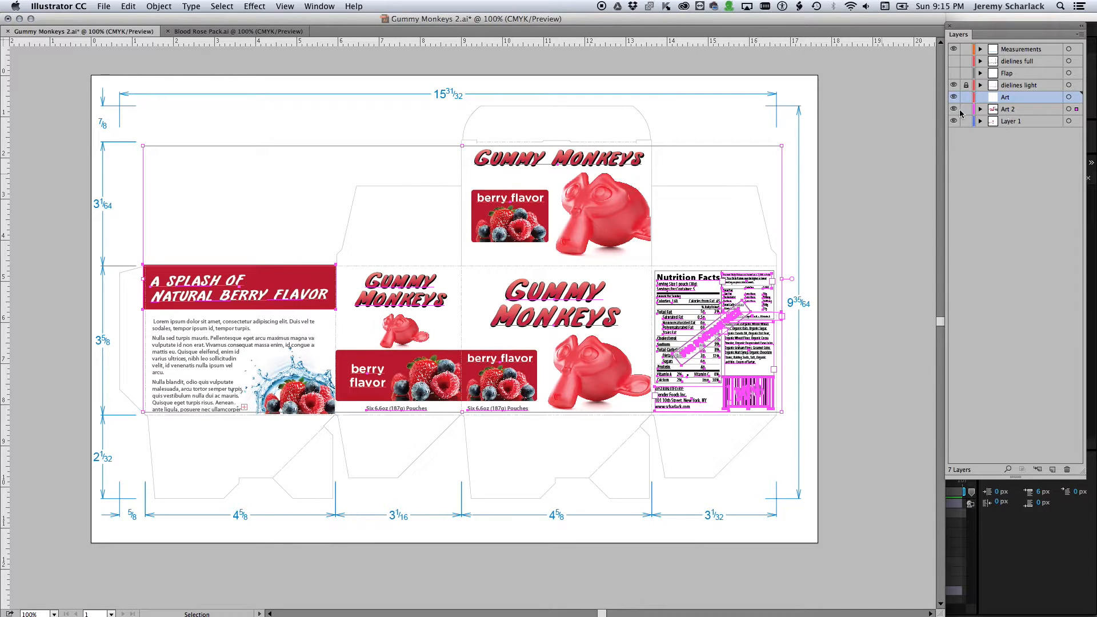
Switch to After Effects and import "Gummy Monkeys 2.ai" as a Composition.
{"action": "key", "text": "super+Tab"}
{"action": "double_click", "coordinate": [68, 236]}
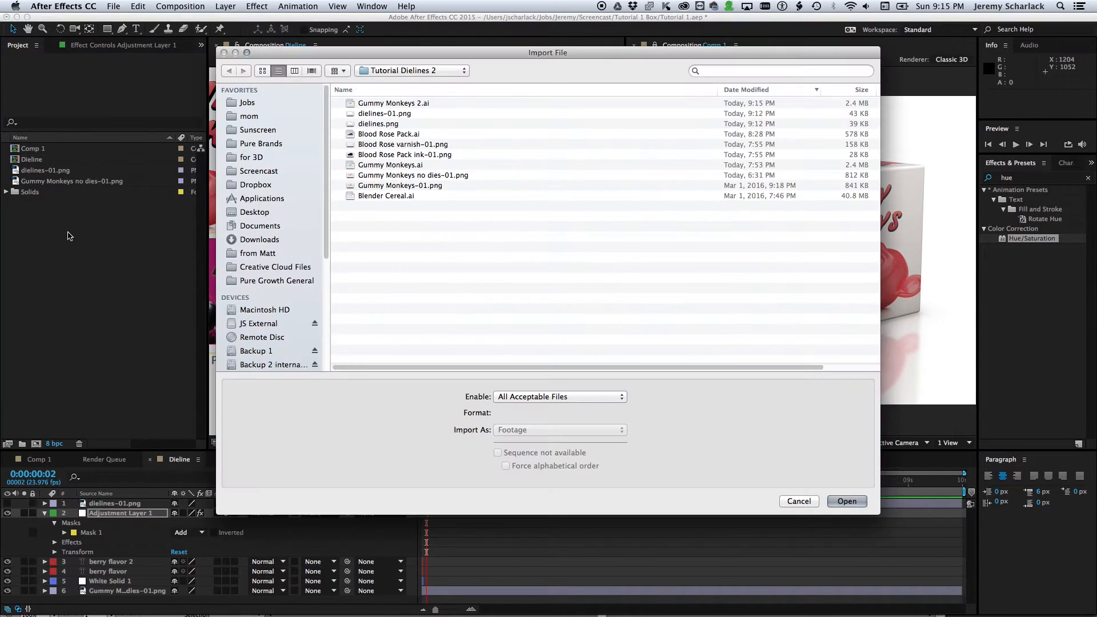
{"action": "left_click", "coordinate": [410, 105]}
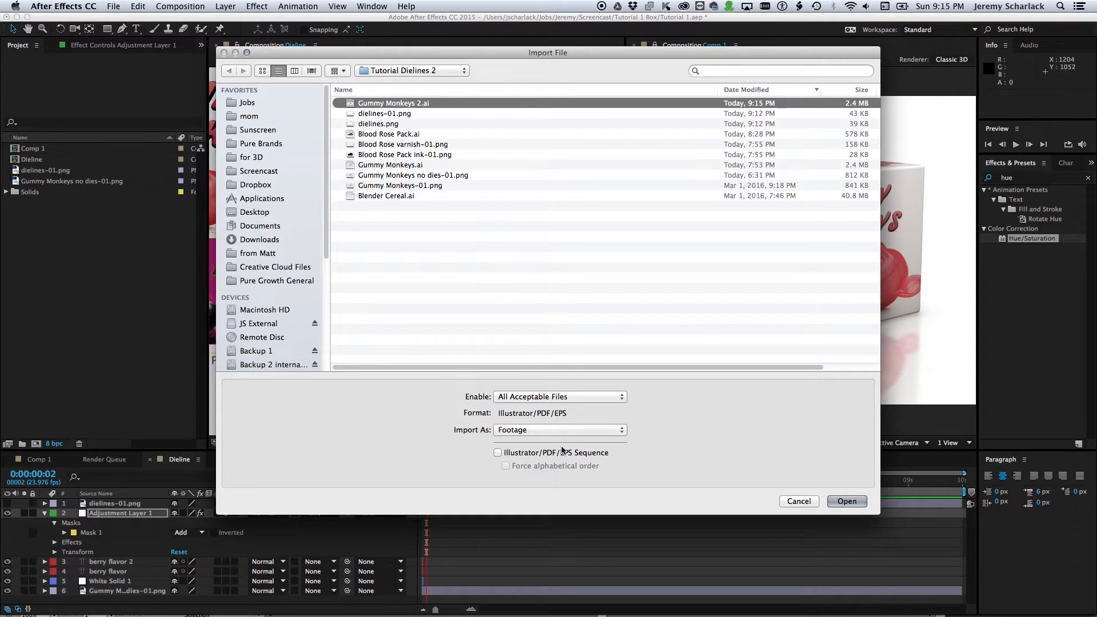
{"action": "left_click", "coordinate": [543, 434]}
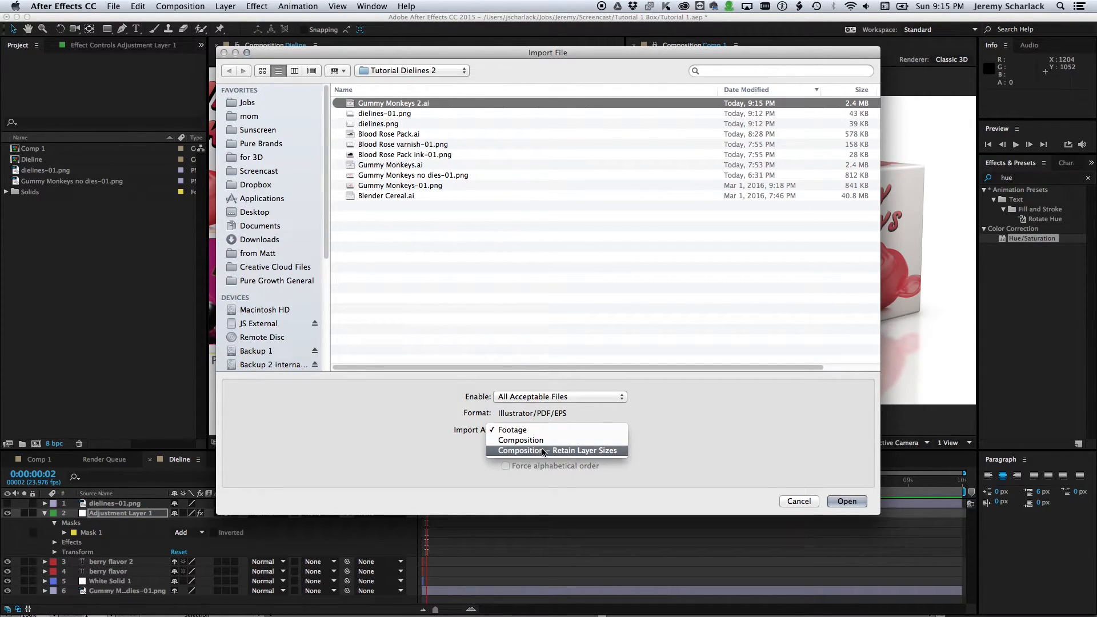
{"action": "left_click", "coordinate": [542, 440]}
{"action": "left_click", "coordinate": [847, 502]}
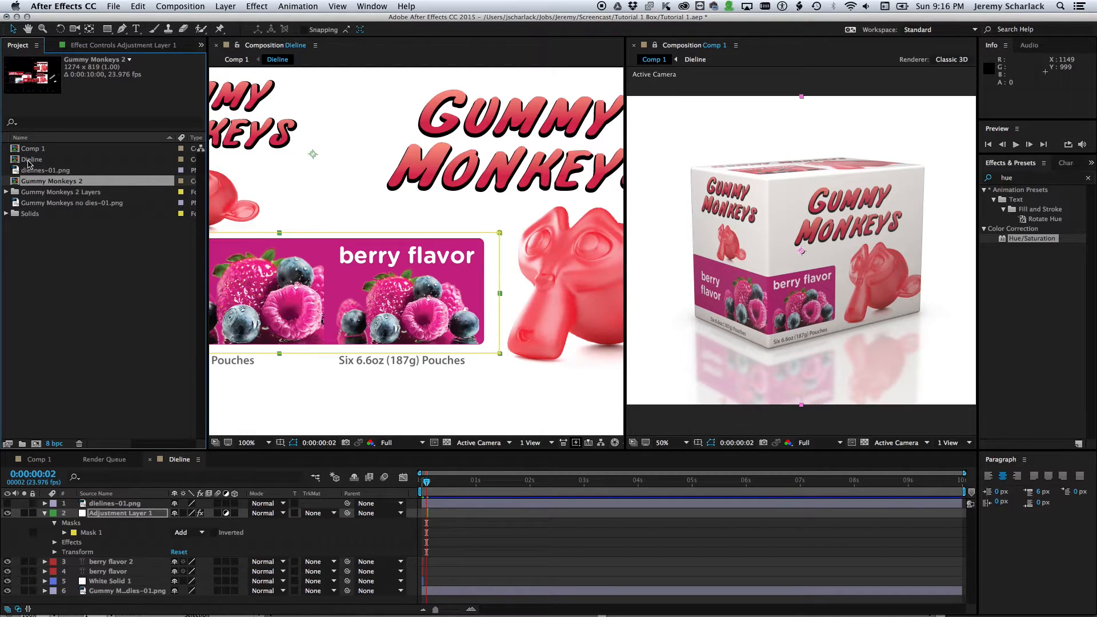
Open the Gummy Monkeys 2 composition, add a white solid beneath all its layers and remove the empty Art layer.
{"action": "left_click", "coordinate": [14, 150]}
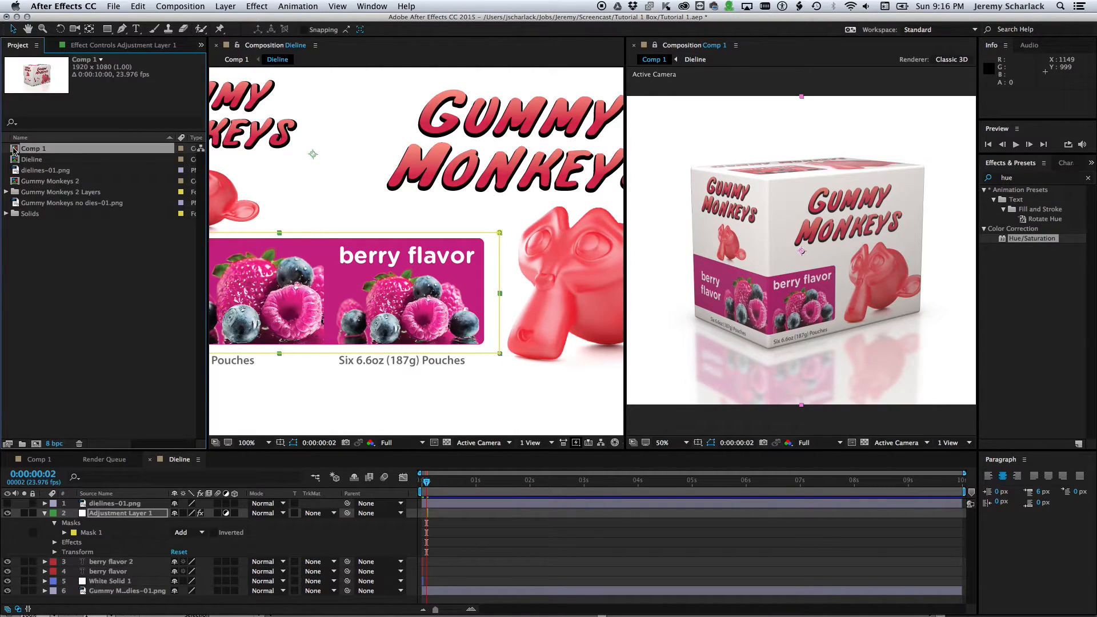
{"action": "left_click", "coordinate": [15, 182]}
{"action": "double_click", "coordinate": [13, 182]}
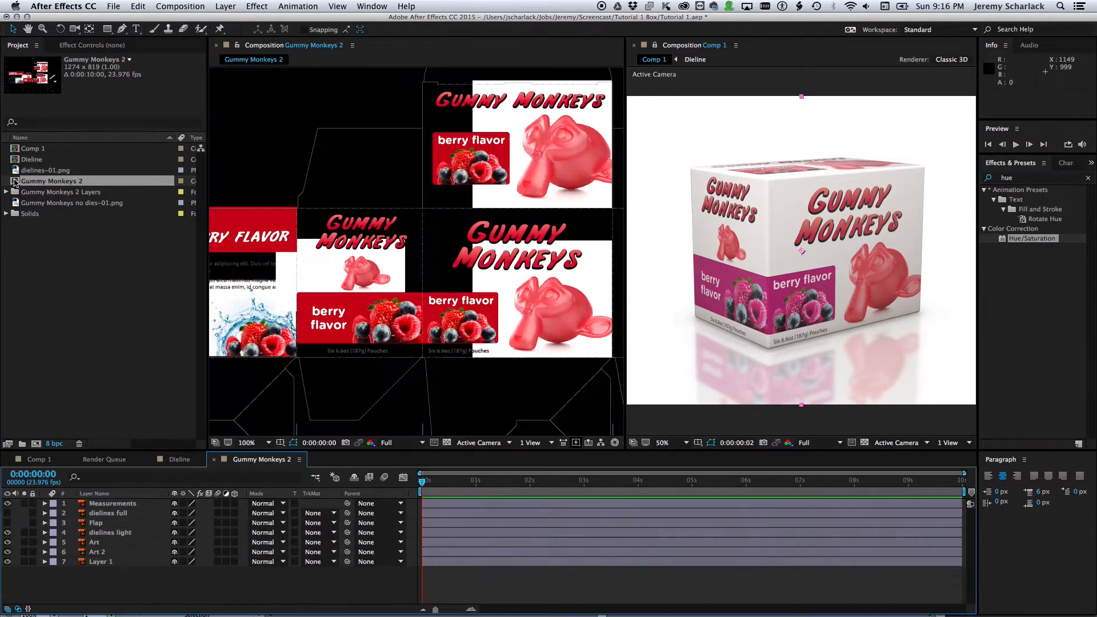
{"action": "scroll", "coordinate": [455, 328], "scroll_direction": "down", "scroll_amount": 1}
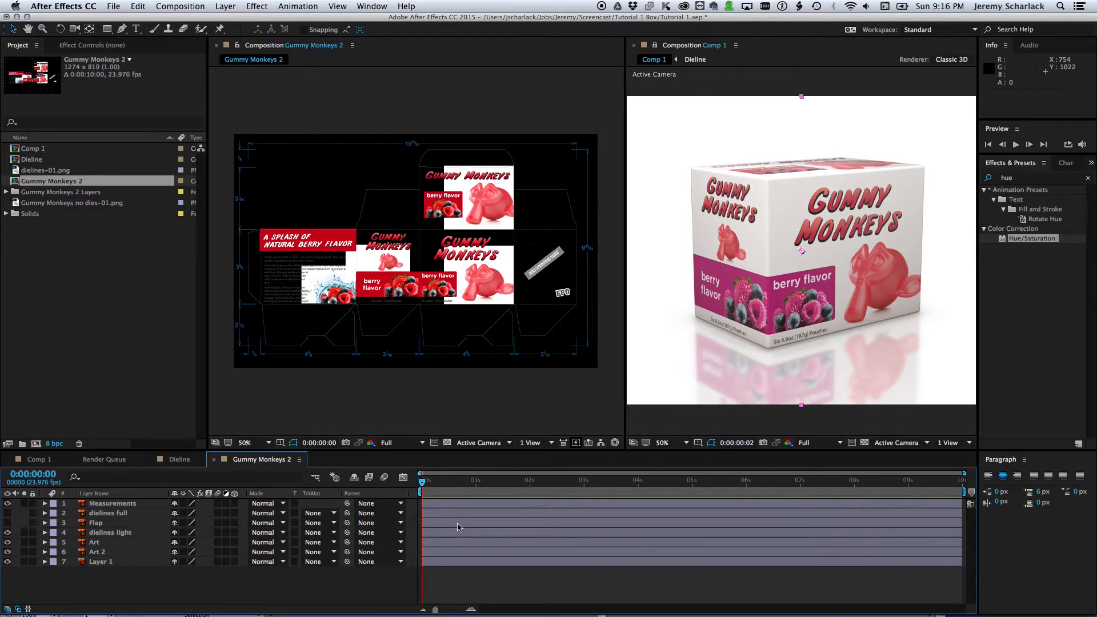
{"action": "key", "text": "super+y"}
{"action": "key", "text": "Return"}
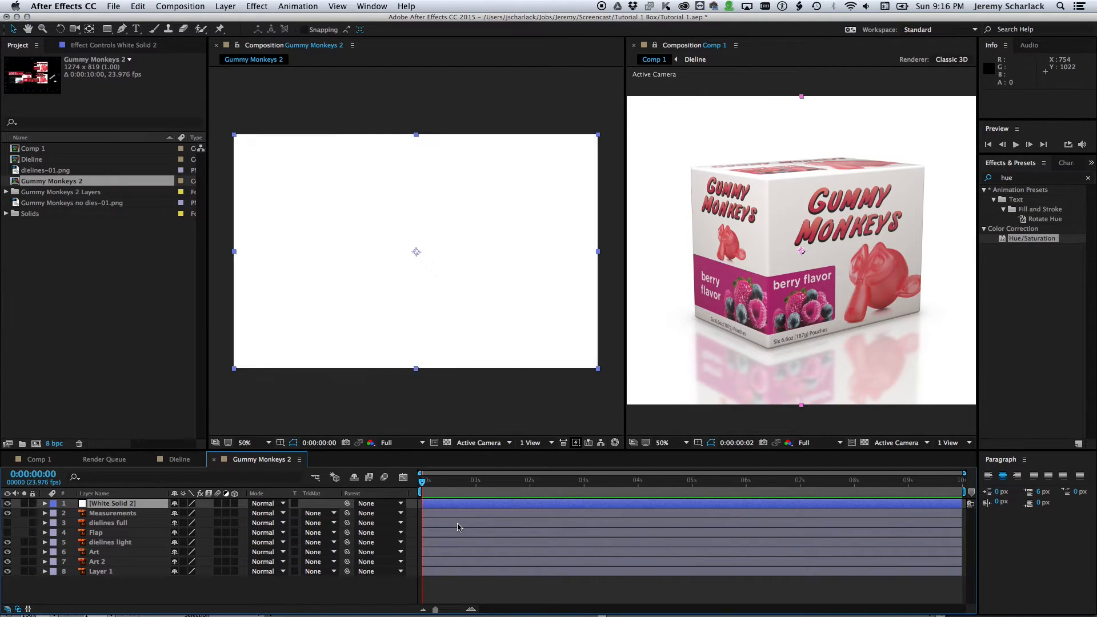
{"action": "key", "text": "super+shift+bracketleft"}
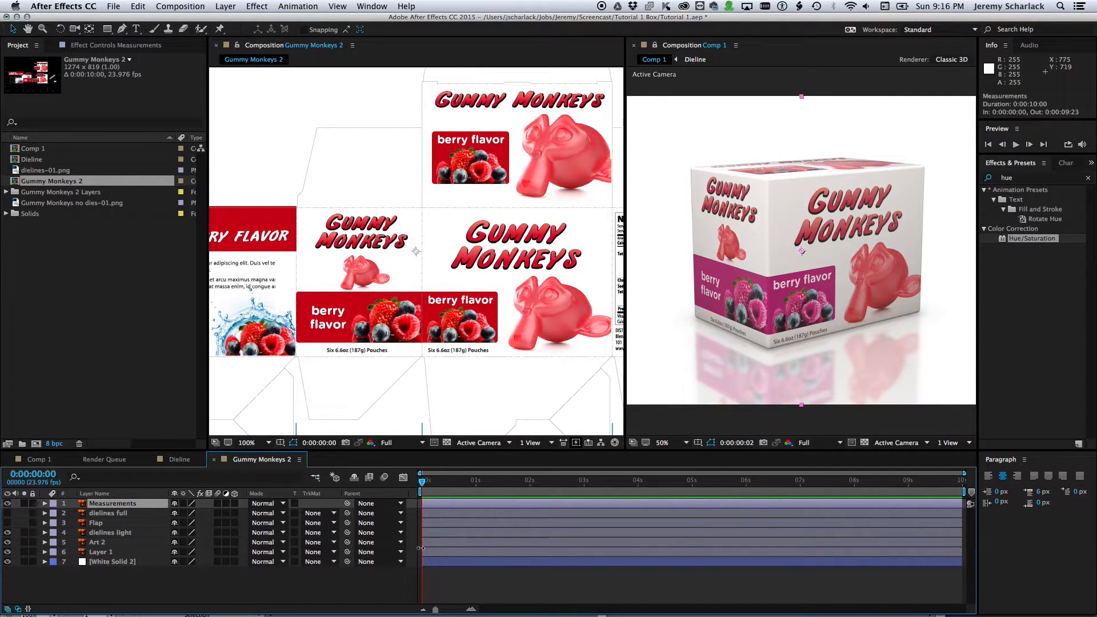
Copy the Art 2 and Layer 1 layers and paste them above all layers in the Dieline composition.
{"action": "left_click", "coordinate": [429, 543]}
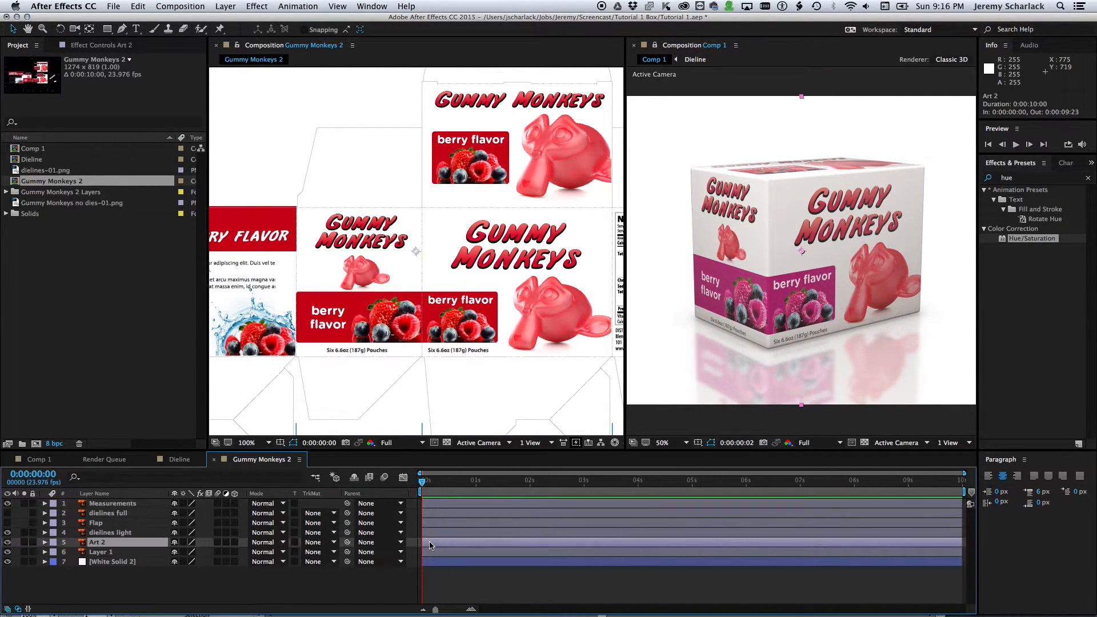
{"action": "left_click", "coordinate": [434, 553], "text": "shift"}
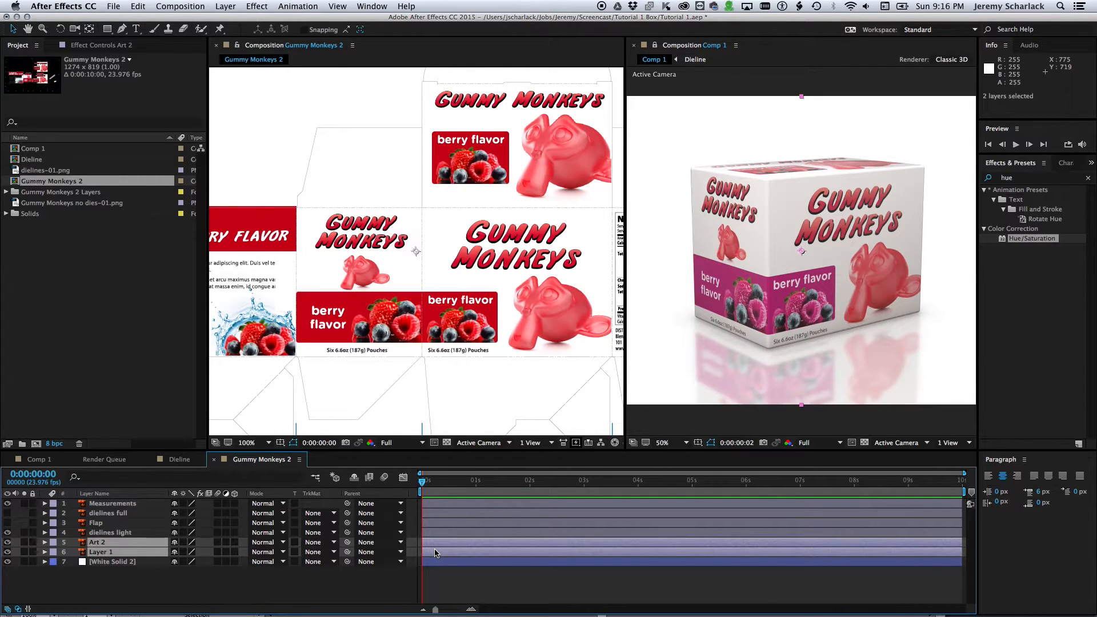
{"action": "key", "text": "super+c"}
{"action": "left_click", "coordinate": [14, 167]}
{"action": "double_click", "coordinate": [14, 162]}
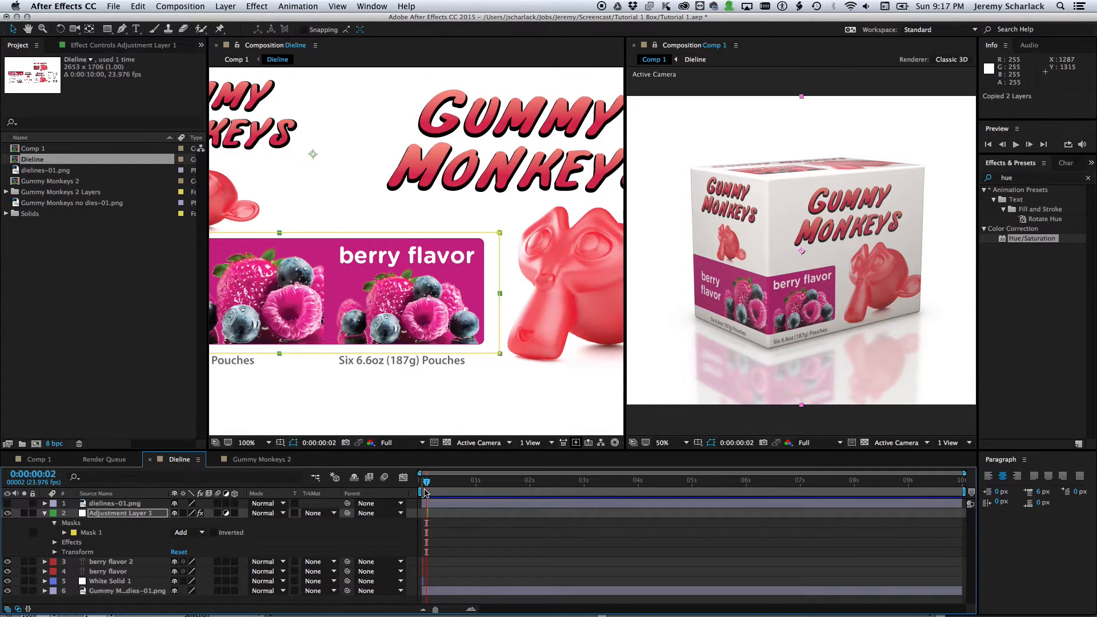
{"action": "left_click", "coordinate": [433, 502]}
{"action": "key", "text": "super+v"}
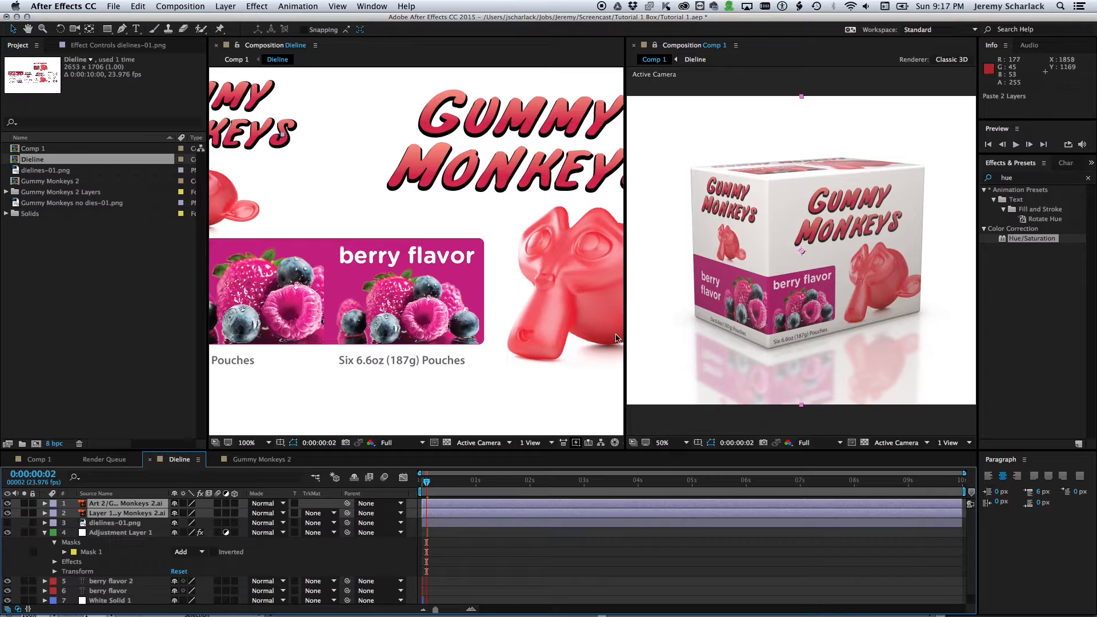
Parent the Art 2 layer to Layer 1 and set Layer 1's scale to 150/72*100 percent.
{"action": "key", "text": "comma"}
{"action": "key", "text": "comma"}
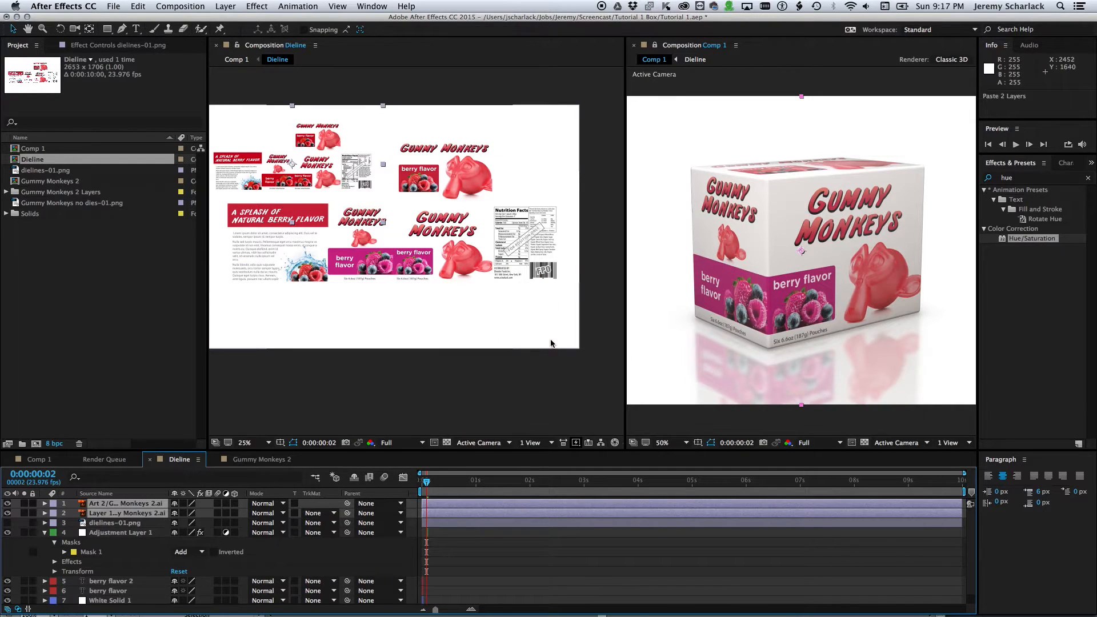
{"action": "left_click", "coordinate": [457, 517]}
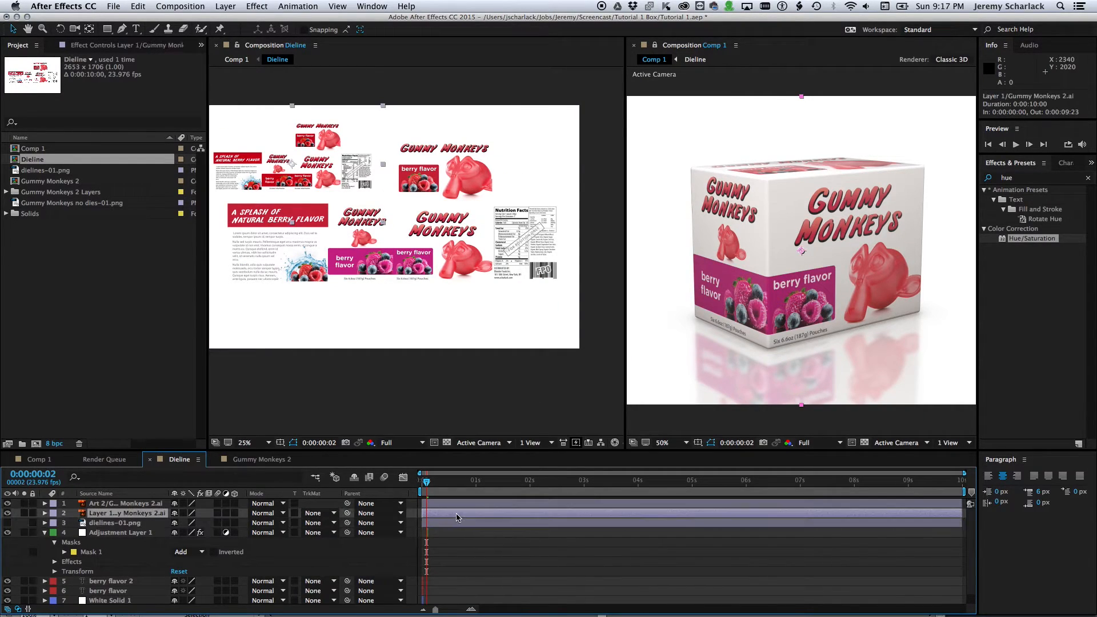
{"action": "left_click_drag", "start_coordinate": [347, 504], "coordinate": [426, 512]}
{"action": "key", "text": "s"}
{"action": "left_click", "coordinate": [212, 523]}
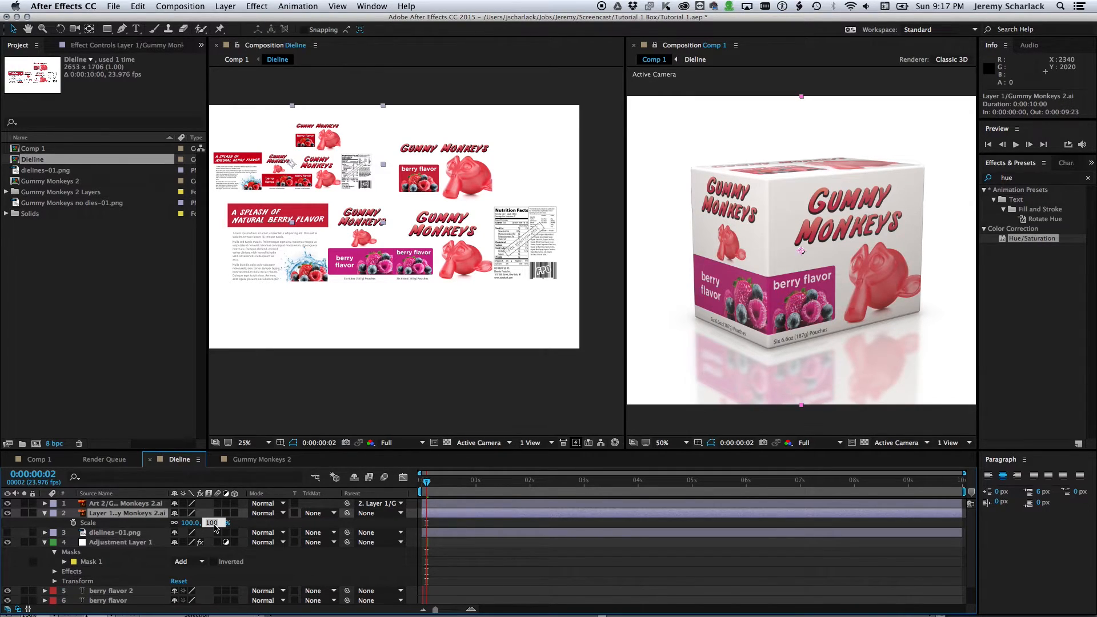
{"action": "type", "text": "150"}
{"action": "type", "text": "/72"}
{"action": "type", "text": "*100"}
{"action": "key", "text": "Return"}
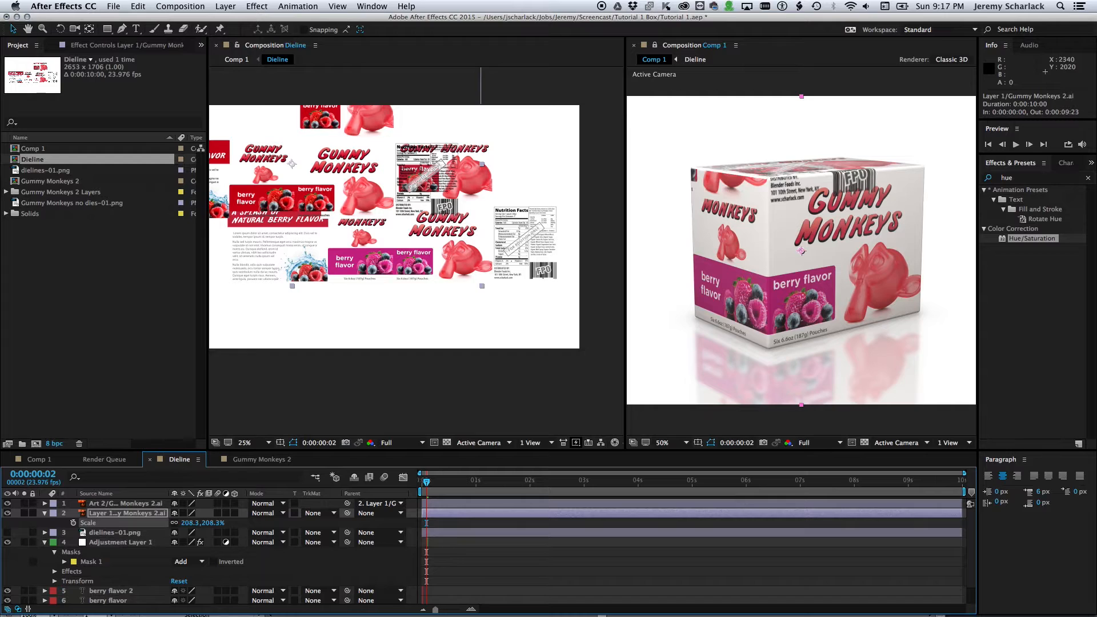
Align the scaled Illustrator artwork over the existing box art and turn on continuous rasterization for both pasted layers.
{"action": "left_click_drag", "start_coordinate": [380, 181], "coordinate": [476, 241]}
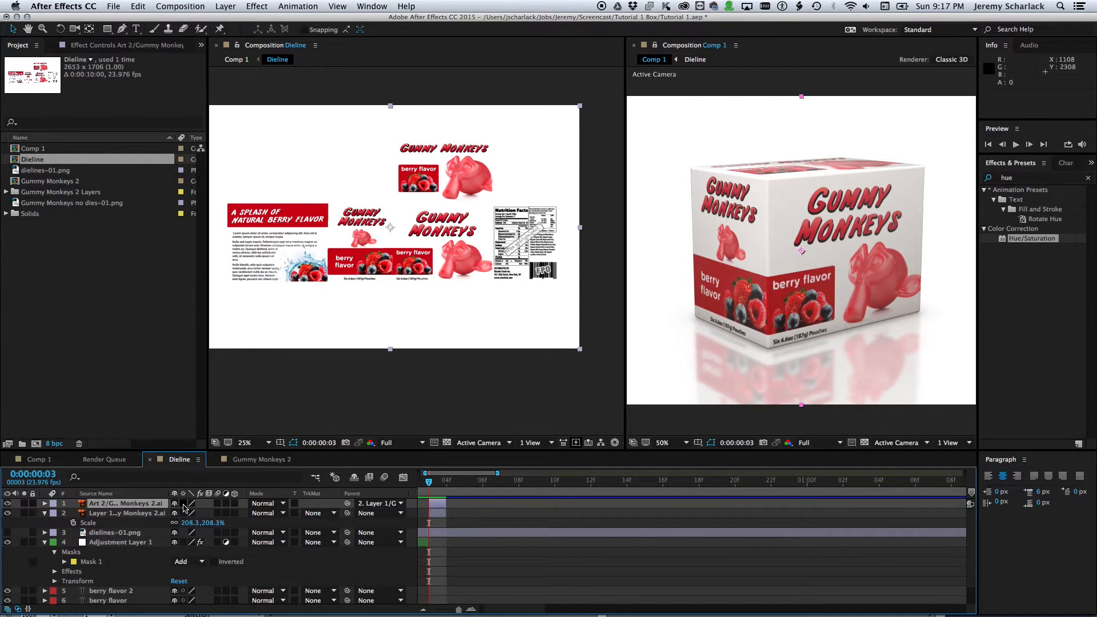
{"action": "left_click", "coordinate": [183, 503]}
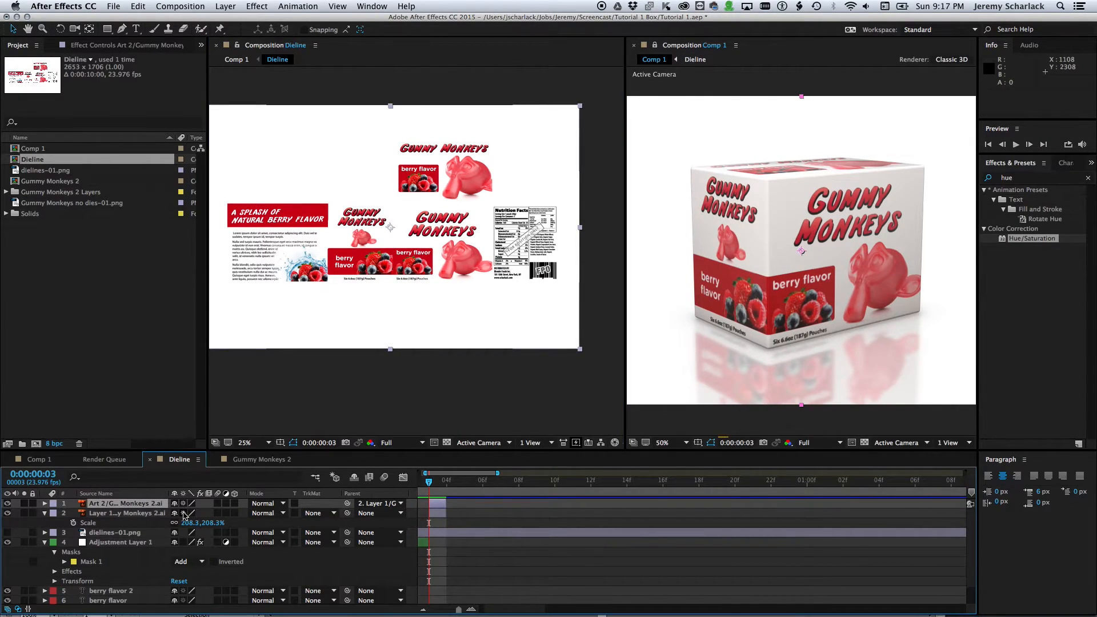
{"action": "key", "text": "slash"}
{"action": "scroll", "coordinate": [440, 302], "scroll_direction": "down", "scroll_amount": 2}
{"action": "scroll", "coordinate": [441, 303], "scroll_direction": "up", "scroll_amount": 3}
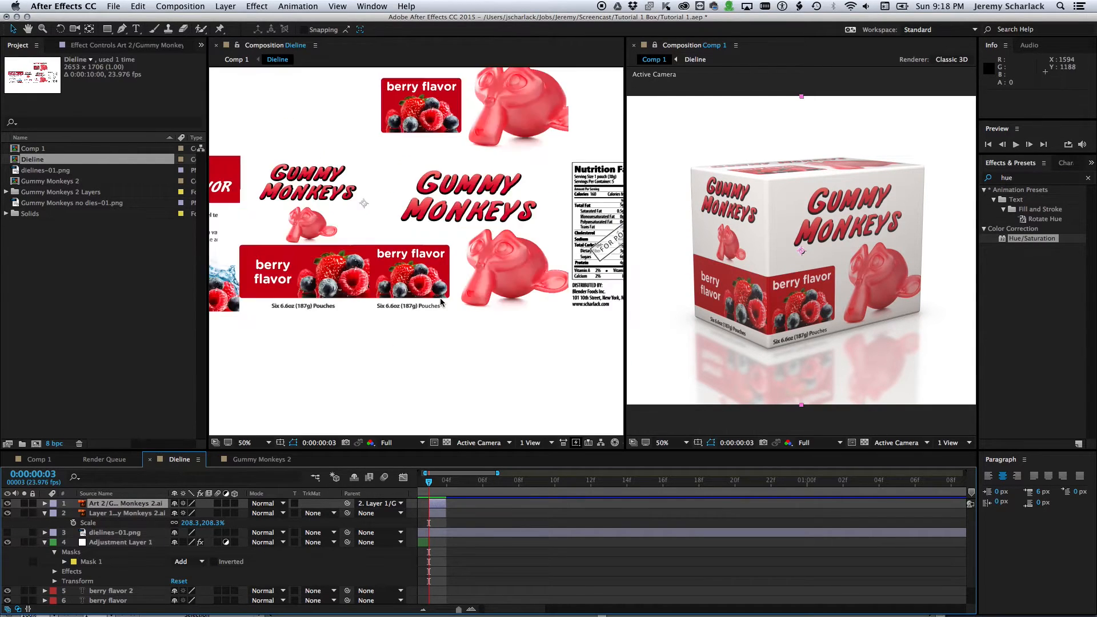
{"action": "scroll", "coordinate": [440, 302], "scroll_direction": "down", "scroll_amount": 1}
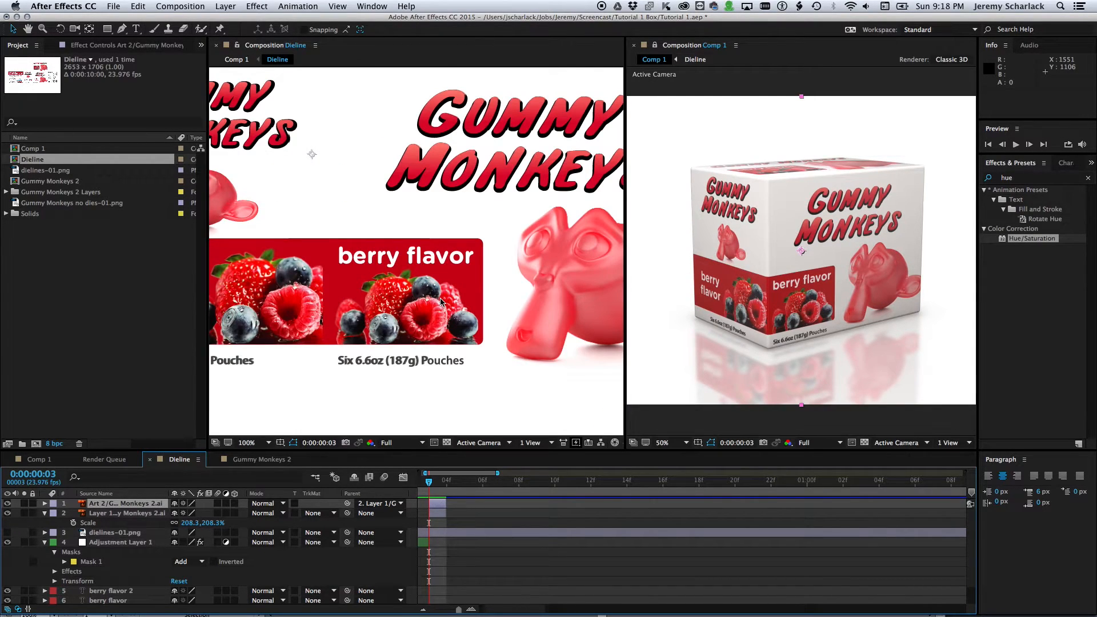
{"action": "scroll", "coordinate": [441, 302], "scroll_direction": "down", "scroll_amount": 1}
Set the Art 2 layer's parent to None and shift Layer 1's monkey artwork independently, slightly up and to the left.
{"action": "left_click", "coordinate": [441, 514]}
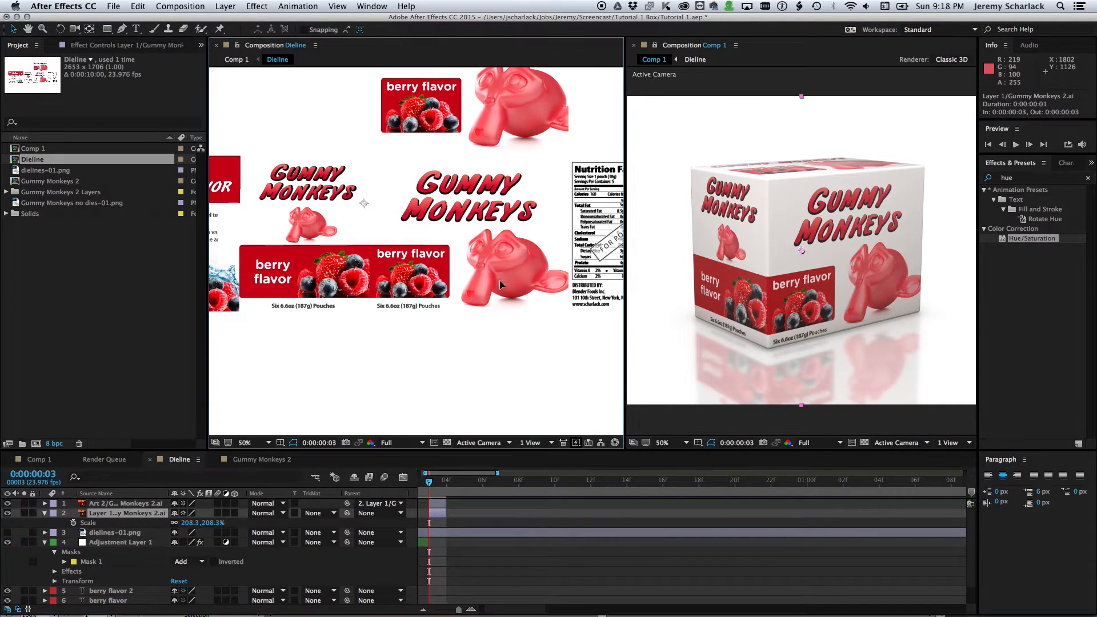
{"action": "left_click_drag", "start_coordinate": [500, 280], "coordinate": [489, 290]}
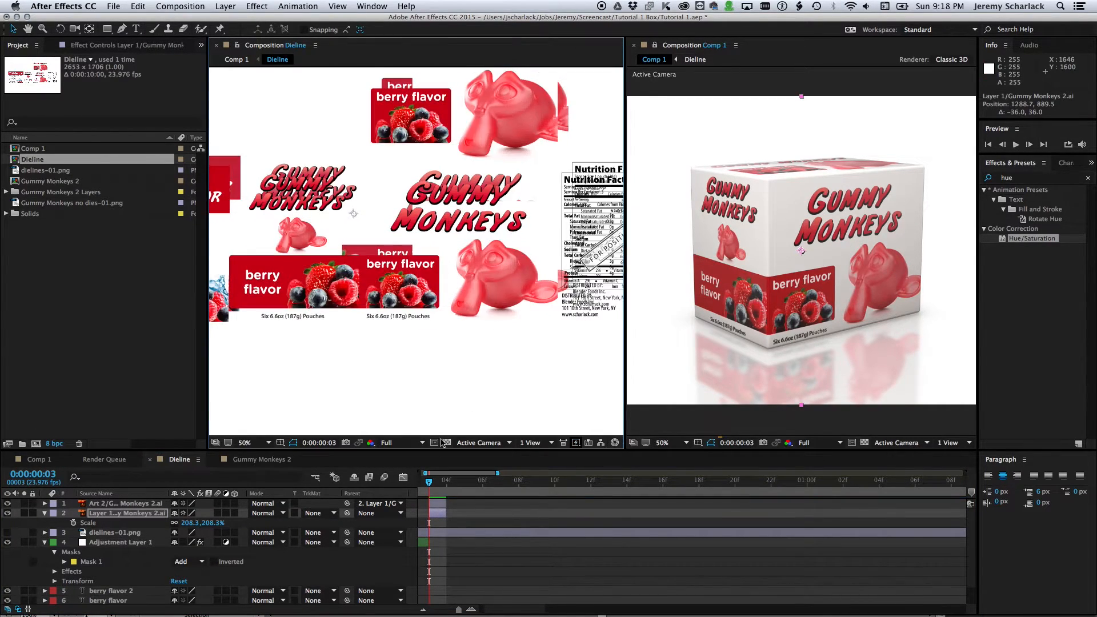
{"action": "left_click", "coordinate": [378, 503]}
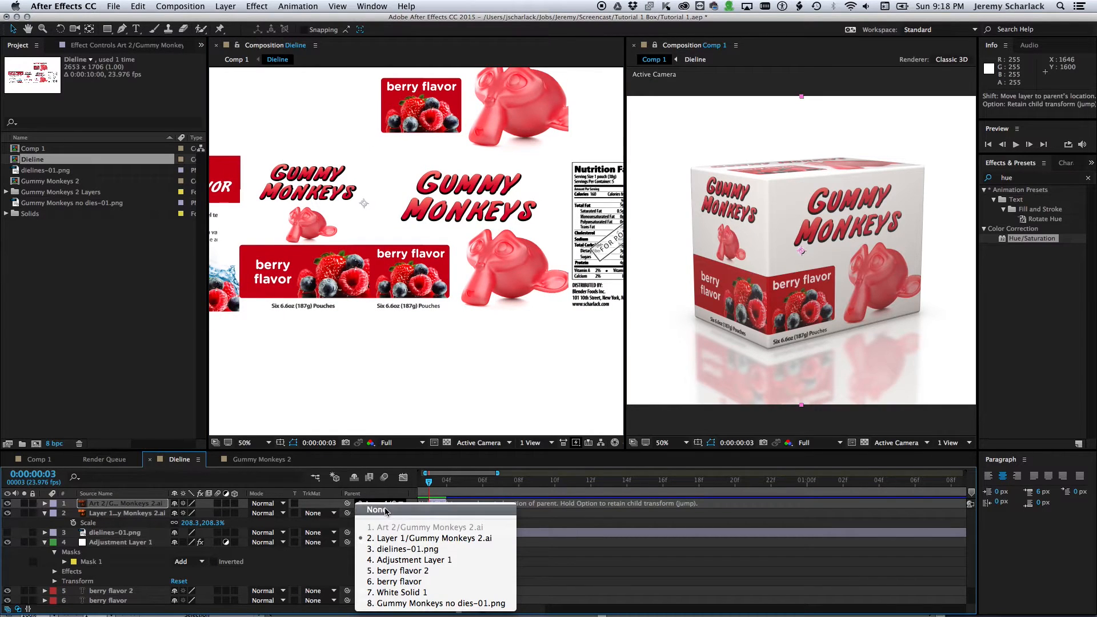
{"action": "left_click", "coordinate": [377, 506]}
{"action": "left_click", "coordinate": [427, 513]}
{"action": "mouse_move", "coordinate": [521, 335]}
{"action": "left_mouse_down"}
{"action": "mouse_move", "coordinate": [506, 349]}
{"action": "mouse_move", "coordinate": [508, 330]}
{"action": "left_mouse_up"}
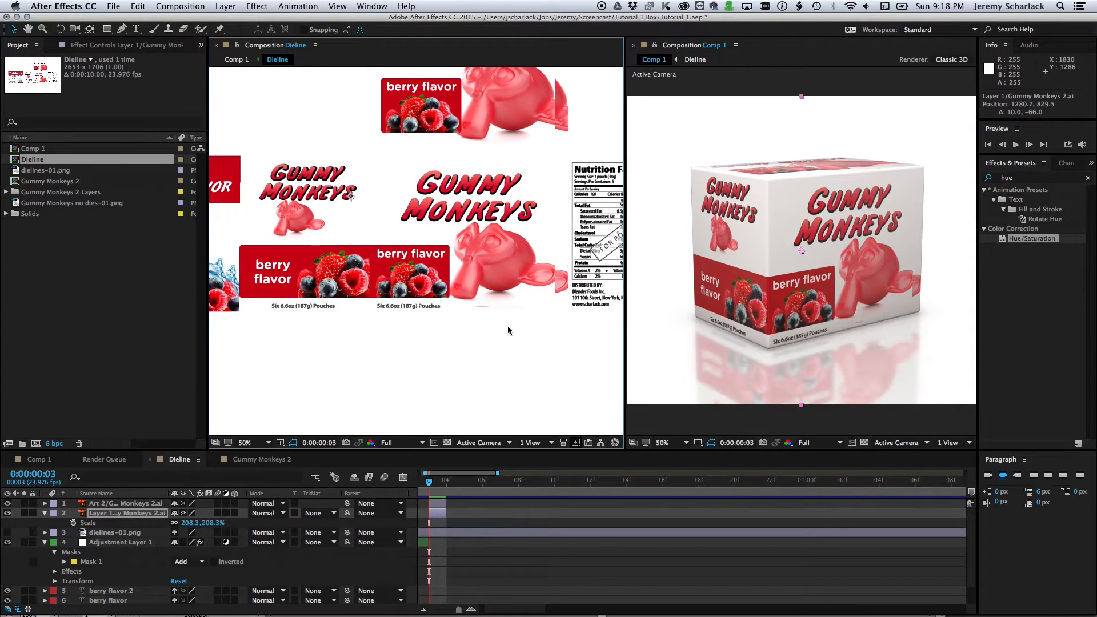
Add a white solid directly beneath Layer 1 to hide the original artwork, undoing any accidental move of the solid.
{"action": "left_click", "coordinate": [446, 533]}
{"action": "key", "text": "ctrl+y"}
{"action": "key", "text": "Return"}
{"action": "left_click_drag", "start_coordinate": [523, 254], "coordinate": [499, 258]}
{"action": "key", "text": "super+z"}
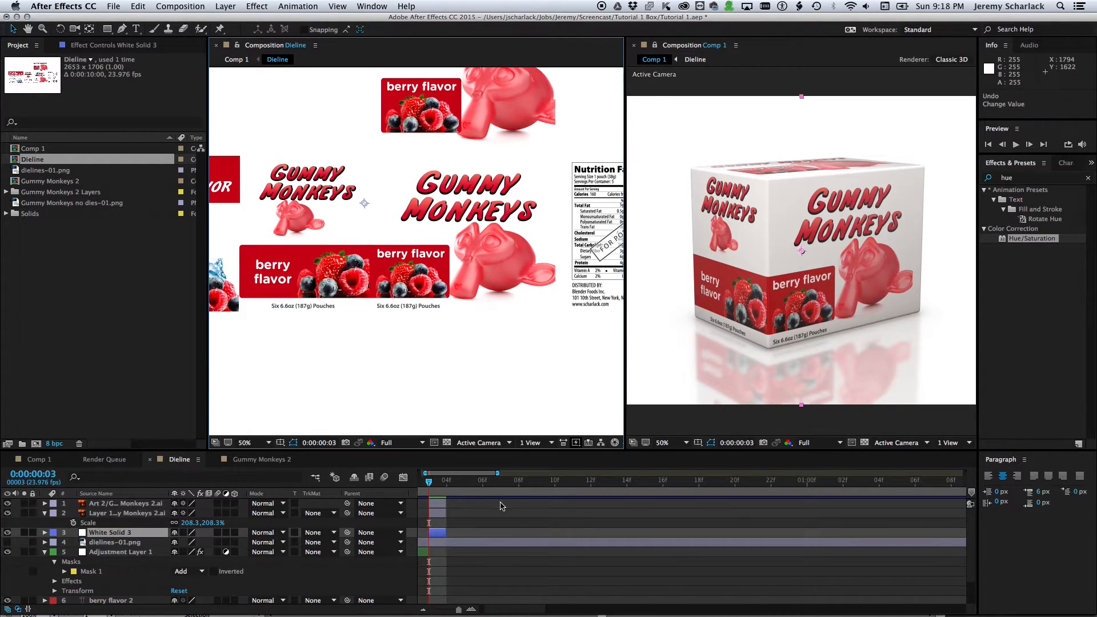
Try repositioning Layer 1's monkey artwork over the white background.
{"action": "left_click", "coordinate": [441, 512]}
{"action": "left_click_drag", "start_coordinate": [514, 289], "coordinate": [492, 291]}
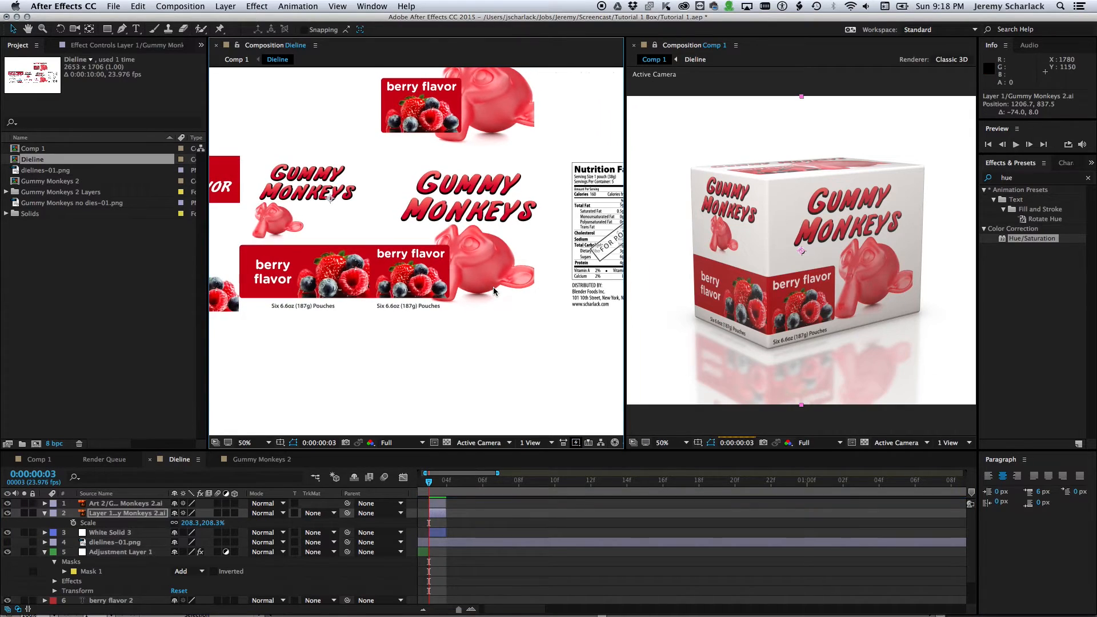
{"action": "key", "text": "super+z"}
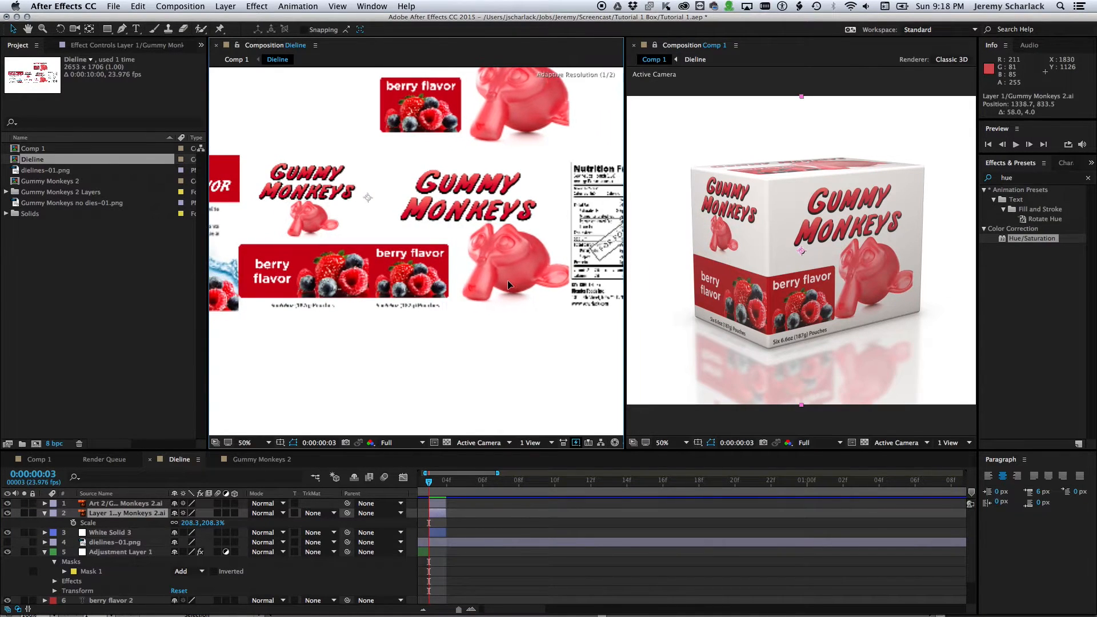
{"action": "left_click_drag", "start_coordinate": [509, 285], "coordinate": [492, 286]}
Apply Hue/Saturation to Layer 1 with a Master Hue of 11° and an increased Master Saturation.
{"action": "left_click_drag", "start_coordinate": [1042, 239], "coordinate": [436, 518]}
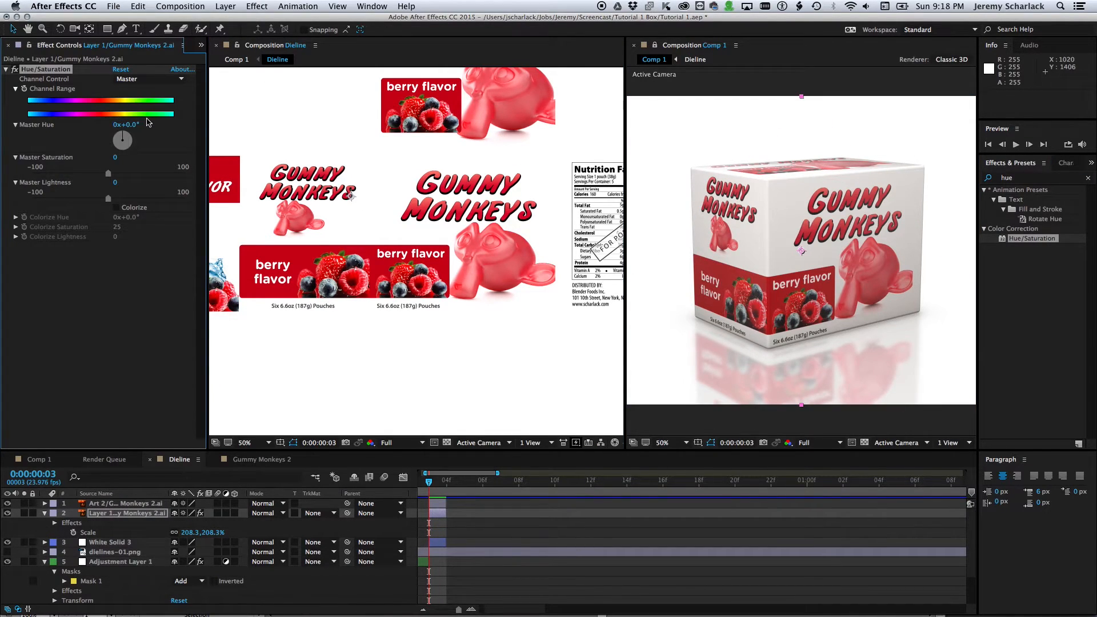
{"action": "left_click_drag", "start_coordinate": [137, 124], "coordinate": [136, 124]}
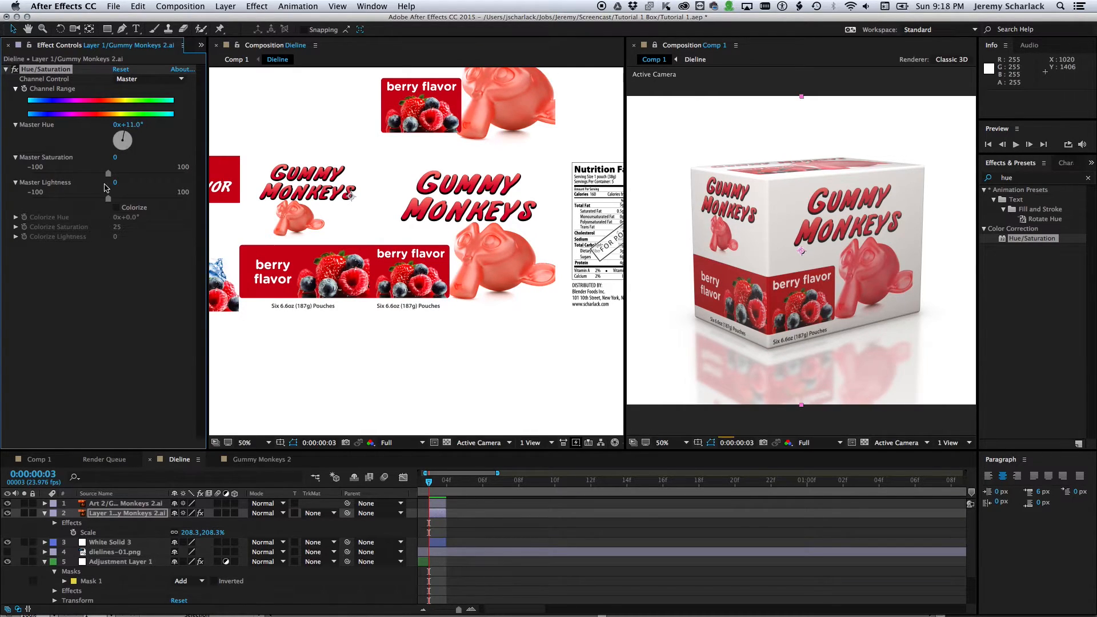
{"action": "left_click_drag", "start_coordinate": [108, 174], "coordinate": [123, 174]}
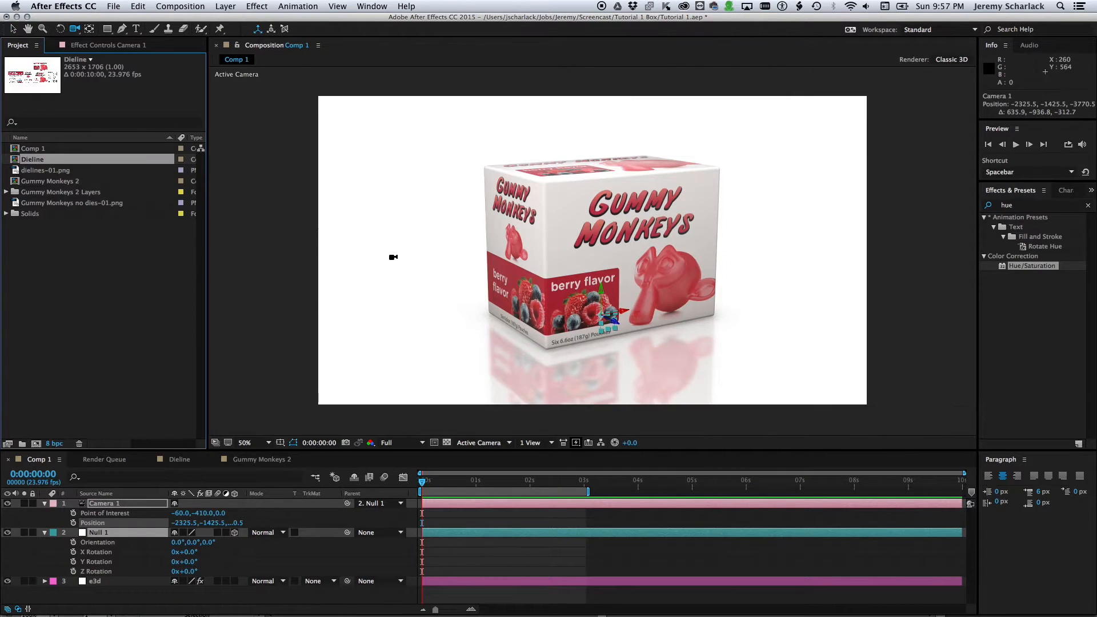
{"action": "left_click", "coordinate": [90, 250]}
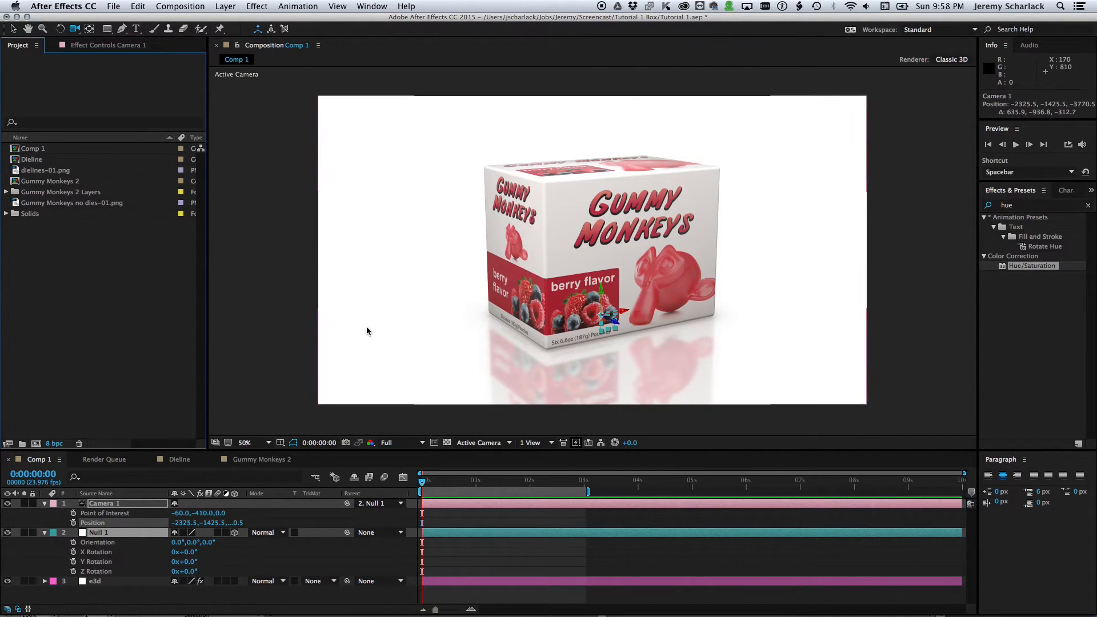
Switch to Firefox and open the selected candy aisle photo at full size from the image search.
{"action": "key", "text": "super+Tab"}
{"action": "key", "text": "super+Tab"}
{"action": "key", "text": "super+Tab"}
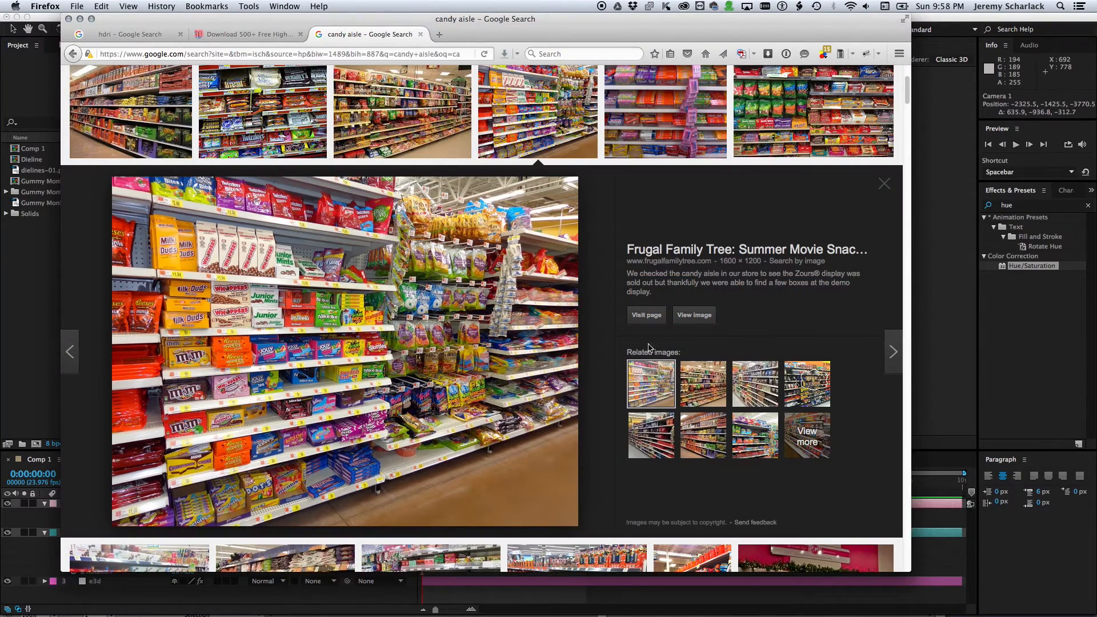
{"action": "left_click", "coordinate": [694, 315]}
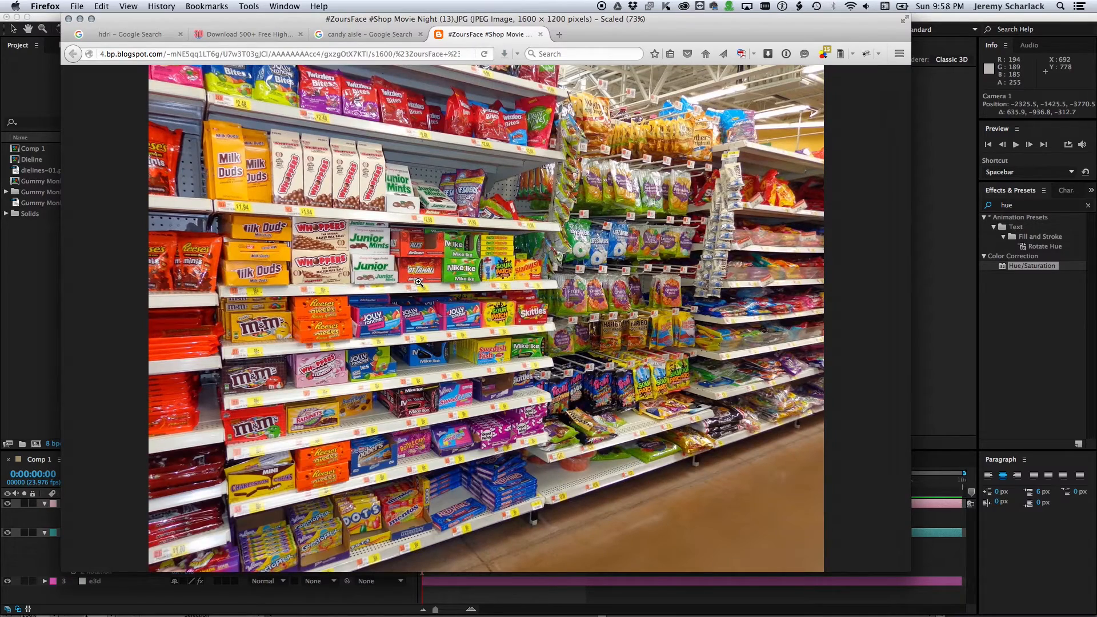
Bring the full-size candy aisle photo into the After Effects project and create a composition from it.
{"action": "left_click_drag", "start_coordinate": [463, 353], "coordinate": [115, 286]}
{"action": "key", "text": "super+Tab"}
{"action": "key", "text": "super+Tab"}
{"action": "left_click", "coordinate": [505, 201]}
{"action": "key", "text": "super+Tab"}
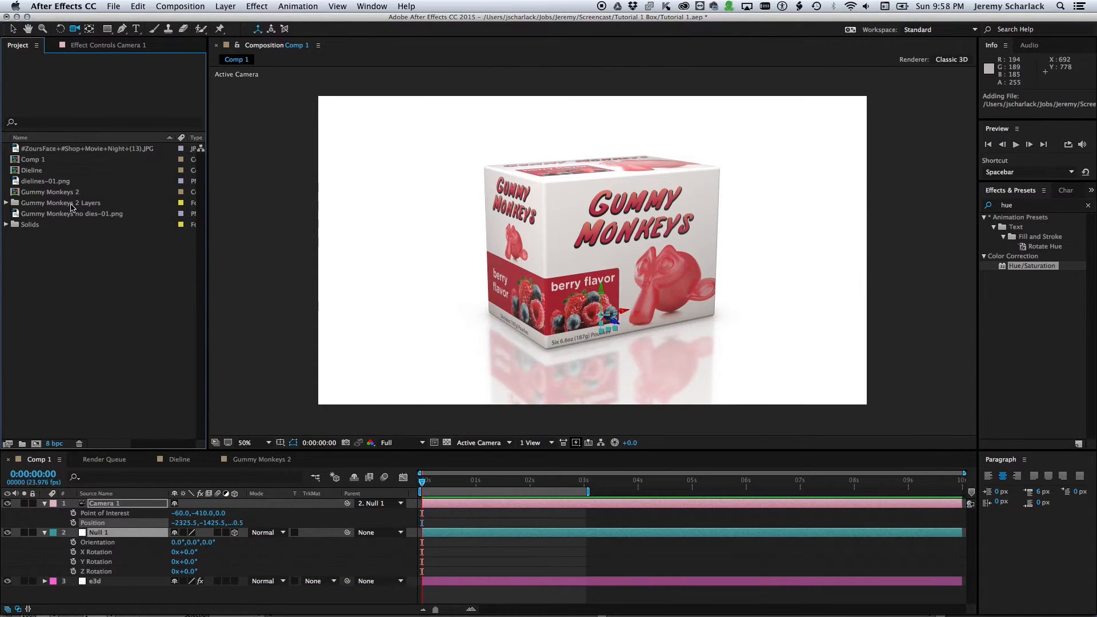
{"action": "left_click", "coordinate": [16, 150]}
{"action": "left_click_drag", "start_coordinate": [16, 149], "coordinate": [43, 443]}
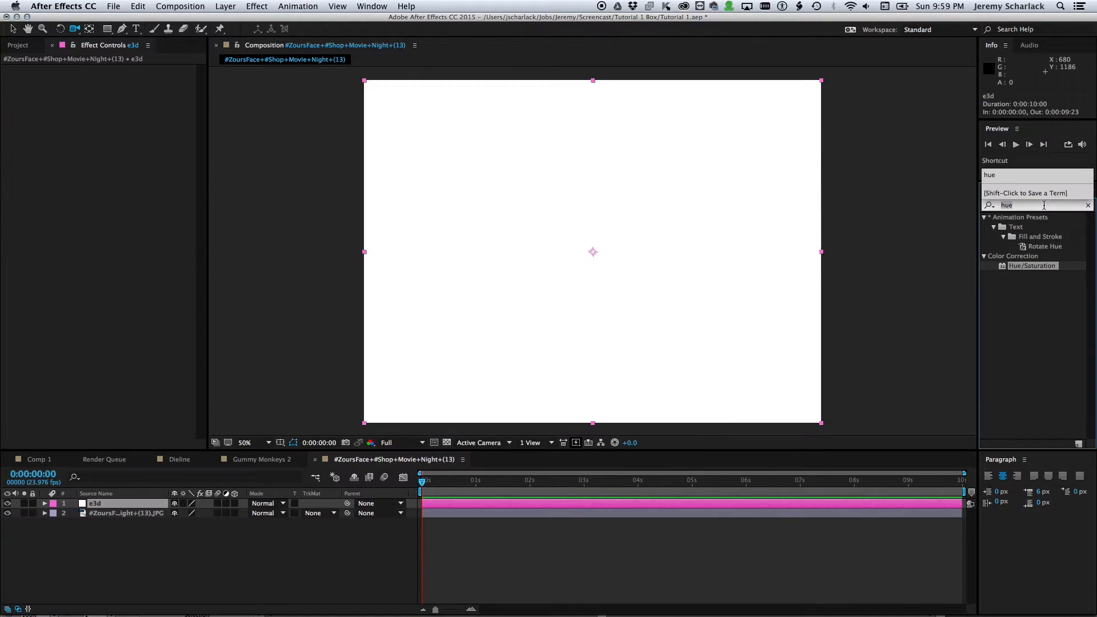
Apply the Video Copilot Element effect to an e3d solid placed above the candy aisle photo.
{"action": "type", "text": "ele"}
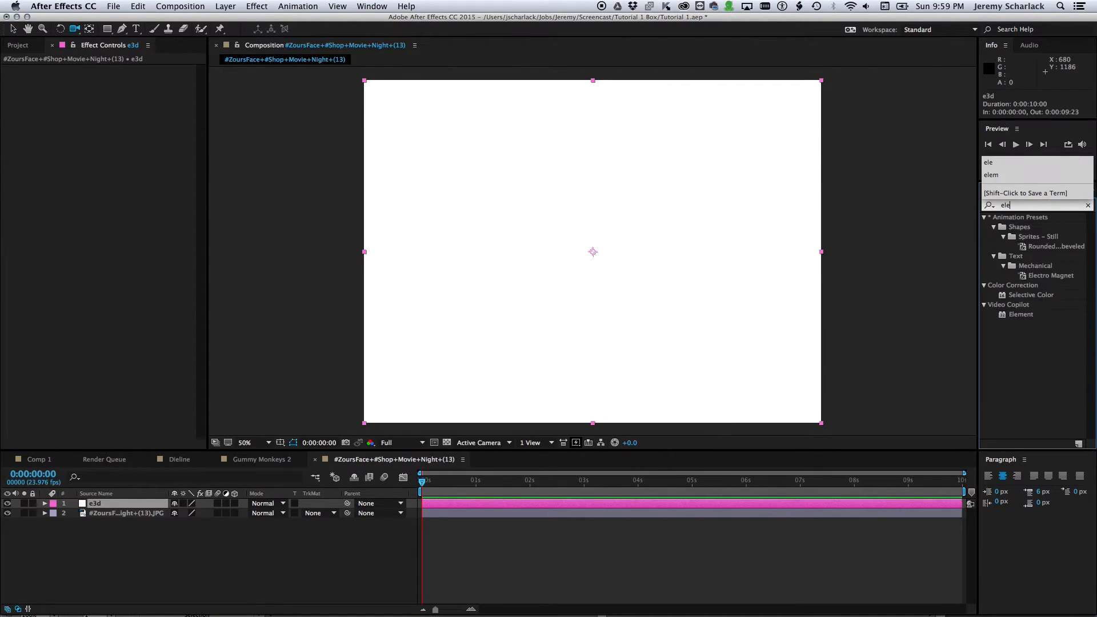
{"action": "left_click_drag", "start_coordinate": [1021, 313], "coordinate": [613, 316]}
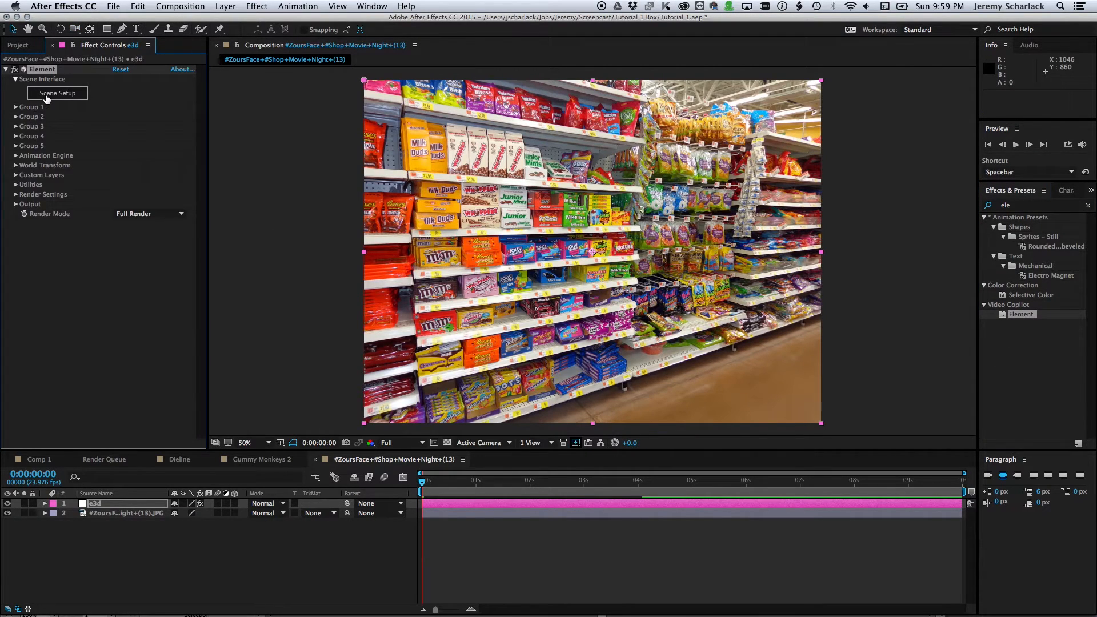
Add the basic box 1 model from the Favorites to the Element scene and accept the scene setup.
{"action": "left_click", "coordinate": [47, 98]}
{"action": "left_click", "coordinate": [996, 174]}
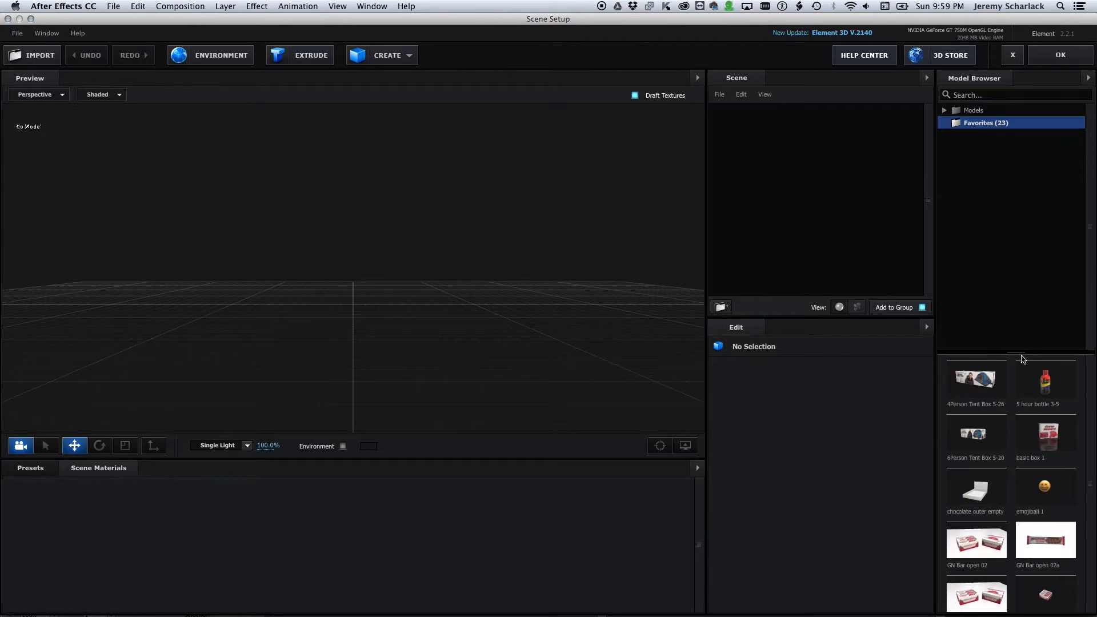
{"action": "scroll", "coordinate": [1037, 543], "scroll_direction": "down", "scroll_amount": 5}
{"action": "scroll", "coordinate": [1037, 543], "scroll_direction": "down", "scroll_amount": 1}
{"action": "scroll", "coordinate": [1038, 541], "scroll_direction": "up", "scroll_amount": 4}
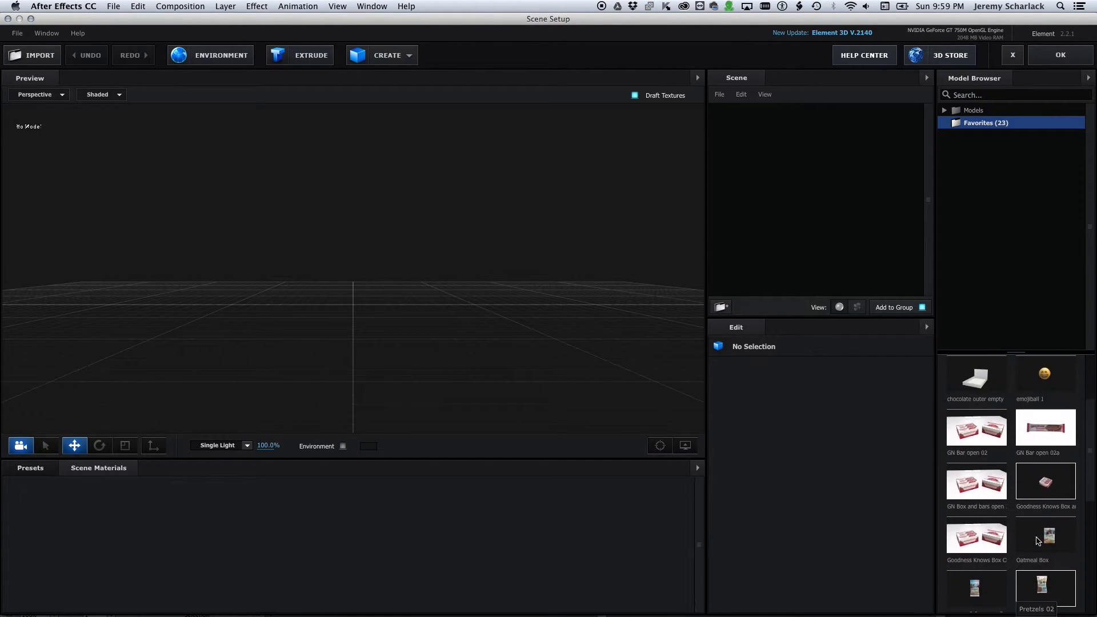
{"action": "scroll", "coordinate": [1038, 541], "scroll_direction": "up", "scroll_amount": 2}
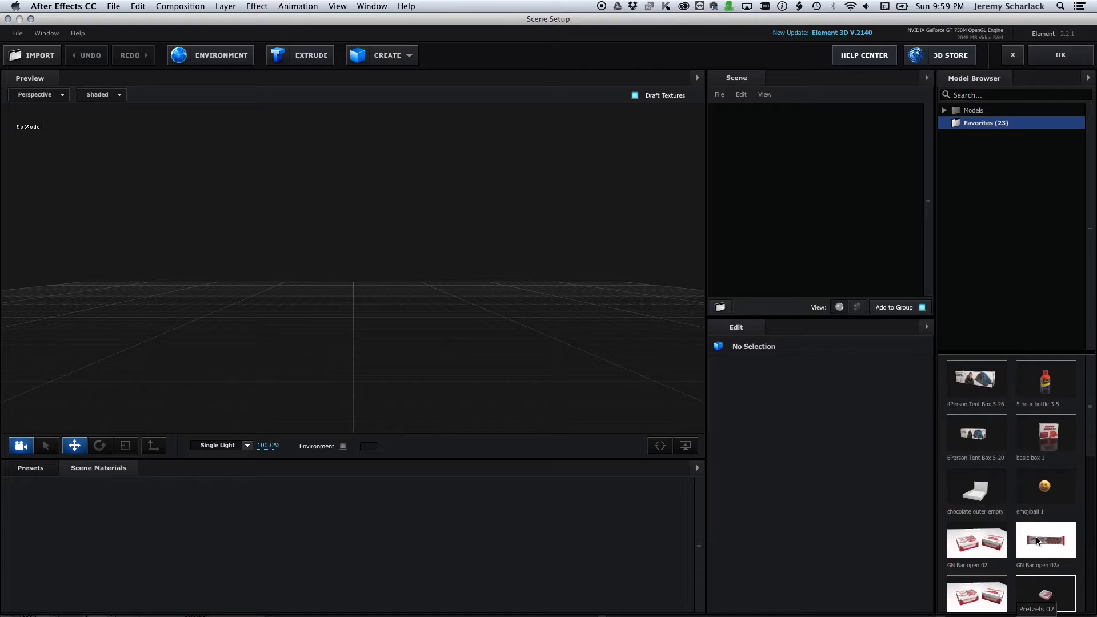
{"action": "double_click", "coordinate": [1041, 441]}
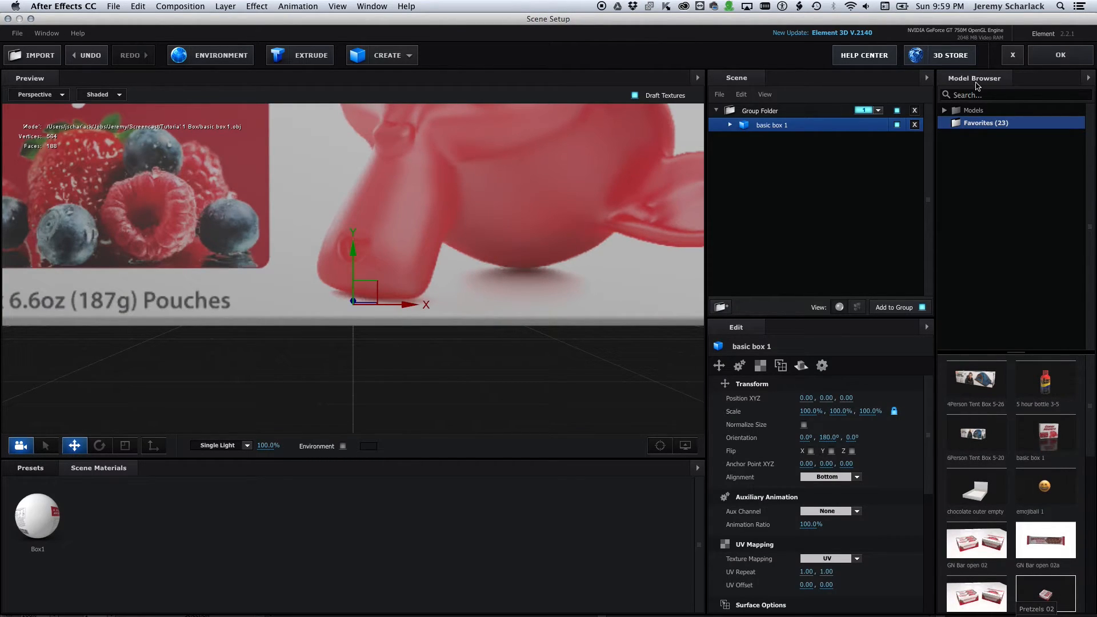
{"action": "left_click", "coordinate": [1064, 55]}
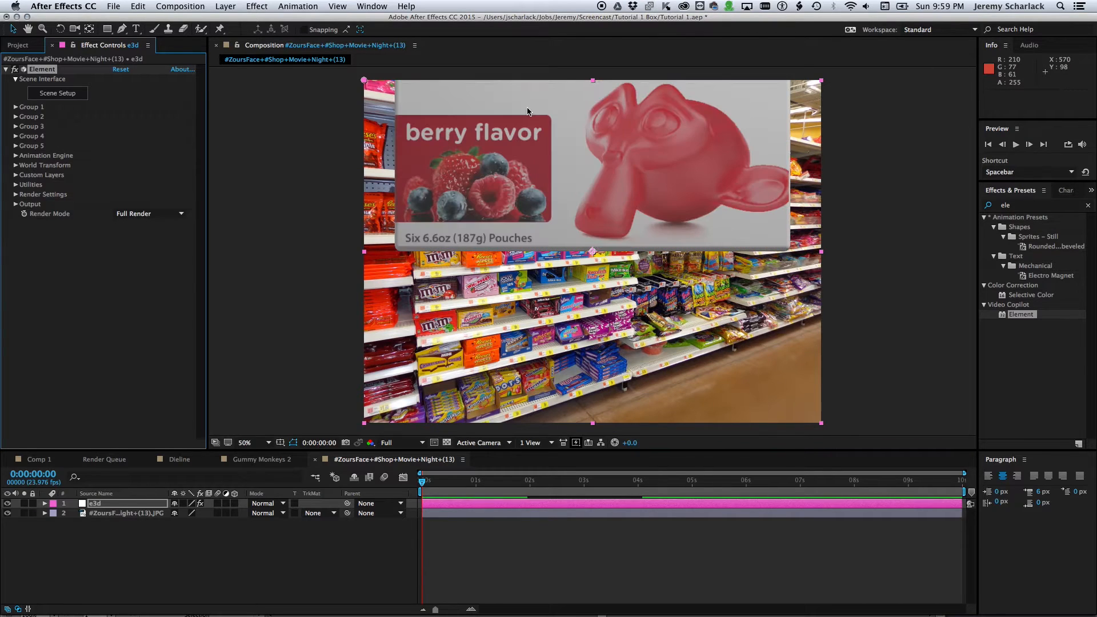
Add a two-node camera with the 35mm preset to the candy aisle composition.
{"action": "left_click", "coordinate": [197, 4]}
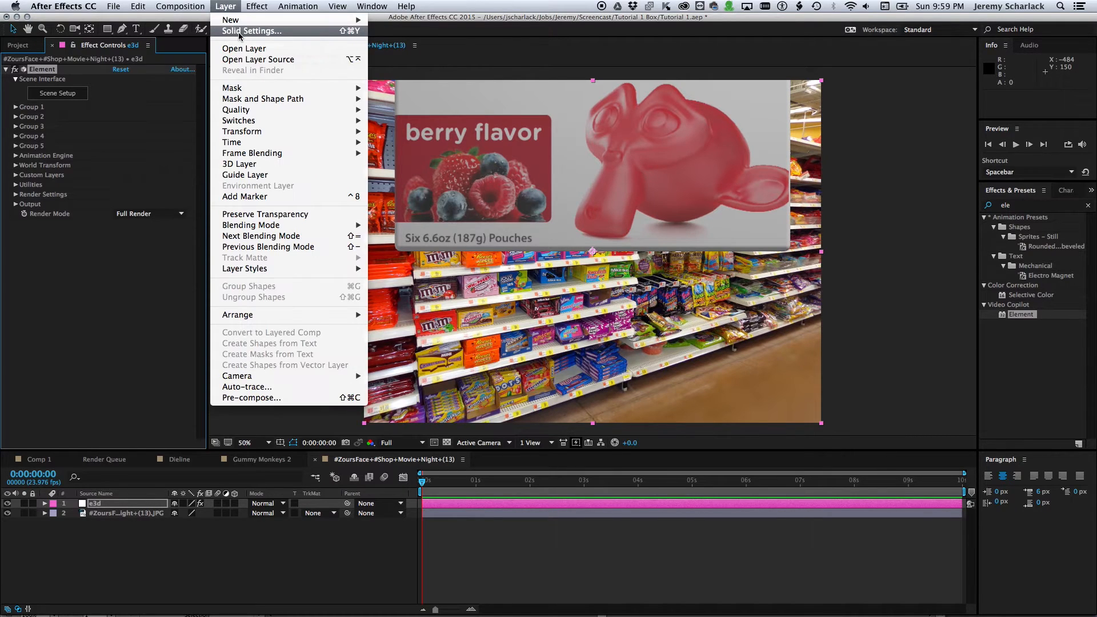
{"action": "mouse_move", "coordinate": [319, 19]}
{"action": "left_click", "coordinate": [425, 56]}
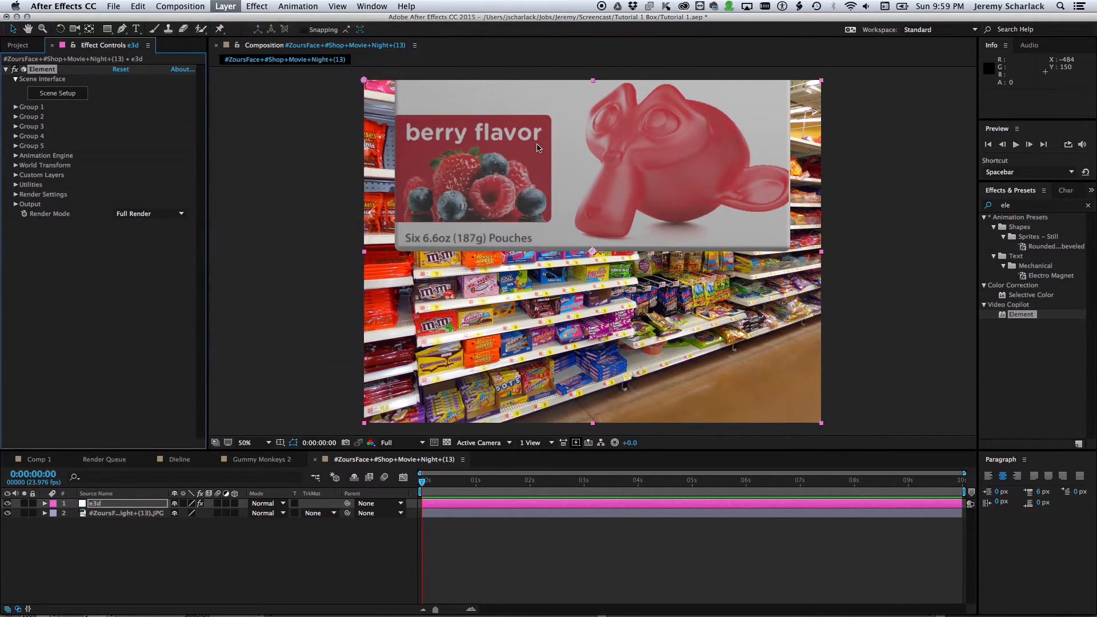
{"action": "left_click", "coordinate": [383, 338]}
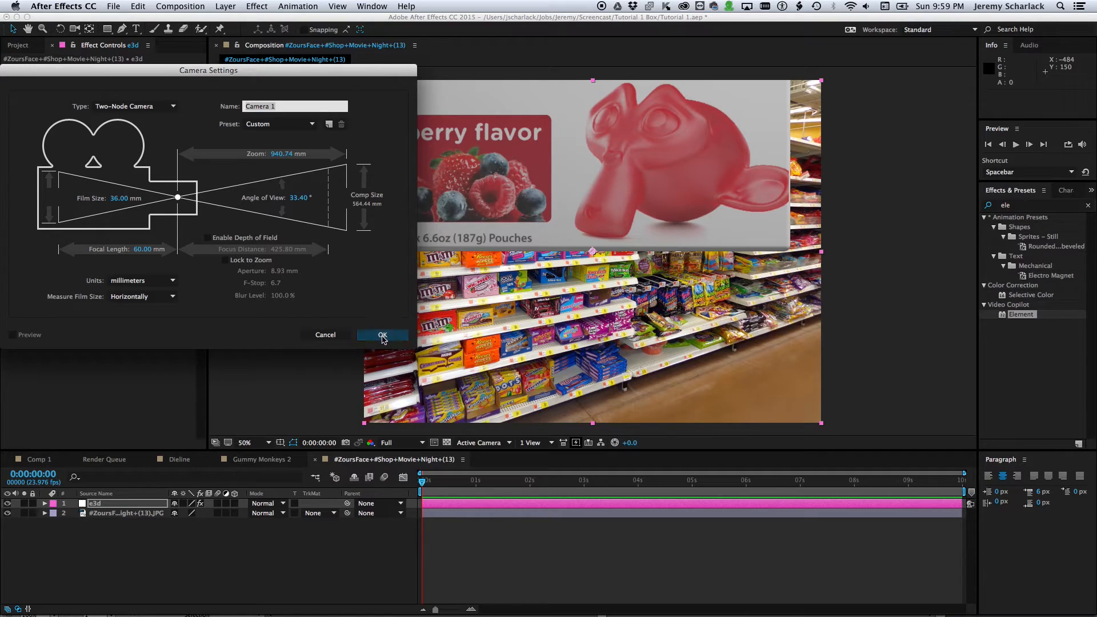
{"action": "left_click", "coordinate": [285, 124]}
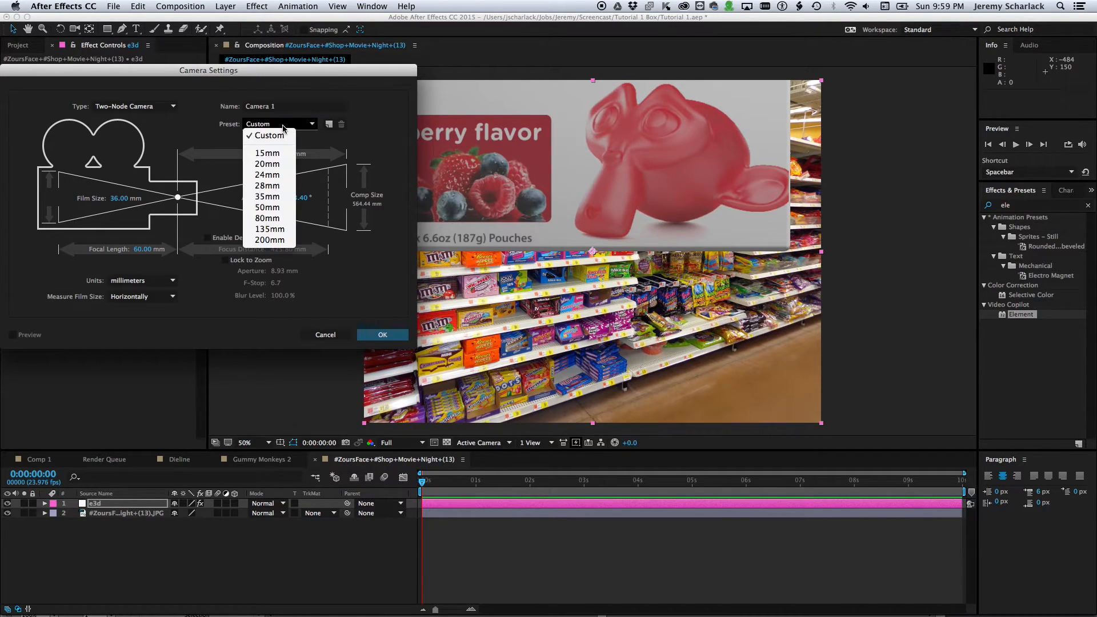
{"action": "left_click", "coordinate": [273, 197]}
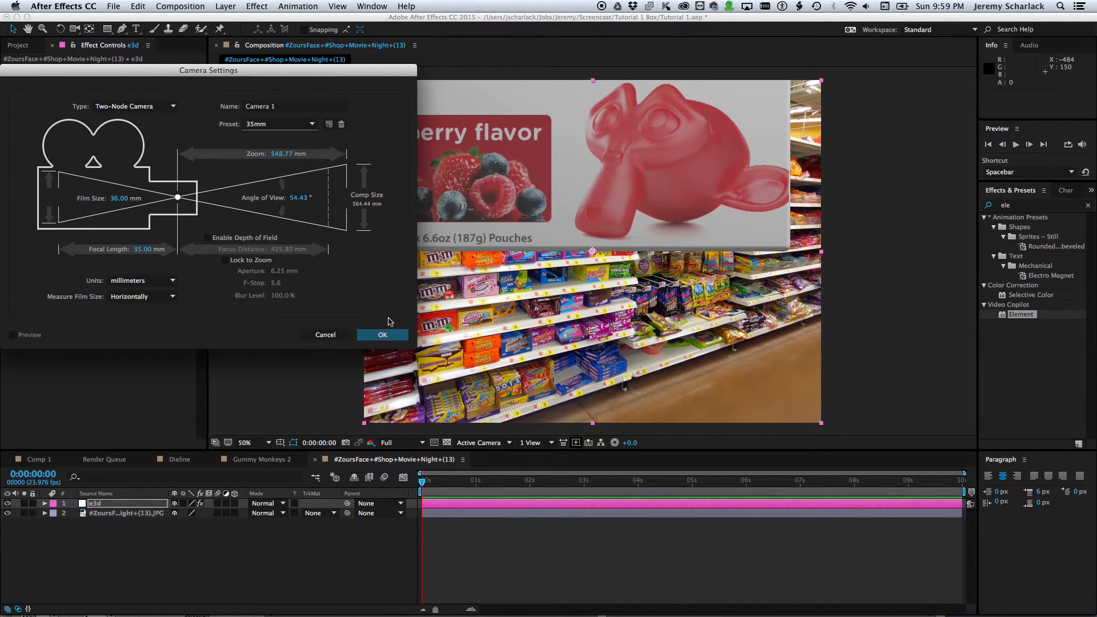
{"action": "left_click", "coordinate": [383, 334]}
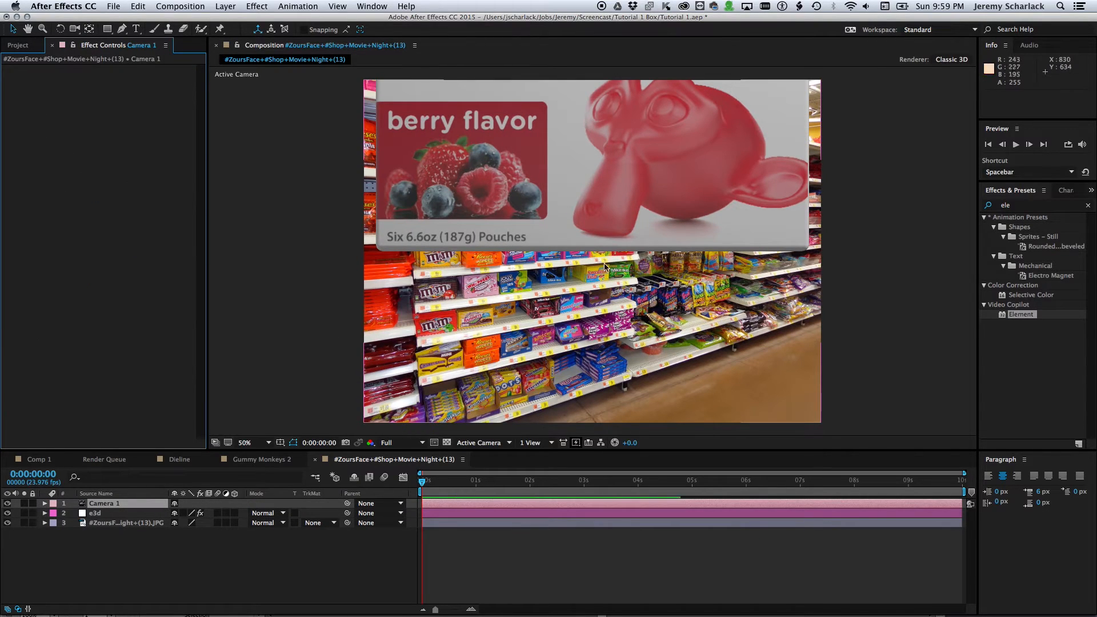
Reposition the camera so the box appears small and angled on the shelf beside the Junior Mints.
{"action": "left_click_drag", "start_coordinate": [584, 380], "coordinate": [530, 393]}
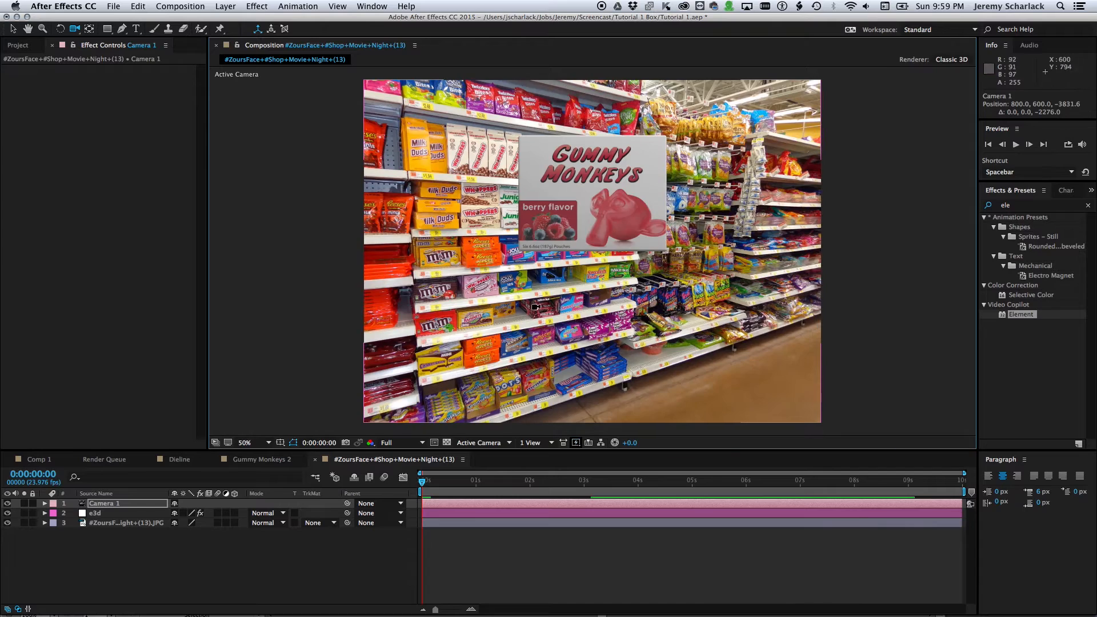
{"action": "left_click_drag", "start_coordinate": [565, 287], "coordinate": [654, 257]}
Set the e3d layer's Physical Environment exposure to 1.35 and the environment's Y rotation to 20°.
{"action": "left_click", "coordinate": [428, 513]}
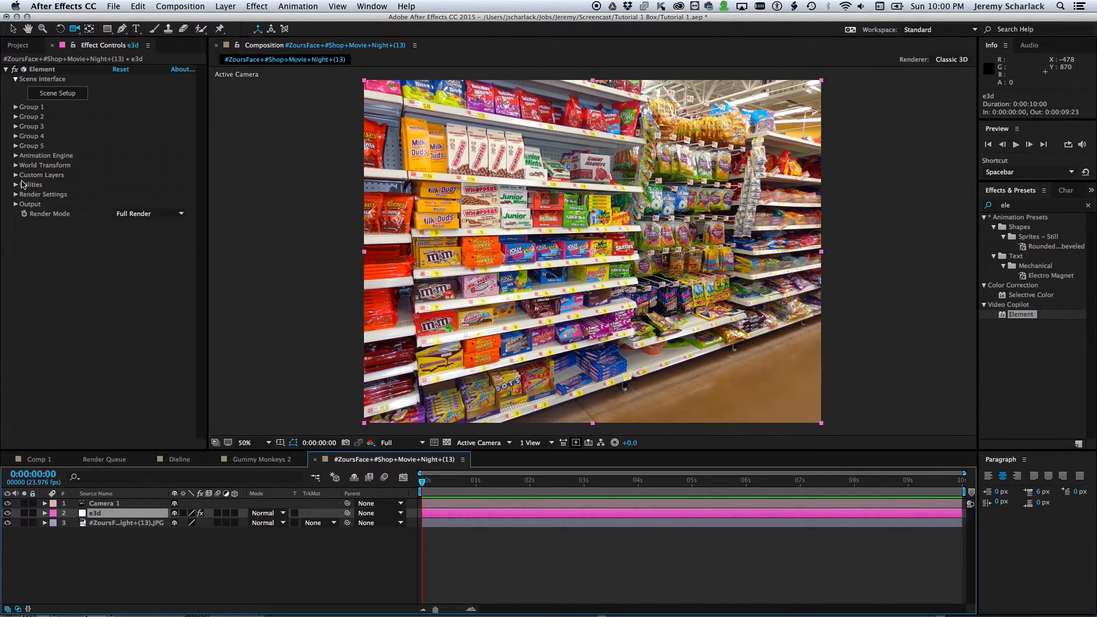
{"action": "left_click", "coordinate": [15, 176]}
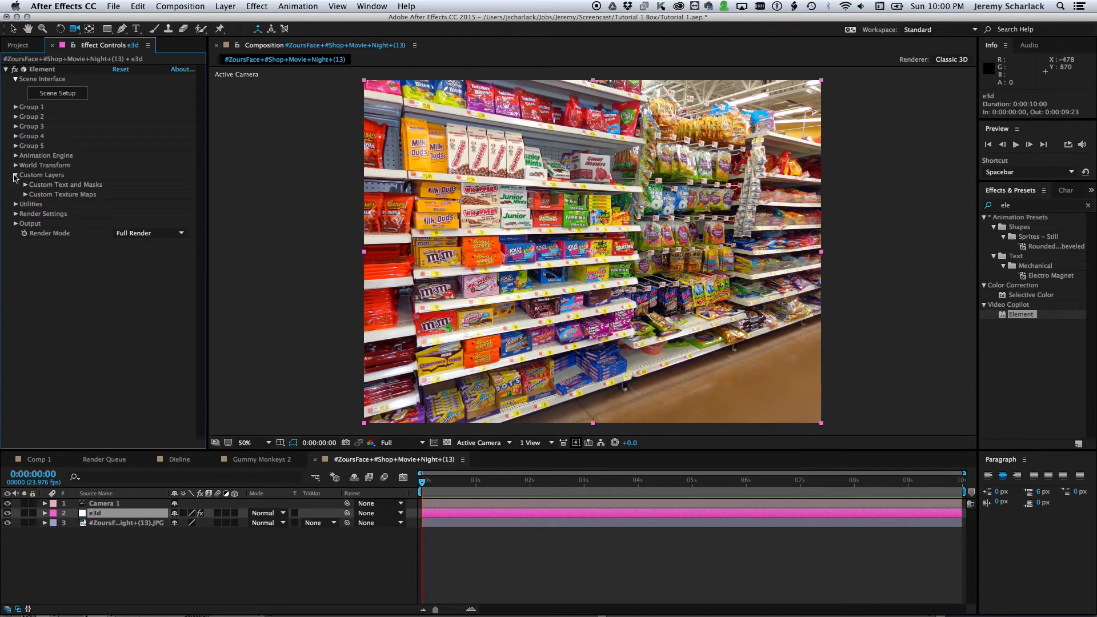
{"action": "left_click", "coordinate": [15, 214]}
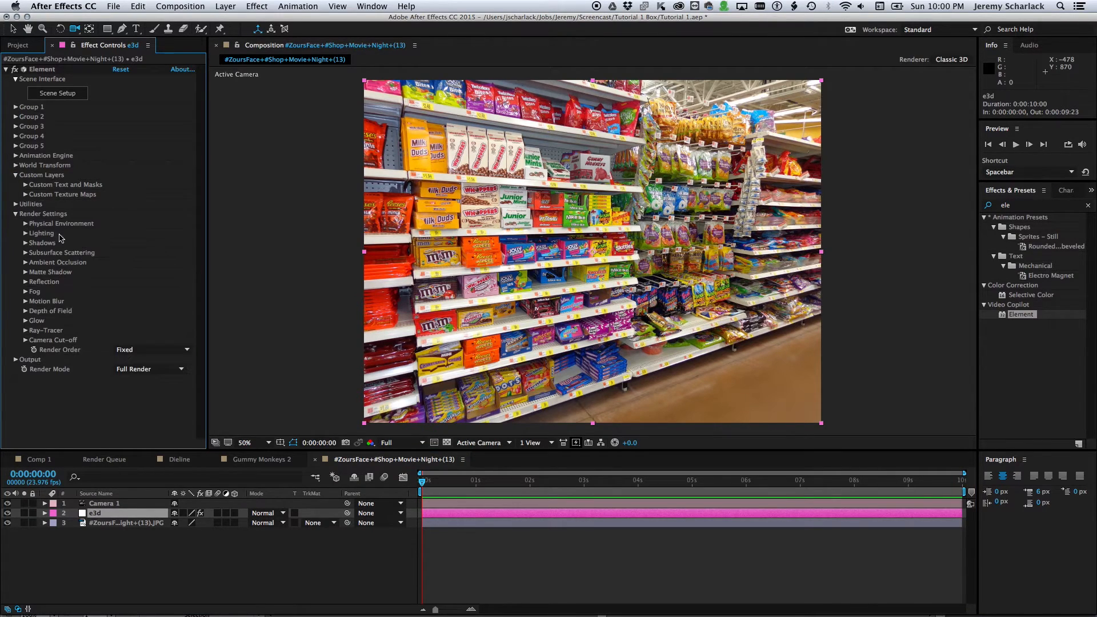
{"action": "left_click", "coordinate": [25, 224]}
{"action": "left_click_drag", "start_coordinate": [120, 233], "coordinate": [142, 231]}
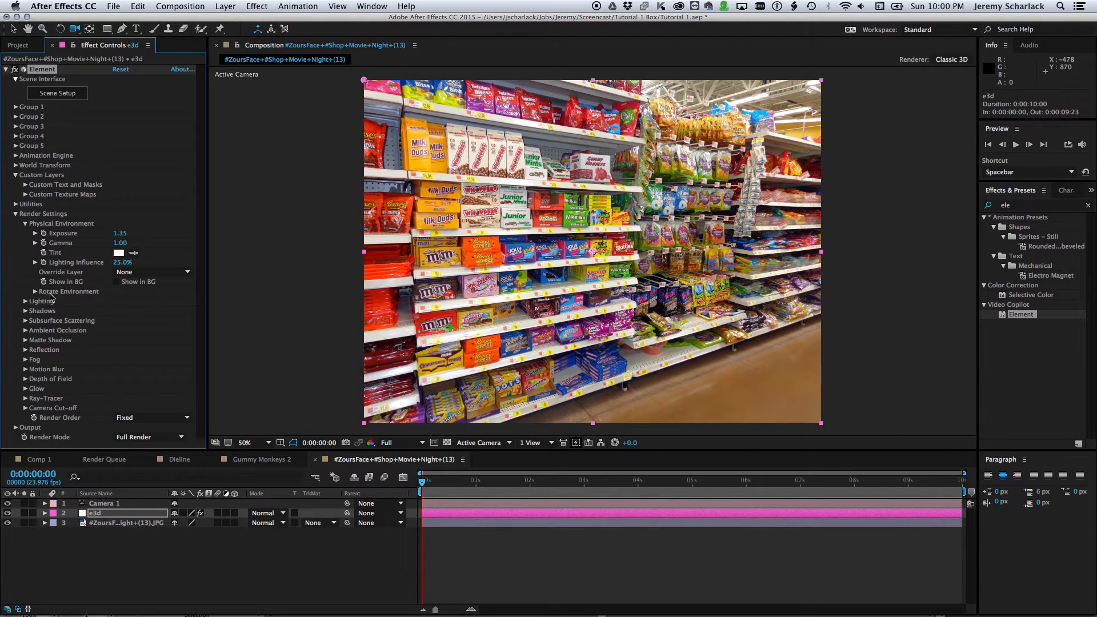
{"action": "left_click", "coordinate": [35, 292]}
{"action": "left_click_drag", "start_coordinate": [137, 314], "coordinate": [150, 314]}
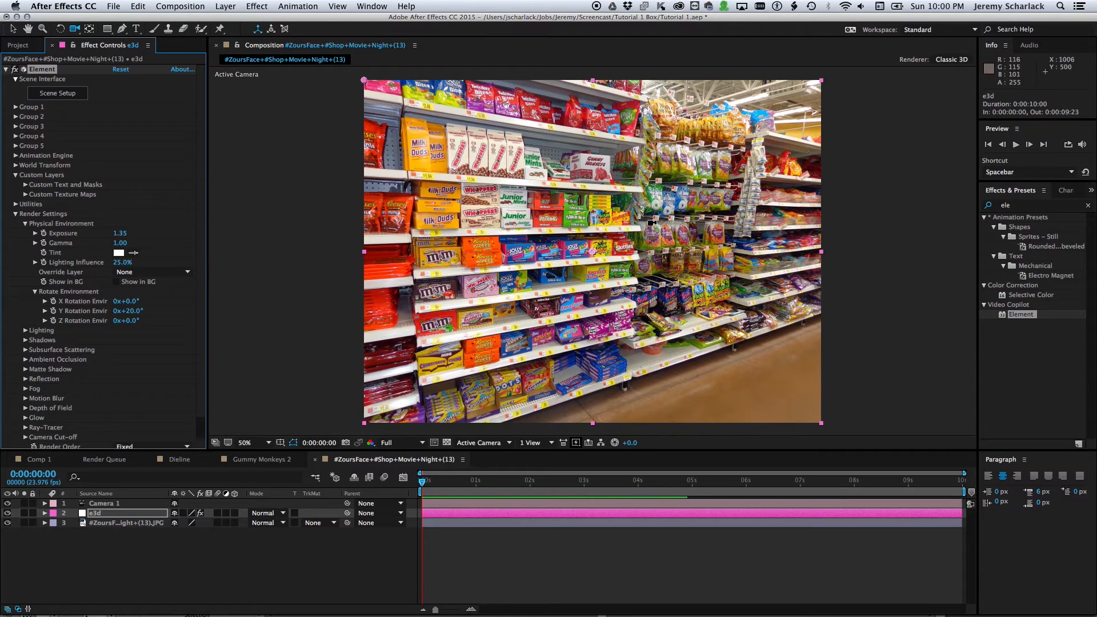
Duplicate the candy aisle photo layer and move the copy to the top of the layer stack.
{"action": "left_click", "coordinate": [543, 523]}
{"action": "key", "text": "."}
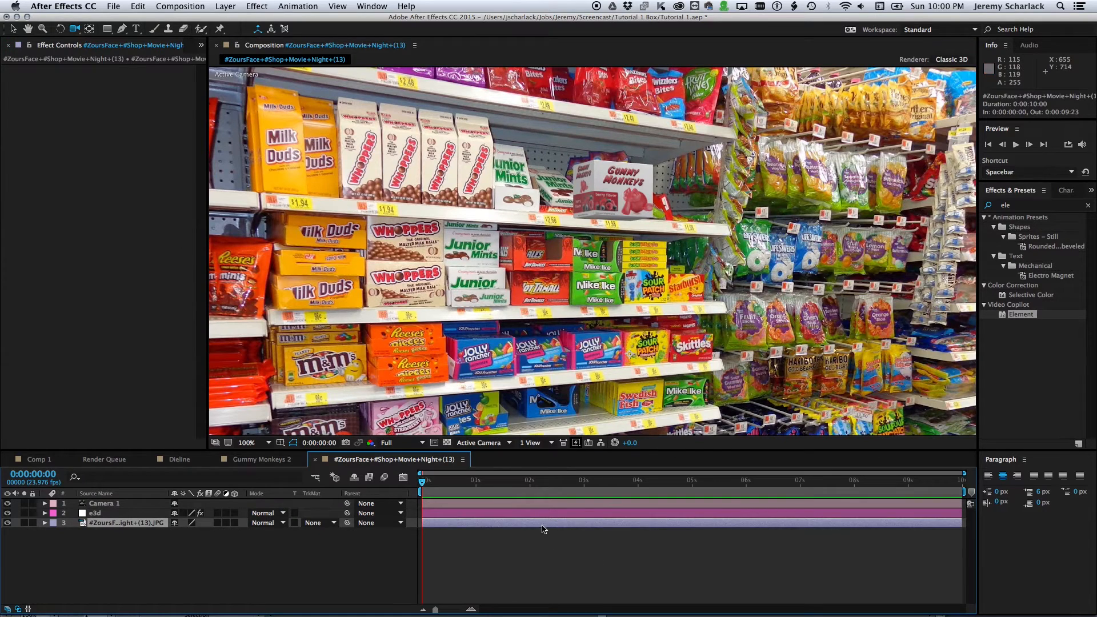
{"action": "key", "text": "super+d"}
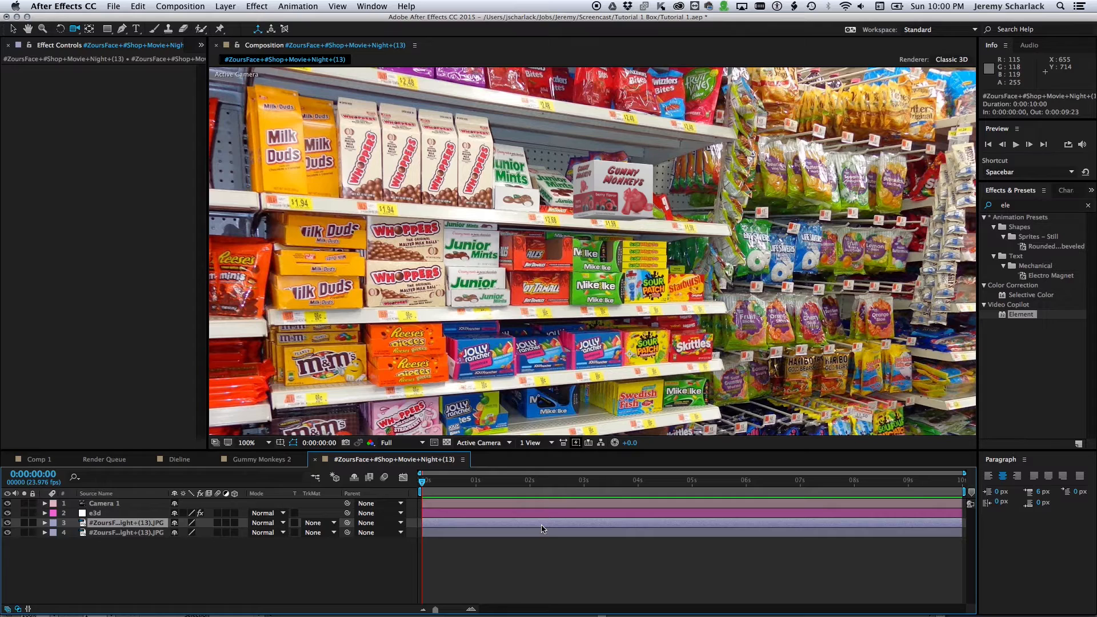
{"action": "key", "text": "super+shift+bracketright"}
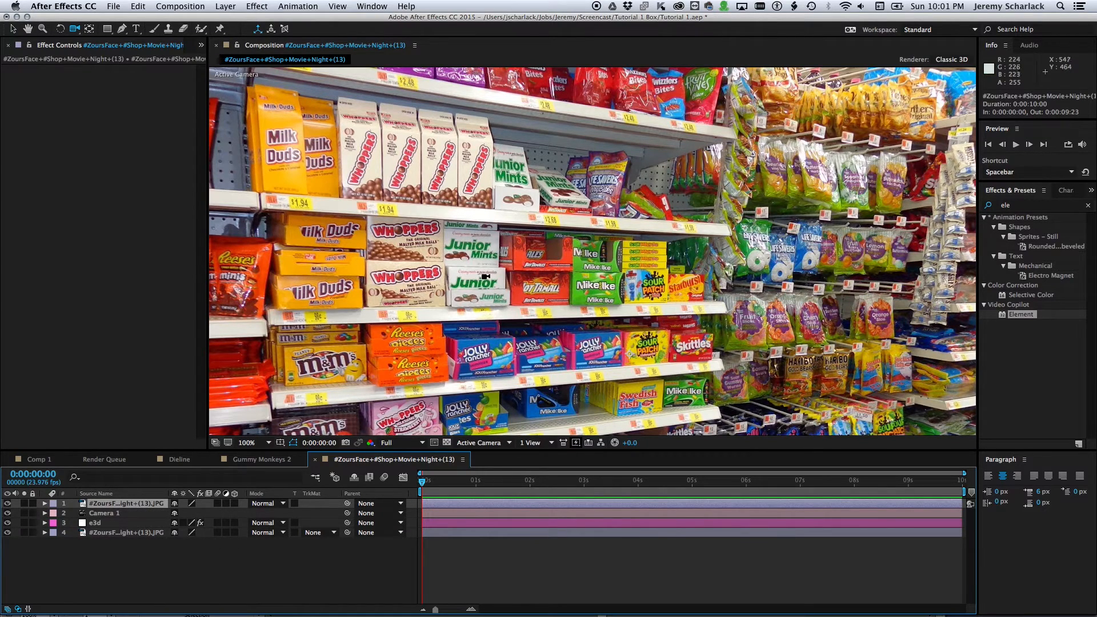
Mask the top photo layer with a four-point Pen shape along the front edge of the box's shelf.
{"action": "key", "text": "g"}
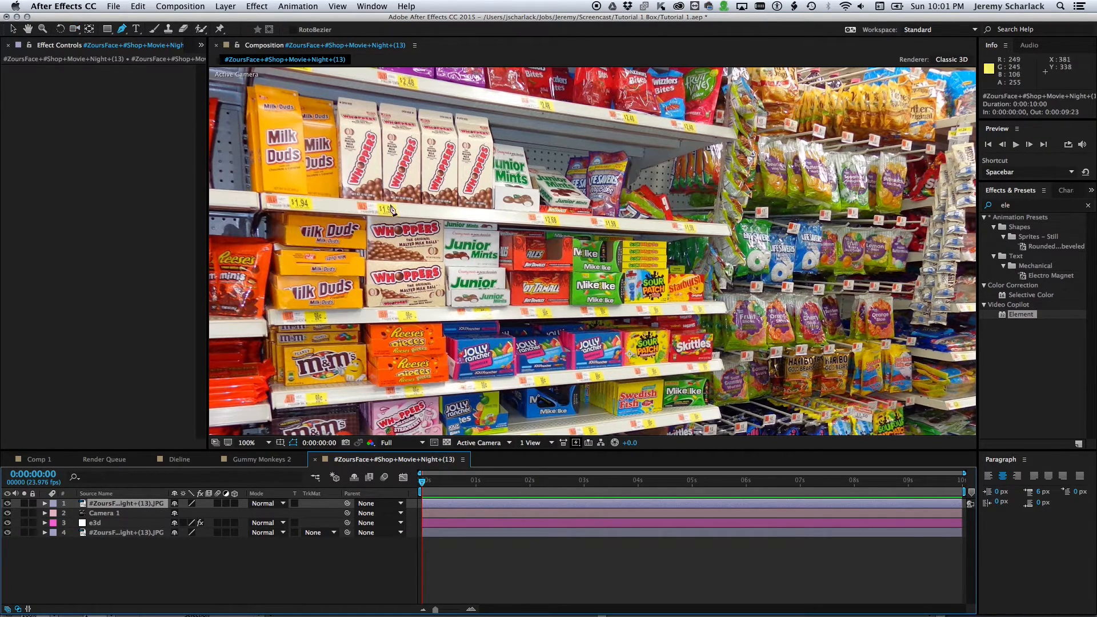
{"action": "left_click", "coordinate": [216, 194]}
{"action": "left_click", "coordinate": [735, 240]}
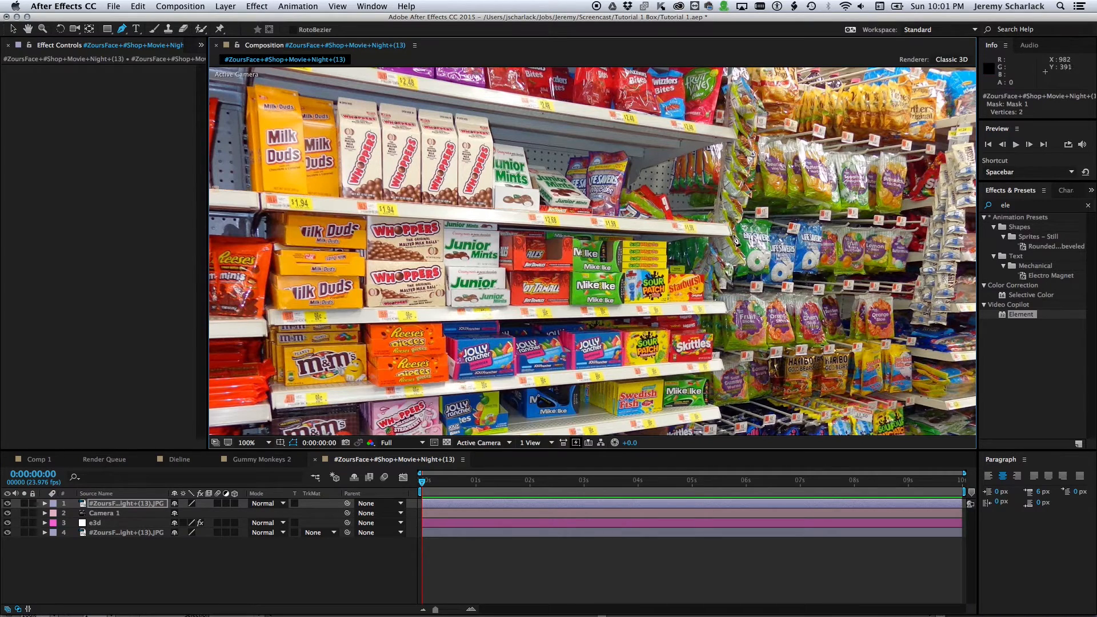
{"action": "left_click", "coordinate": [220, 203]}
{"action": "left_click", "coordinate": [216, 193]}
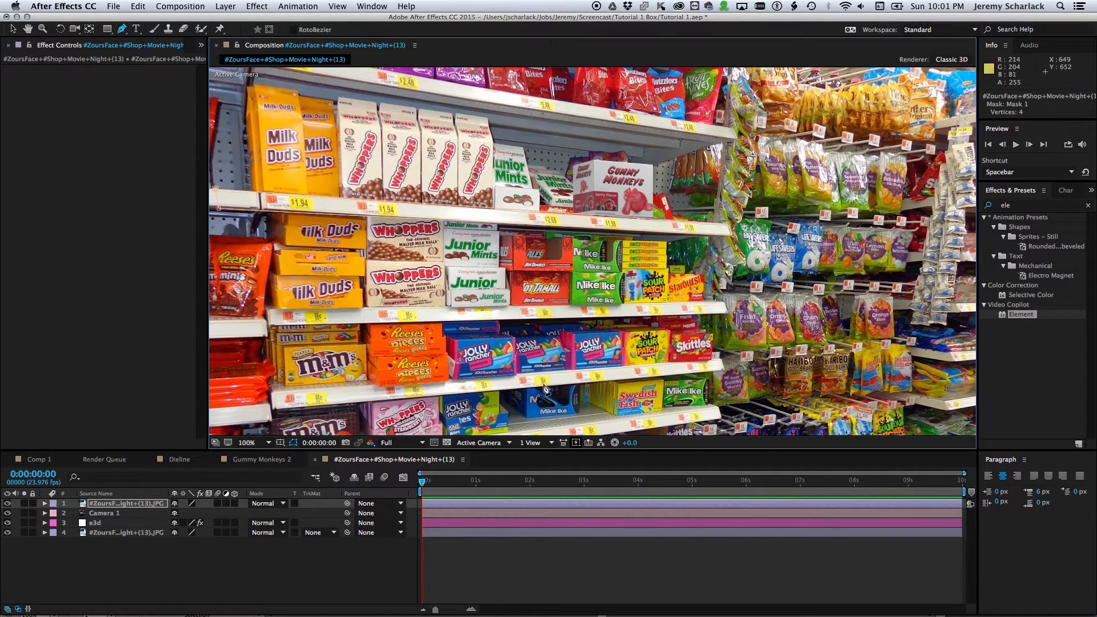
Refine the camera angle to match the box to the shelf and raise the e3d layer's environment exposure to 1.69.
{"action": "key", "text": "c"}
{"action": "left_click_drag", "start_coordinate": [667, 233], "coordinate": [662, 233]}
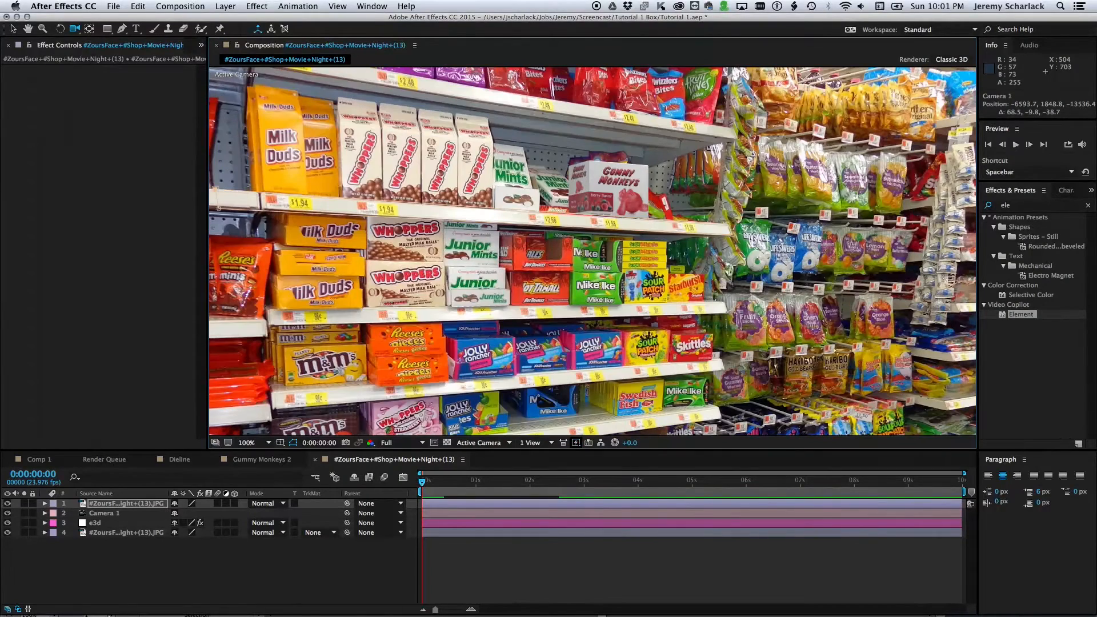
{"action": "left_click", "coordinate": [109, 522]}
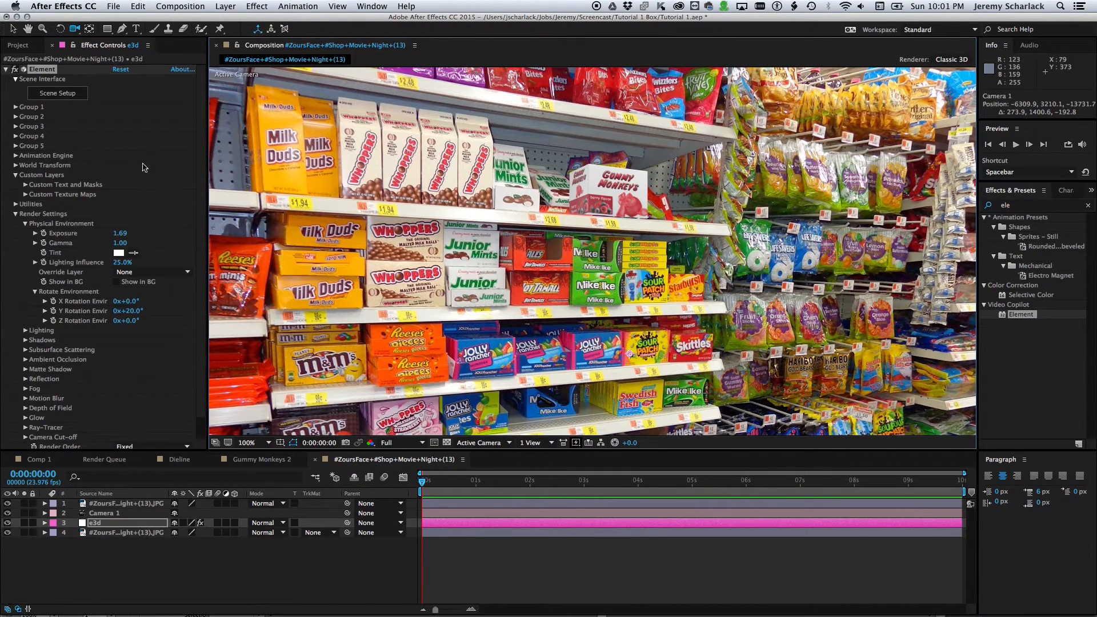
Duplicate the Gummy Monkeys box in the e3d layer's Scene Setup and stack the copy directly on top of the original.
{"action": "left_click", "coordinate": [73, 95]}
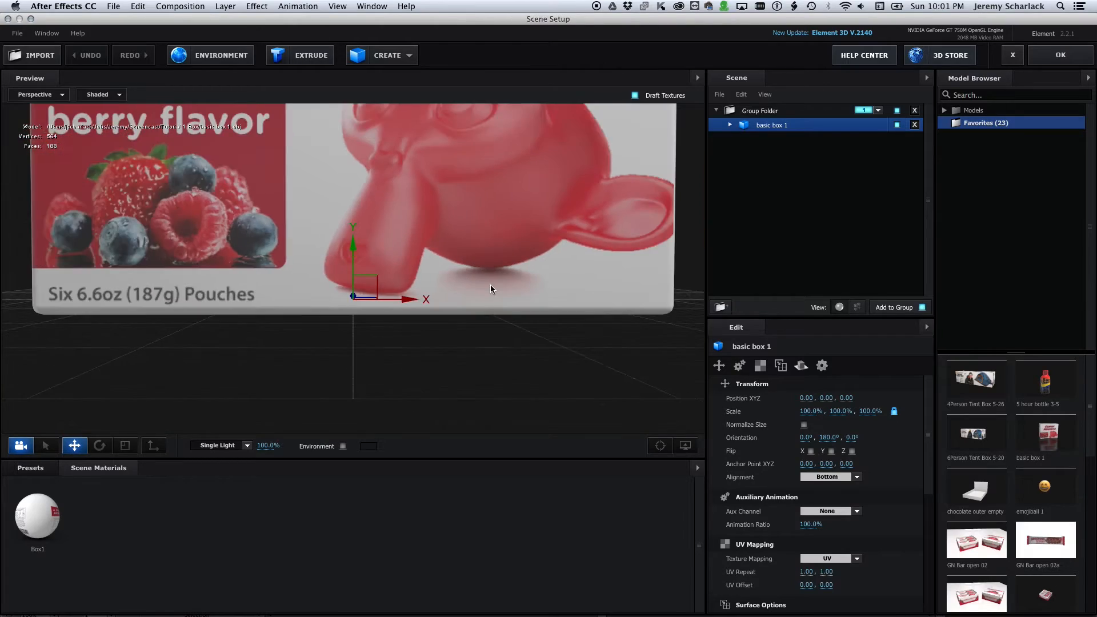
{"action": "scroll", "coordinate": [363, 211], "scroll_direction": "down", "scroll_amount": 5}
{"action": "left_click_drag", "start_coordinate": [432, 229], "coordinate": [411, 350]}
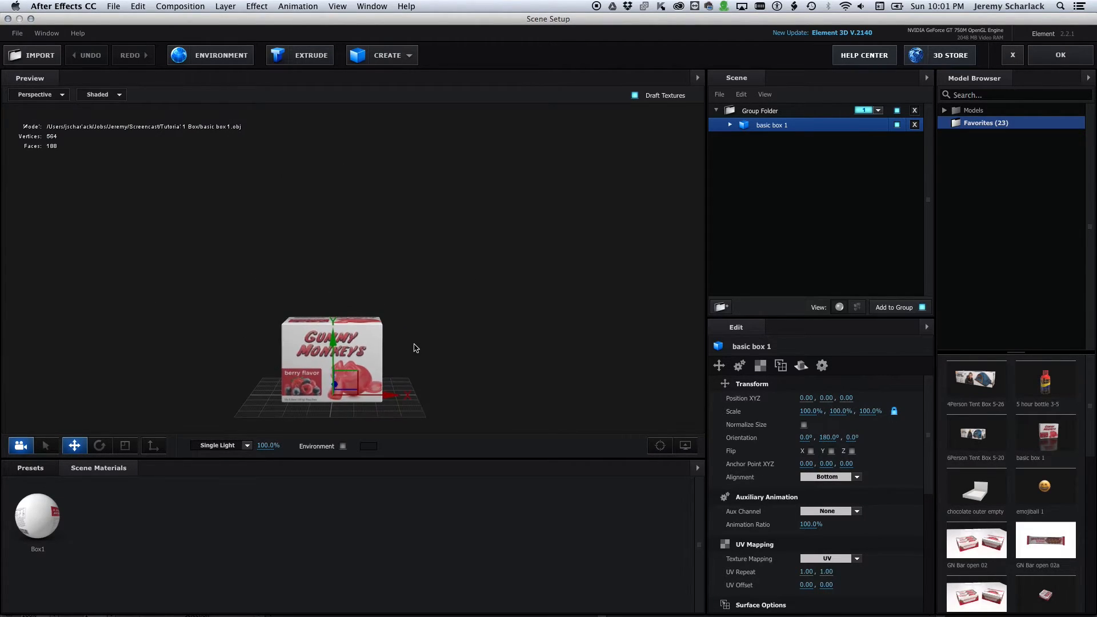
{"action": "left_click_drag", "start_coordinate": [334, 359], "coordinate": [335, 281]}
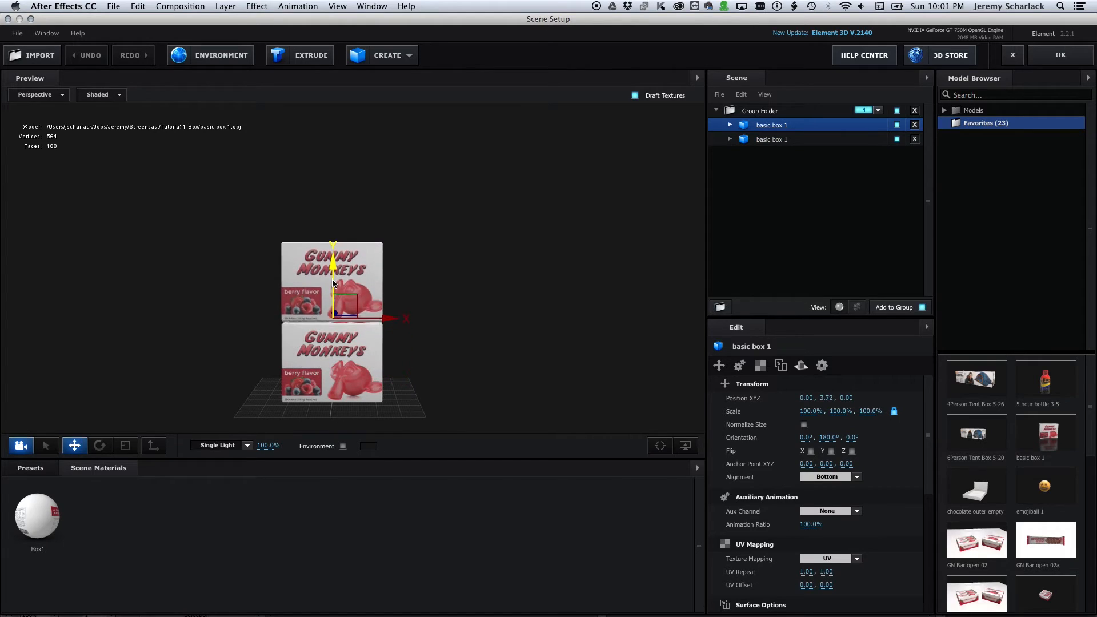
{"action": "right_click", "coordinate": [358, 365]}
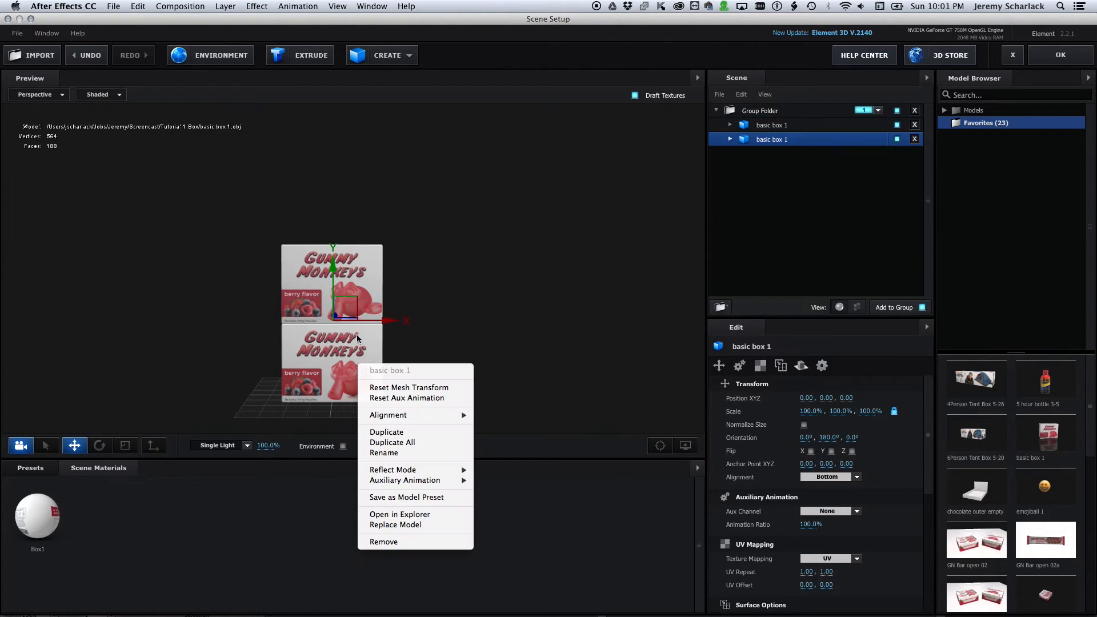
Duplicate both stacked boxes sideways along X to form a two-by-two block, and apply the scene.
{"action": "left_click", "coordinate": [364, 339]}
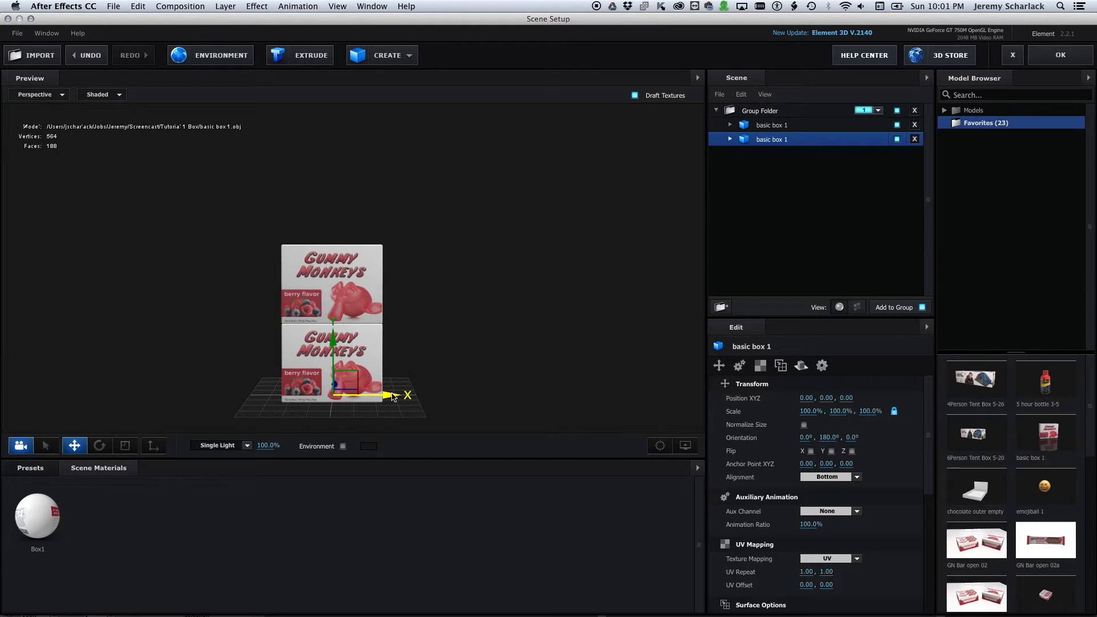
{"action": "left_click", "coordinate": [775, 127], "text": "shift"}
{"action": "left_click_drag", "start_coordinate": [395, 358], "coordinate": [487, 358]}
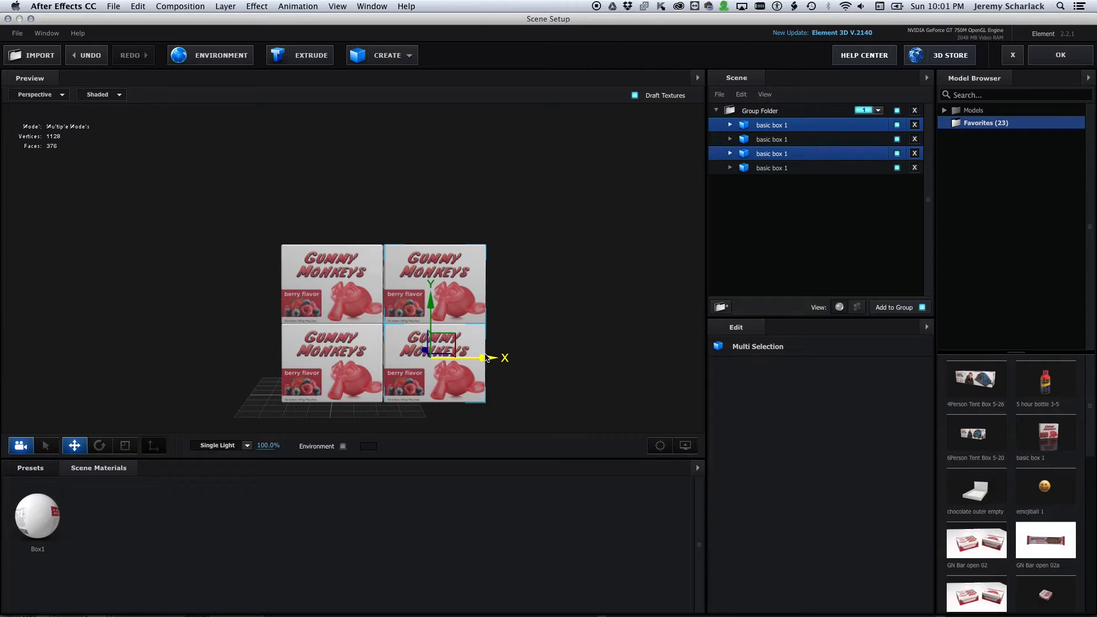
{"action": "left_click", "coordinate": [1060, 55]}
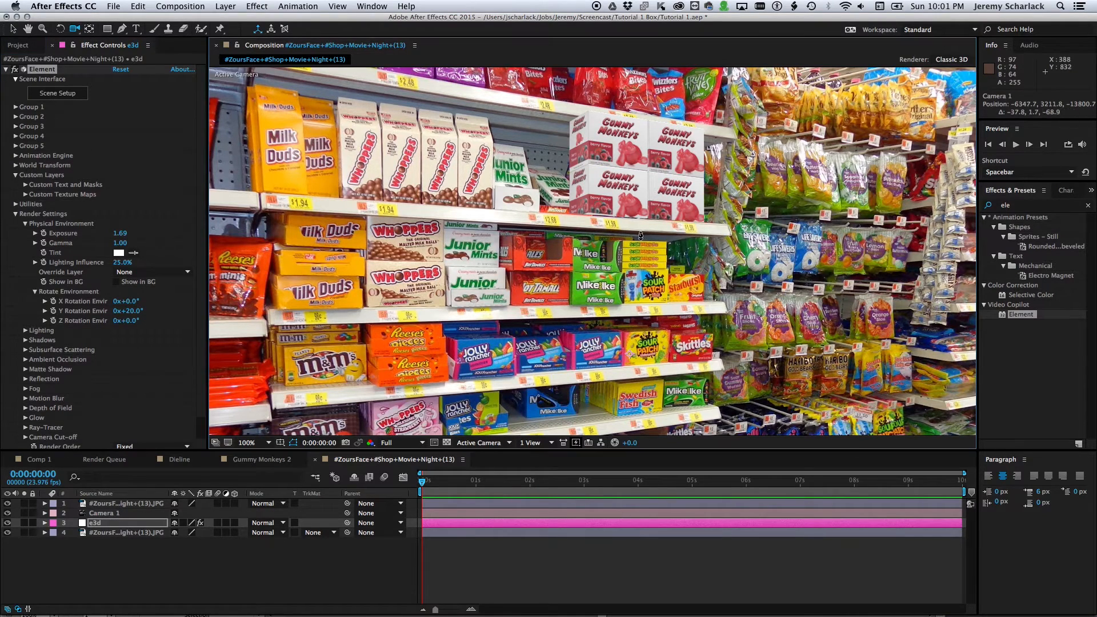
Adjust the camera to seat the four-box stack on the candy aisle shelf, and save the project.
{"action": "left_click_drag", "start_coordinate": [640, 235], "coordinate": [675, 257]}
{"action": "left_click_drag", "start_coordinate": [627, 324], "coordinate": [629, 320]}
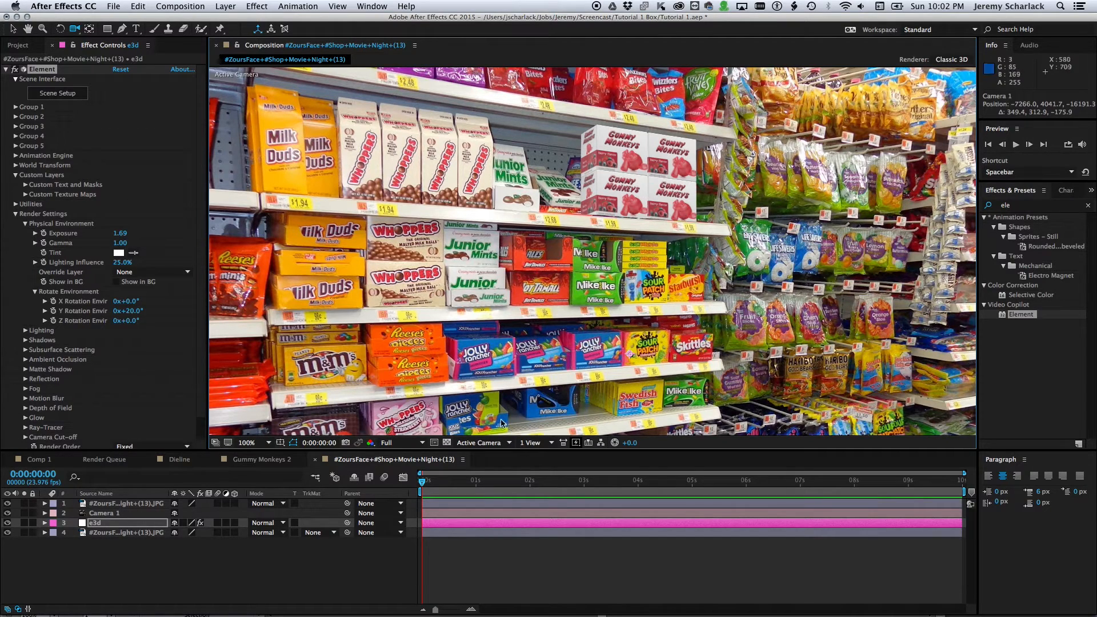
{"action": "key", "text": "super+s"}
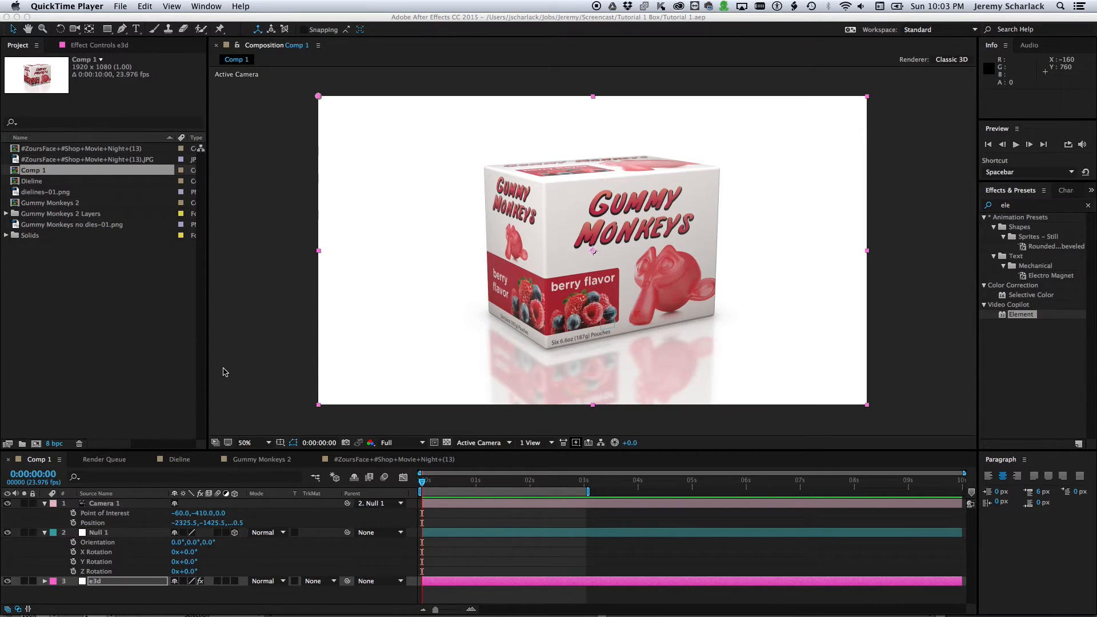
Examine the Blood Rose Pack.ai packaging artwork in Illustrator and return to After Effects.
{"action": "key", "text": "super+Tab"}
{"action": "key", "text": "super+Tab"}
{"action": "key", "text": "super+Tab"}
{"action": "key", "text": "super+Tab"}
{"action": "key", "text": "super+Tab"}
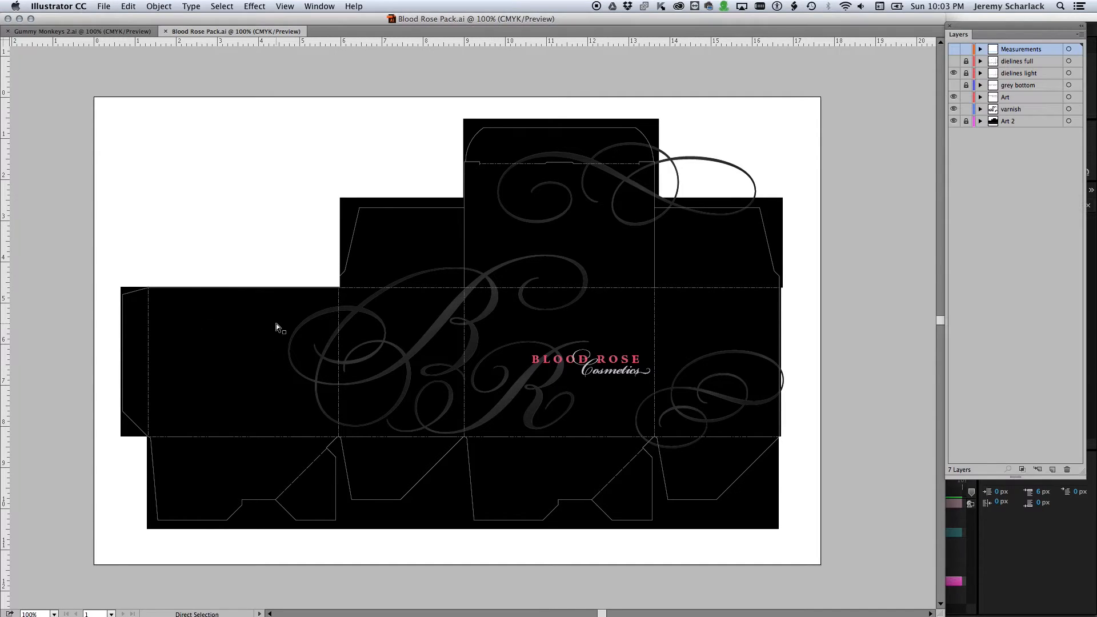
{"action": "left_click", "coordinate": [59, 4]}
{"action": "left_click", "coordinate": [59, 4]}
{"action": "key", "text": "super+Tab"}
{"action": "key", "text": "super+Tab"}
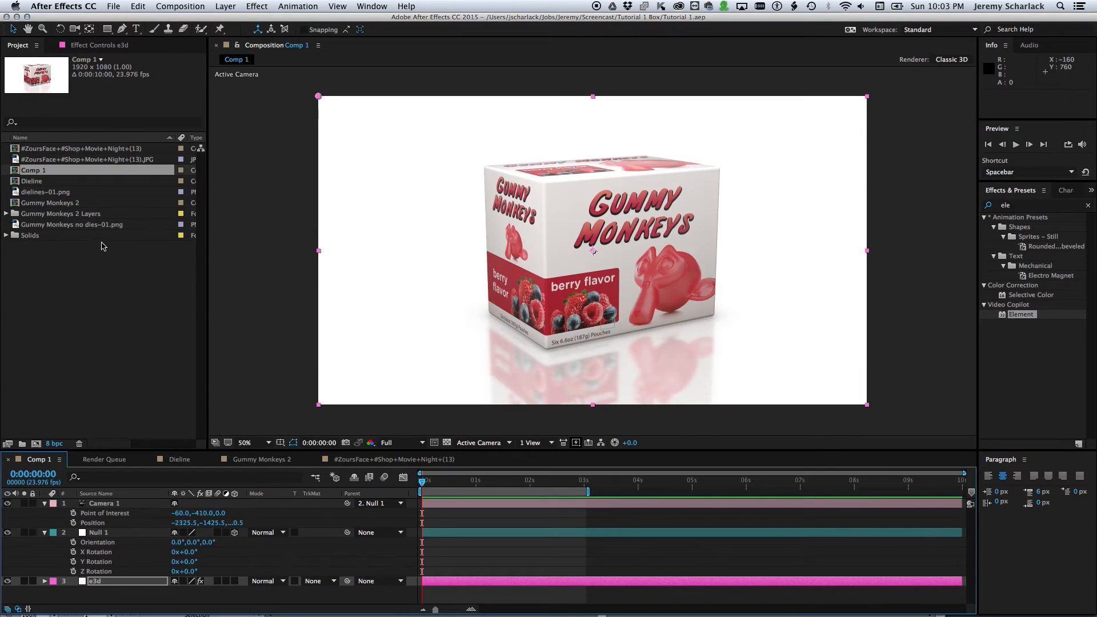
Duplicate Comp 1, name the copy "blood rose" and open it.
{"action": "left_click", "coordinate": [45, 182]}
{"action": "left_click", "coordinate": [45, 170]}
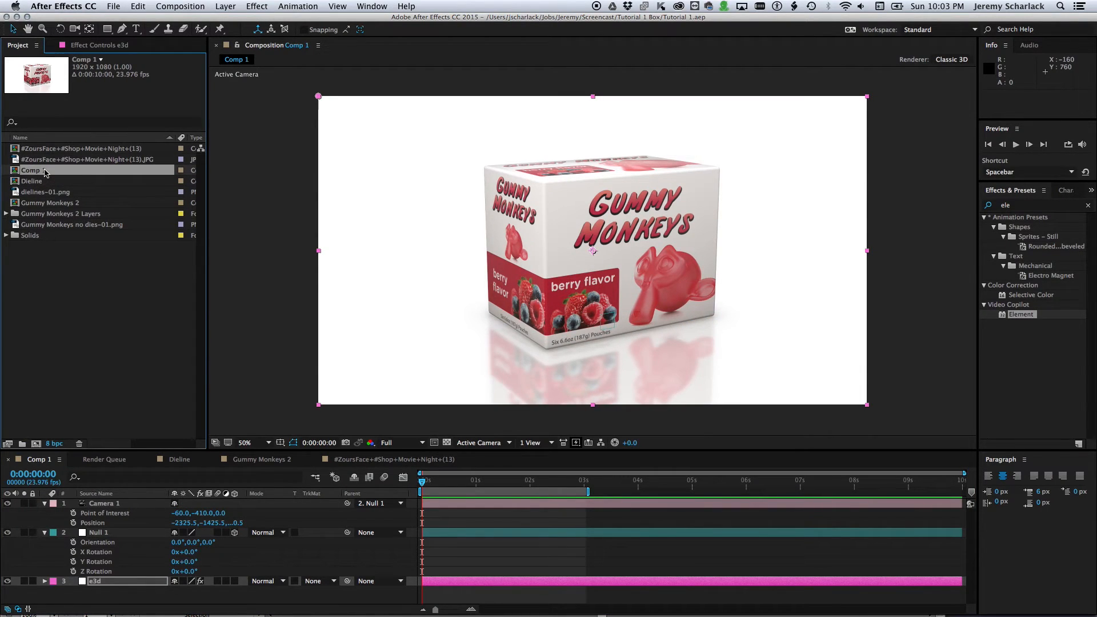
{"action": "key", "text": "super+d"}
{"action": "key", "text": "Return"}
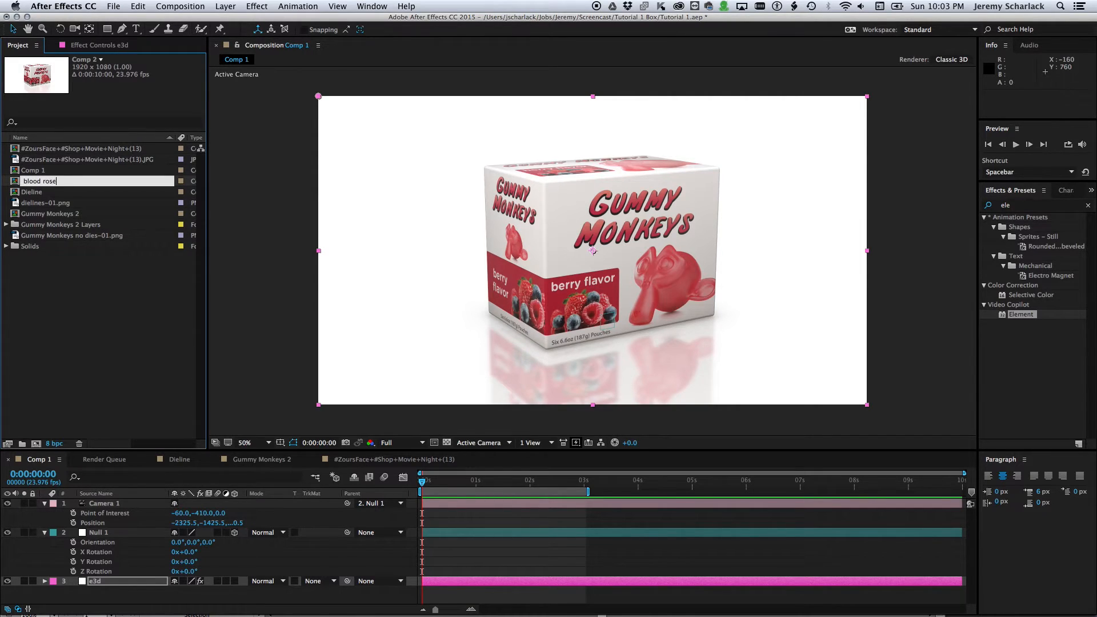
{"action": "key", "text": "Return"}
{"action": "double_click", "coordinate": [16, 173]}
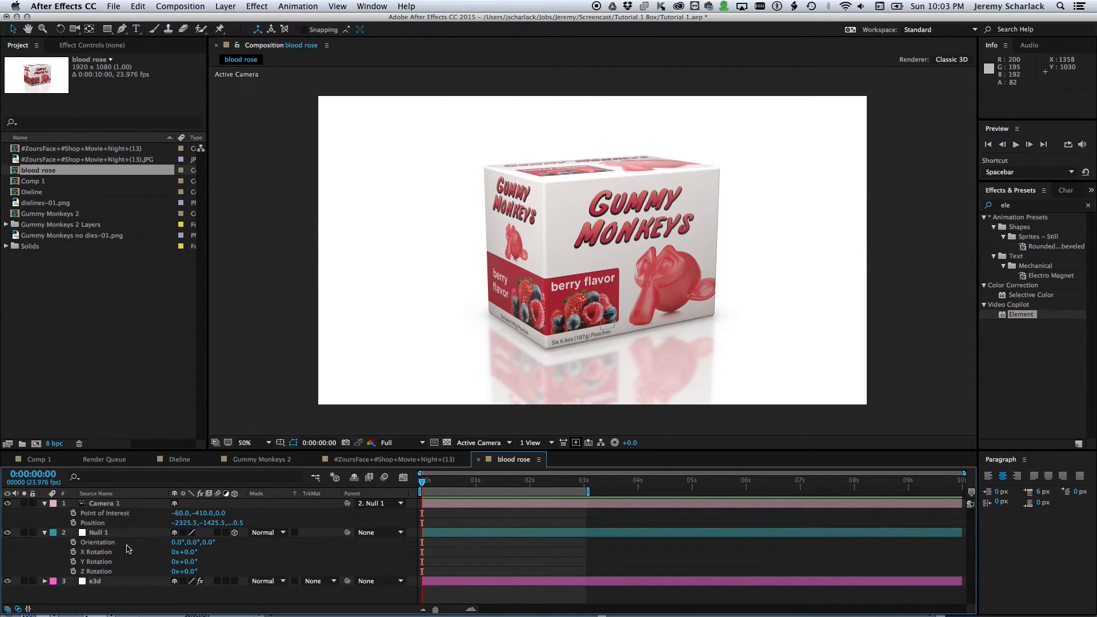
Open the Element Scene Setup of the e3d layer in the blood rose comp.
{"action": "left_click", "coordinate": [110, 581]}
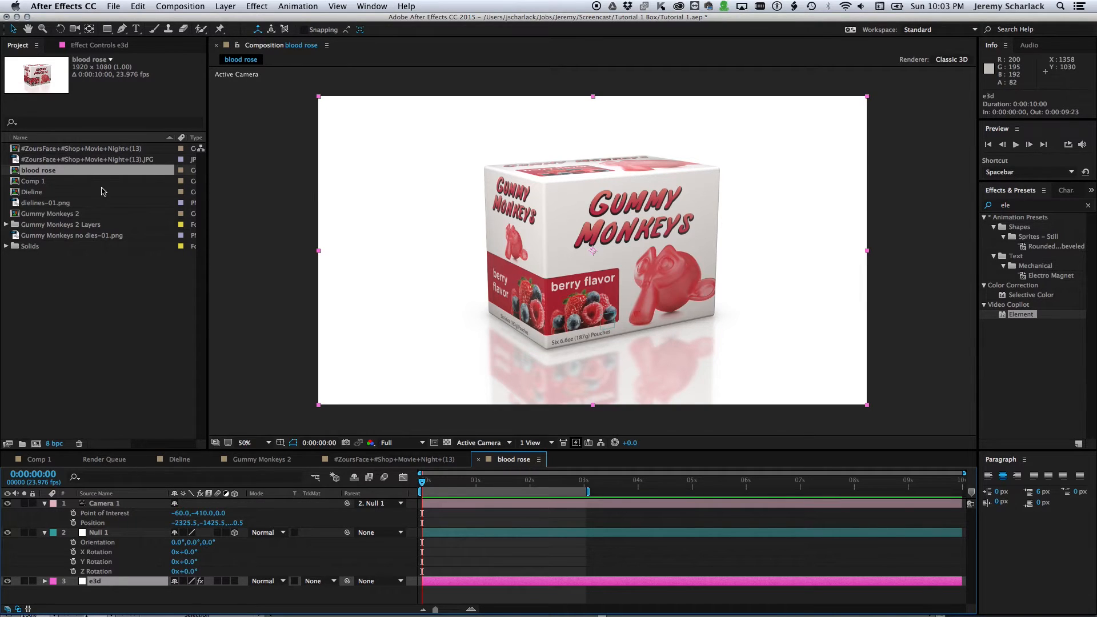
{"action": "left_click", "coordinate": [82, 46]}
{"action": "left_click", "coordinate": [57, 94]}
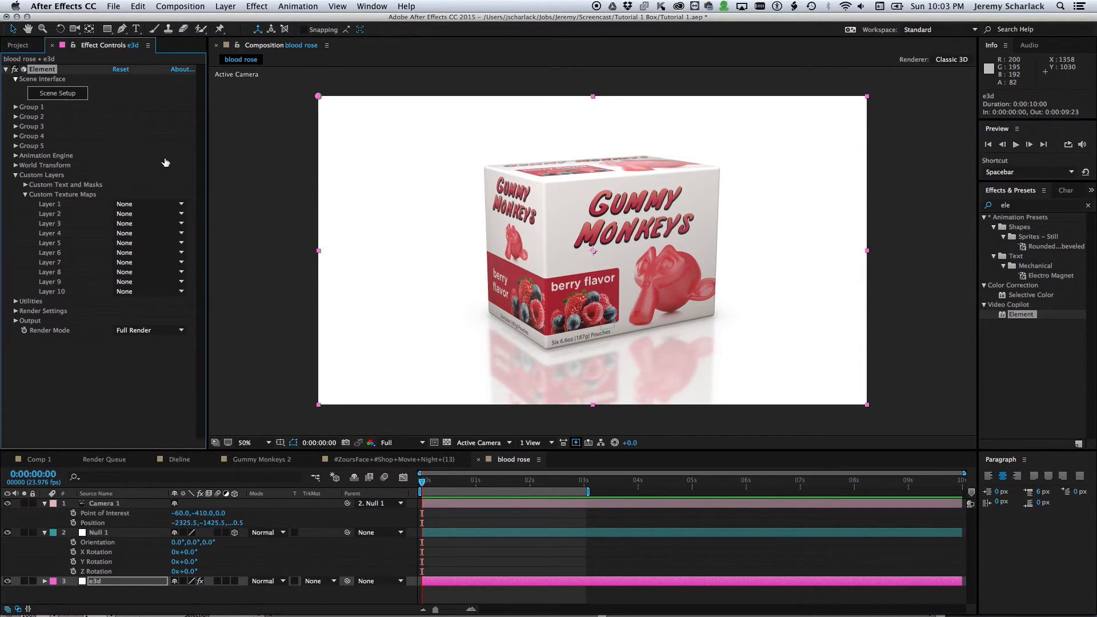
Preview Blood Rose Pack ink-01.png from the Tutorial Dielines 2 folder in Finder and load it as Box1's diffuse texture in Scene Setup.
{"action": "key", "text": "super+Tab"}
{"action": "key", "text": "super+Tab"}
{"action": "left_click", "coordinate": [513, 317]}
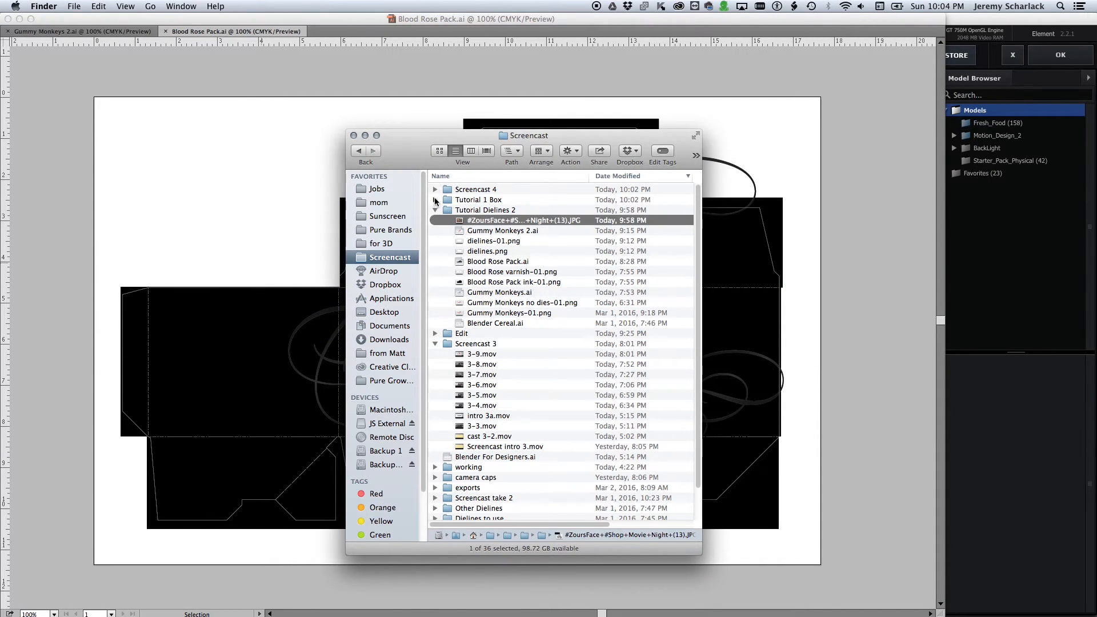
{"action": "left_click", "coordinate": [435, 200]}
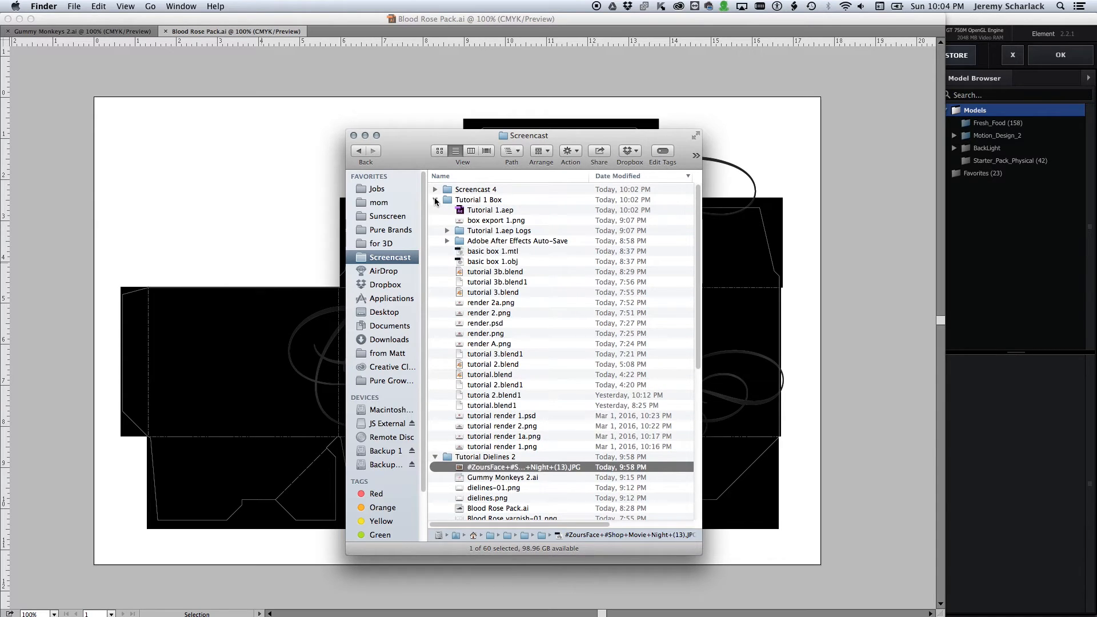
{"action": "left_click", "coordinate": [435, 200]}
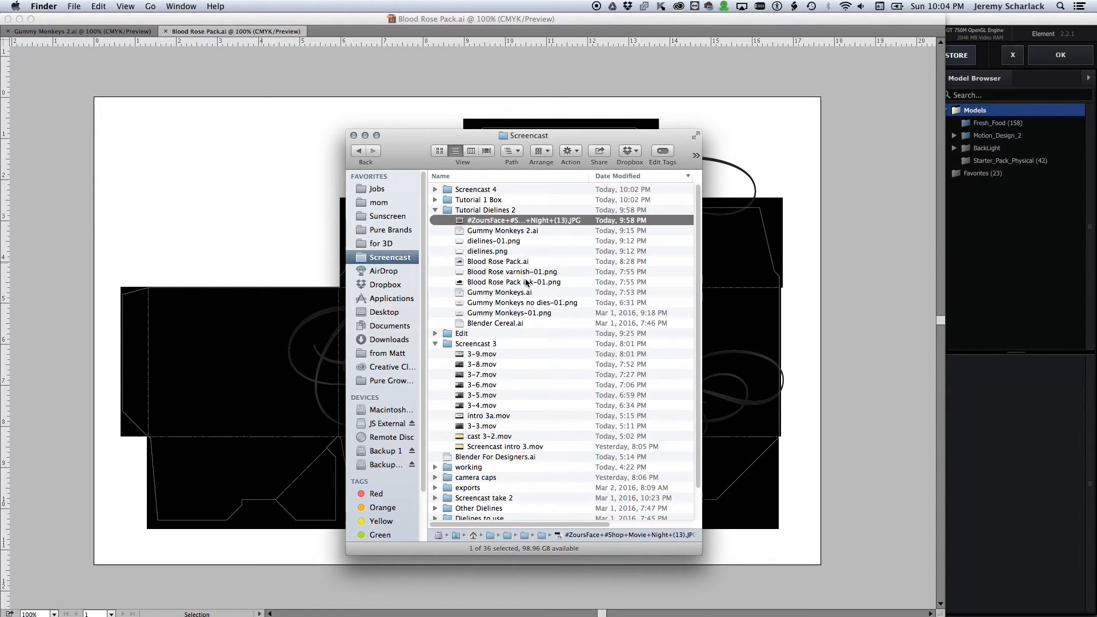
{"action": "left_click", "coordinate": [526, 282]}
{"action": "key", "text": "space"}
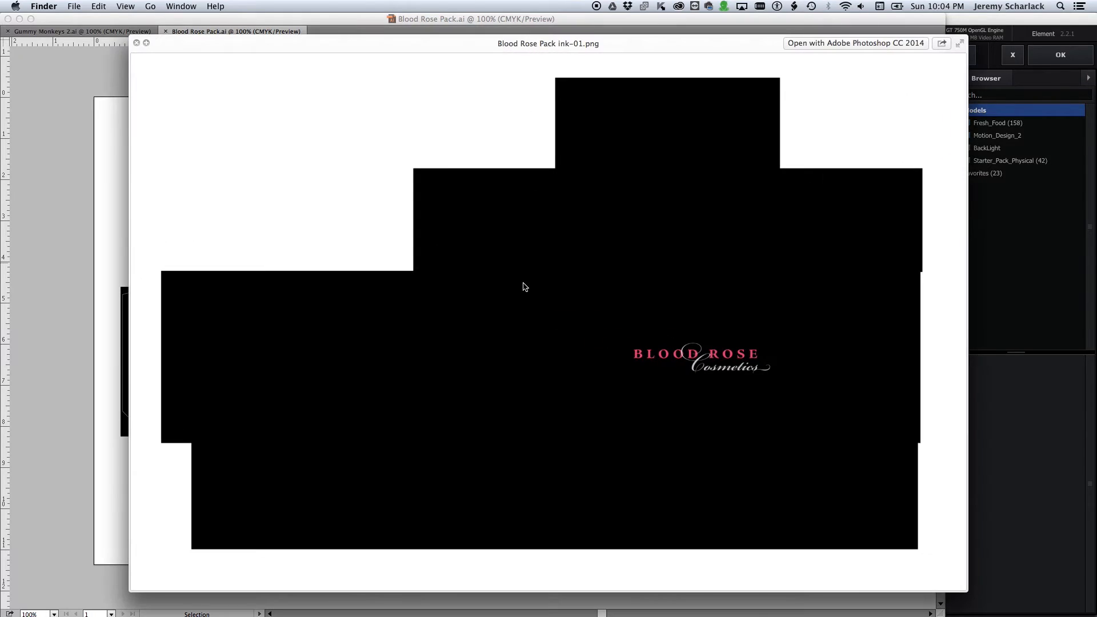
{"action": "key", "text": "space"}
{"action": "key", "text": "super+Tab"}
{"action": "key", "text": "super+Tab"}
{"action": "left_click_drag", "start_coordinate": [524, 287], "coordinate": [819, 434]}
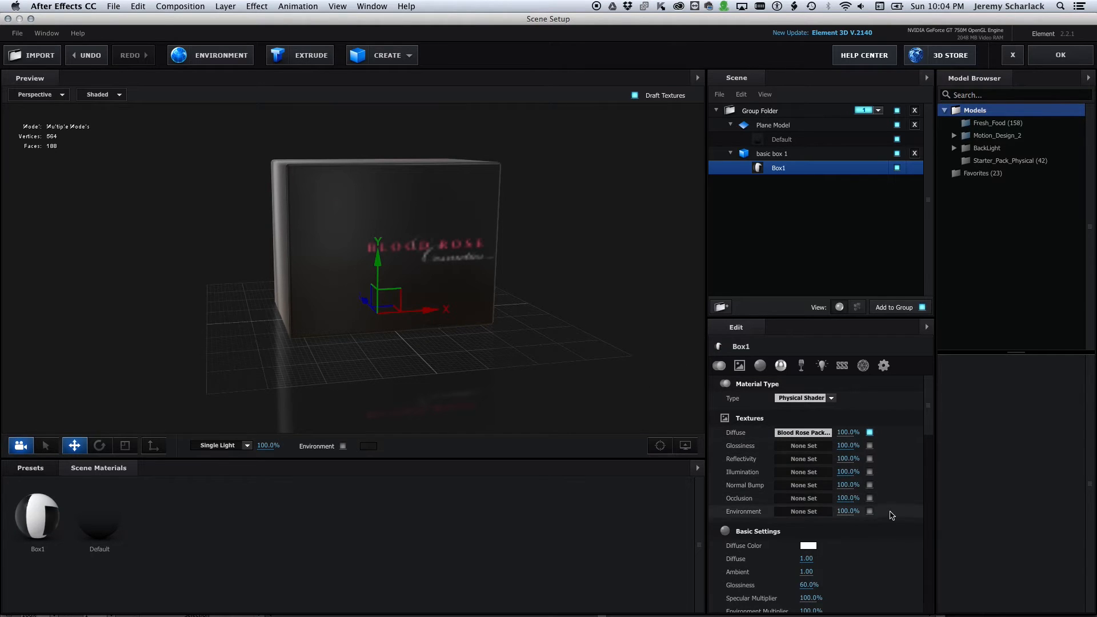
Set the Box1 material's glossiness to 50% and its reflectivity intensity to 1%, and apply the scene.
{"action": "scroll", "coordinate": [849, 531], "scroll_direction": "down", "scroll_amount": 2}
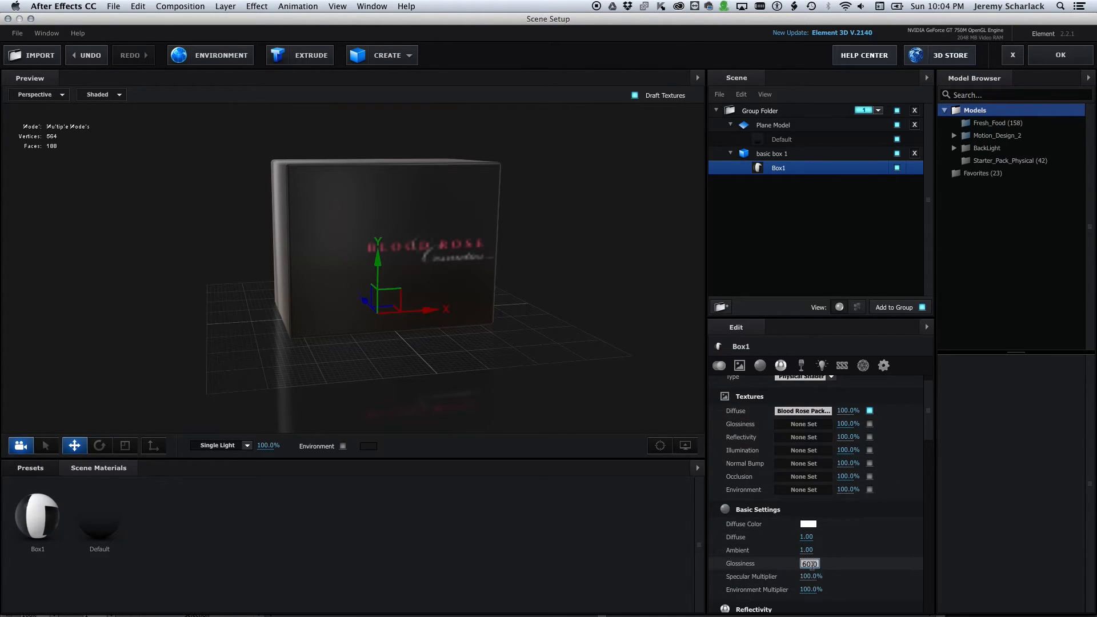
{"action": "type", "text": "50"}
{"action": "key", "text": "Return"}
{"action": "scroll", "coordinate": [850, 564], "scroll_direction": "down", "scroll_amount": 5}
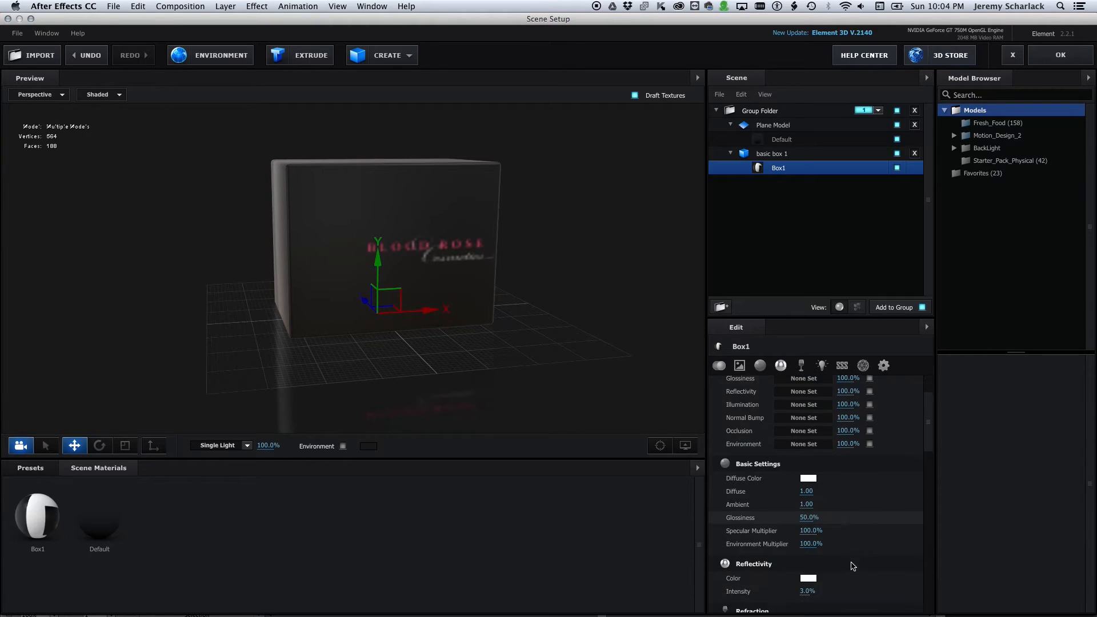
{"action": "left_click", "coordinate": [807, 566]}
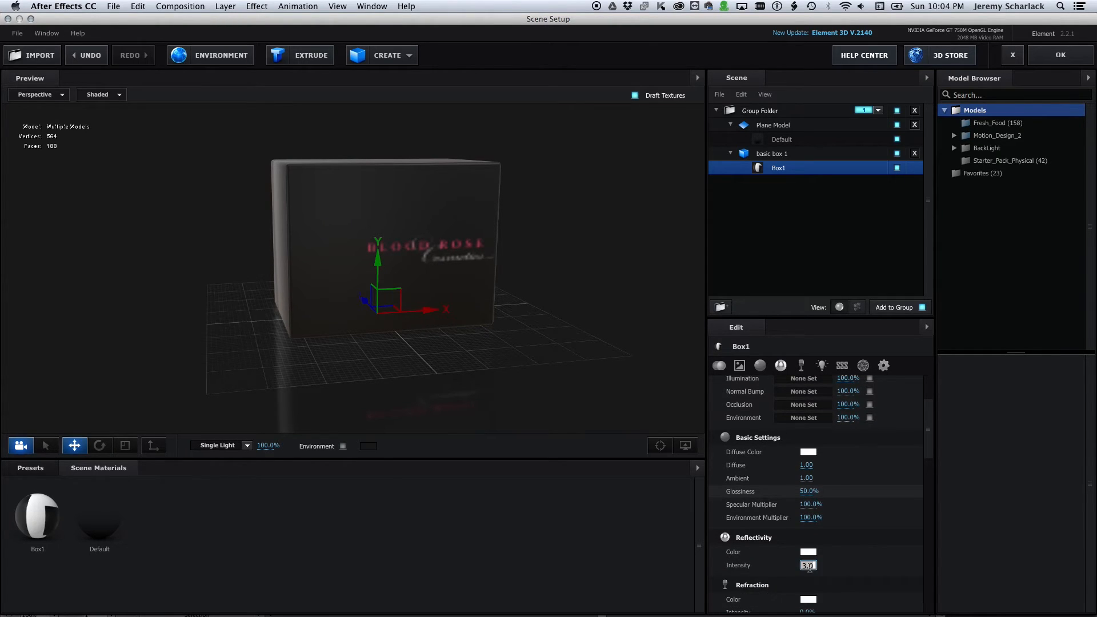
{"action": "key", "text": "Return"}
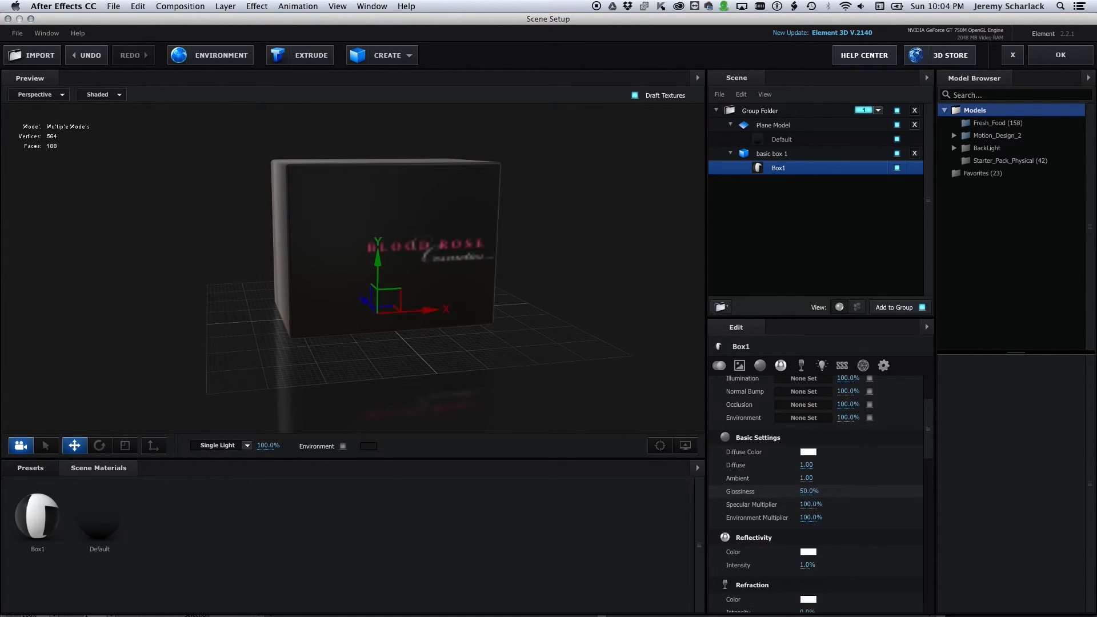
{"action": "left_click_drag", "start_coordinate": [565, 231], "coordinate": [532, 229]}
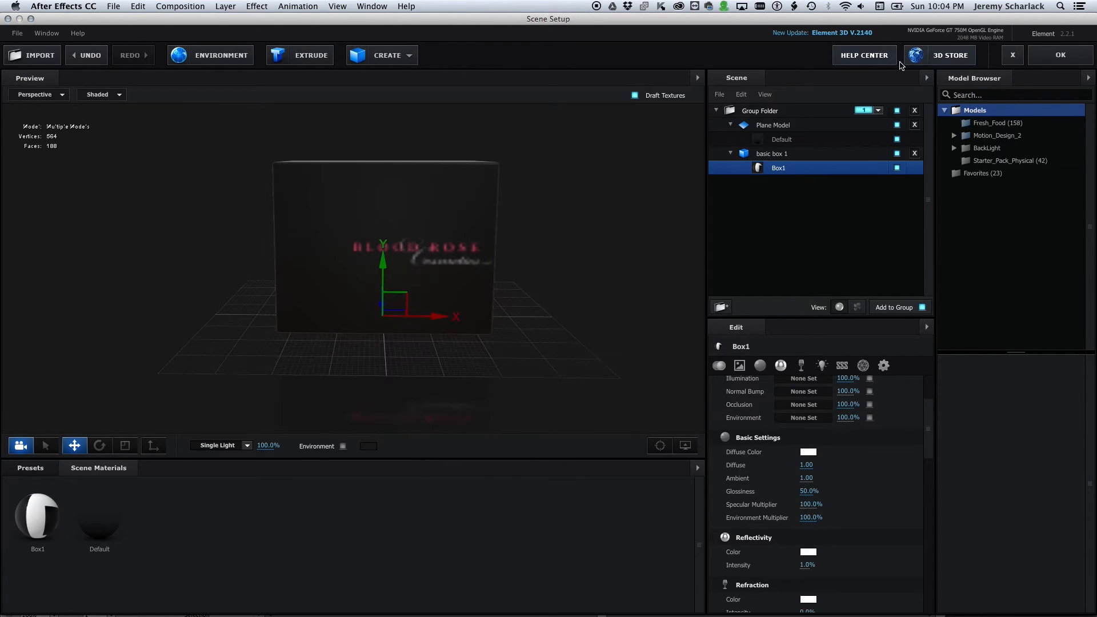
{"action": "left_click", "coordinate": [1060, 55]}
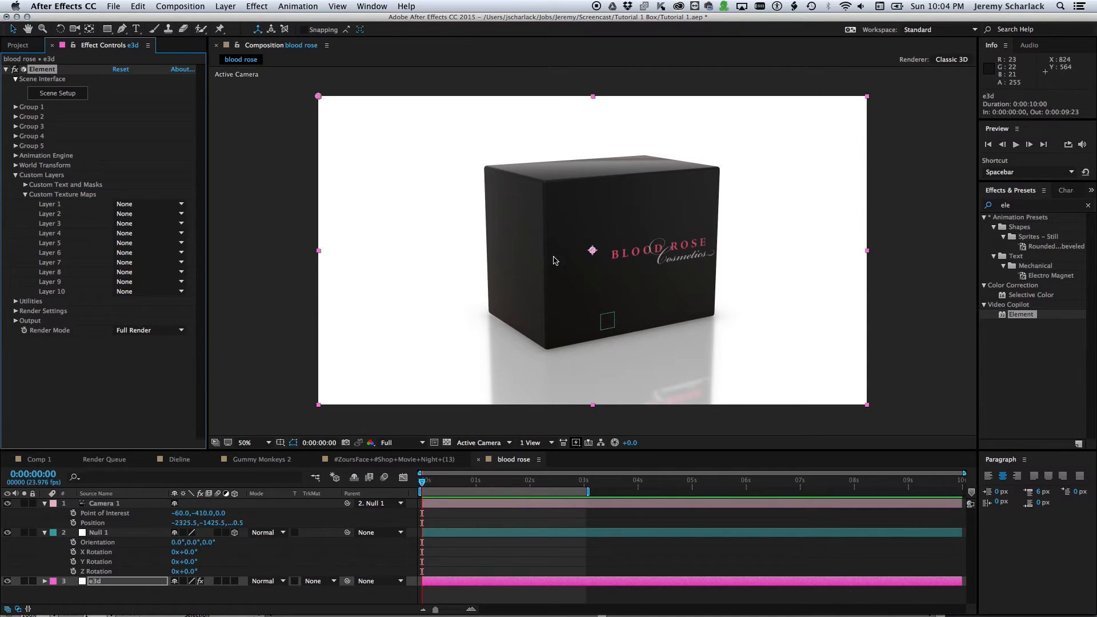
Preview Blood Rose varnish-01.png in Finder and open it in Photoshop, fitted to the window.
{"action": "key", "text": "super+Tab"}
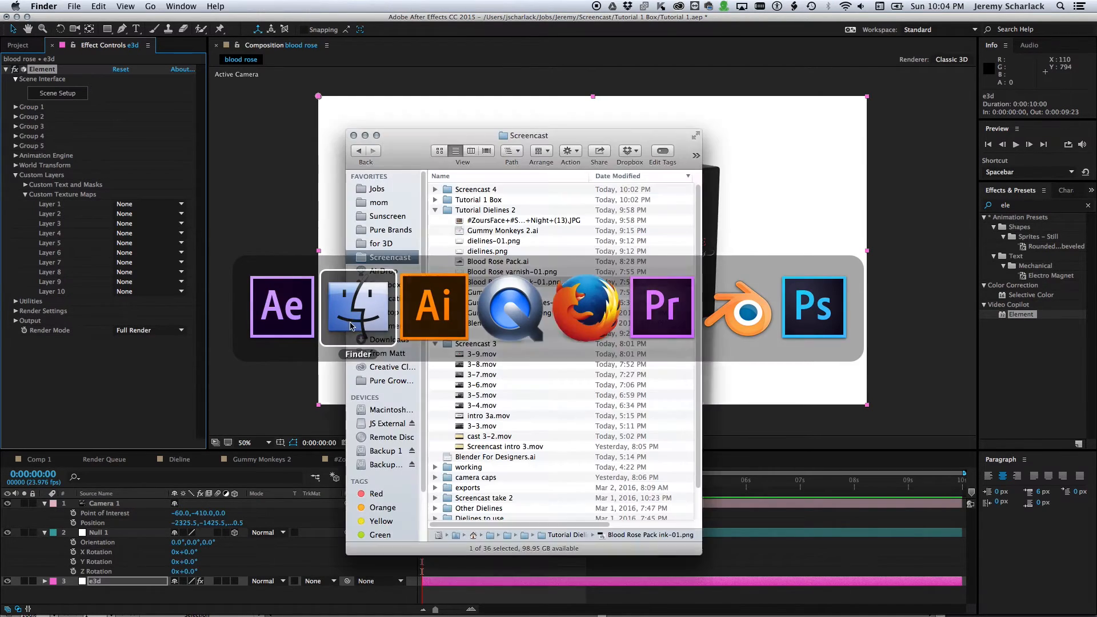
{"action": "left_click", "coordinate": [533, 274]}
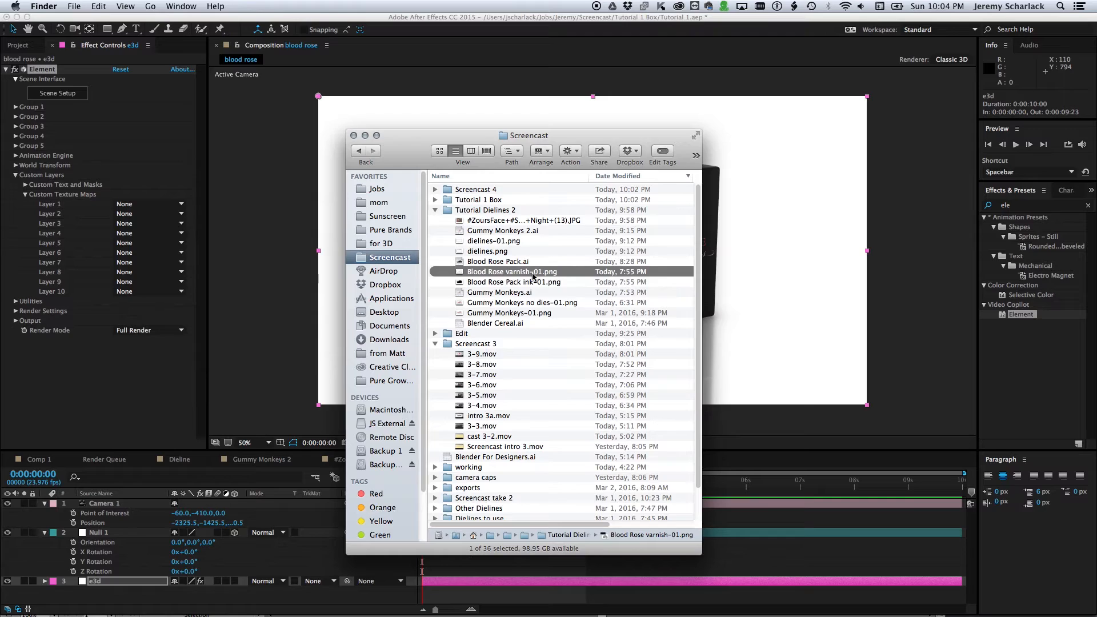
{"action": "key", "text": "space"}
{"action": "key", "text": "space"}
{"action": "double_click", "coordinate": [533, 274]}
{"action": "key", "text": "super+0"}
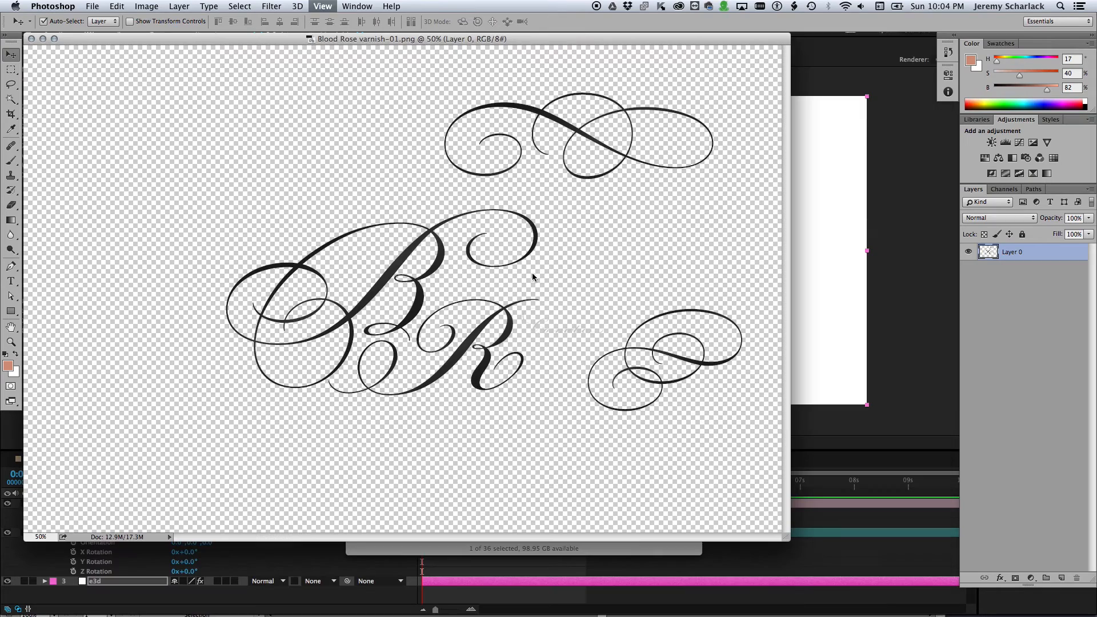
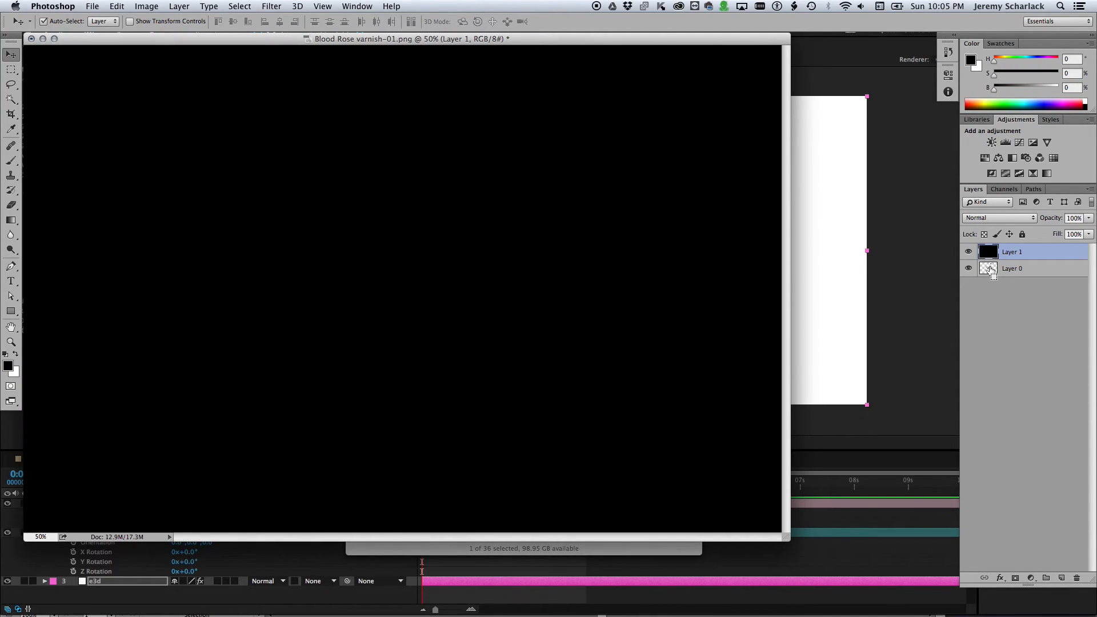
Fill the shape of Layer 0's varnish artwork with white on a new layer above the black layer, and clear the selection.
{"action": "left_click", "coordinate": [991, 270], "text": "super"}
{"action": "key", "text": "super+shift+n"}
{"action": "key", "text": "Return"}
{"action": "key", "text": "super+BackSpace"}
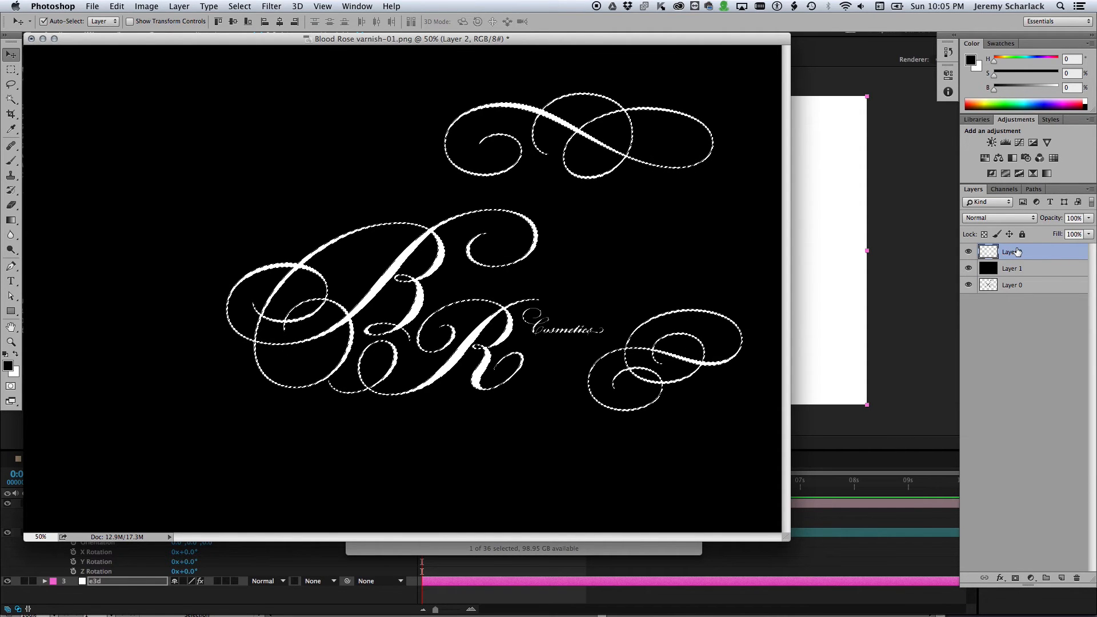
{"action": "key", "text": "super+d"}
Save the white-on-black varnish artwork as a PNG named blood rose spec in the Tutorial Dielines 2 folder, with smallest compression and no interlacing.
{"action": "key", "text": "super+shift+s"}
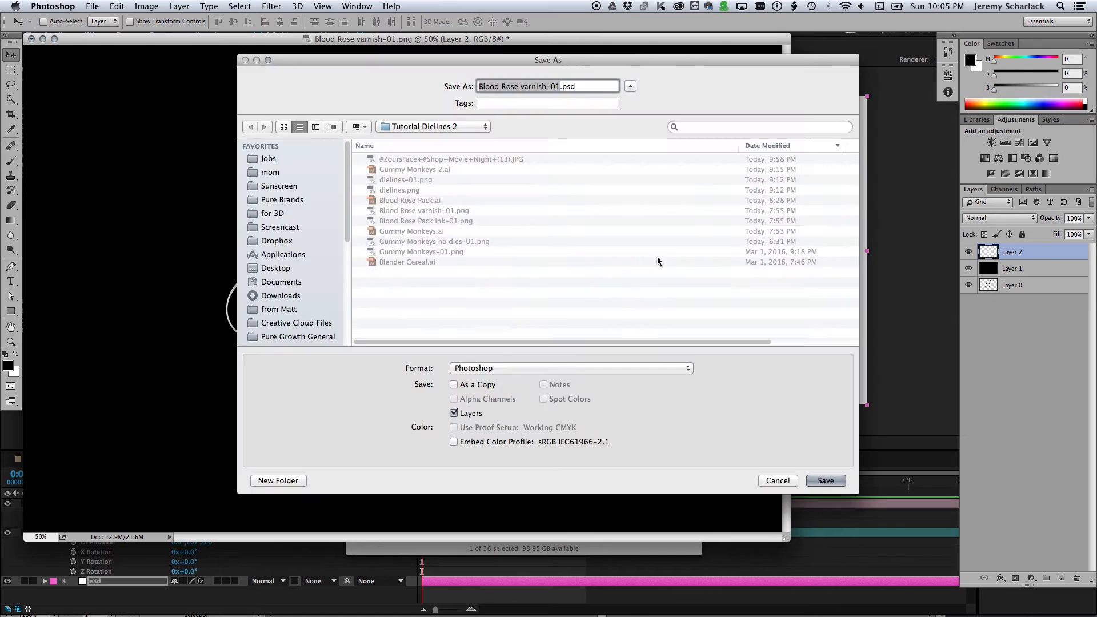
{"action": "left_click", "coordinate": [562, 367]}
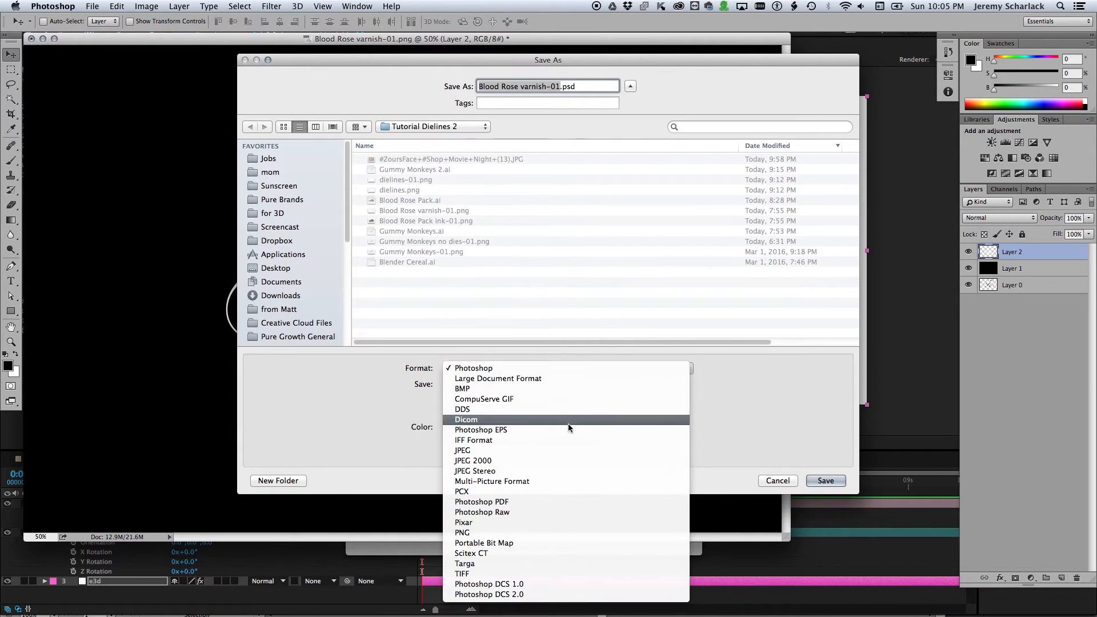
{"action": "left_click", "coordinate": [566, 522]}
{"action": "type", "text": "bl"}
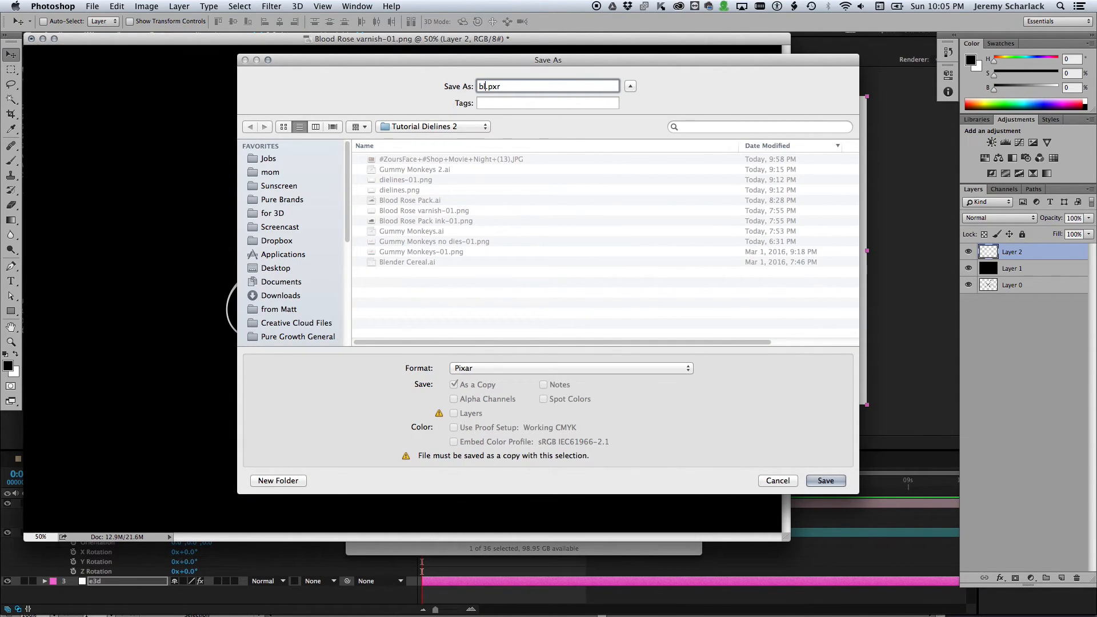
{"action": "type", "text": "ood ros"}
{"action": "type", "text": "e ref"}
{"action": "type", "text": "l"}
{"action": "key", "text": "BackSpace"}
{"action": "key", "text": "BackSpace"}
{"action": "key", "text": "BackSpace"}
{"action": "key", "text": "BackSpace"}
{"action": "type", "text": "spec"}
{"action": "left_click", "coordinate": [485, 368]}
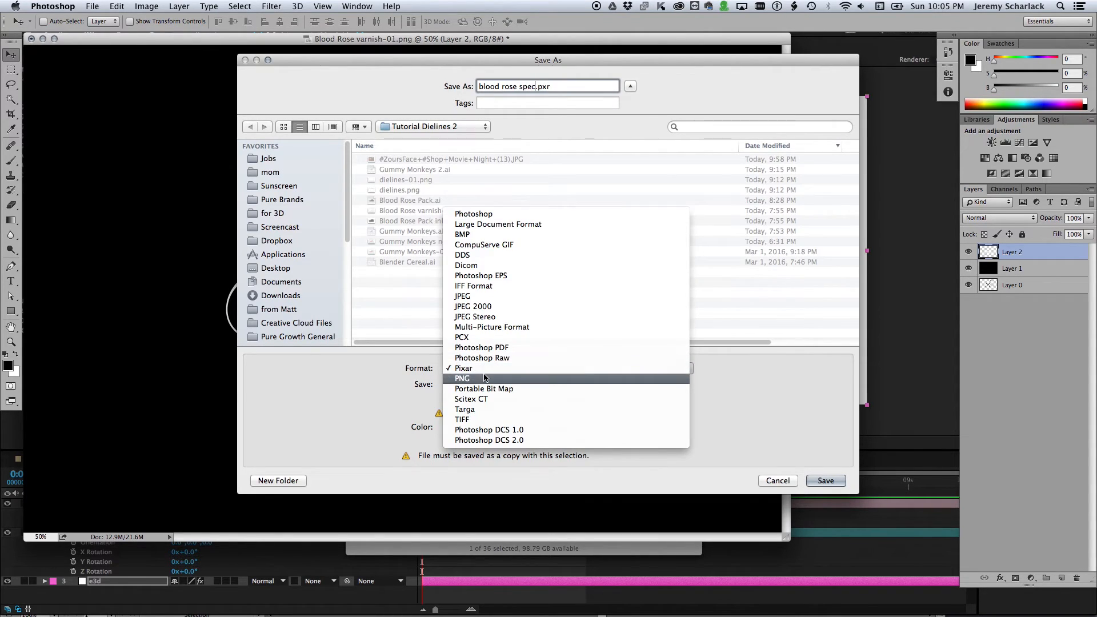
{"action": "left_click", "coordinate": [485, 377]}
{"action": "left_click", "coordinate": [818, 480]}
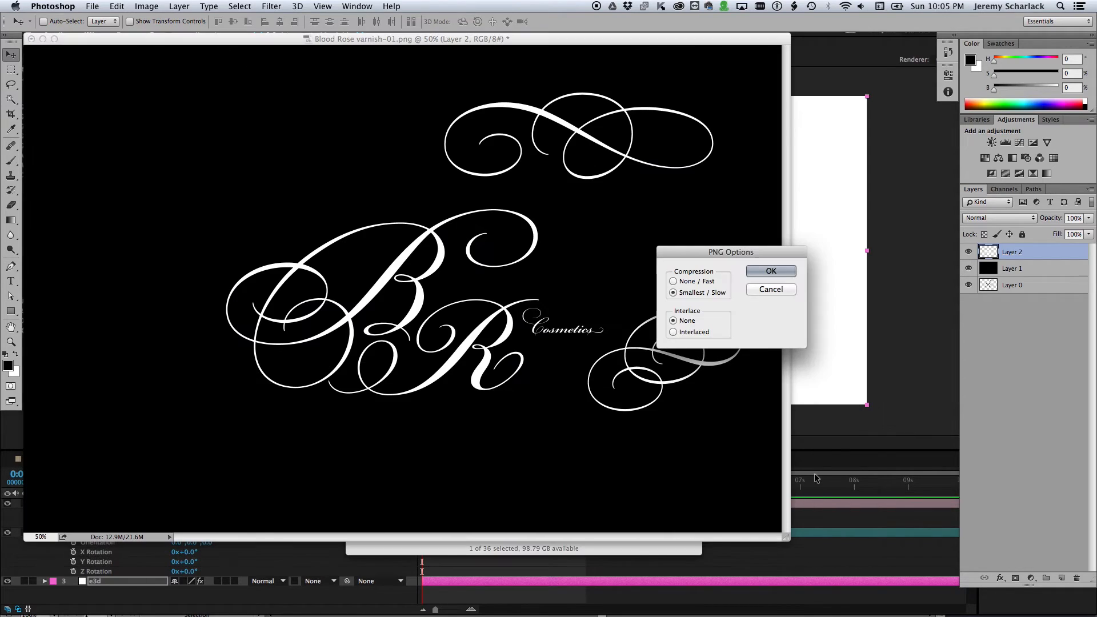
{"action": "left_click", "coordinate": [771, 271]}
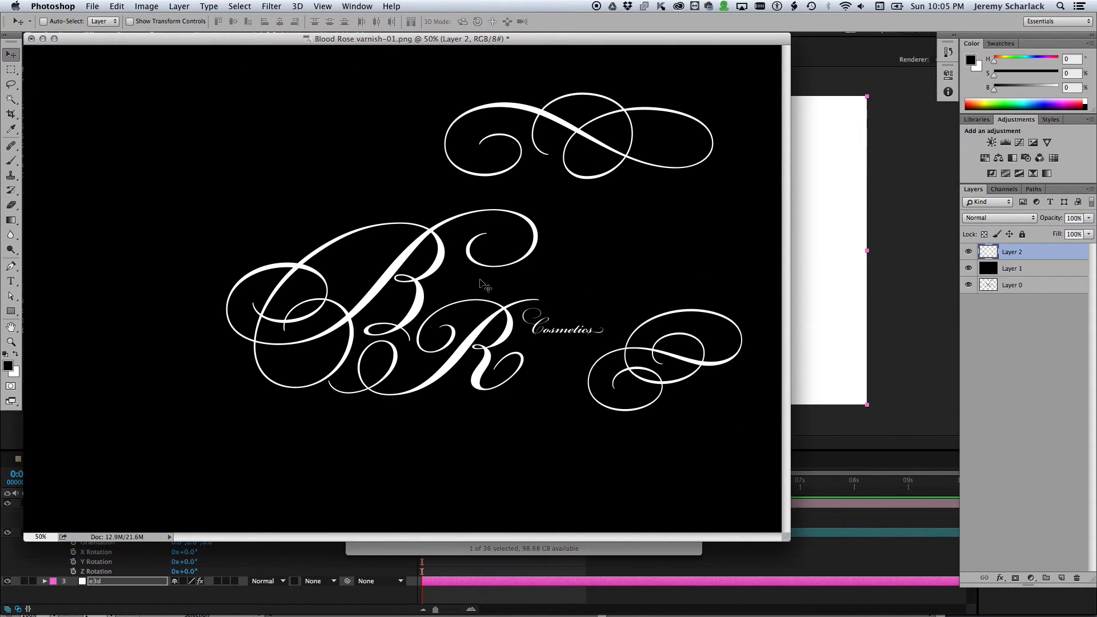
Return to Scene Setup in After Effects and load blood rose spec.png from Finder as Box1's glossiness texture.
{"action": "key", "text": "super+Tab"}
{"action": "left_click", "coordinate": [423, 313]}
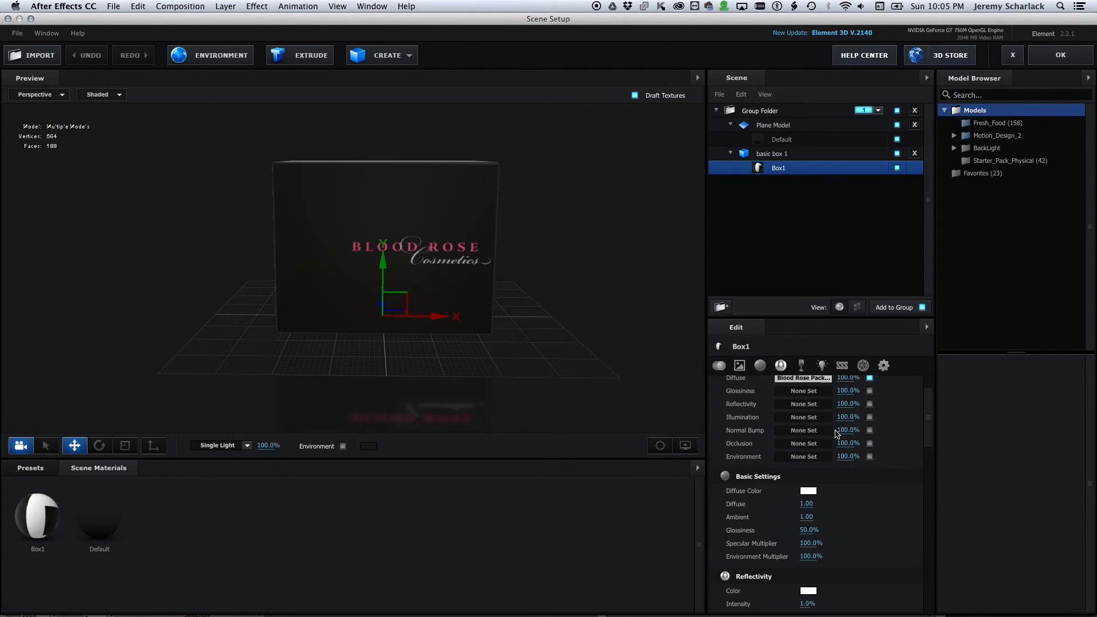
{"action": "key", "text": "super+Tab"}
{"action": "key", "text": "super+Tab"}
{"action": "key", "text": "super+Tab"}
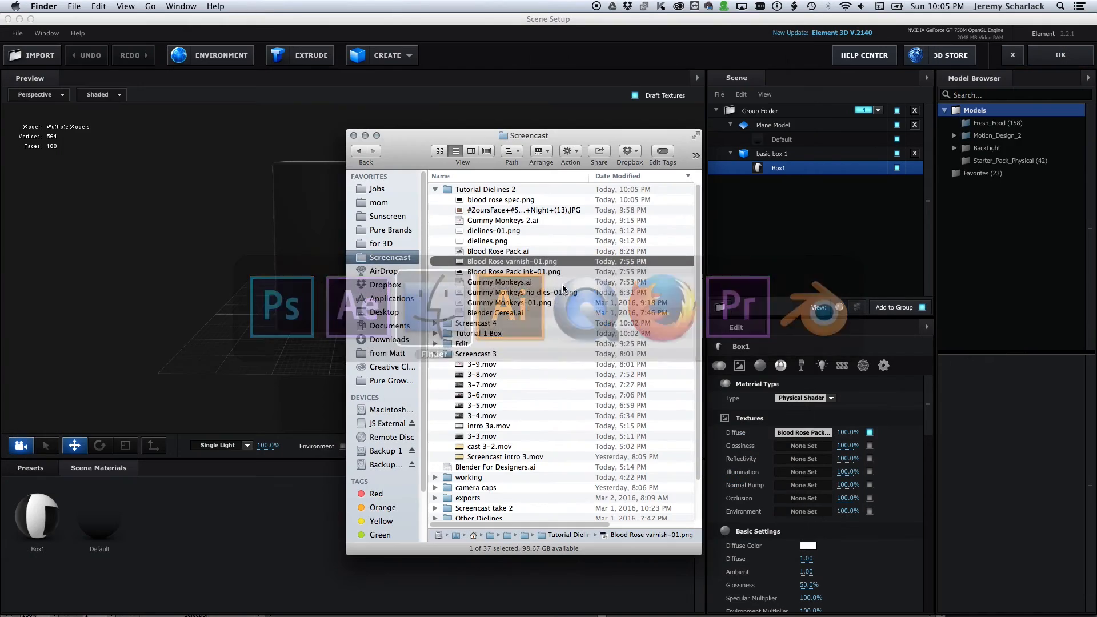
{"action": "left_click", "coordinate": [501, 199]}
{"action": "left_click_drag", "start_coordinate": [501, 199], "coordinate": [803, 446]}
{"action": "left_click", "coordinate": [292, 314]}
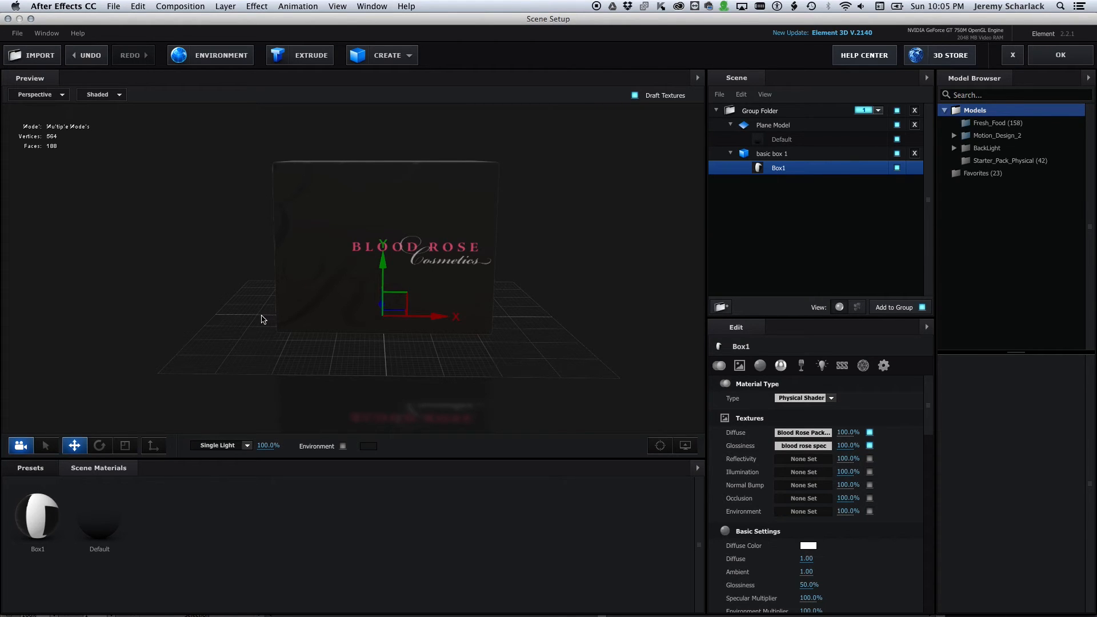
{"action": "left_click_drag", "start_coordinate": [243, 331], "coordinate": [252, 336]}
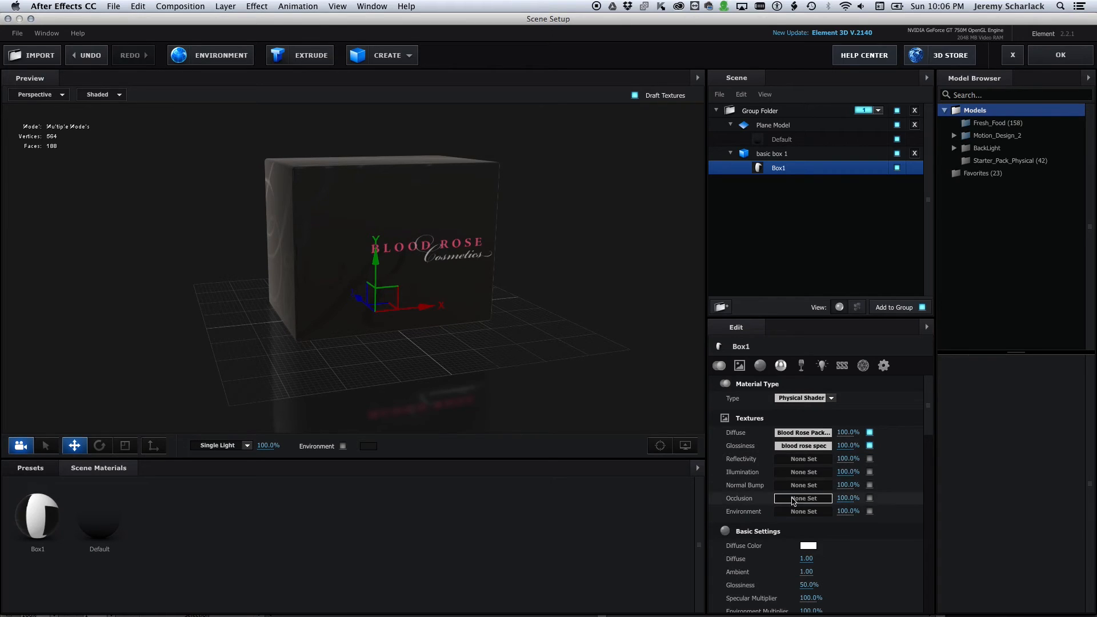
Check the glossiness texture's channel settings without changing them, and set the Box1 material's glossiness to 80%.
{"action": "left_click", "coordinate": [803, 445]}
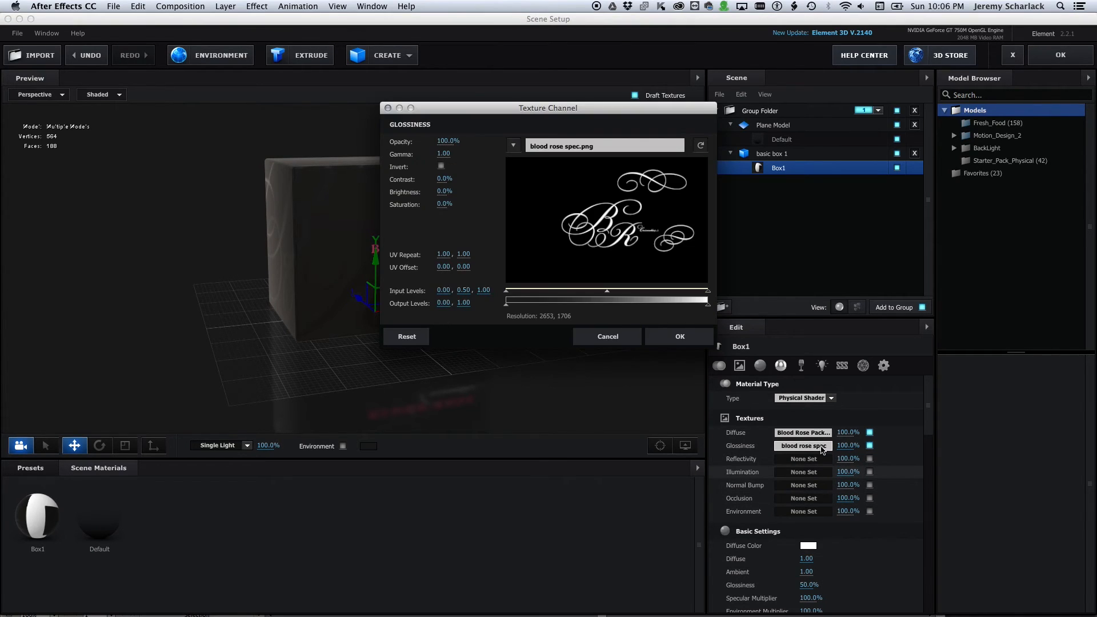
{"action": "left_click", "coordinate": [625, 337]}
{"action": "scroll", "coordinate": [845, 559], "scroll_direction": "down", "scroll_amount": 1}
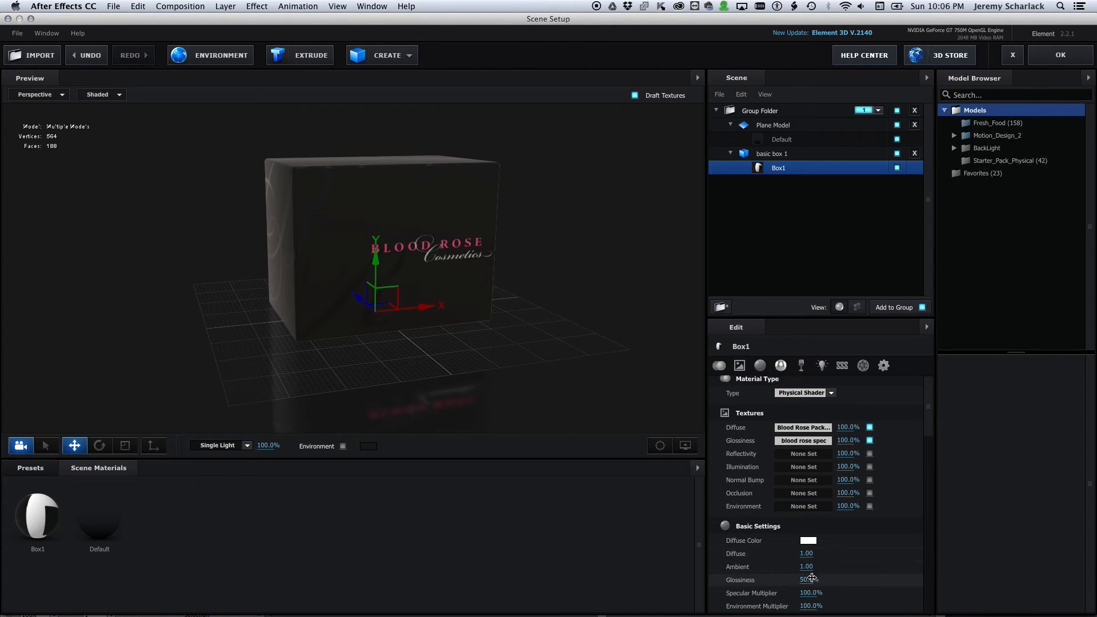
{"action": "type", "text": "80"}
{"action": "key", "text": "Return"}
{"action": "left_click_drag", "start_coordinate": [327, 242], "coordinate": [244, 235]}
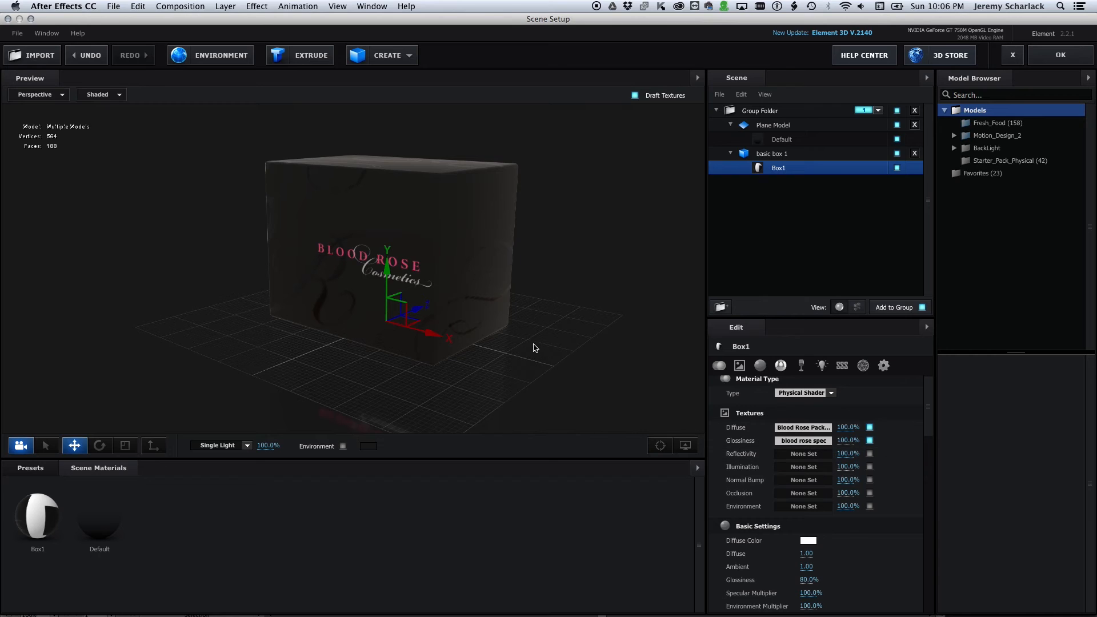
{"action": "left_click_drag", "start_coordinate": [443, 297], "coordinate": [453, 303]}
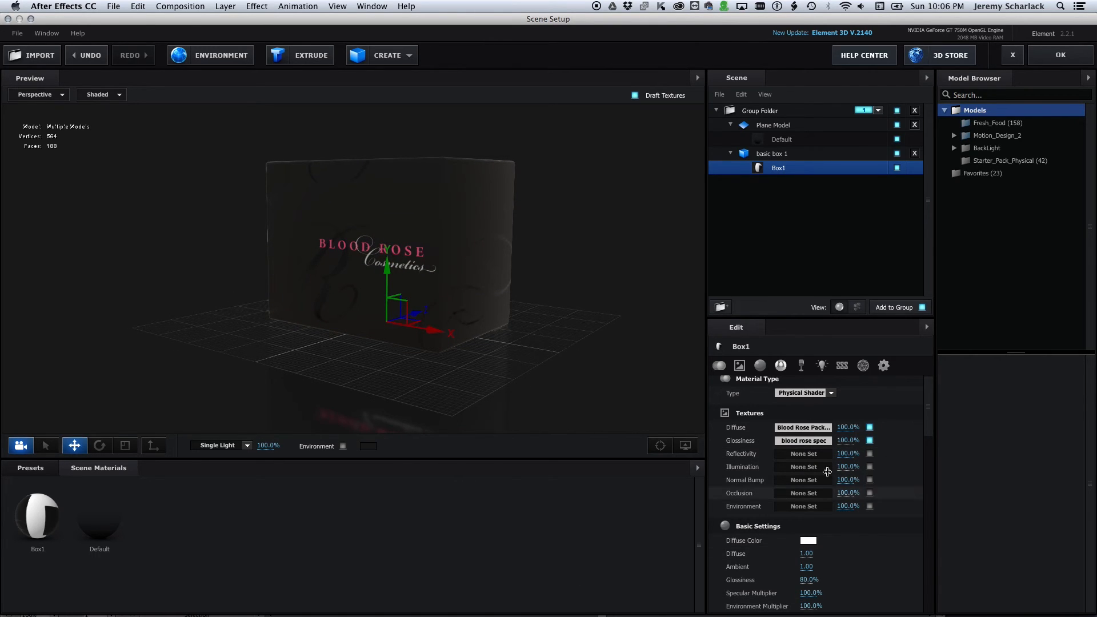
Raise the lower output level of Box1's glossiness texture to 0.05.
{"action": "left_click", "coordinate": [803, 440]}
{"action": "left_click_drag", "start_coordinate": [581, 107], "coordinate": [779, 114]}
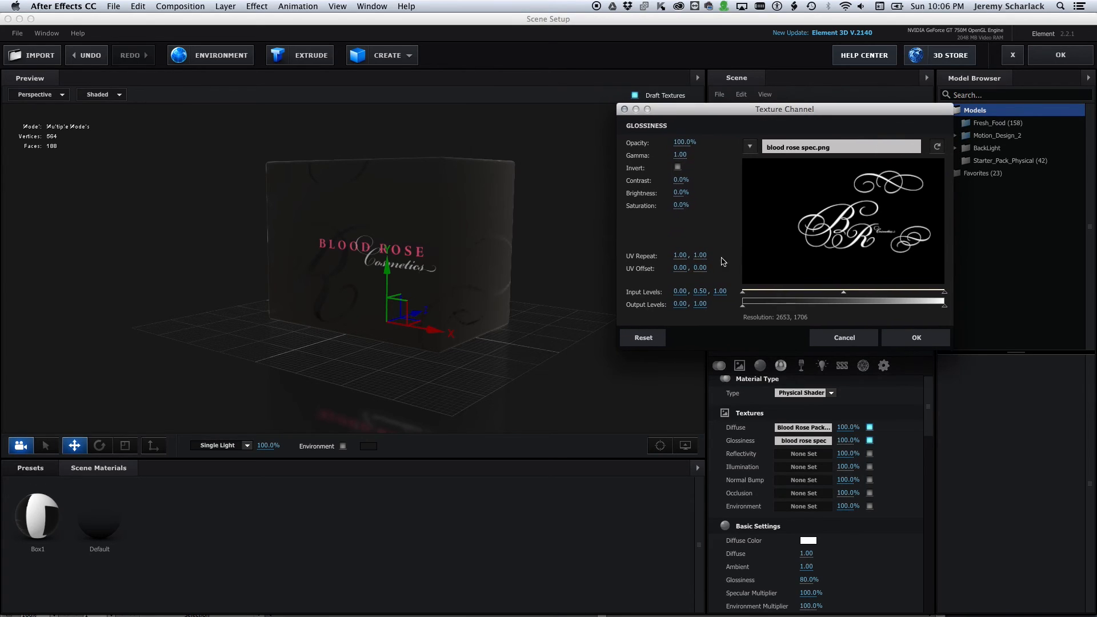
{"action": "left_click_drag", "start_coordinate": [746, 308], "coordinate": [756, 309]}
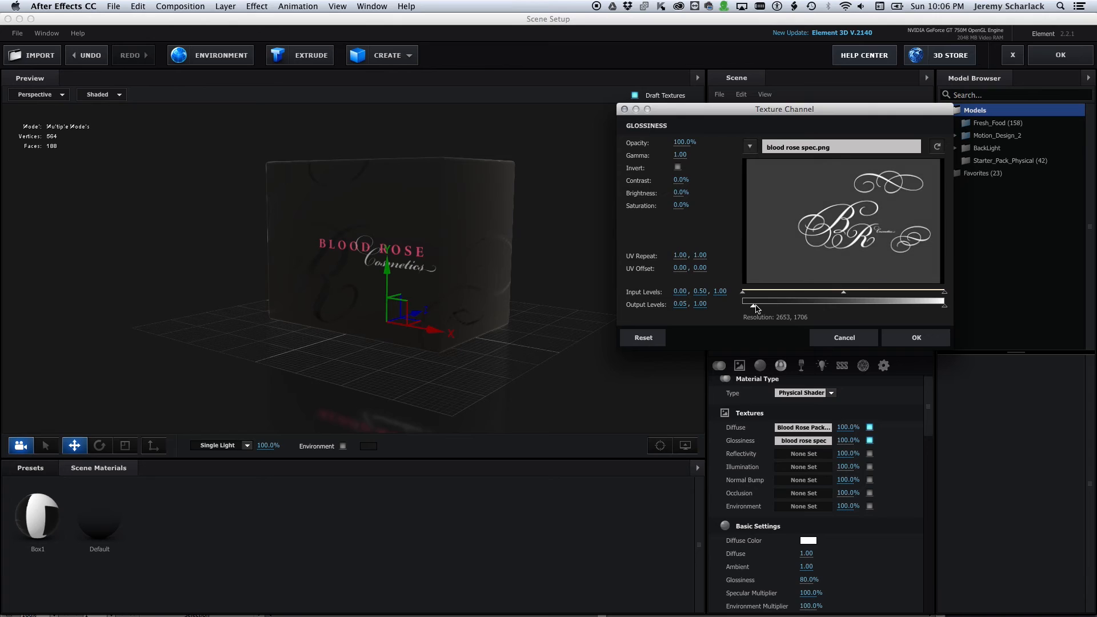
{"action": "left_click", "coordinate": [926, 339]}
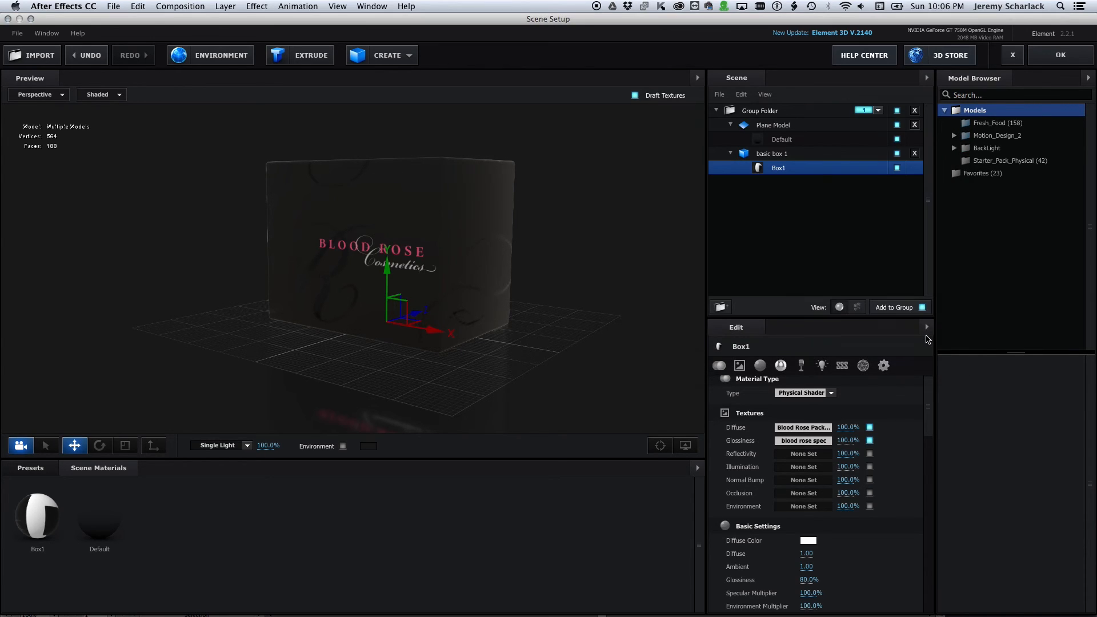
Set the Box1 material's glossiness to 90% and its reflectivity intensity to 2%.
{"action": "left_click", "coordinate": [809, 579]}
{"action": "type", "text": "9"}
{"action": "scroll", "coordinate": [829, 586], "scroll_direction": "down", "scroll_amount": 5}
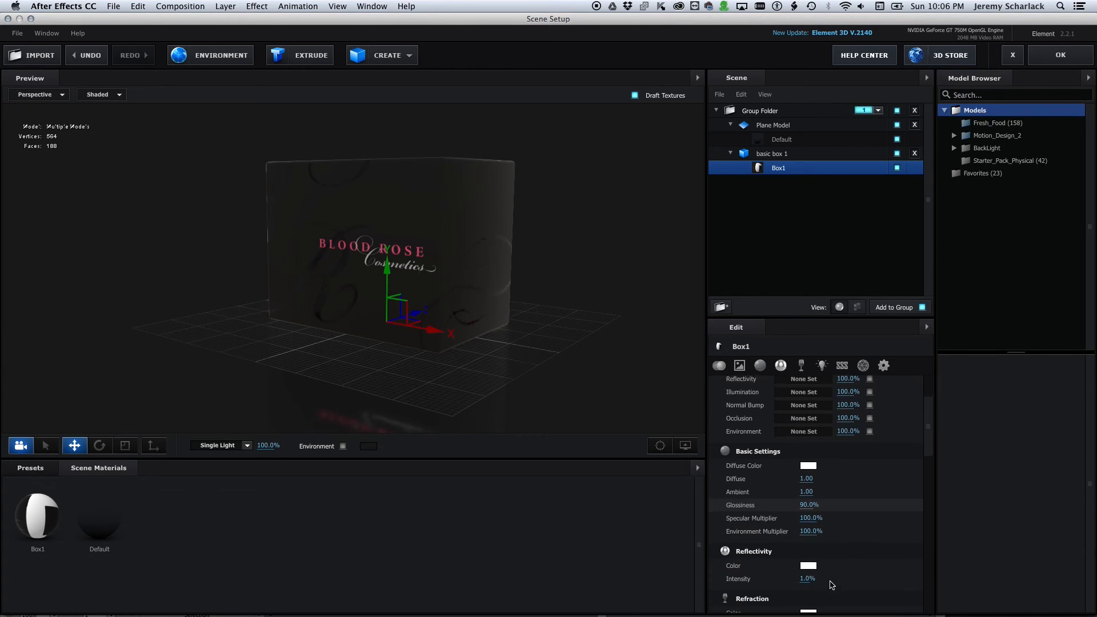
{"action": "left_click_drag", "start_coordinate": [806, 506], "coordinate": [808, 509]}
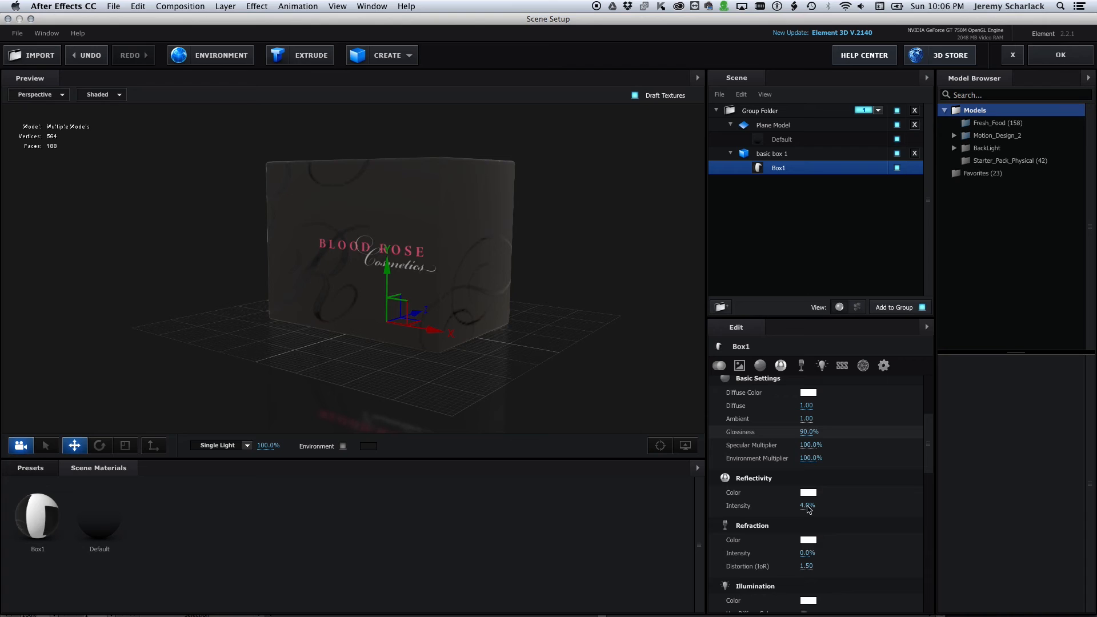
{"action": "key", "text": "Return"}
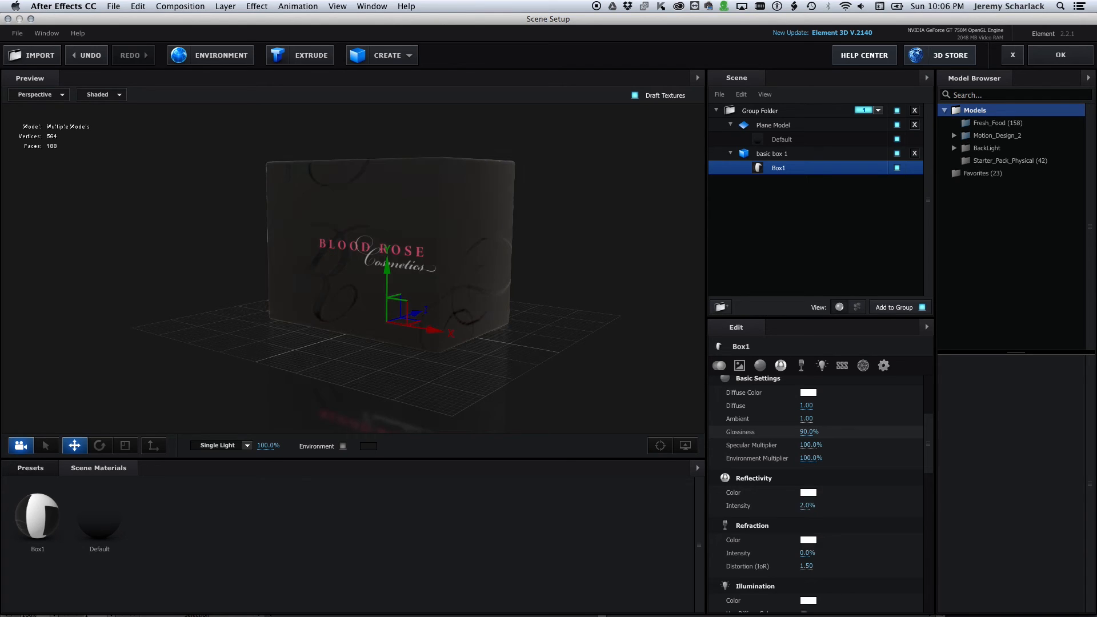
Raise the lower output level of Box1's glossiness texture to about 0.38, and apply the scene.
{"action": "left_click_drag", "start_coordinate": [474, 220], "coordinate": [482, 284]}
{"action": "scroll", "coordinate": [825, 434], "scroll_direction": "up", "scroll_amount": 5}
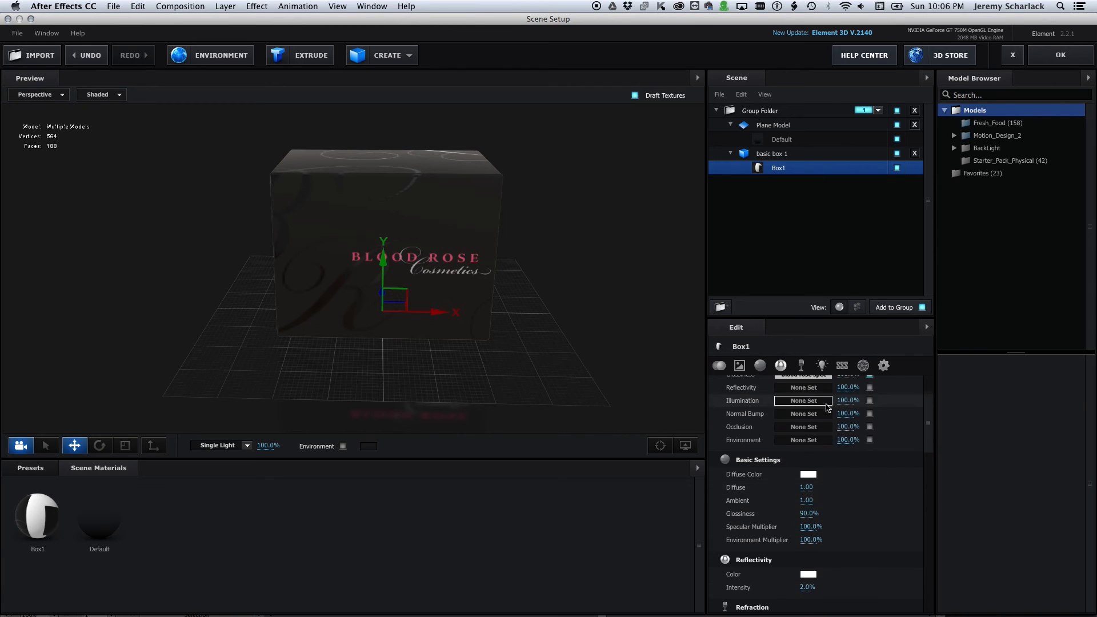
{"action": "scroll", "coordinate": [815, 412], "scroll_direction": "up", "scroll_amount": 1}
{"action": "left_click", "coordinate": [810, 440]}
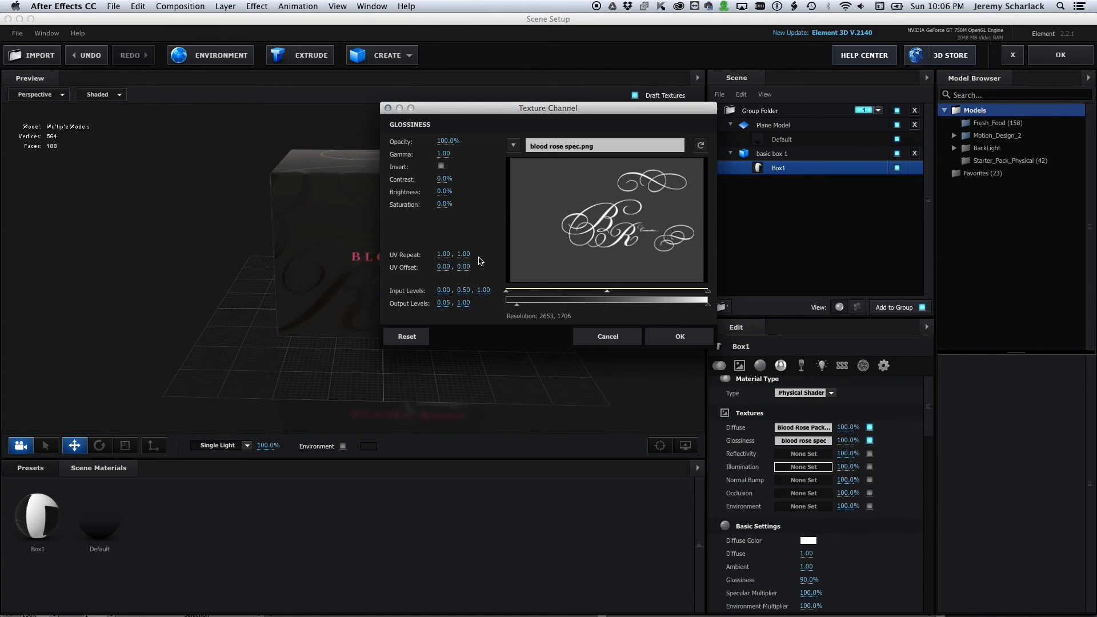
{"action": "left_click_drag", "start_coordinate": [690, 319], "coordinate": [761, 324]}
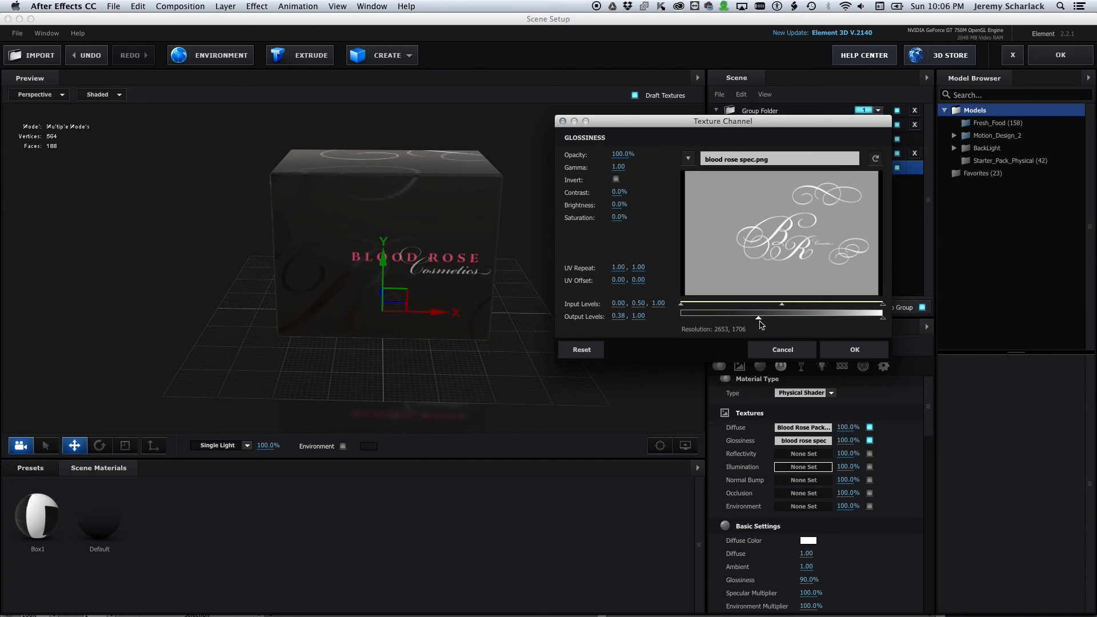
{"action": "left_click", "coordinate": [846, 349]}
{"action": "left_click_drag", "start_coordinate": [433, 269], "coordinate": [355, 255]}
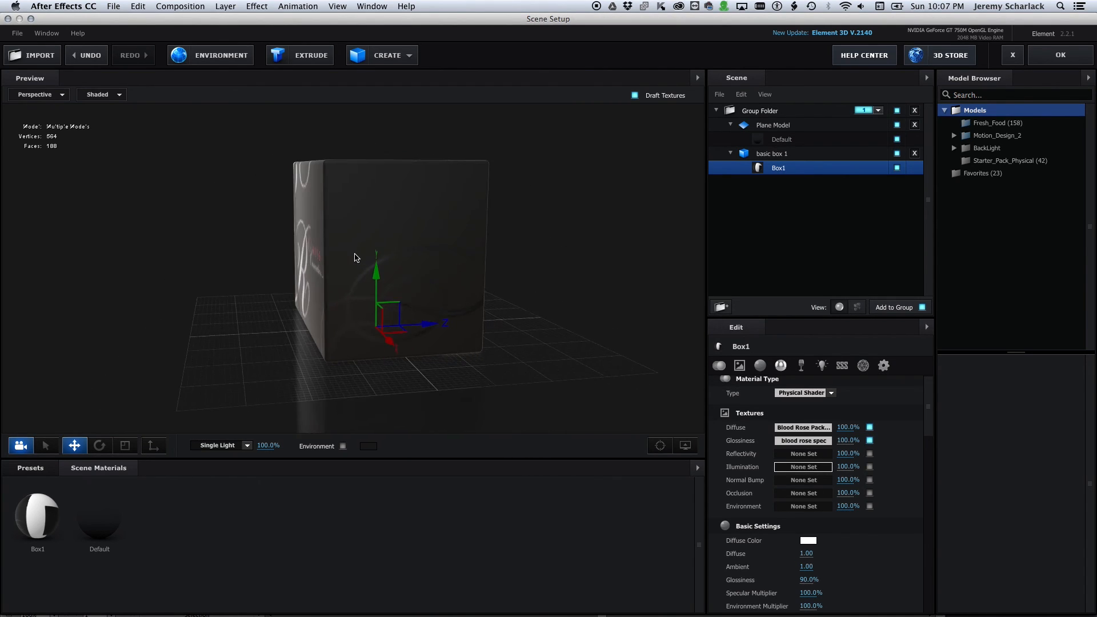
{"action": "left_click", "coordinate": [1060, 54]}
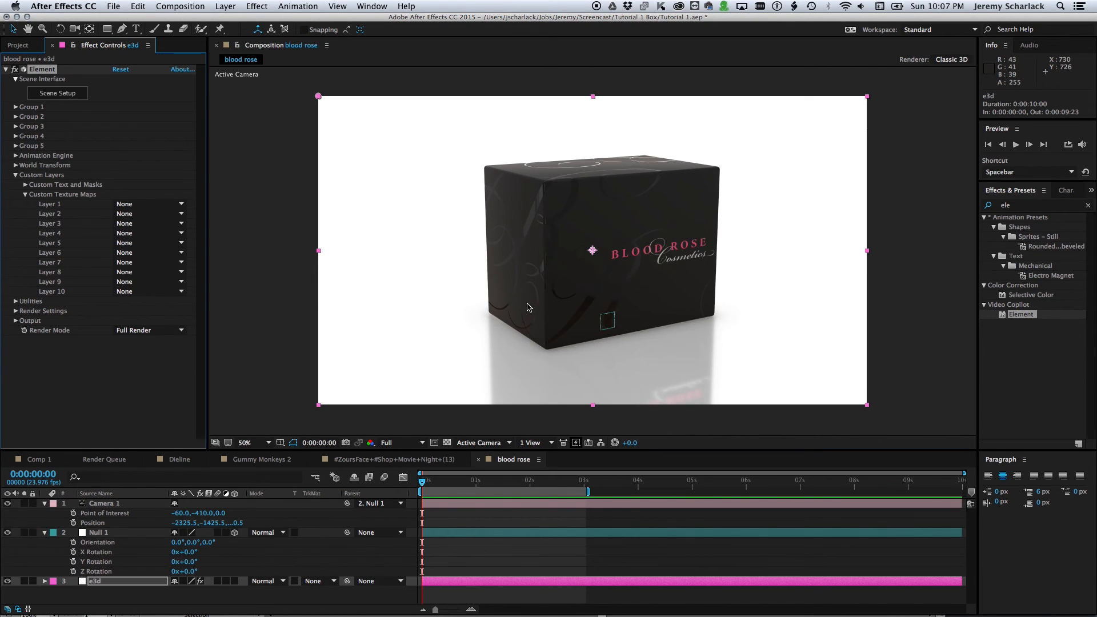
Orbit Camera 1 around the Blood Rose box to a position of about 2533.8, -1578.4, -3505.4.
{"action": "key", "text": "c"}
{"action": "mouse_move", "coordinate": [603, 309]}
{"action": "left_mouse_down"}
{"action": "mouse_move", "coordinate": [588, 310]}
{"action": "mouse_move", "coordinate": [608, 310]}
{"action": "left_mouse_up"}
{"action": "left_click_drag", "start_coordinate": [612, 310], "coordinate": [592, 292]}
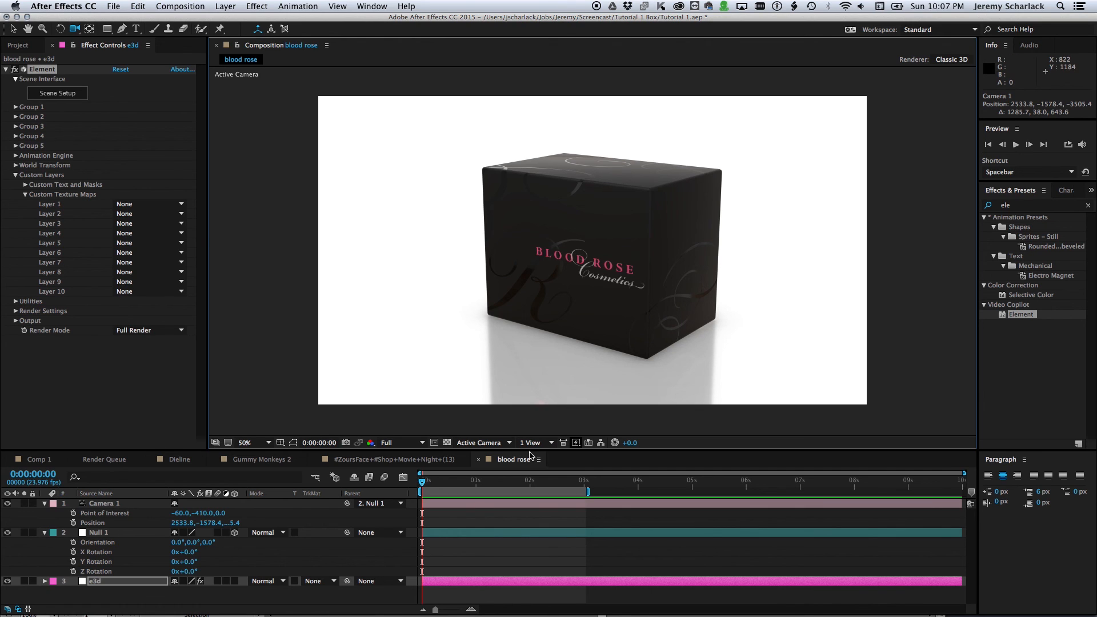
Check the box and its reflection against the composition's transparency grid, and switch back to the white background.
{"action": "left_click", "coordinate": [479, 443]}
{"action": "left_click", "coordinate": [446, 443]}
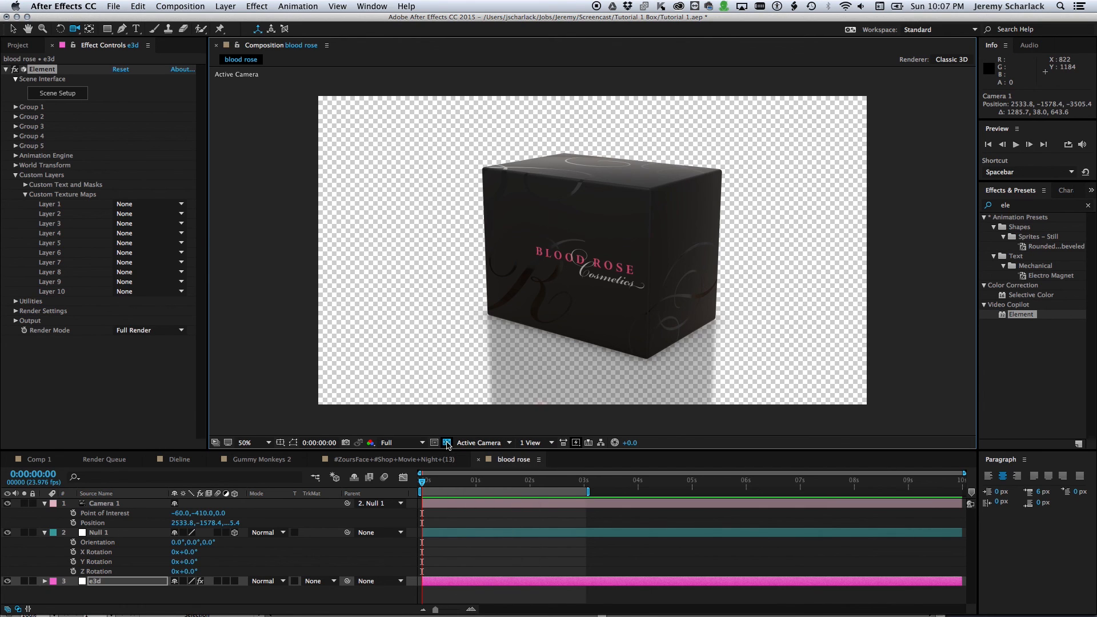
{"action": "left_click", "coordinate": [447, 443]}
{"action": "left_click", "coordinate": [447, 442]}
{"action": "left_click", "coordinate": [446, 442]}
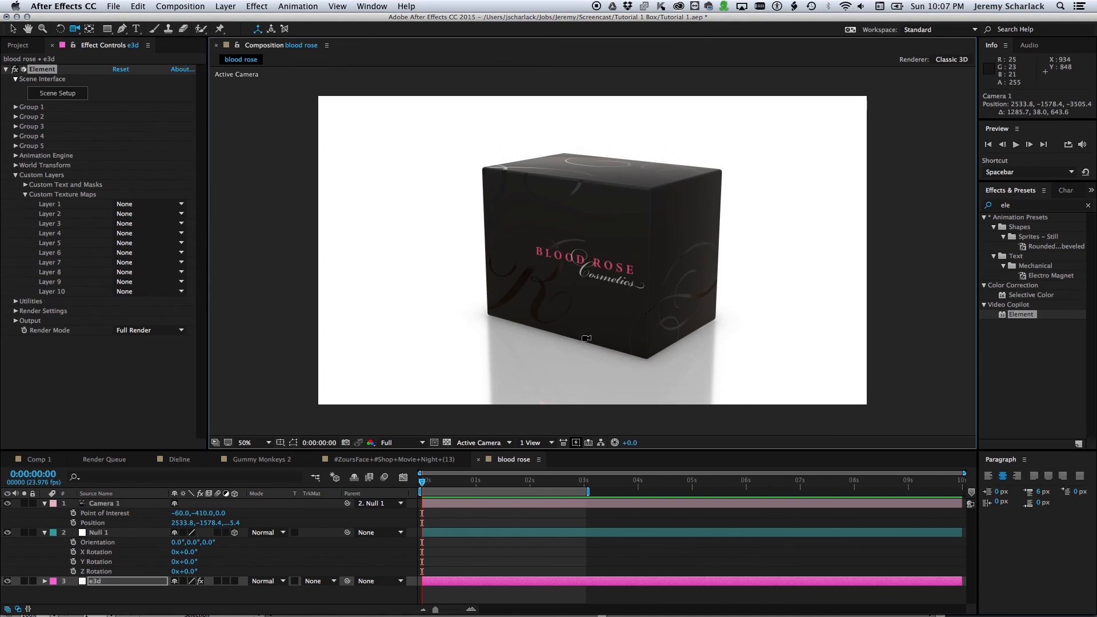